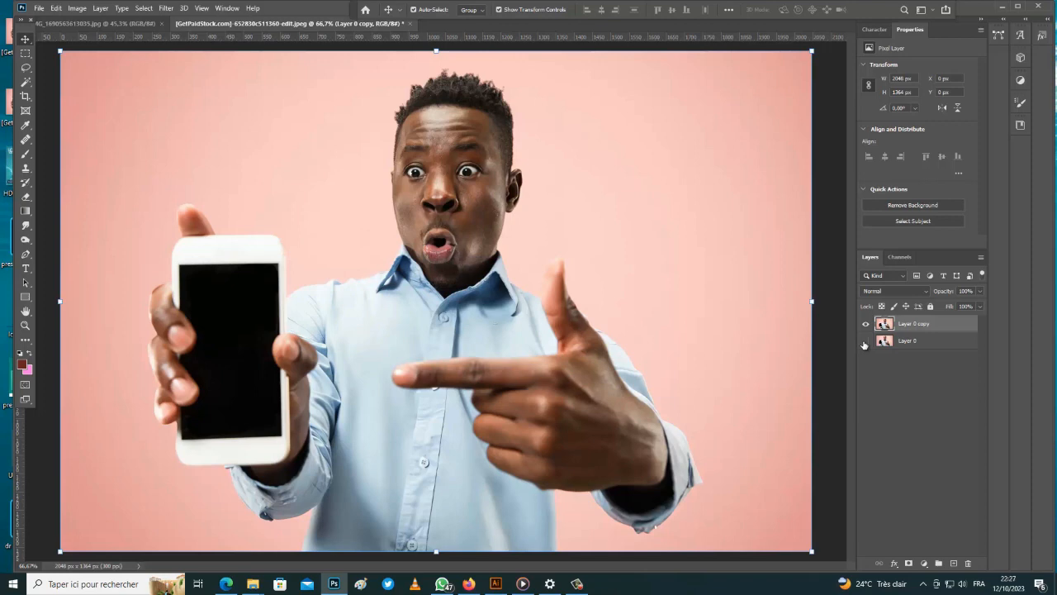
Switch to the Pen tool and zoom in on the jaw below the man's ear
{"action": "key", "text": "p"}
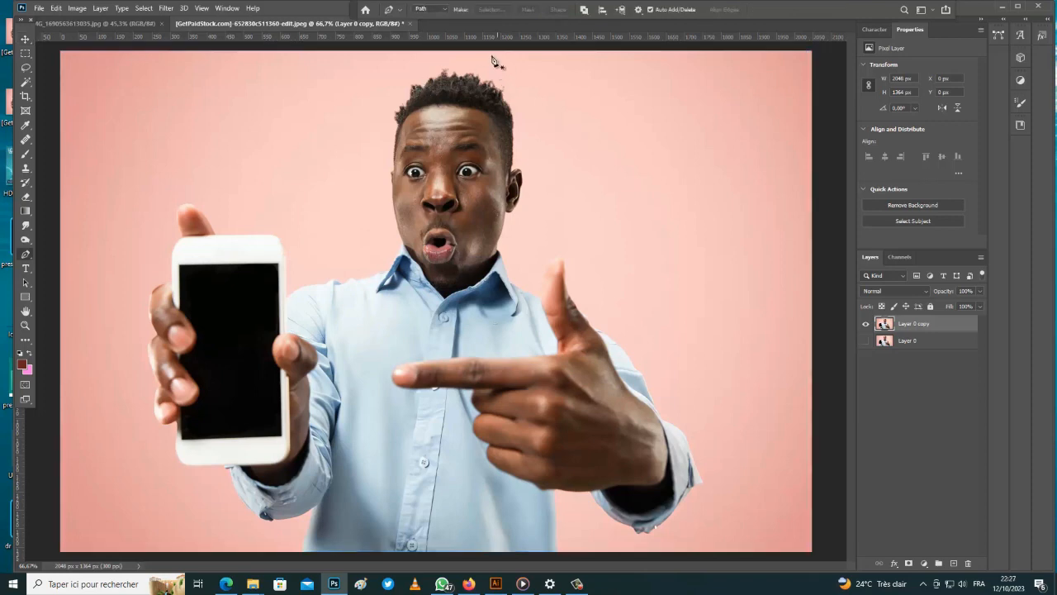
{"action": "scroll", "coordinate": [492, 71], "scroll_direction": "up", "scroll_amount": 3}
{"action": "scroll", "coordinate": [492, 70], "scroll_direction": "up", "scroll_amount": 2}
{"action": "scroll", "coordinate": [432, 236], "scroll_direction": "down", "scroll_amount": 4}
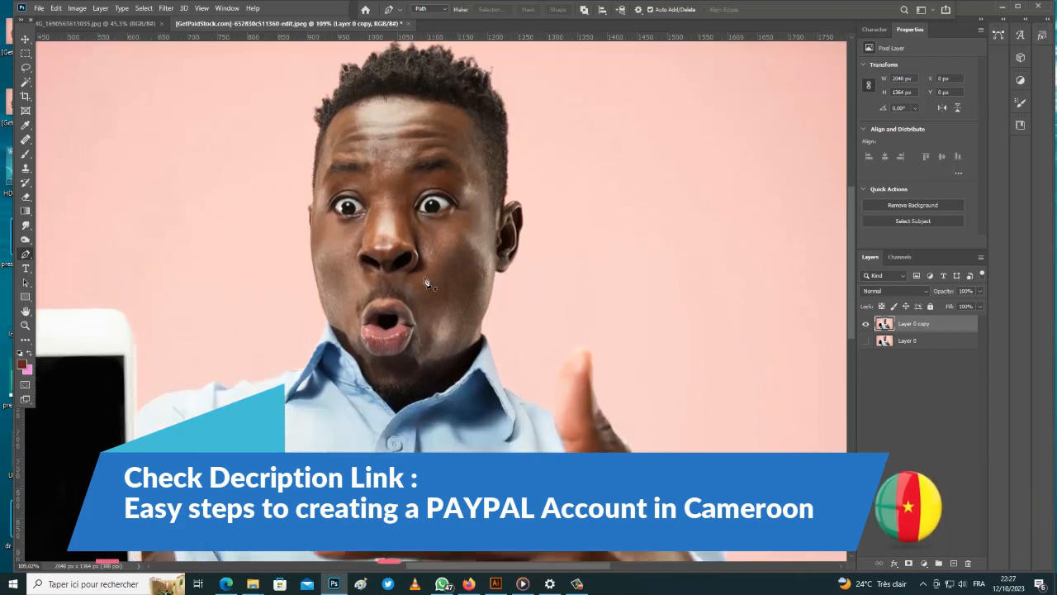
{"action": "scroll", "coordinate": [426, 282], "scroll_direction": "down", "scroll_amount": 3}
{"action": "scroll", "coordinate": [425, 283], "scroll_direction": "down", "scroll_amount": 3}
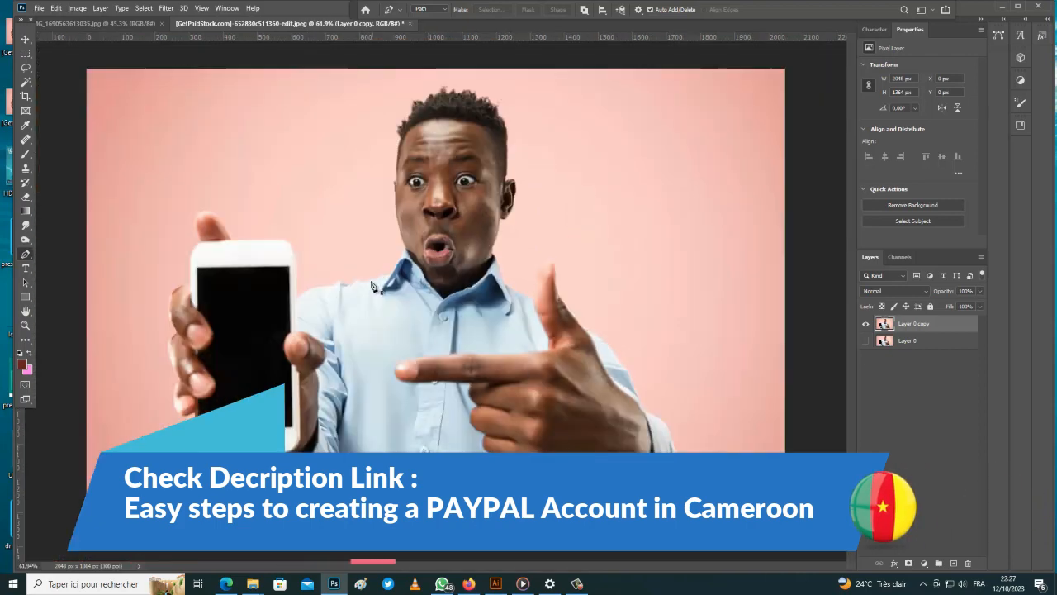
{"action": "scroll", "coordinate": [394, 244], "scroll_direction": "up", "scroll_amount": 2}
{"action": "scroll", "coordinate": [393, 245], "scroll_direction": "up", "scroll_amount": 2}
{"action": "scroll", "coordinate": [463, 248], "scroll_direction": "down", "scroll_amount": 1}
{"action": "scroll", "coordinate": [535, 264], "scroll_direction": "up", "scroll_amount": 4}
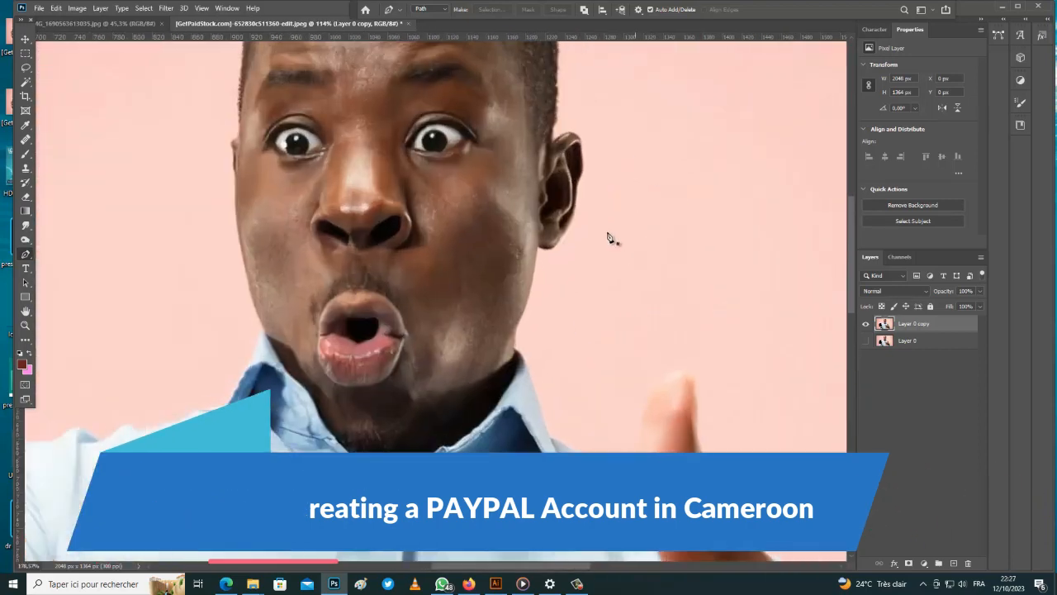
{"action": "scroll", "coordinate": [516, 258], "scroll_direction": "up", "scroll_amount": 2}
{"action": "scroll", "coordinate": [491, 244], "scroll_direction": "up", "scroll_amount": 1}
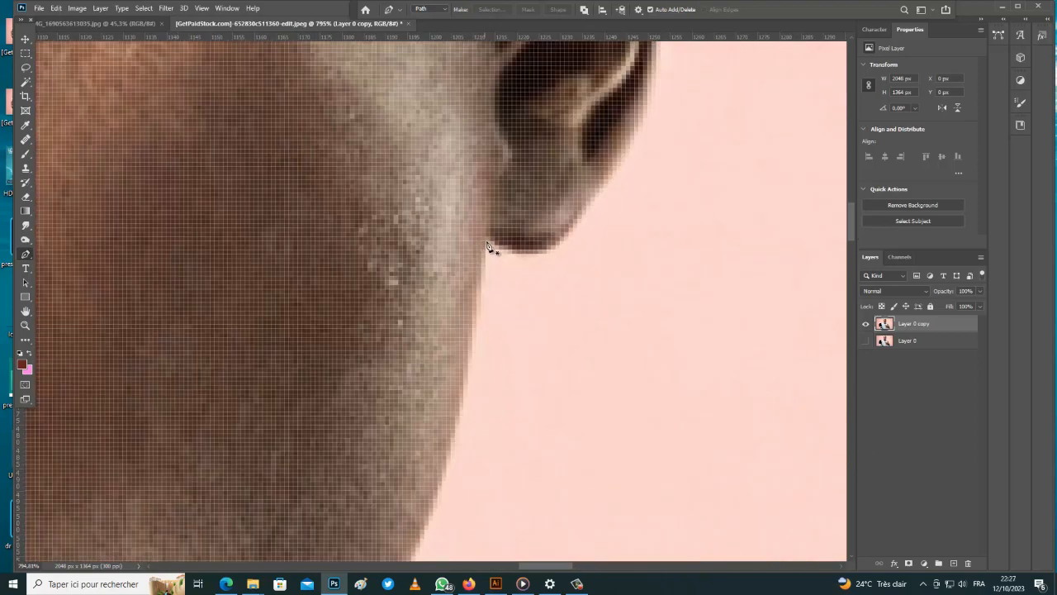
Start the path at the base of the ear and curve it down the jawline
{"action": "left_click", "coordinate": [489, 238]}
{"action": "left_click_drag", "start_coordinate": [483, 254], "coordinate": [479, 275]}
{"action": "key", "text": "ctrl+z"}
{"action": "key", "text": "ctrl+z"}
{"action": "left_click", "coordinate": [486, 237]}
{"action": "scroll", "coordinate": [479, 279], "scroll_direction": "down", "scroll_amount": 2}
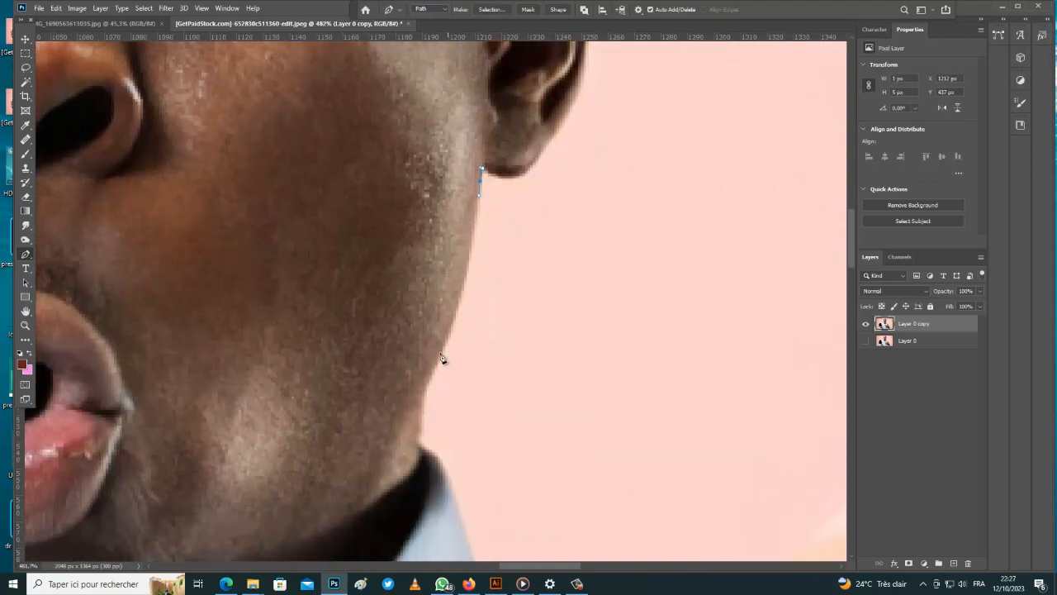
{"action": "left_click_drag", "start_coordinate": [419, 393], "coordinate": [410, 406]}
{"action": "scroll", "coordinate": [467, 248], "scroll_direction": "up", "scroll_amount": 2}
{"action": "scroll", "coordinate": [469, 269], "scroll_direction": "down", "scroll_amount": 3}
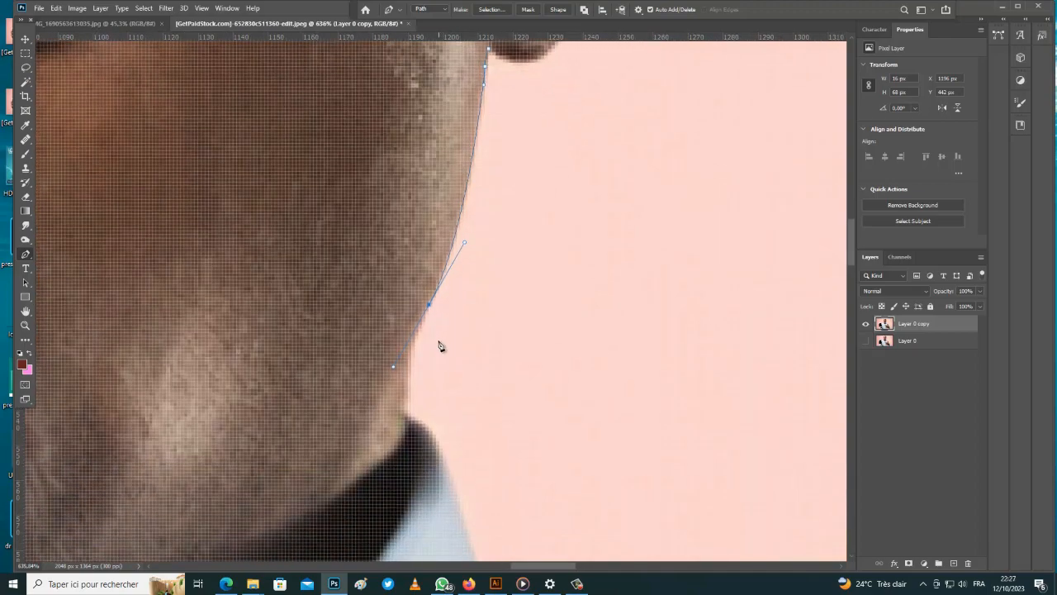
{"action": "scroll", "coordinate": [440, 346], "scroll_direction": "down", "scroll_amount": 1}
{"action": "left_click_drag", "start_coordinate": [409, 390], "coordinate": [408, 406]}
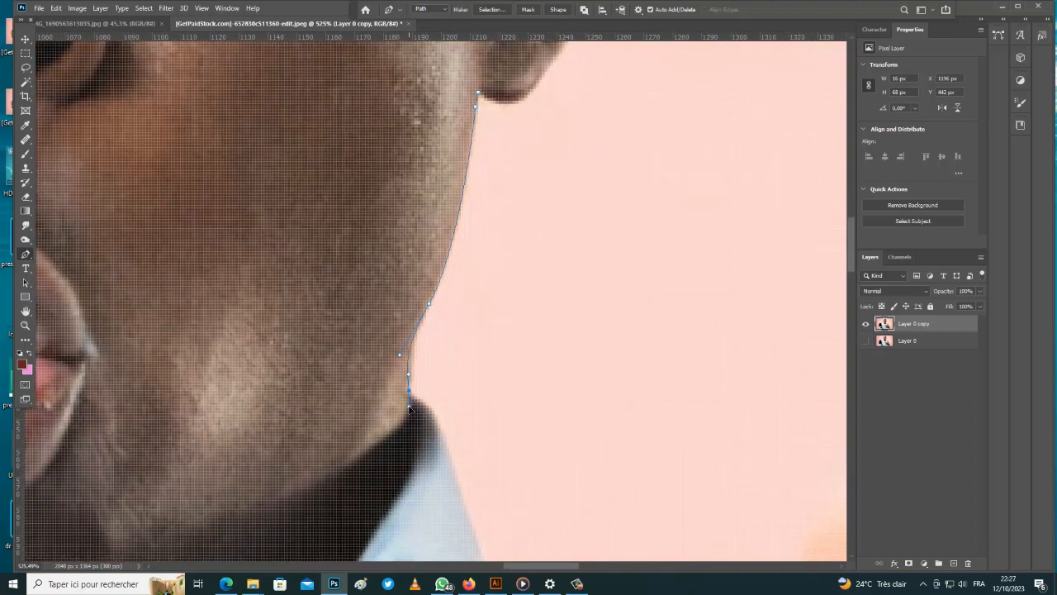
{"action": "scroll", "coordinate": [412, 400], "scroll_direction": "up", "scroll_amount": 2}
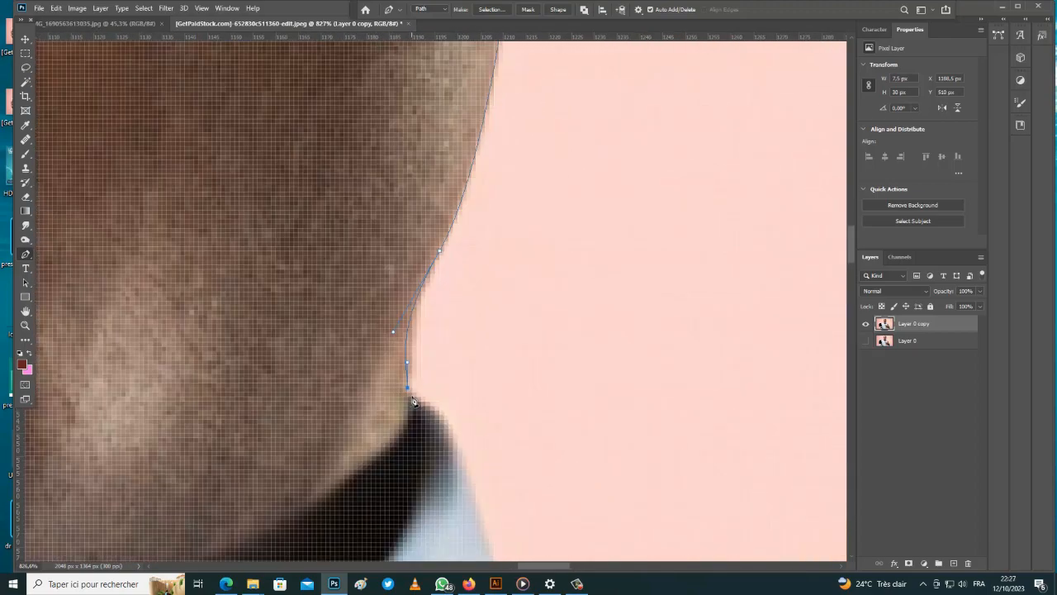
{"action": "scroll", "coordinate": [420, 402], "scroll_direction": "down", "scroll_amount": 4}
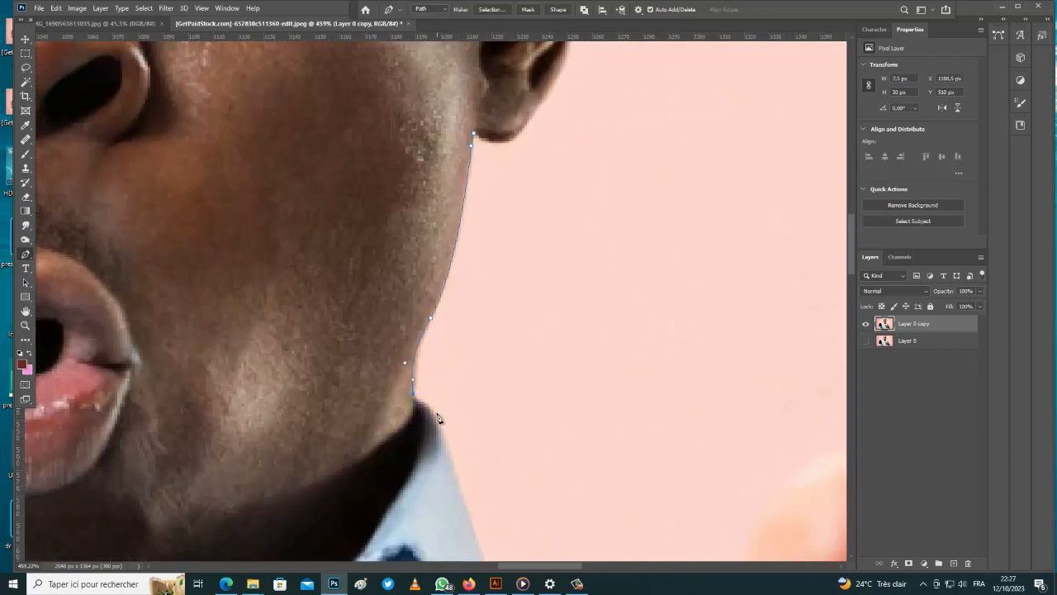
{"action": "scroll", "coordinate": [413, 402], "scroll_direction": "up", "scroll_amount": 3}
{"action": "scroll", "coordinate": [421, 407], "scroll_direction": "down", "scroll_amount": 2}
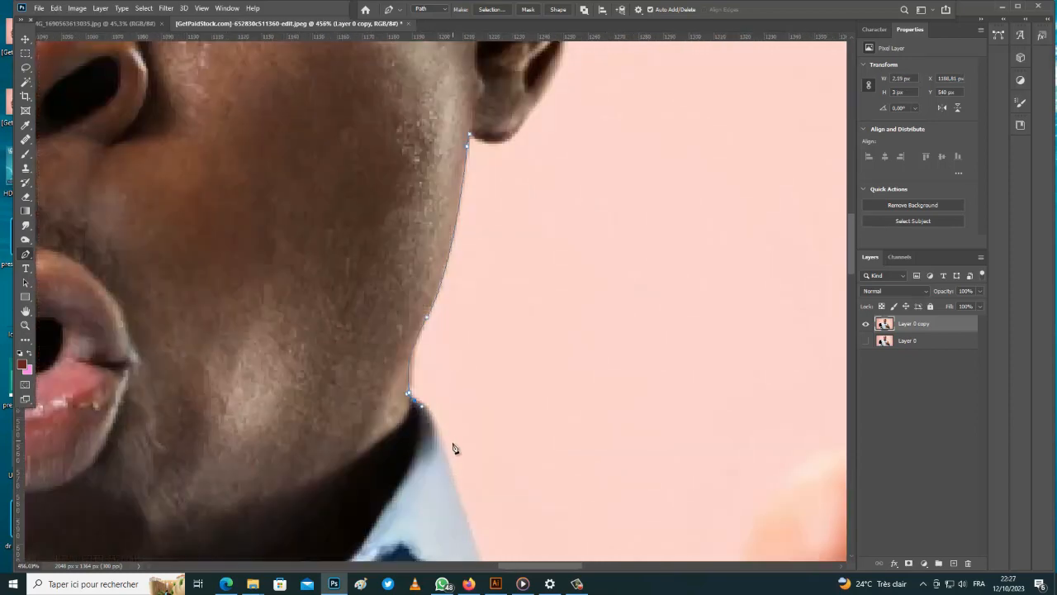
Continue the path along the collar and shirt shoulder, undoing misplaced points
{"action": "left_click", "coordinate": [455, 509]}
{"action": "scroll", "coordinate": [442, 491], "scroll_direction": "down", "scroll_amount": 3}
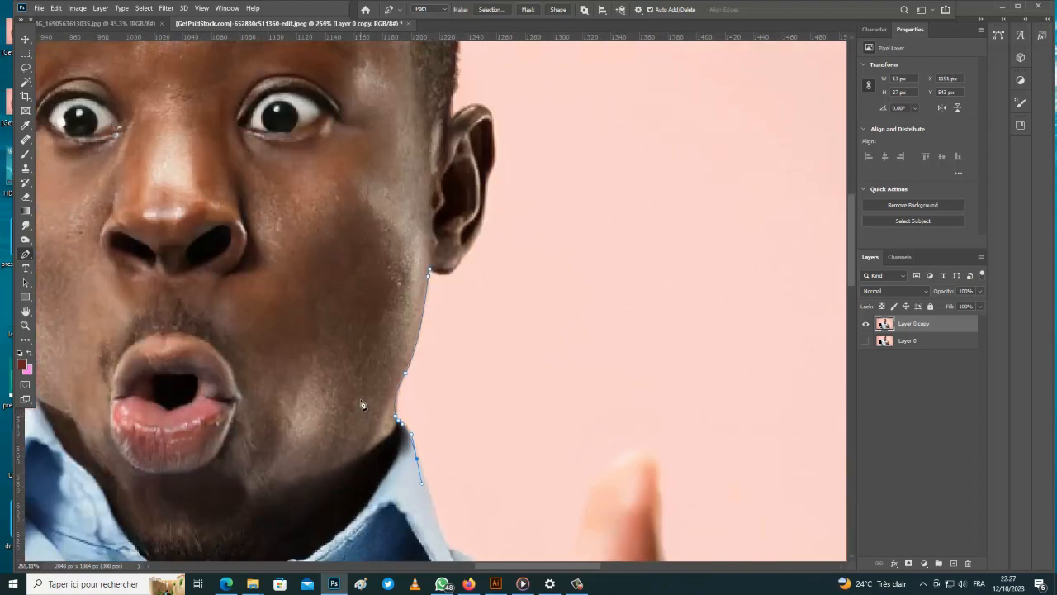
{"action": "scroll", "coordinate": [422, 475], "scroll_direction": "up", "scroll_amount": 4}
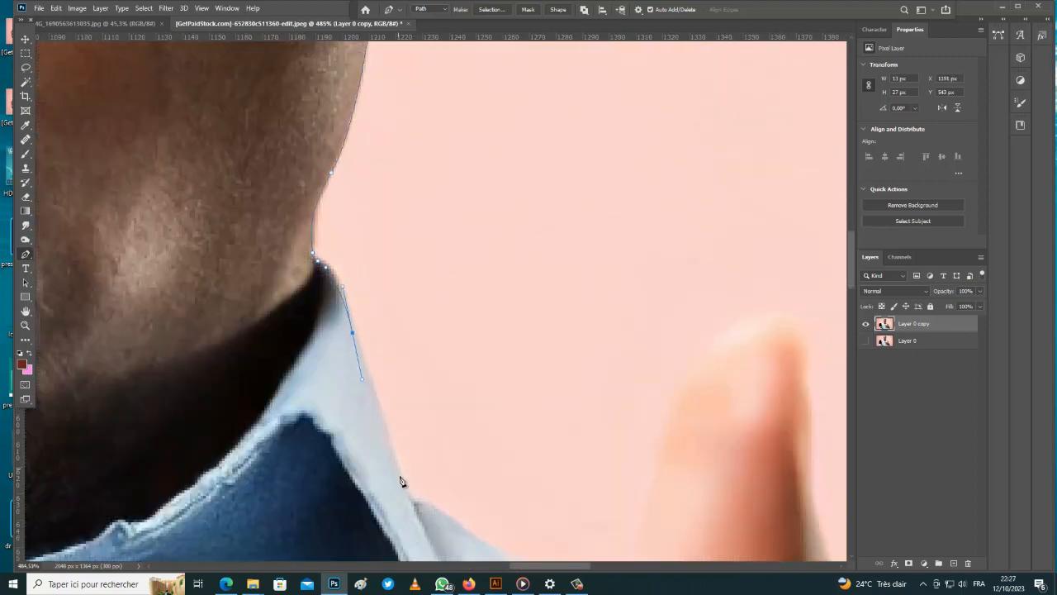
{"action": "left_click", "coordinate": [440, 511]}
{"action": "scroll", "coordinate": [438, 508], "scroll_direction": "down", "scroll_amount": 3}
{"action": "scroll", "coordinate": [413, 500], "scroll_direction": "up", "scroll_amount": 3}
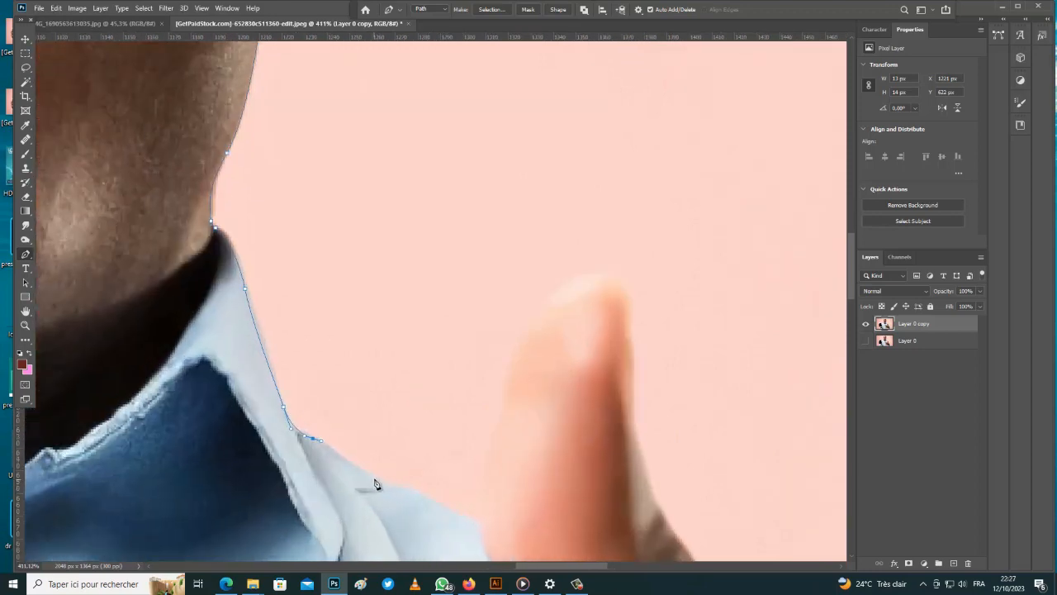
{"action": "left_click", "coordinate": [372, 478]}
{"action": "key", "text": "ctrl+z"}
{"action": "left_click_drag", "start_coordinate": [372, 478], "coordinate": [420, 489]}
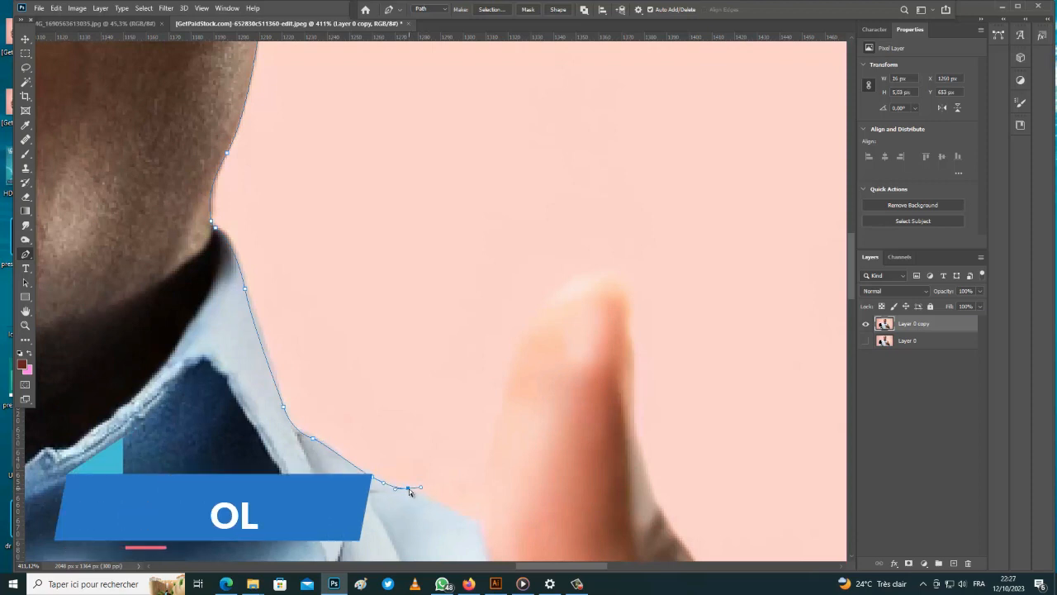
{"action": "key", "text": "ctrl+z"}
{"action": "left_click_drag", "start_coordinate": [409, 490], "coordinate": [418, 490]}
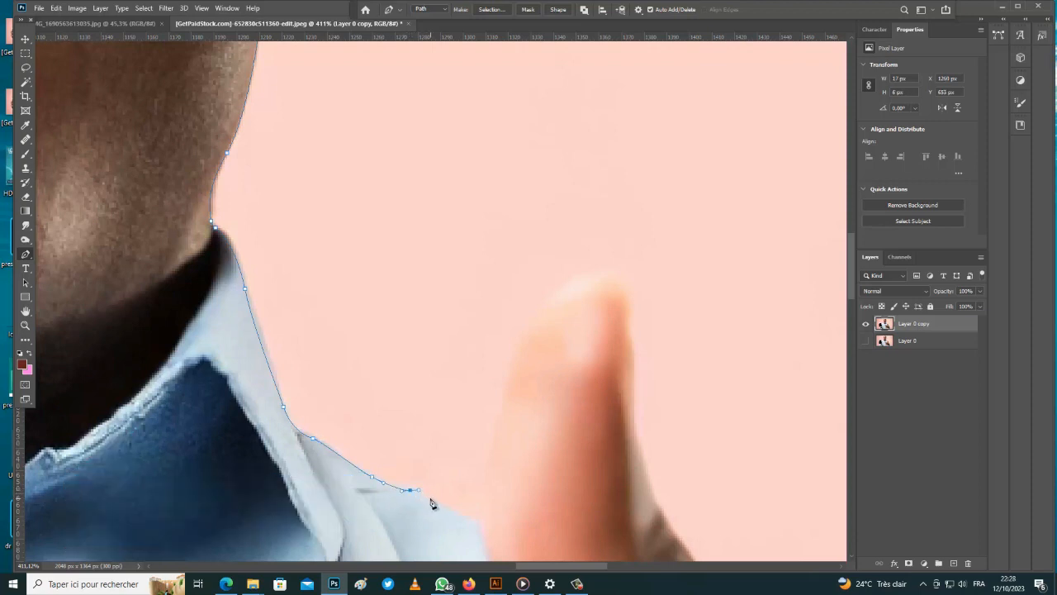
{"action": "key", "text": "ctrl+z"}
{"action": "left_click_drag", "start_coordinate": [427, 499], "coordinate": [471, 521]}
{"action": "left_click", "coordinate": [478, 519]}
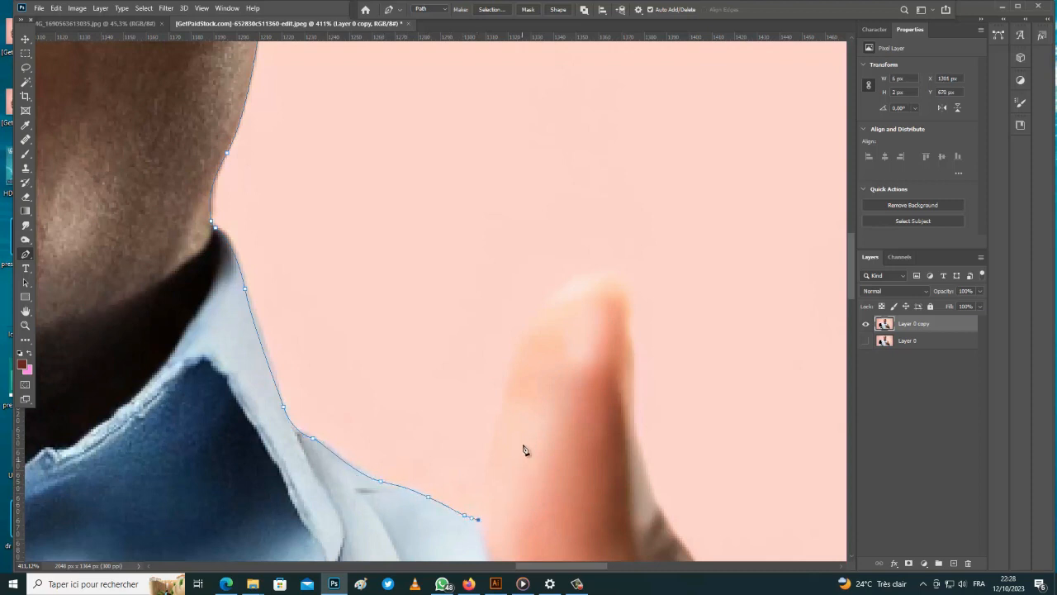
Curve the path up the thumb's left edge and around its tip
{"action": "left_click_drag", "start_coordinate": [505, 386], "coordinate": [529, 334]}
{"action": "left_click_drag", "start_coordinate": [505, 386], "coordinate": [501, 384]}
{"action": "left_click_drag", "start_coordinate": [568, 284], "coordinate": [624, 273]}
{"action": "left_click", "coordinate": [568, 282], "text": "alt"}
{"action": "key", "text": "ctrl+z"}
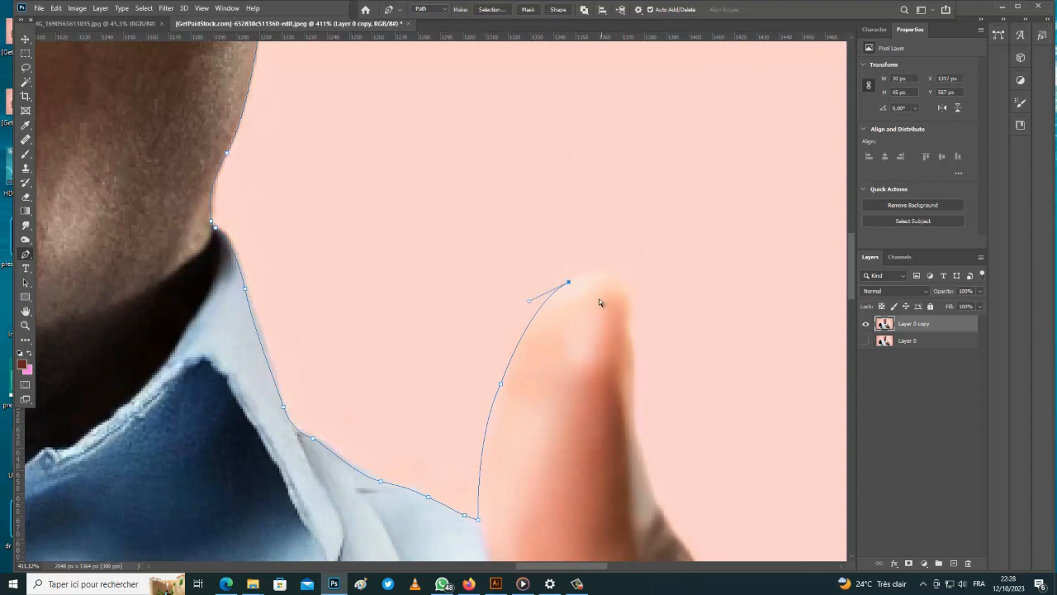
{"action": "left_click_drag", "start_coordinate": [627, 287], "coordinate": [630, 279]}
Curve the path down the thumb's right side to where it meets the hand
{"action": "left_click_drag", "start_coordinate": [632, 375], "coordinate": [629, 399]}
{"action": "scroll", "coordinate": [372, 326], "scroll_direction": "down", "scroll_amount": 4}
{"action": "scroll", "coordinate": [489, 338], "scroll_direction": "up", "scroll_amount": 3}
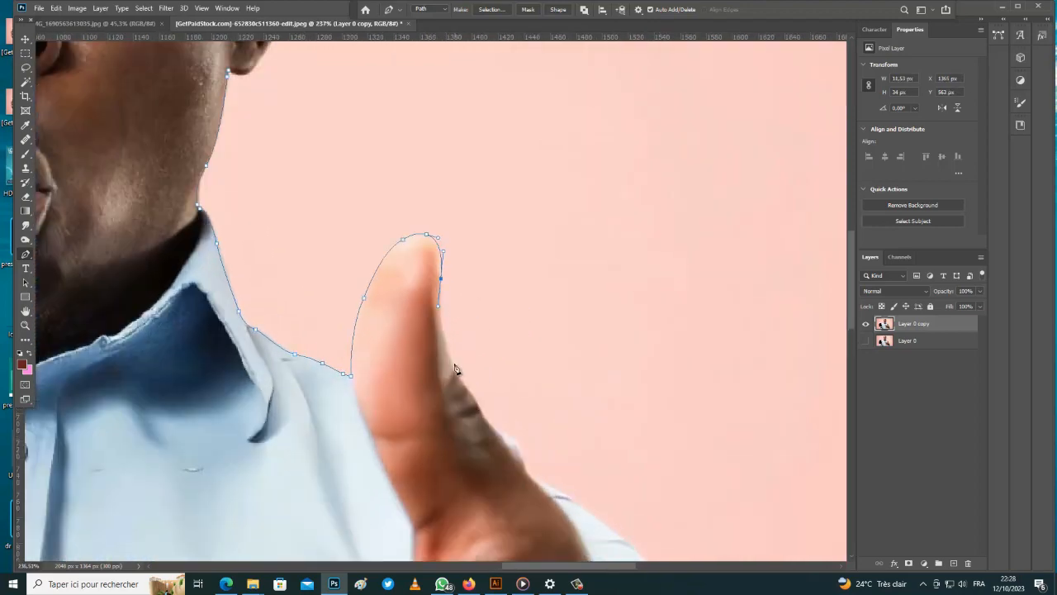
{"action": "left_click", "coordinate": [452, 362]}
{"action": "left_click", "coordinate": [466, 389]}
{"action": "left_click_drag", "start_coordinate": [484, 413], "coordinate": [484, 426]}
{"action": "scroll", "coordinate": [528, 423], "scroll_direction": "down", "scroll_amount": 1}
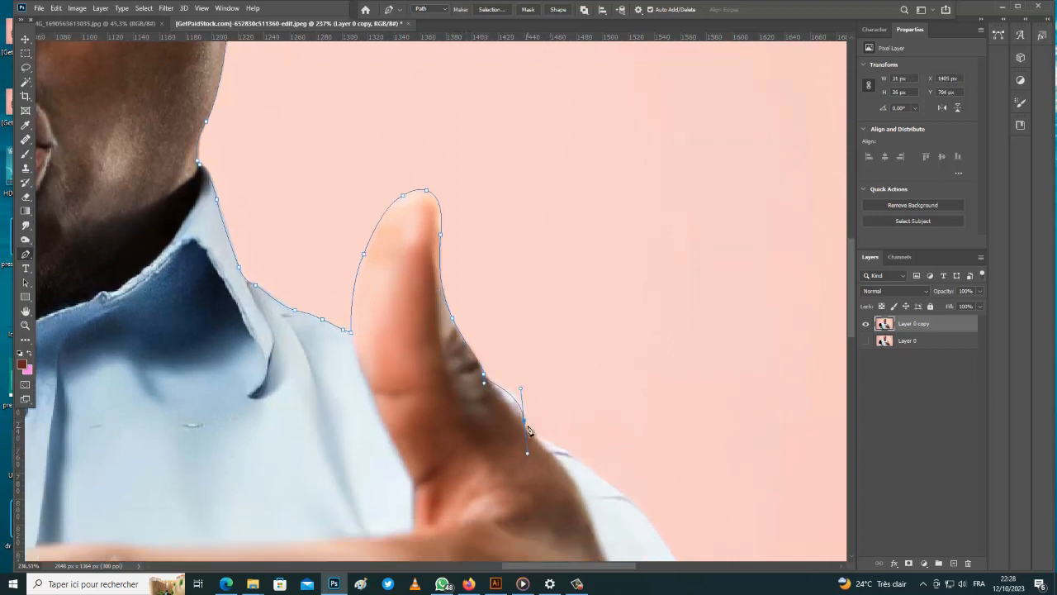
{"action": "left_click_drag", "start_coordinate": [542, 437], "coordinate": [554, 441]}
{"action": "scroll", "coordinate": [418, 414], "scroll_direction": "down", "scroll_amount": 9}
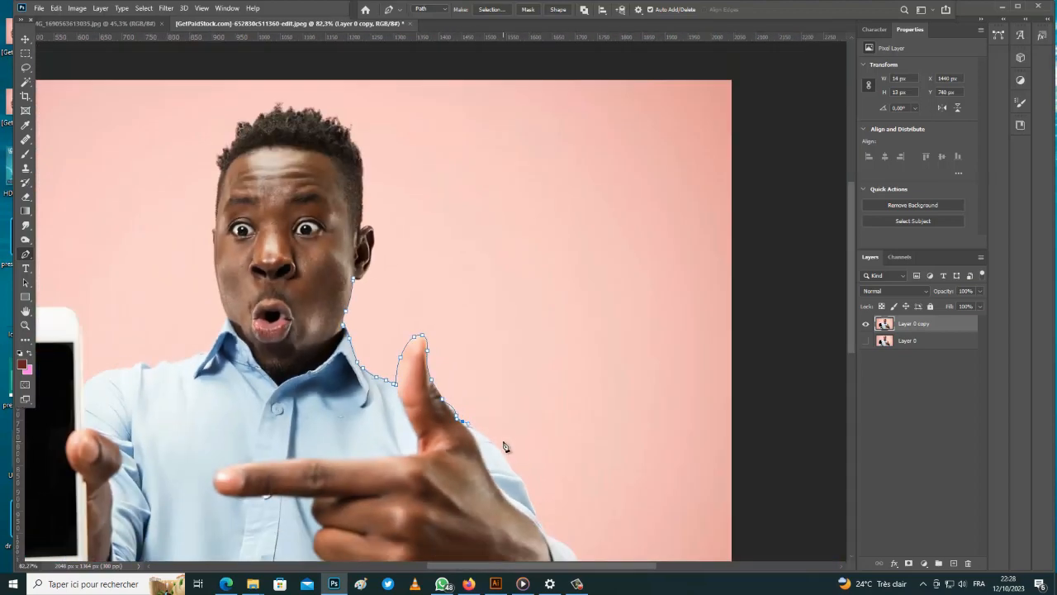
{"action": "scroll", "coordinate": [501, 445], "scroll_direction": "up", "scroll_amount": 8}
Extend the path along the shoulder and sleeve edge and around the cuff tip
{"action": "left_click_drag", "start_coordinate": [464, 432], "coordinate": [537, 476]}
{"action": "scroll", "coordinate": [495, 471], "scroll_direction": "down", "scroll_amount": 2}
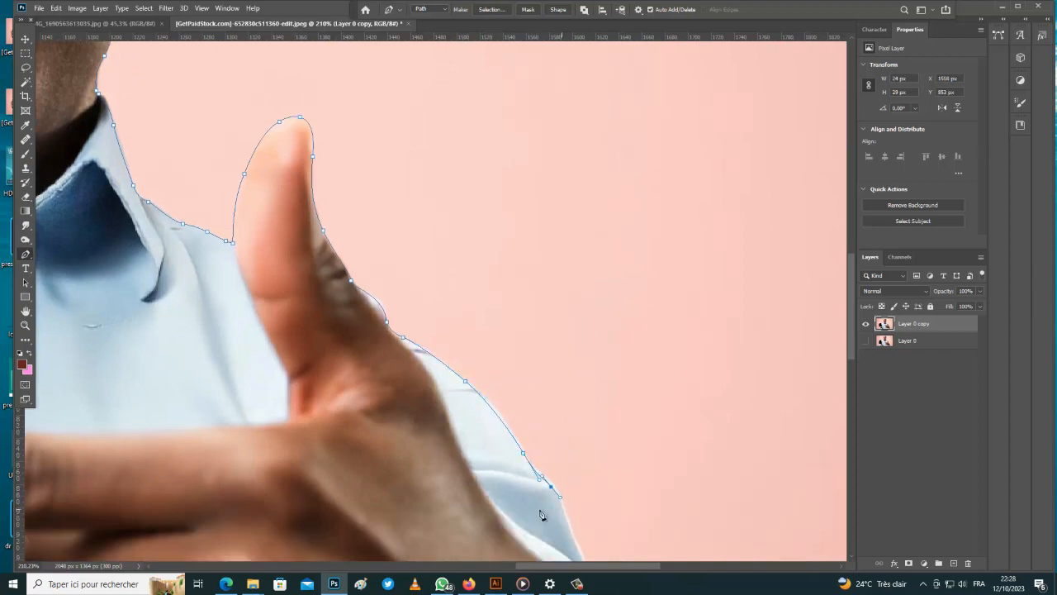
{"action": "scroll", "coordinate": [343, 426], "scroll_direction": "down", "scroll_amount": 8}
{"action": "scroll", "coordinate": [487, 460], "scroll_direction": "up", "scroll_amount": 7}
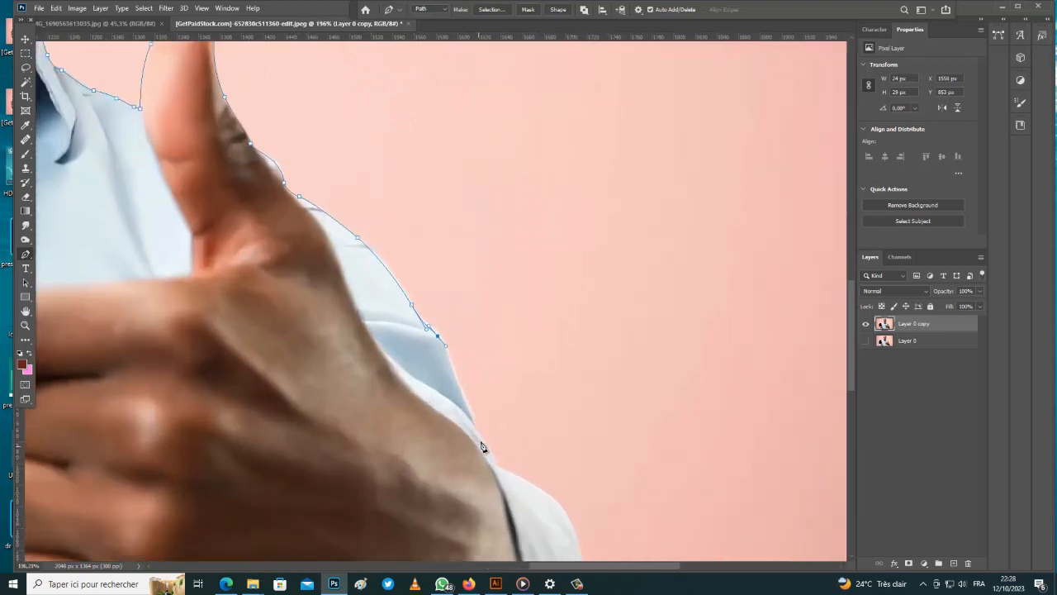
{"action": "left_click_drag", "start_coordinate": [464, 395], "coordinate": [472, 423]}
{"action": "scroll", "coordinate": [330, 391], "scroll_direction": "down", "scroll_amount": 6}
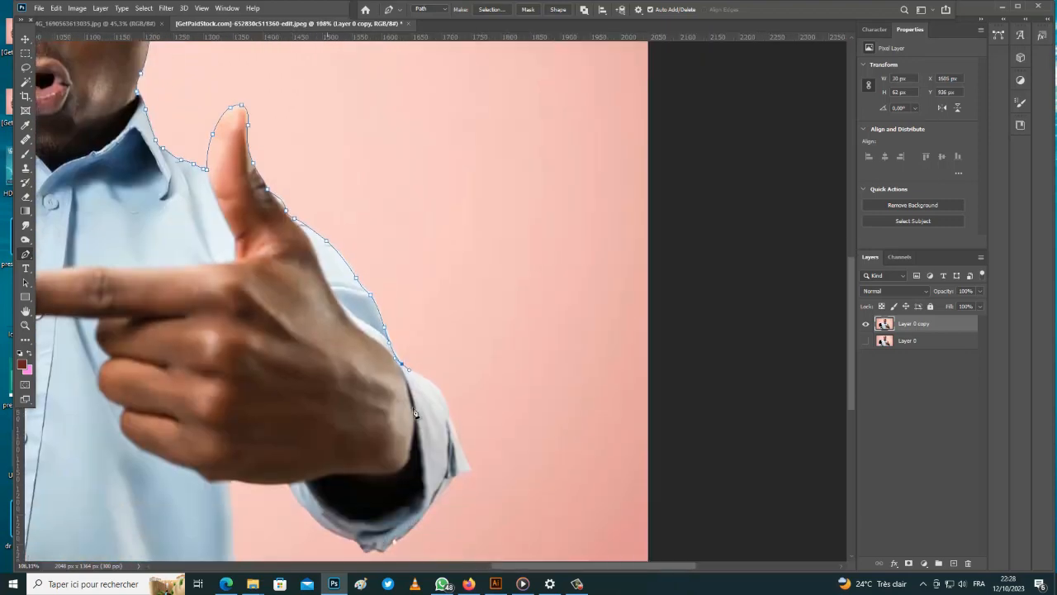
{"action": "scroll", "coordinate": [436, 373], "scroll_direction": "up", "scroll_amount": 7}
{"action": "left_click_drag", "start_coordinate": [436, 371], "coordinate": [518, 453]}
{"action": "scroll", "coordinate": [487, 422], "scroll_direction": "down", "scroll_amount": 2}
{"action": "scroll", "coordinate": [502, 435], "scroll_direction": "down", "scroll_amount": 3}
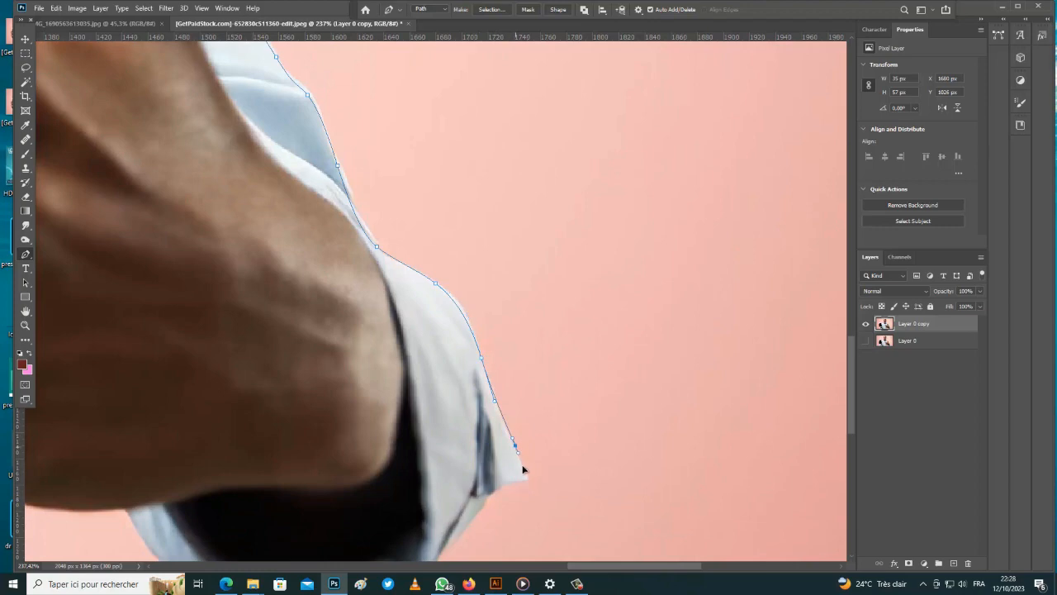
{"action": "left_click", "coordinate": [526, 477]}
{"action": "left_click", "coordinate": [482, 495]}
{"action": "scroll", "coordinate": [470, 484], "scroll_direction": "down", "scroll_amount": 3}
{"action": "scroll", "coordinate": [450, 489], "scroll_direction": "down", "scroll_amount": 3}
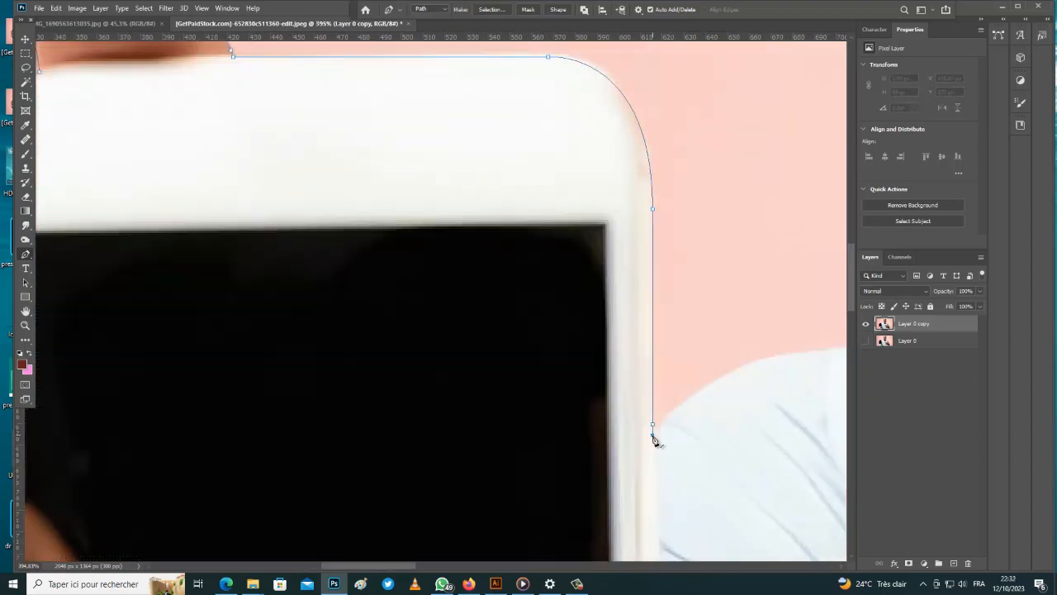
Place anchors along the collar, up the side of the face and along the hairline
{"action": "left_click", "coordinate": [701, 398]}
{"action": "left_click", "coordinate": [460, 179]}
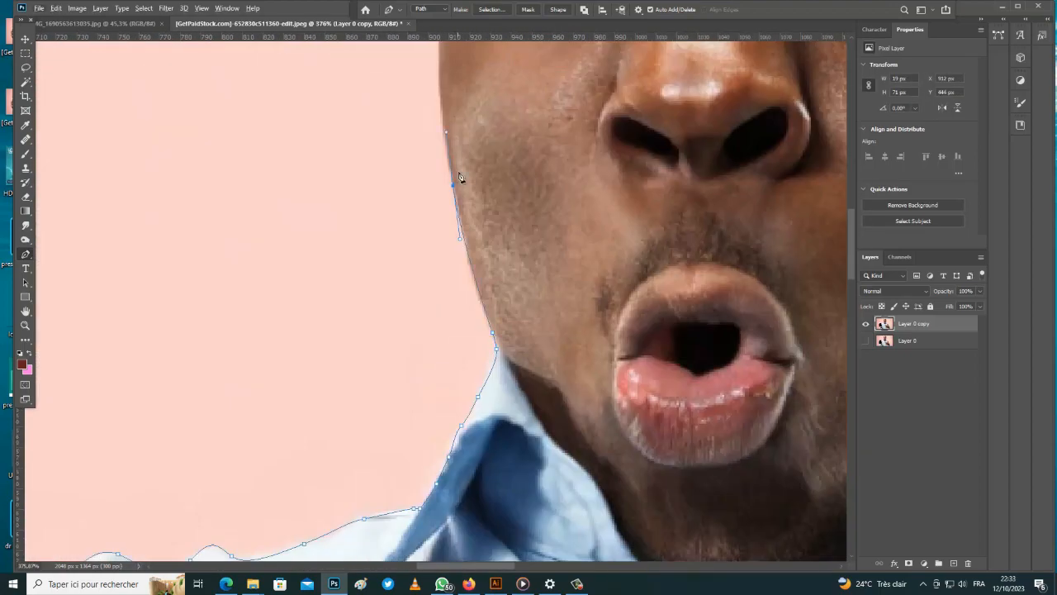
{"action": "left_click", "coordinate": [455, 129]}
{"action": "left_click", "coordinate": [684, 222]}
{"action": "left_click", "coordinate": [690, 206]}
{"action": "left_click", "coordinate": [699, 230]}
{"action": "left_click", "coordinate": [704, 268]}
{"action": "left_click", "coordinate": [717, 275]}
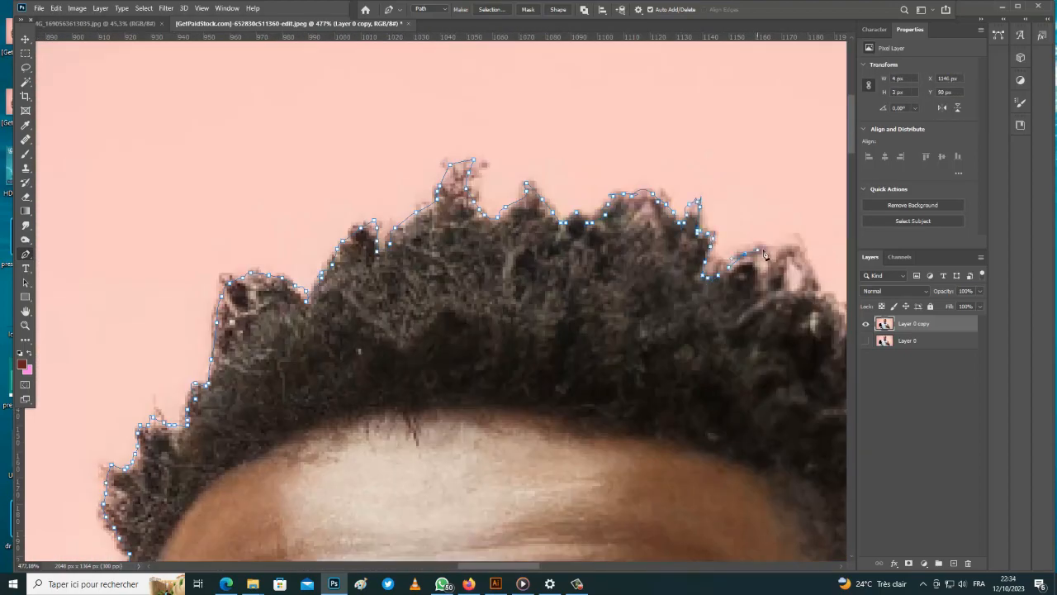
{"action": "left_click", "coordinate": [765, 255]}
{"action": "scroll", "coordinate": [764, 268], "scroll_direction": "up", "scroll_amount": 1}
{"action": "left_click", "coordinate": [540, 318]}
{"action": "left_click", "coordinate": [591, 338]}
Trace the path down the right edge of the hair toward the ear
{"action": "left_click", "coordinate": [608, 372]}
{"action": "left_click", "coordinate": [608, 416]}
{"action": "left_click", "coordinate": [630, 437]}
{"action": "scroll", "coordinate": [640, 437], "scroll_direction": "down", "scroll_amount": 2}
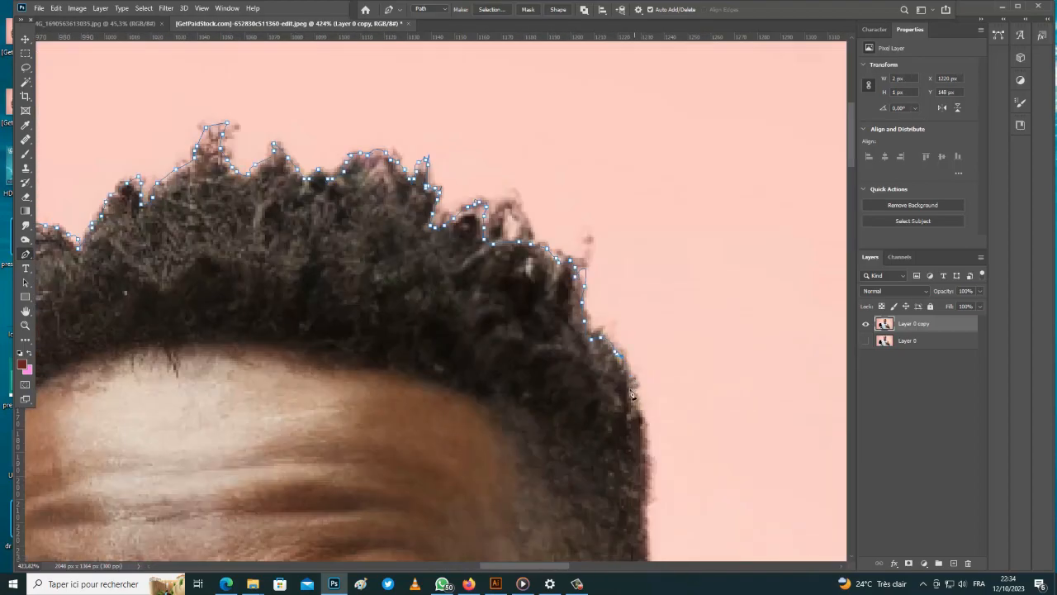
{"action": "left_click", "coordinate": [638, 405]}
{"action": "left_click", "coordinate": [642, 438]}
{"action": "scroll", "coordinate": [641, 446], "scroll_direction": "down", "scroll_amount": 3}
{"action": "left_click", "coordinate": [642, 404]}
{"action": "left_click", "coordinate": [644, 458]}
{"action": "scroll", "coordinate": [644, 461], "scroll_direction": "down", "scroll_amount": 2}
{"action": "left_click", "coordinate": [645, 413]}
{"action": "left_click", "coordinate": [645, 470]}
{"action": "scroll", "coordinate": [648, 498], "scroll_direction": "down", "scroll_amount": 1}
{"action": "left_click_drag", "start_coordinate": [643, 428], "coordinate": [639, 440]}
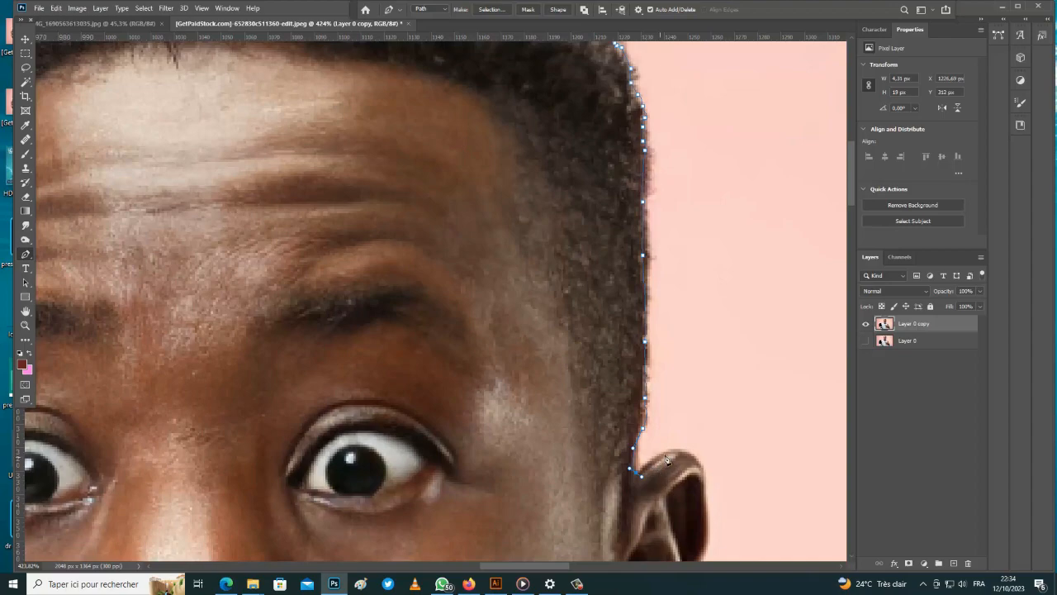
{"action": "scroll", "coordinate": [678, 454], "scroll_direction": "down", "scroll_amount": 1}
{"action": "scroll", "coordinate": [681, 462], "scroll_direction": "up", "scroll_amount": 3}
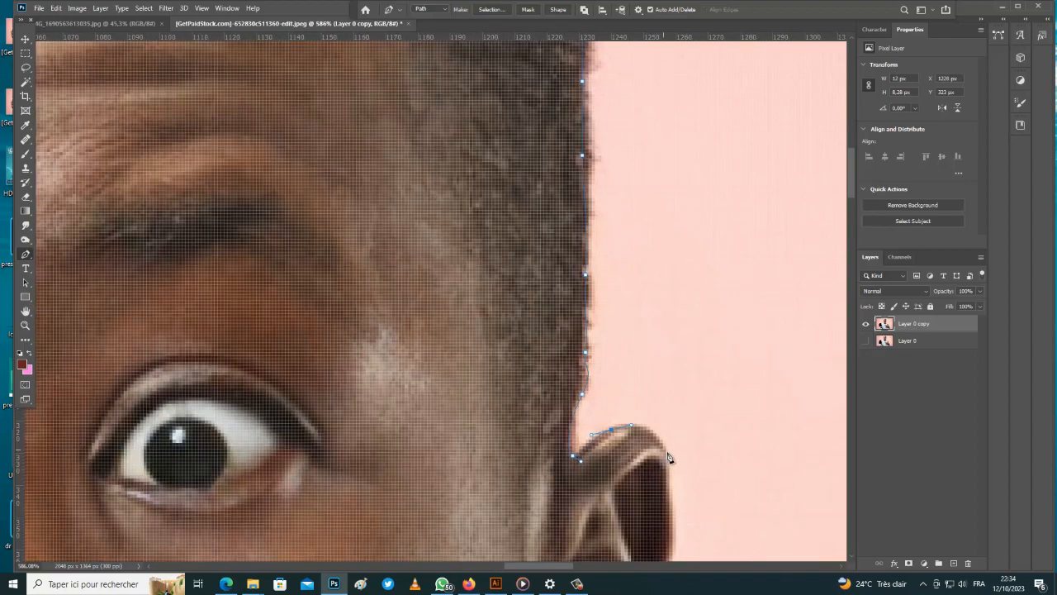
Curve the path over the ear and down its outer edge to the earlobe's base
{"action": "left_click_drag", "start_coordinate": [667, 453], "coordinate": [671, 481]}
{"action": "scroll", "coordinate": [668, 479], "scroll_direction": "down", "scroll_amount": 2}
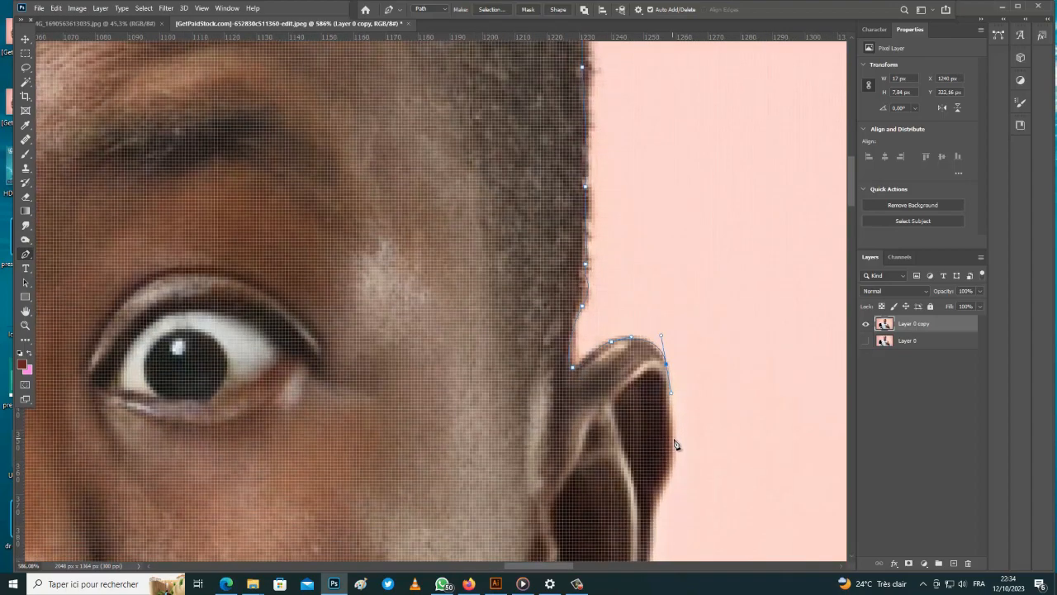
{"action": "left_click_drag", "start_coordinate": [673, 438], "coordinate": [672, 457]}
{"action": "left_click", "coordinate": [654, 498]}
{"action": "scroll", "coordinate": [678, 454], "scroll_direction": "down", "scroll_amount": 2}
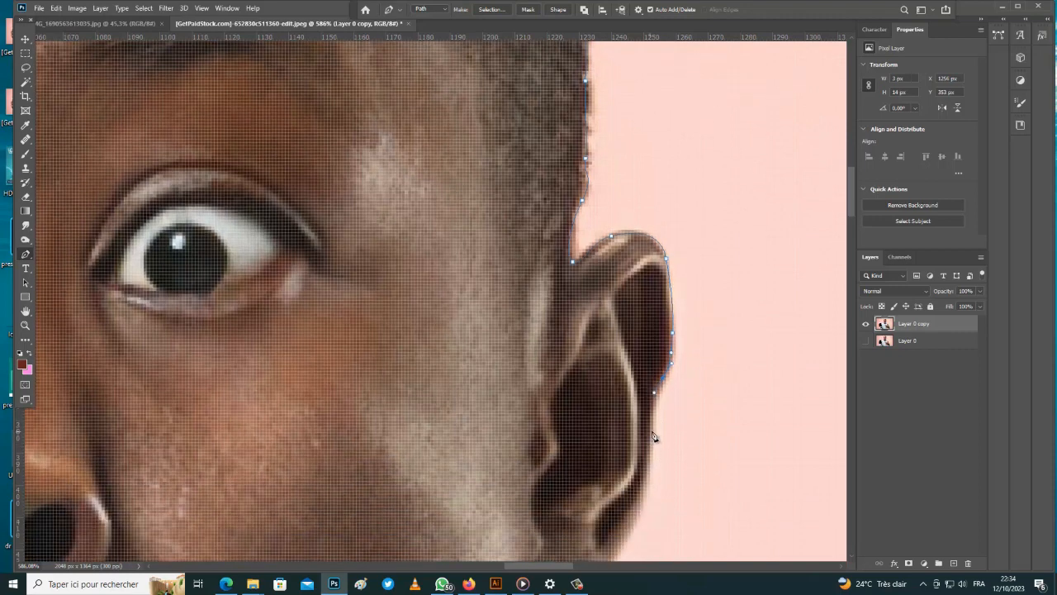
{"action": "left_click", "coordinate": [648, 463]}
{"action": "scroll", "coordinate": [648, 467], "scroll_direction": "down", "scroll_amount": 1}
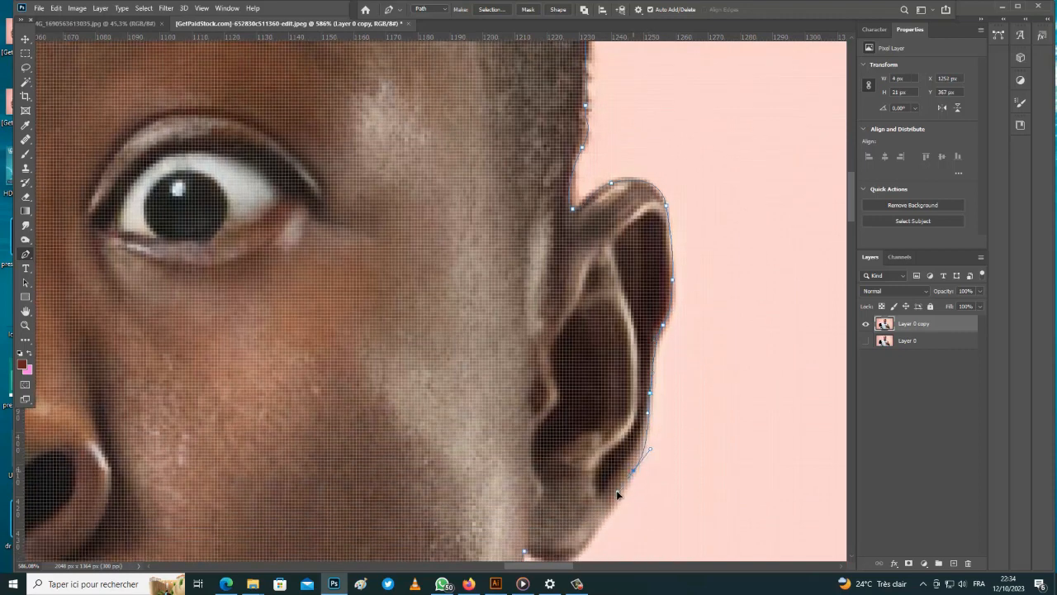
{"action": "left_click", "coordinate": [617, 490]}
{"action": "scroll", "coordinate": [620, 492], "scroll_direction": "down", "scroll_amount": 1}
{"action": "left_click_drag", "start_coordinate": [602, 468], "coordinate": [592, 482]}
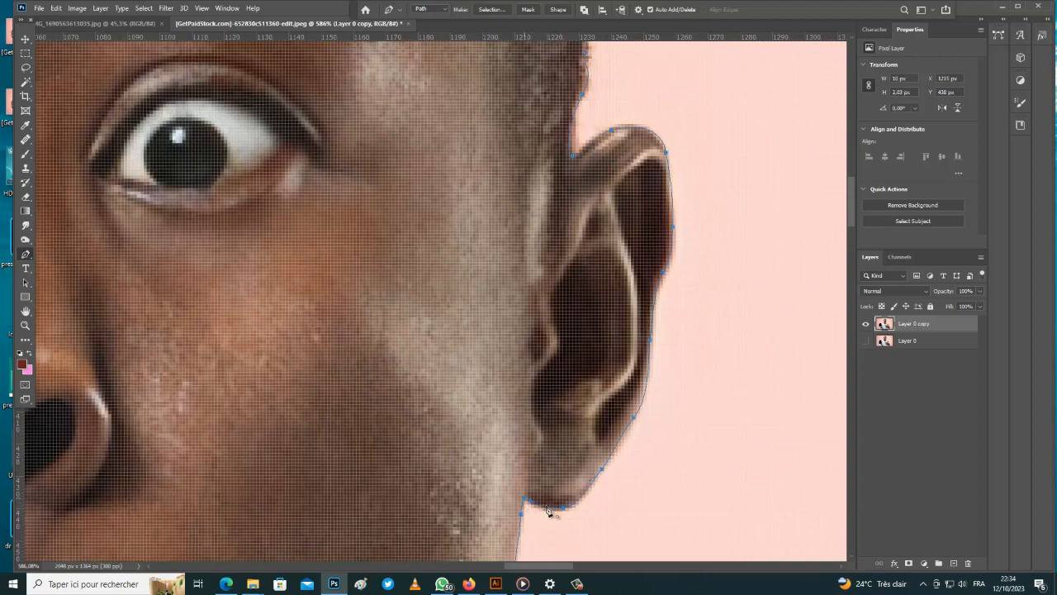
{"action": "scroll", "coordinate": [652, 378], "scroll_direction": "down", "scroll_amount": 5}
{"action": "scroll", "coordinate": [653, 373], "scroll_direction": "down", "scroll_amount": 4}
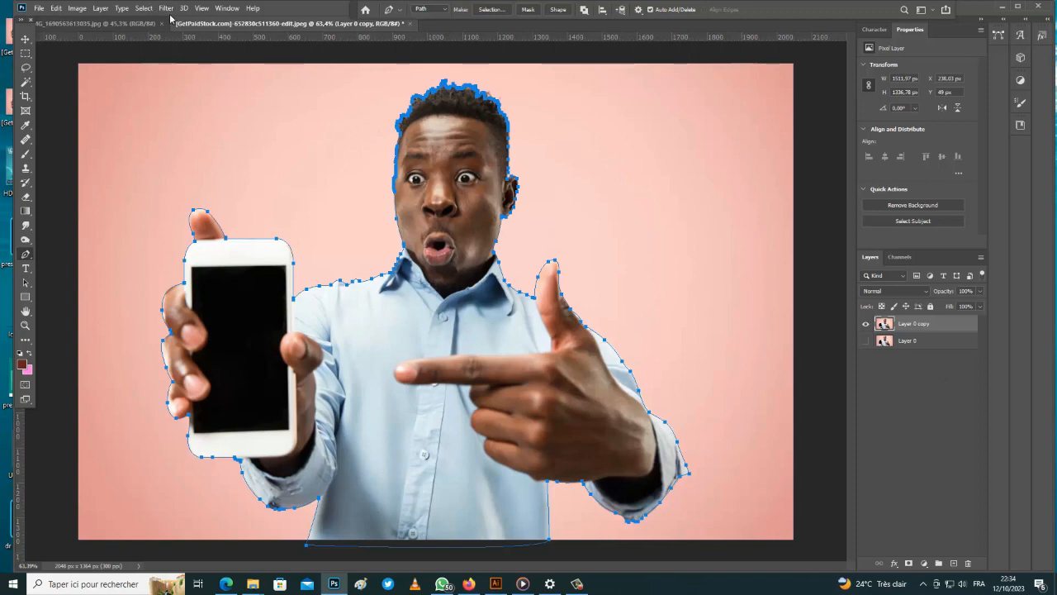
Make the path a selection with Feather 0 and copy it to a new layer
{"action": "left_click", "coordinate": [492, 9]}
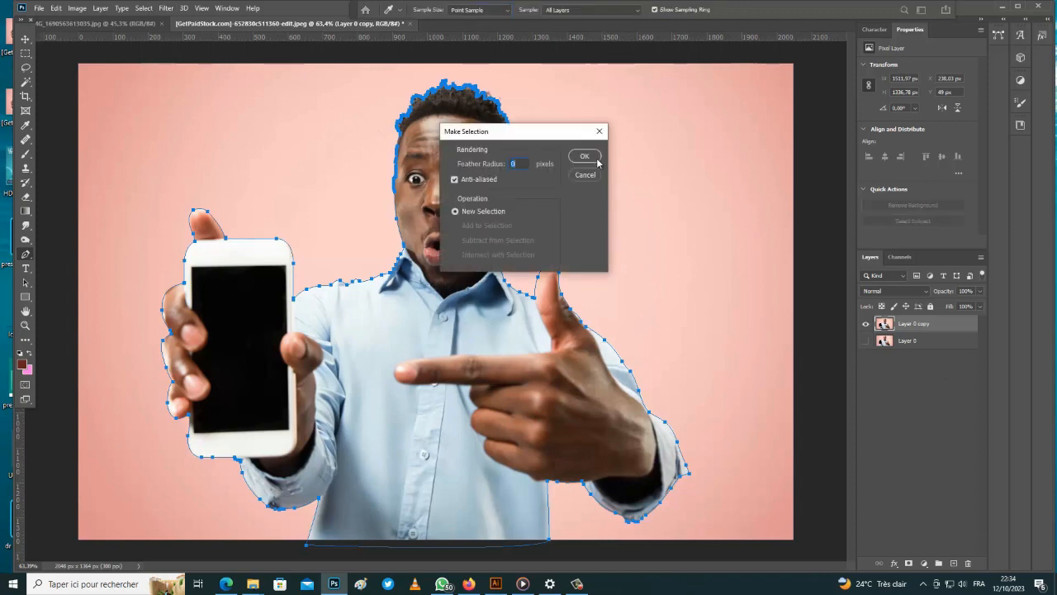
{"action": "left_click", "coordinate": [584, 156]}
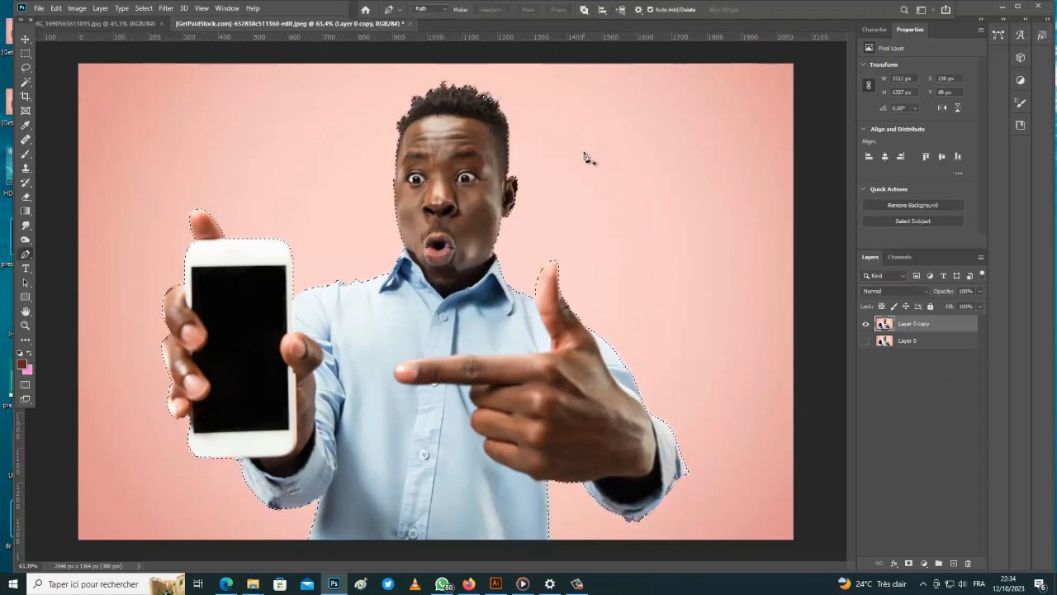
{"action": "key", "text": "ctrl+j"}
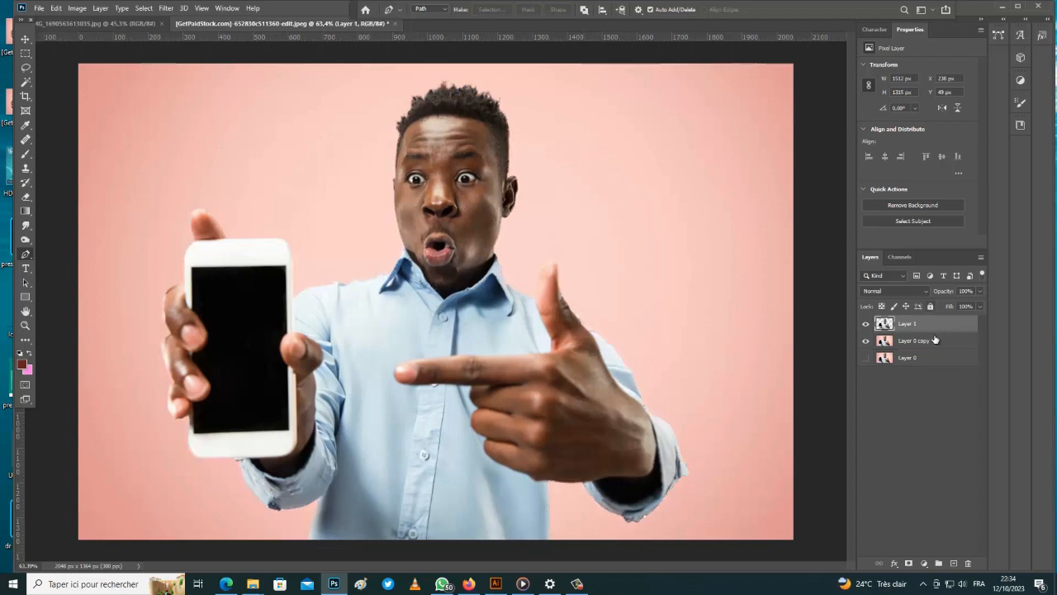
Toggle layer visibility to check the cut-out and select the background copy layer
{"action": "left_click", "coordinate": [866, 342]}
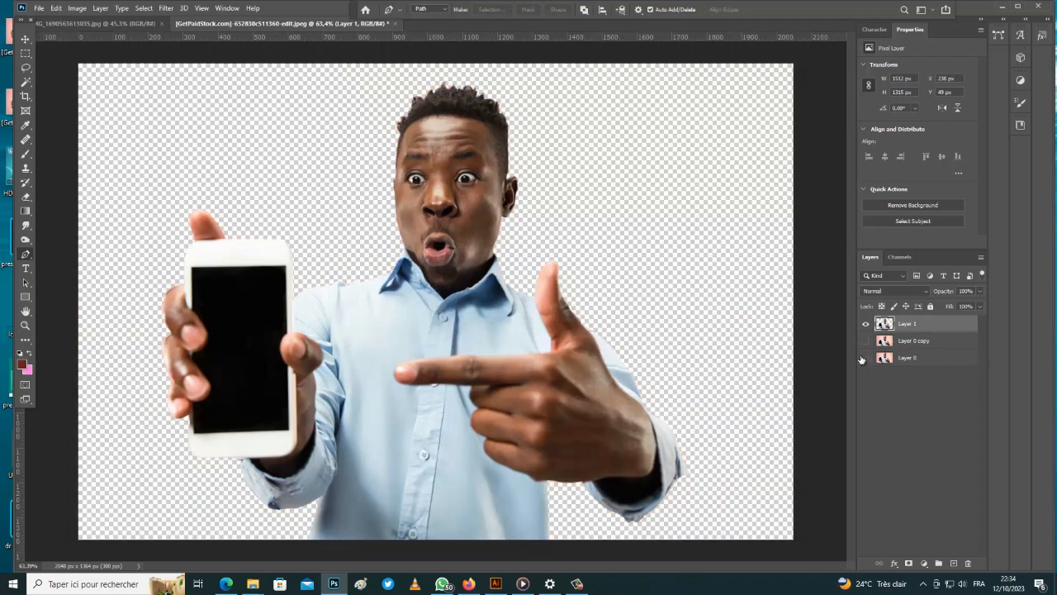
{"action": "left_click", "coordinate": [866, 341]}
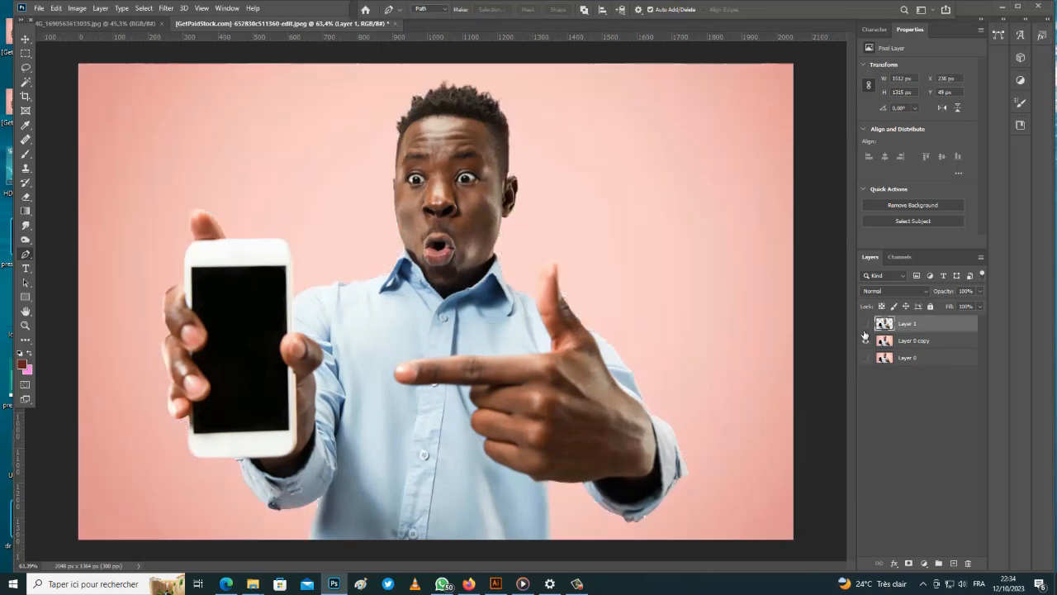
{"action": "left_click", "coordinate": [866, 324]}
{"action": "left_click", "coordinate": [913, 341]}
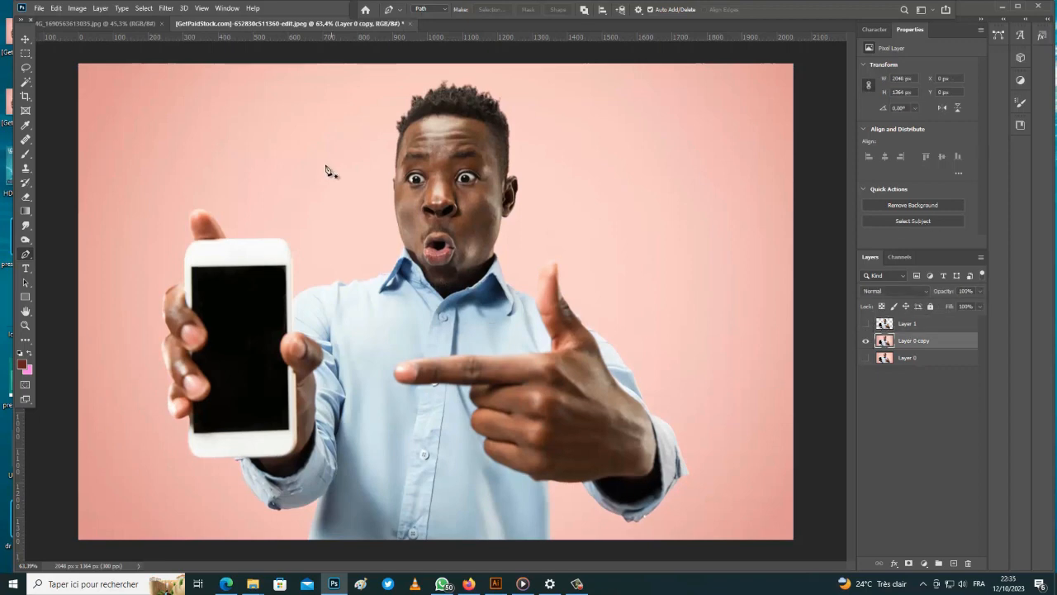
{"action": "left_click", "coordinate": [144, 7]}
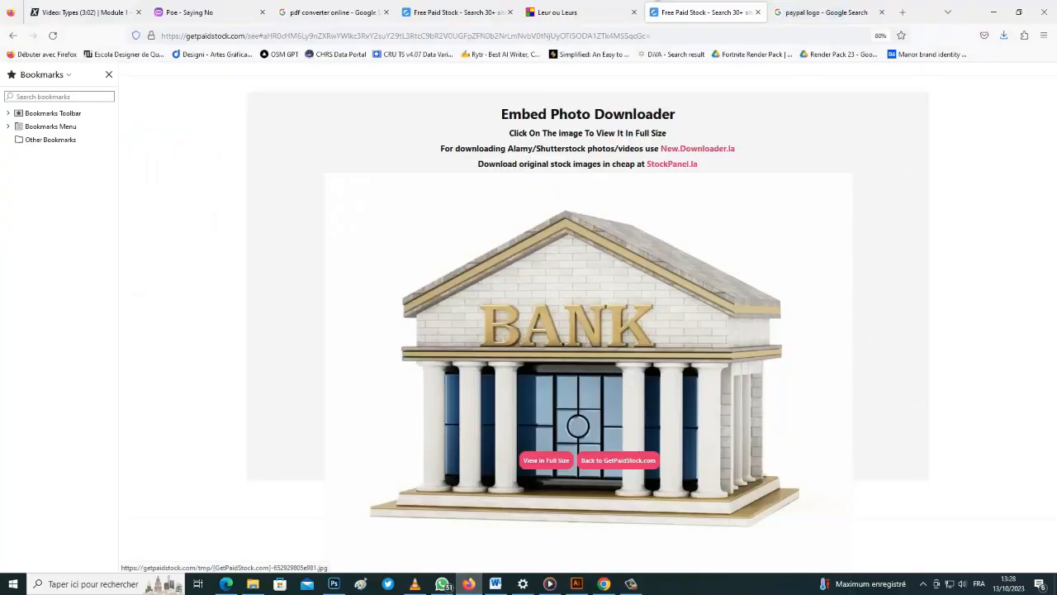
Save the golden-lettered bank image to the desktop
{"action": "right_click", "coordinate": [573, 93]}
{"action": "left_click", "coordinate": [601, 243]}
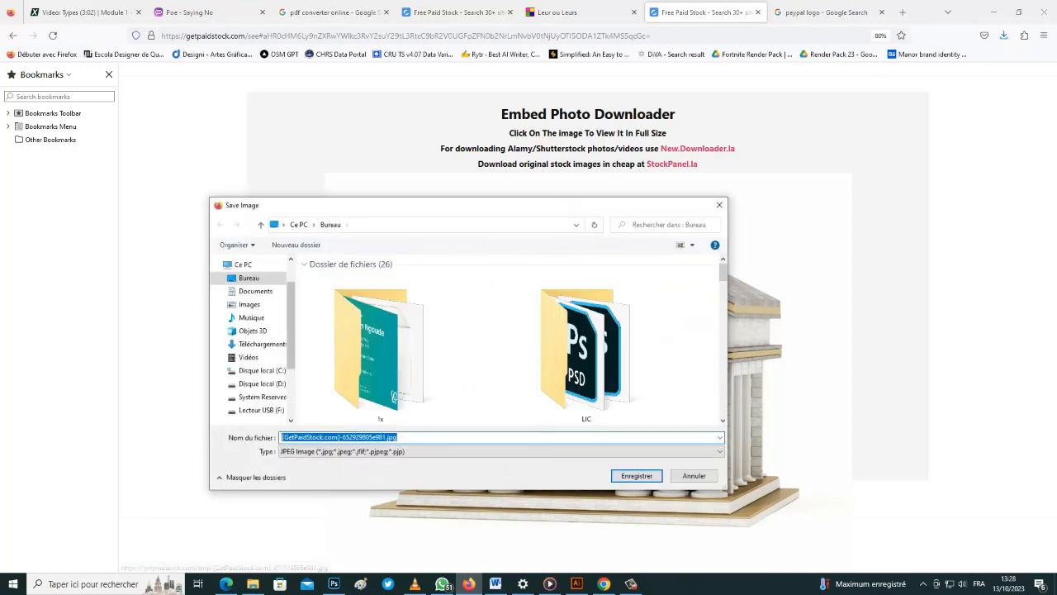
{"action": "left_click", "coordinate": [636, 476]}
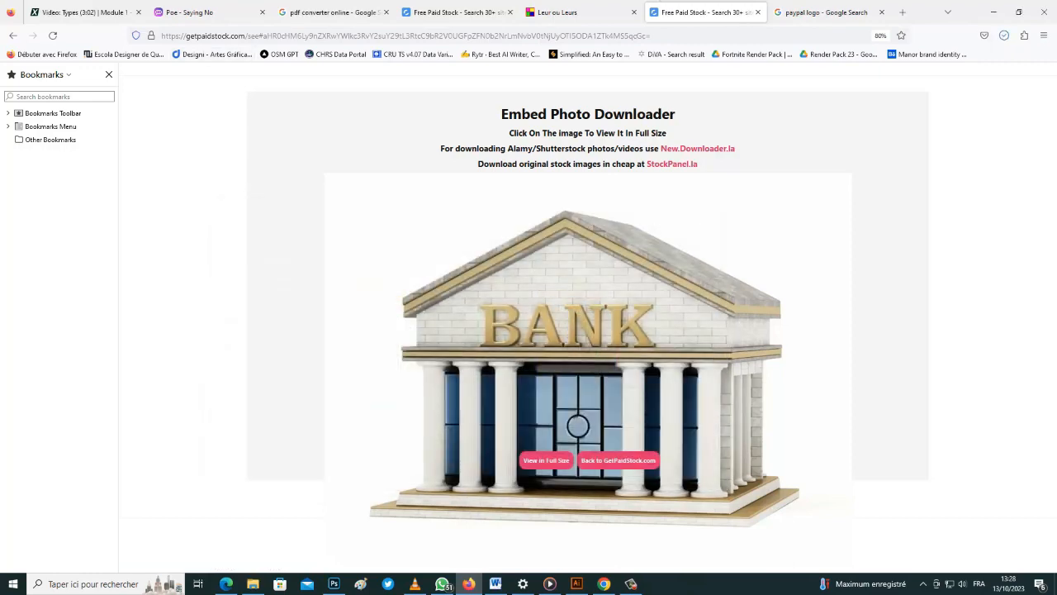
{"action": "left_click", "coordinate": [226, 584]}
{"action": "scroll", "coordinate": [344, 370], "scroll_direction": "down", "scroll_amount": 2}
{"action": "scroll", "coordinate": [344, 370], "scroll_direction": "up", "scroll_amount": 2}
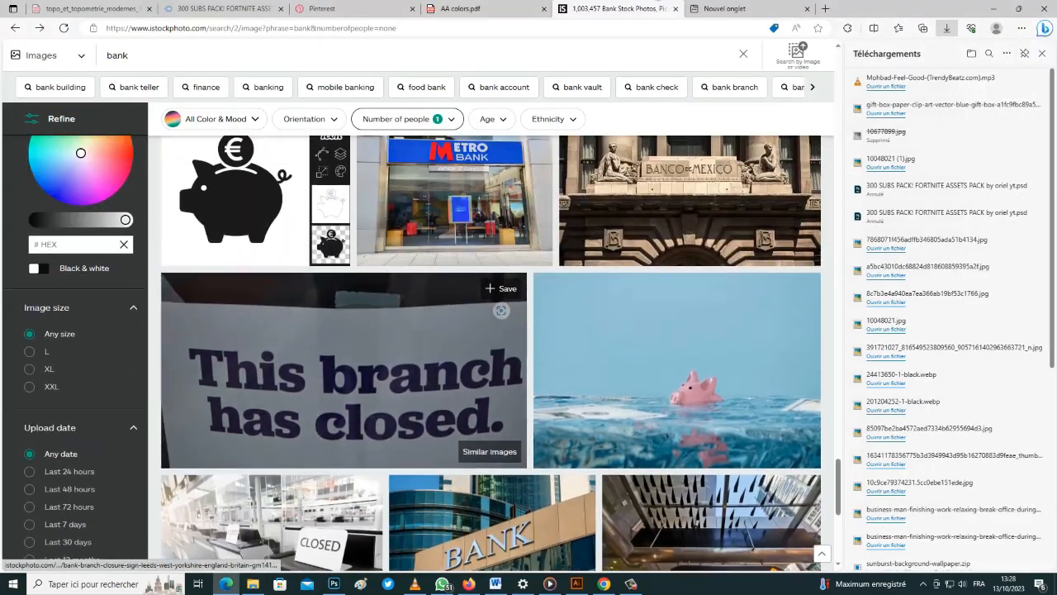
{"action": "scroll", "coordinate": [347, 248], "scroll_direction": "up", "scroll_amount": 5}
{"action": "left_click", "coordinate": [469, 584]}
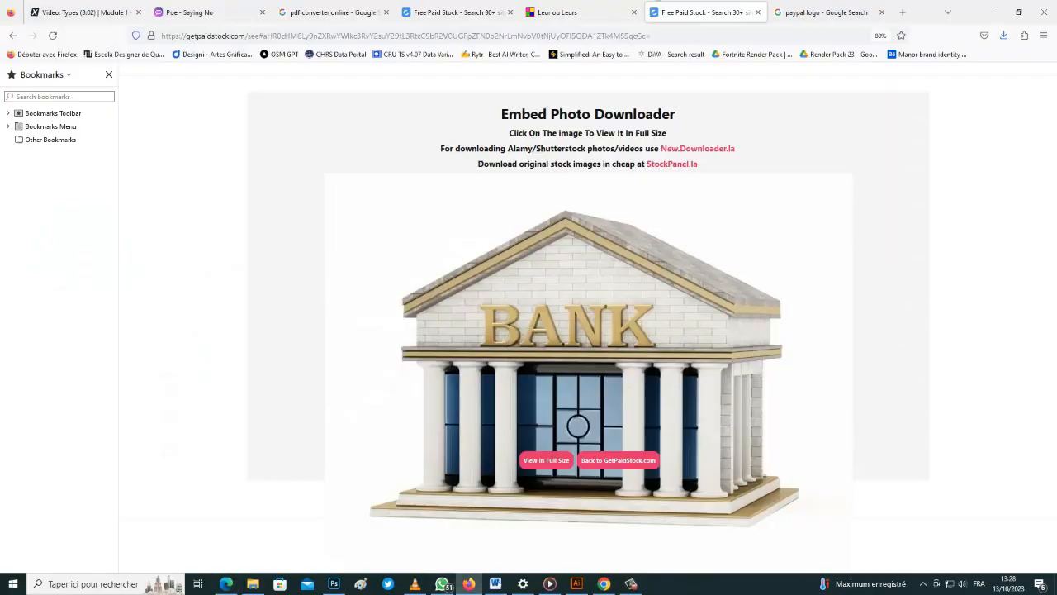
Filter the paypal logo image search to Large size images
{"action": "left_click", "coordinate": [826, 12]}
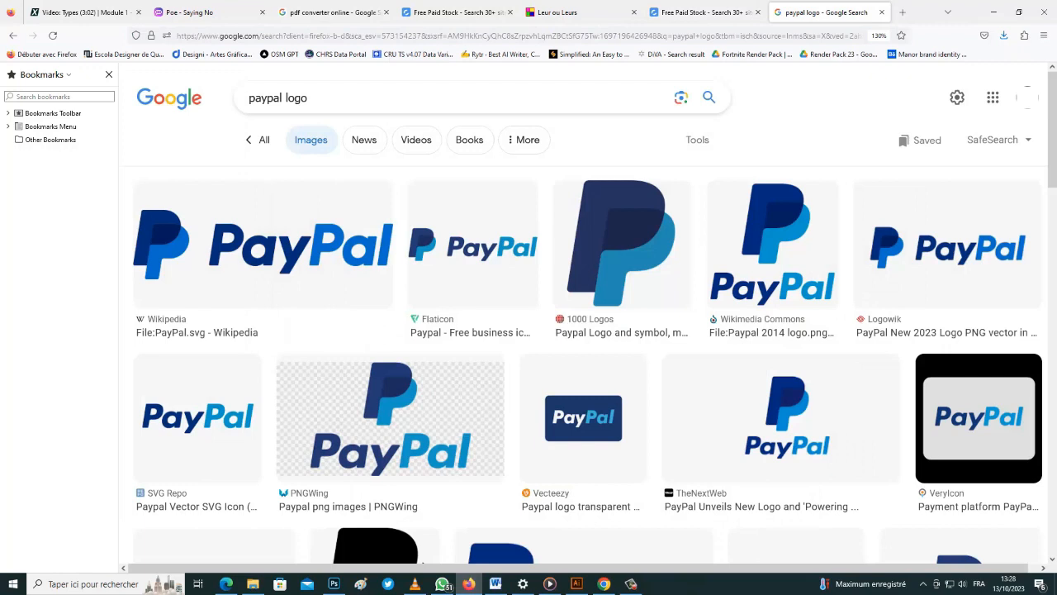
{"action": "left_click", "coordinate": [526, 140]}
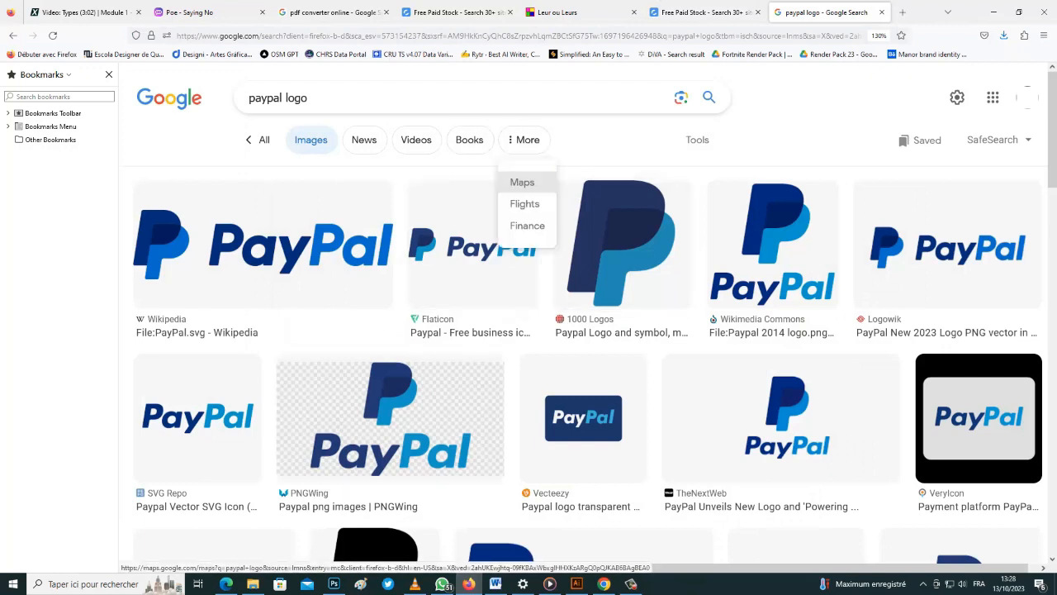
{"action": "left_click", "coordinate": [697, 140]}
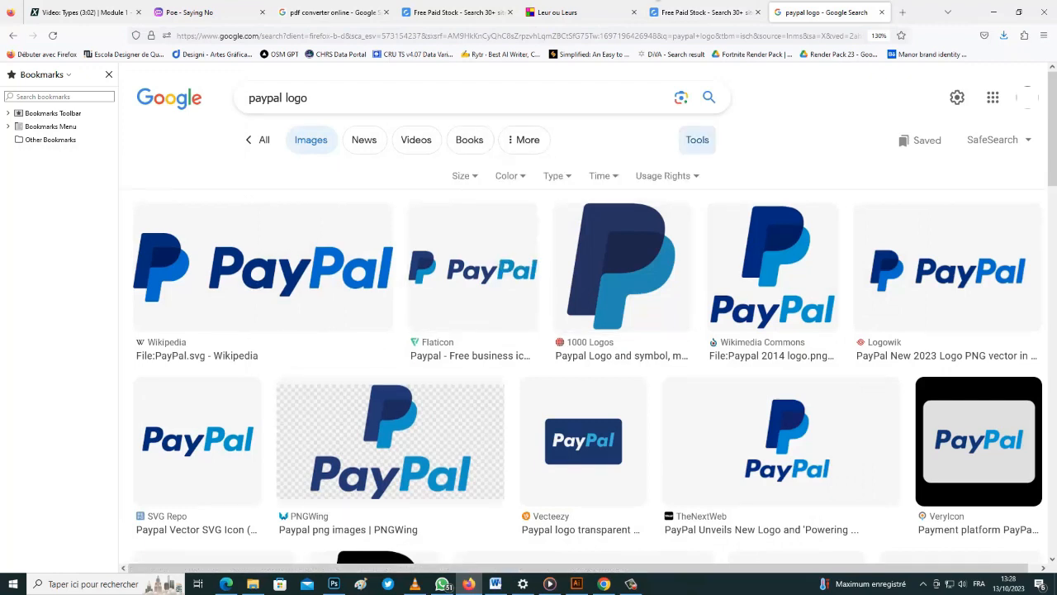
{"action": "left_click", "coordinate": [464, 176]}
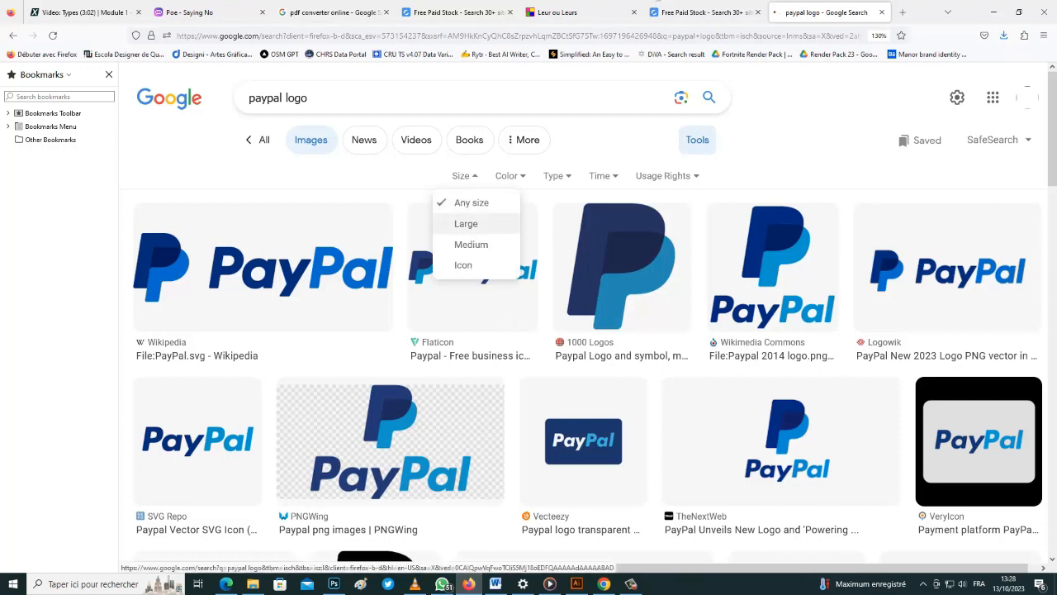
{"action": "left_click", "coordinate": [466, 224]}
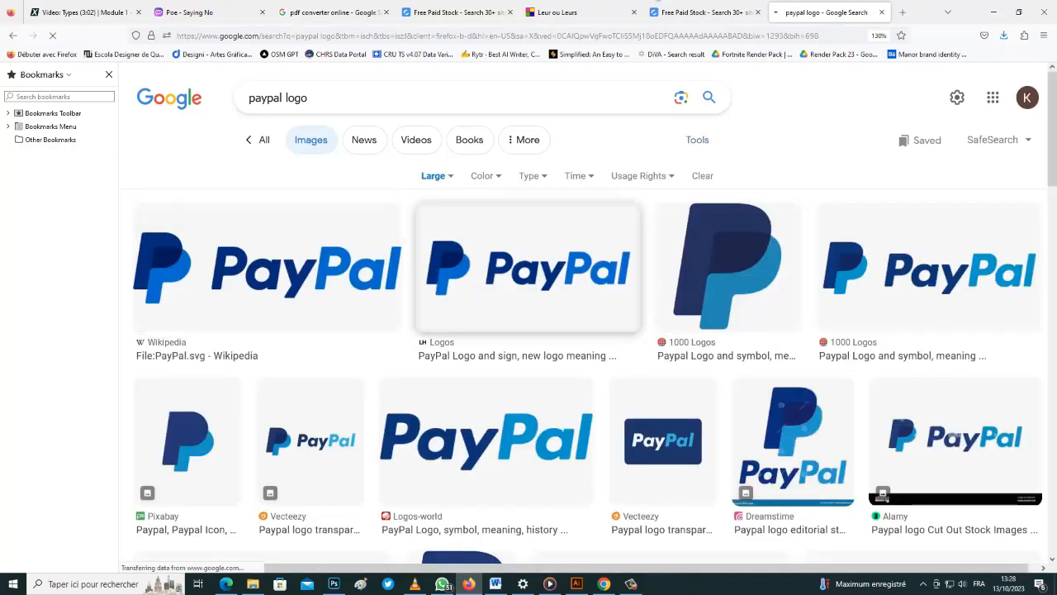
Save the second PayPal logo image and open its preview
{"action": "right_click", "coordinate": [522, 261]}
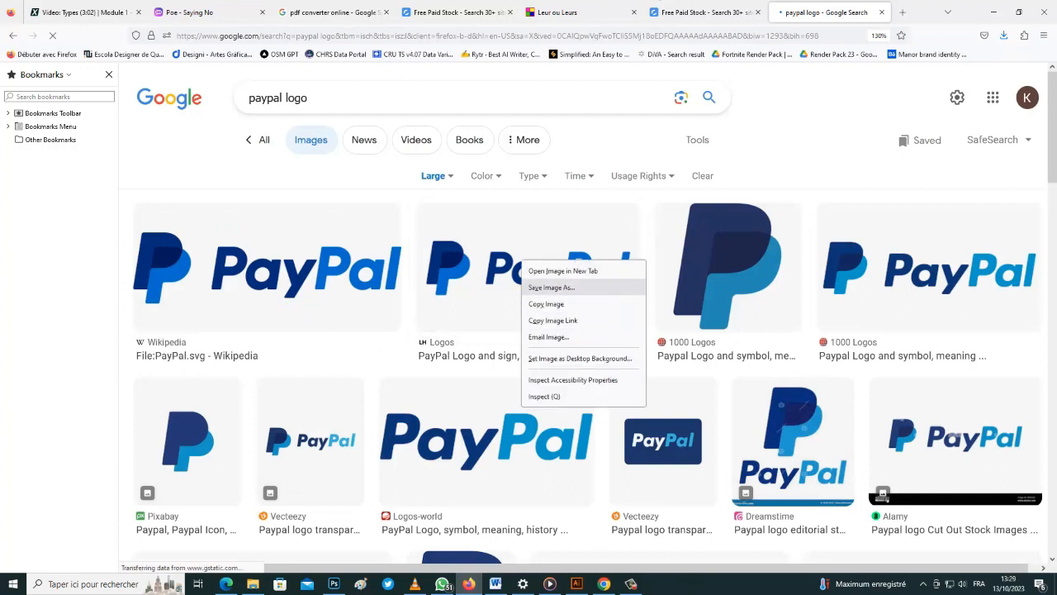
{"action": "left_click", "coordinate": [551, 287]}
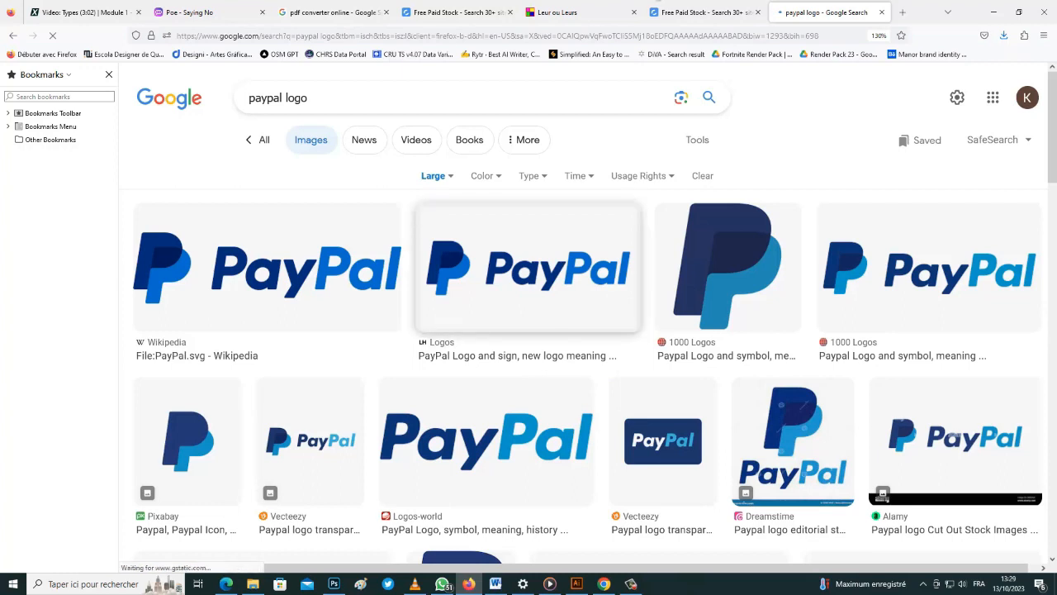
{"action": "left_click", "coordinate": [562, 294]}
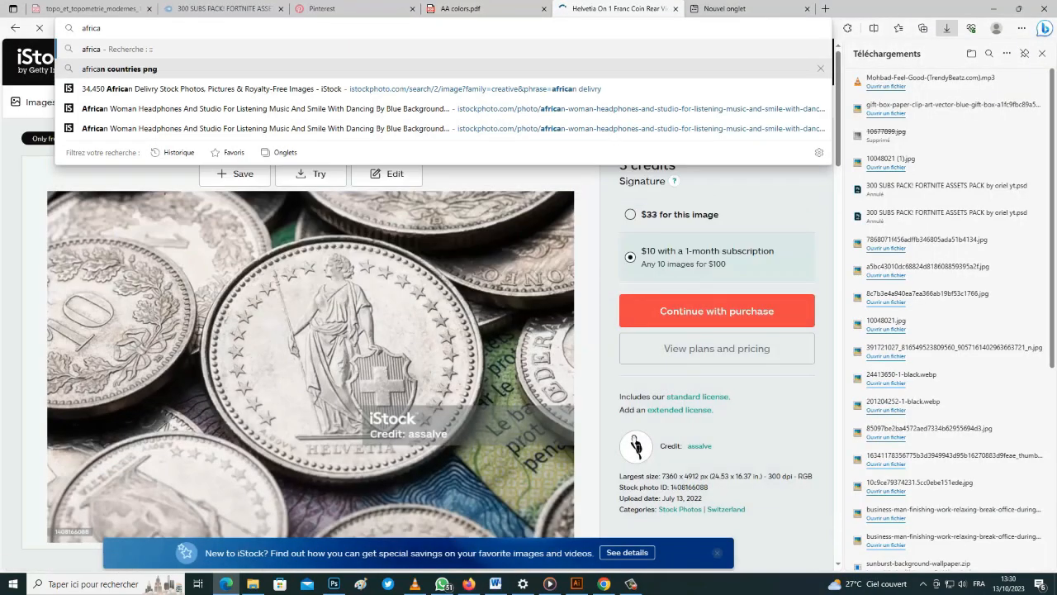
Run the iStock search for Africa images and browse the results
{"action": "key", "text": "Return"}
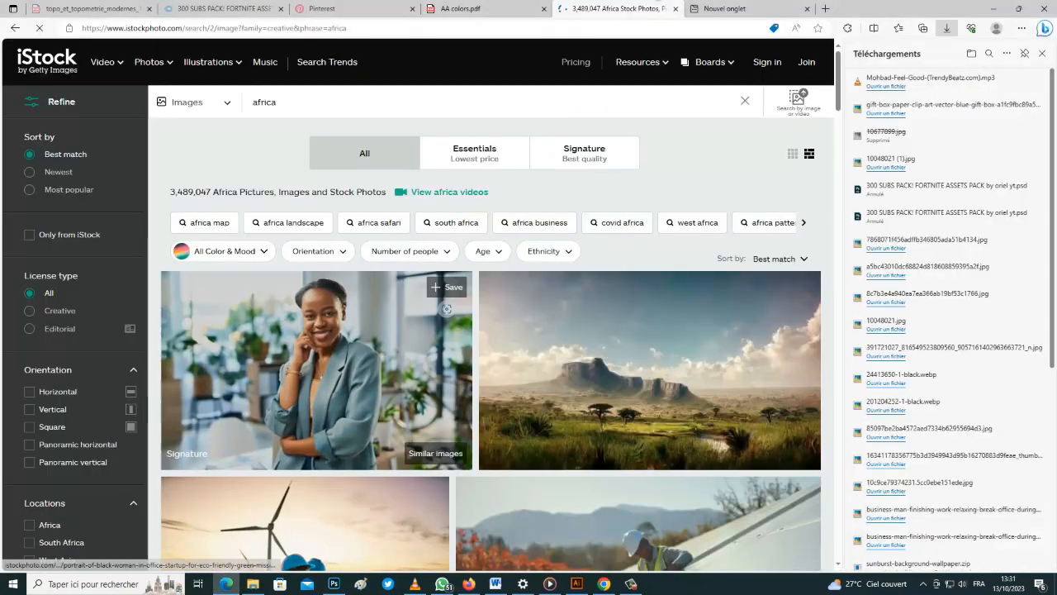
{"action": "scroll", "coordinate": [418, 305], "scroll_direction": "down", "scroll_amount": 2}
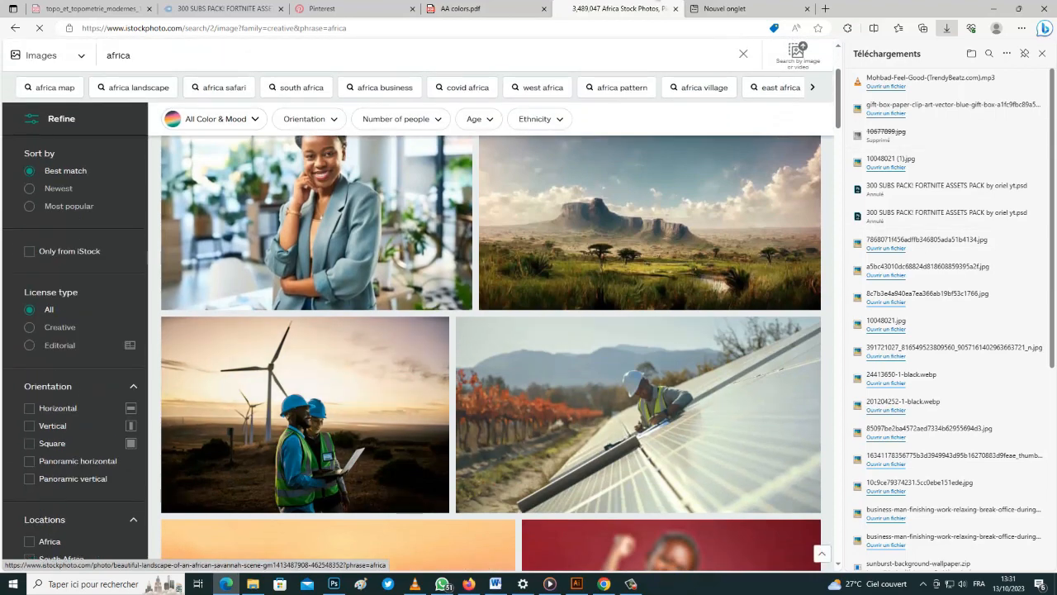
{"action": "scroll", "coordinate": [491, 353], "scroll_direction": "down", "scroll_amount": 5}
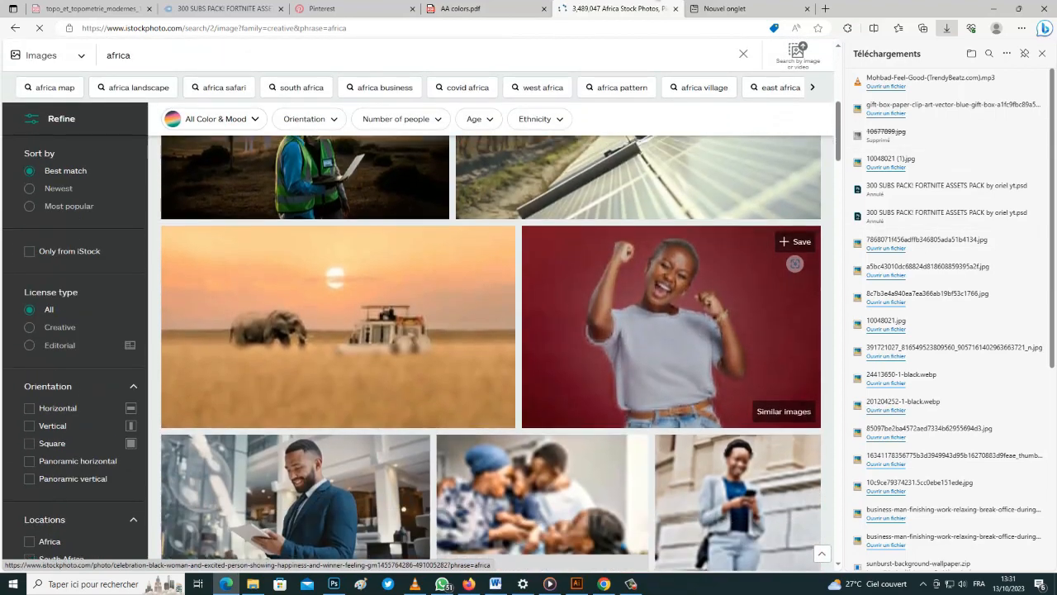
{"action": "scroll", "coordinate": [496, 322], "scroll_direction": "down", "scroll_amount": 3}
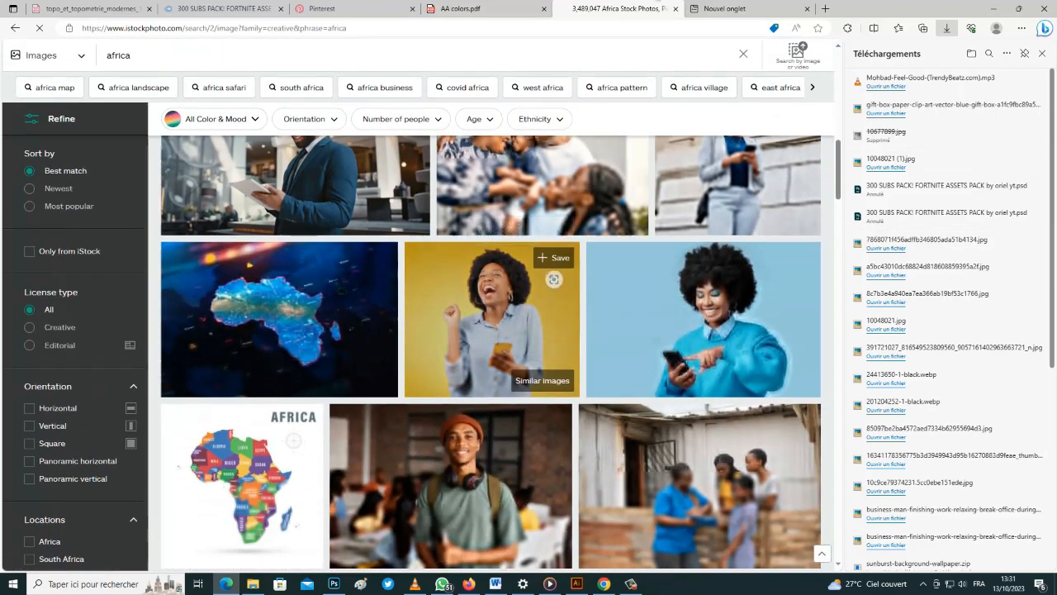
{"action": "scroll", "coordinate": [492, 314], "scroll_direction": "down", "scroll_amount": 12}
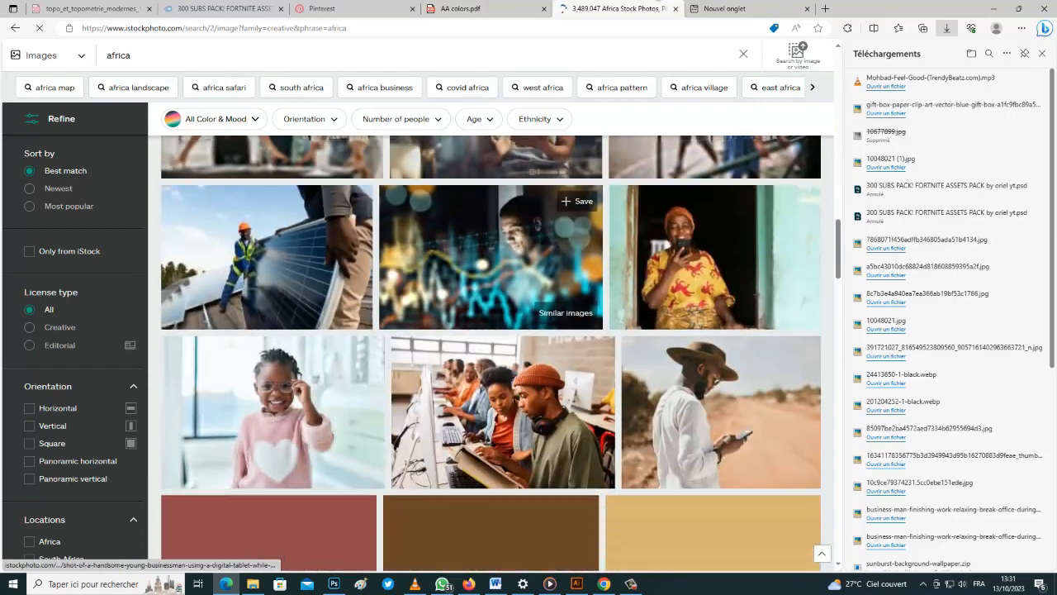
{"action": "scroll", "coordinate": [508, 343], "scroll_direction": "down", "scroll_amount": 2}
{"action": "scroll", "coordinate": [609, 338], "scroll_direction": "up", "scroll_amount": 10}
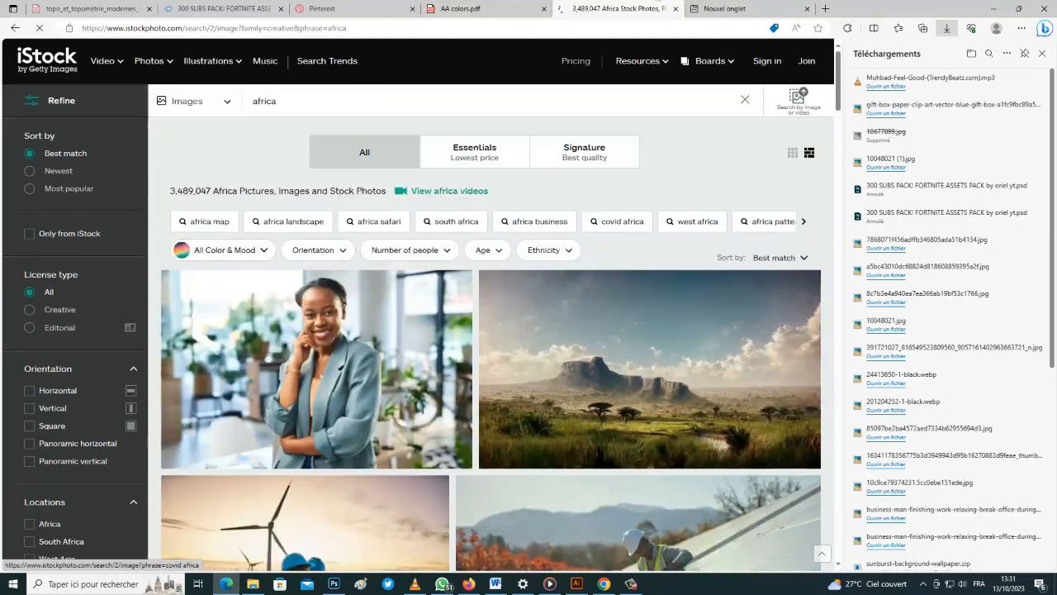
Save the savanna mountain landscape photo to disk
{"action": "right_click", "coordinate": [609, 338]}
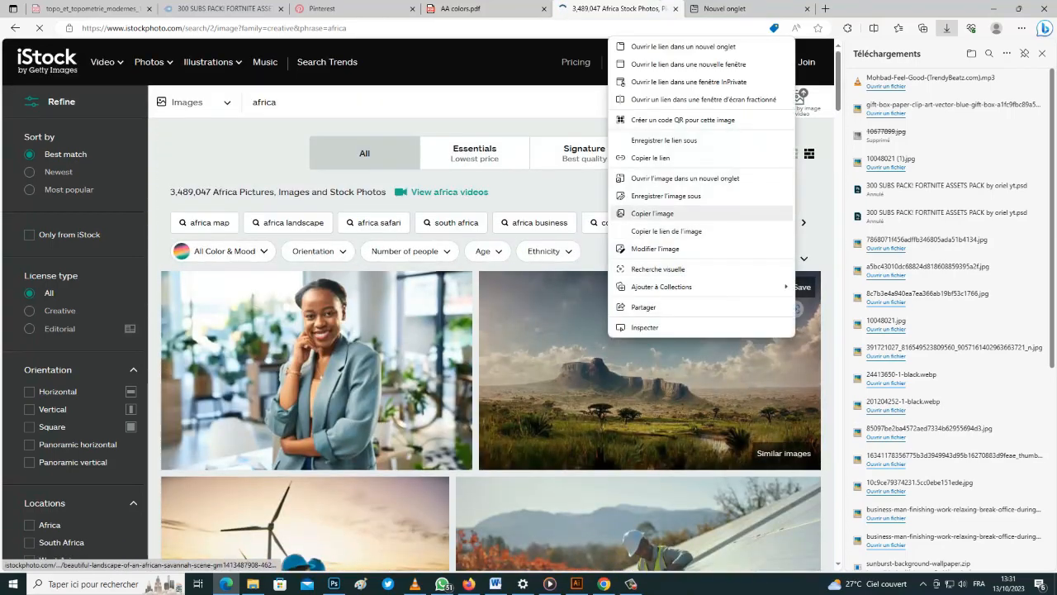
{"action": "left_click", "coordinate": [651, 158]}
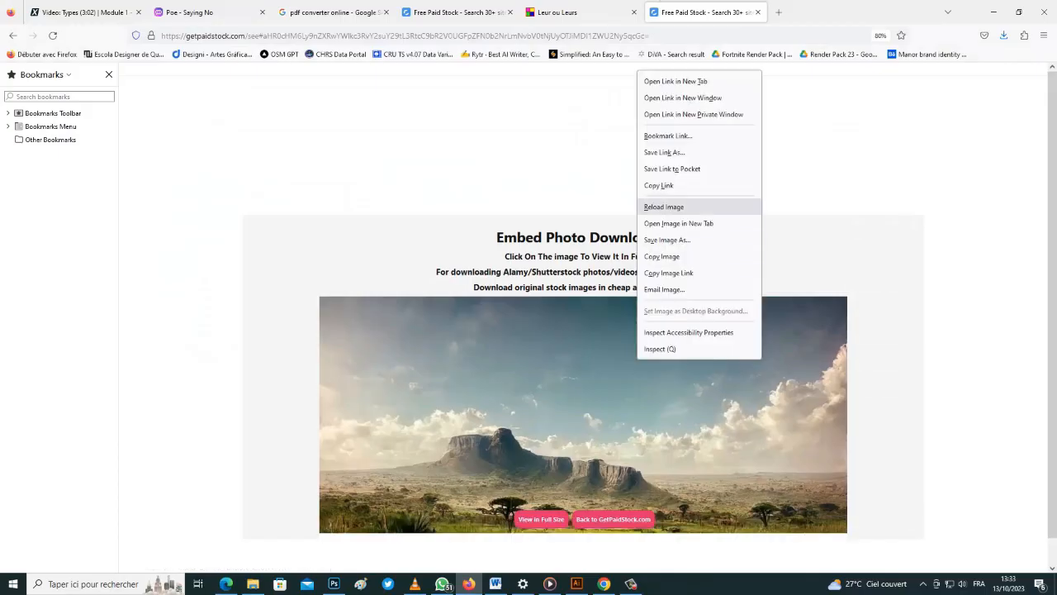
{"action": "left_click", "coordinate": [661, 206]}
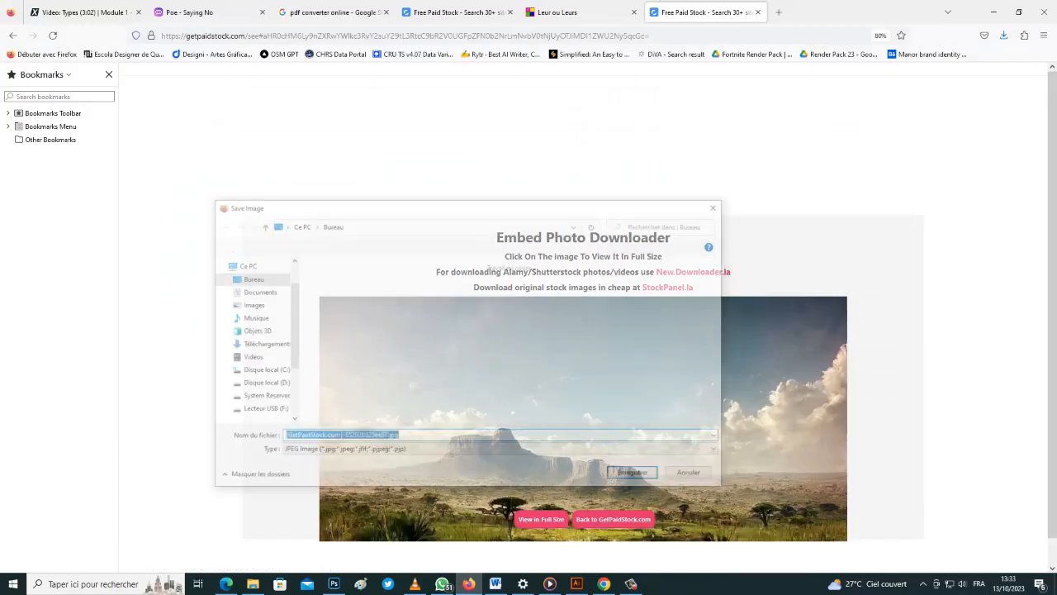
{"action": "left_click", "coordinate": [633, 476]}
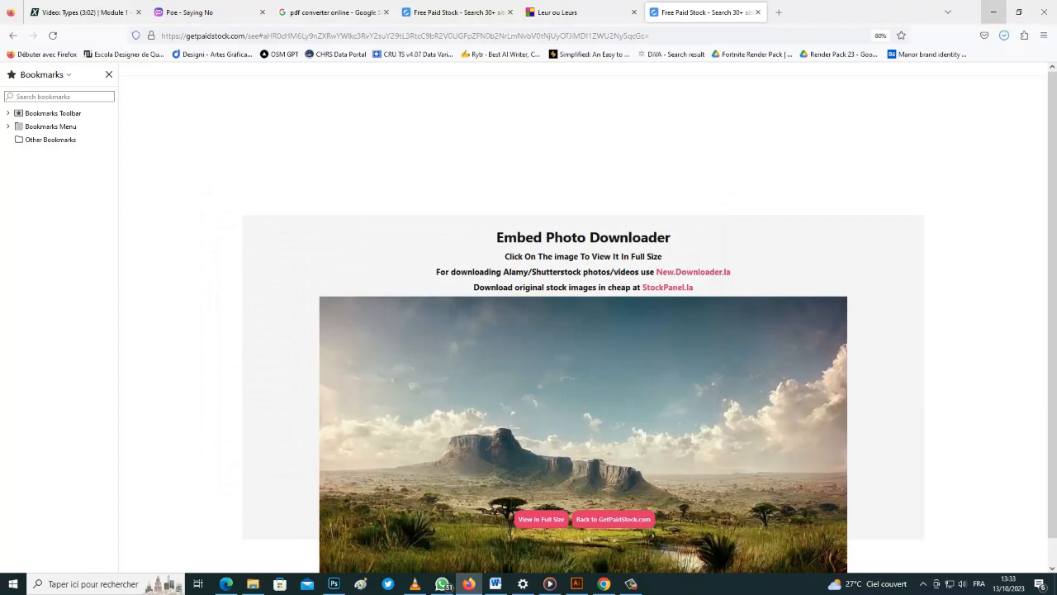
Create a desktop folder named paypal and move the three downloaded images into it
{"action": "left_click", "coordinate": [994, 11]}
{"action": "left_click", "coordinate": [994, 10]}
{"action": "right_click", "coordinate": [672, 254]}
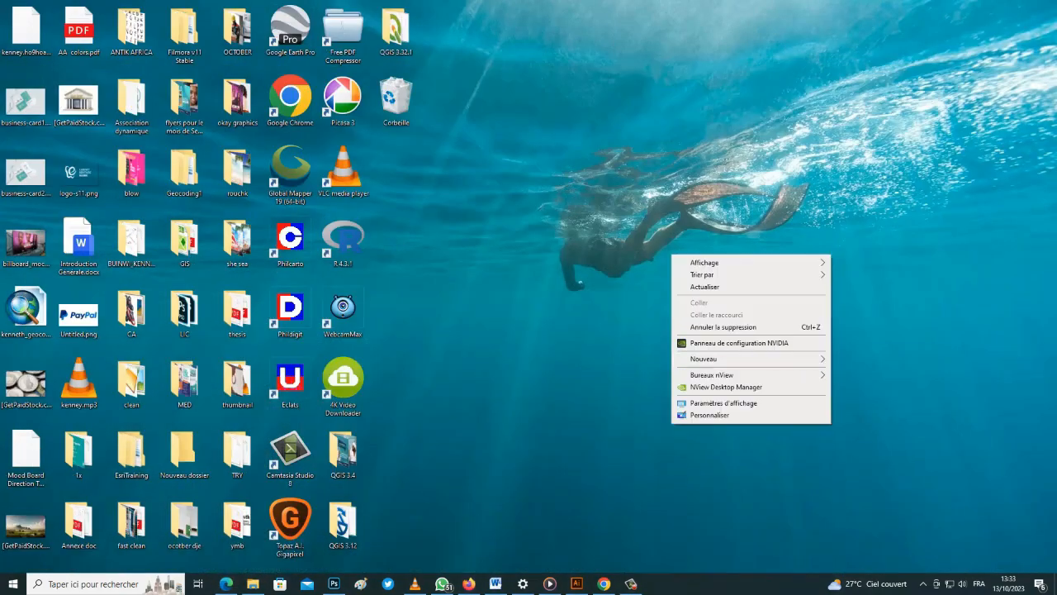
{"action": "left_click", "coordinate": [863, 361]}
{"action": "type", "text": "paypal"}
{"action": "left_click_drag", "start_coordinate": [713, 307], "coordinate": [555, 309]}
{"action": "left_click_drag", "start_coordinate": [78, 101], "coordinate": [562, 309]}
{"action": "left_click_drag", "start_coordinate": [26, 380], "coordinate": [558, 309]}
{"action": "left_click_drag", "start_coordinate": [26, 526], "coordinate": [277, 450]}
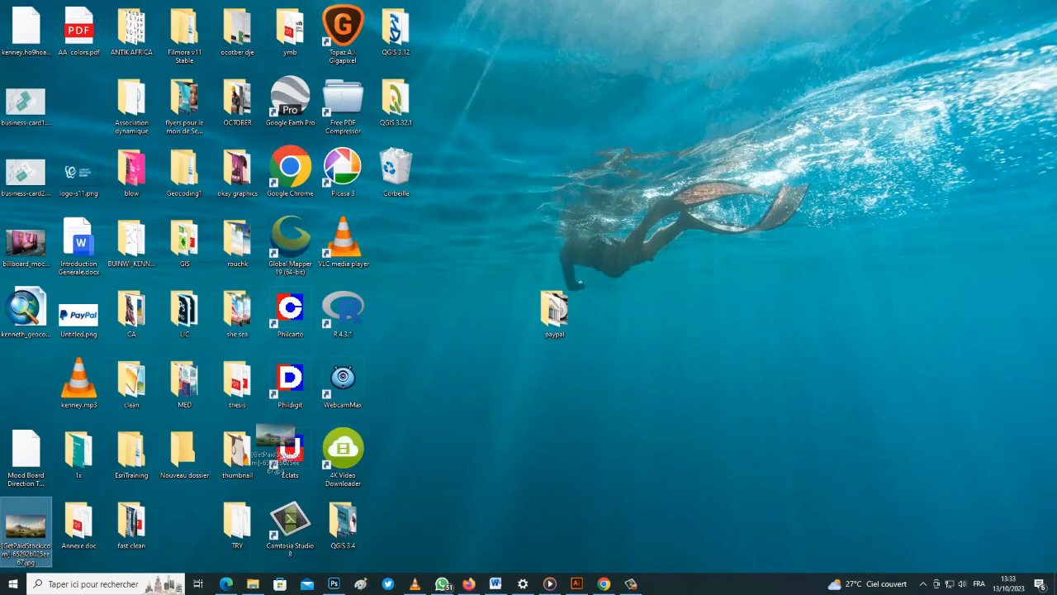
{"action": "type", "text": "pay"}
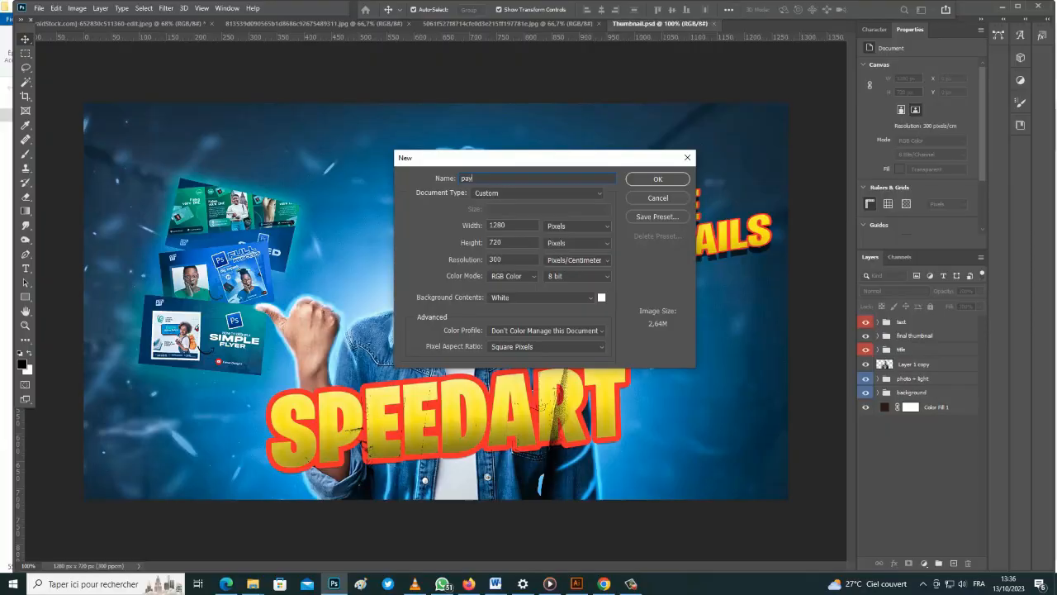
{"action": "type", "text": "pal"}
Create the blank 1280×720 paypal document and convert the man's Group 1 copy layer to a Smart Object
{"action": "left_click", "coordinate": [657, 178]}
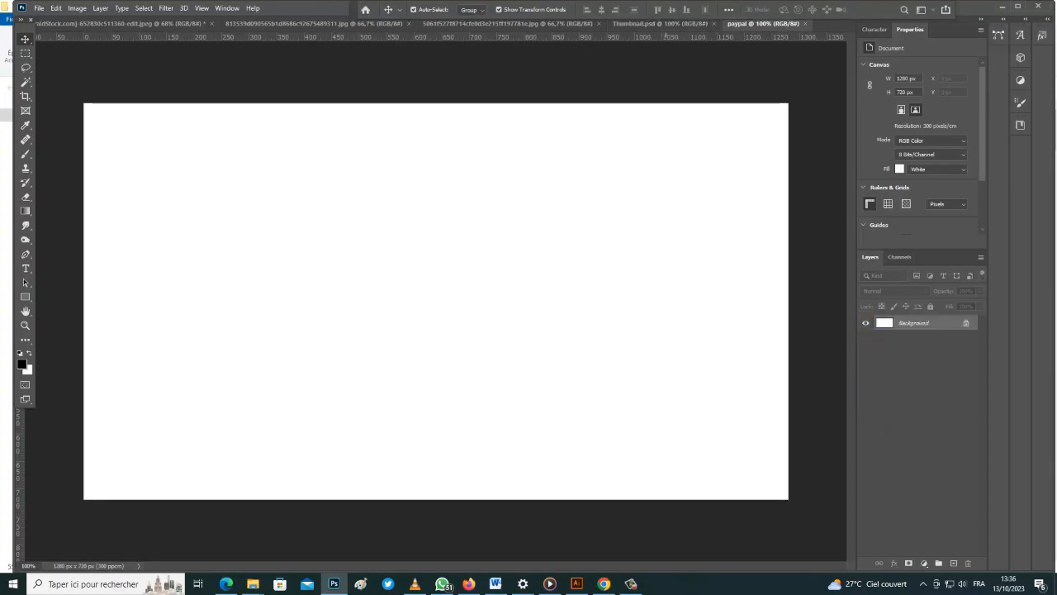
{"action": "key", "text": "ctrl+0"}
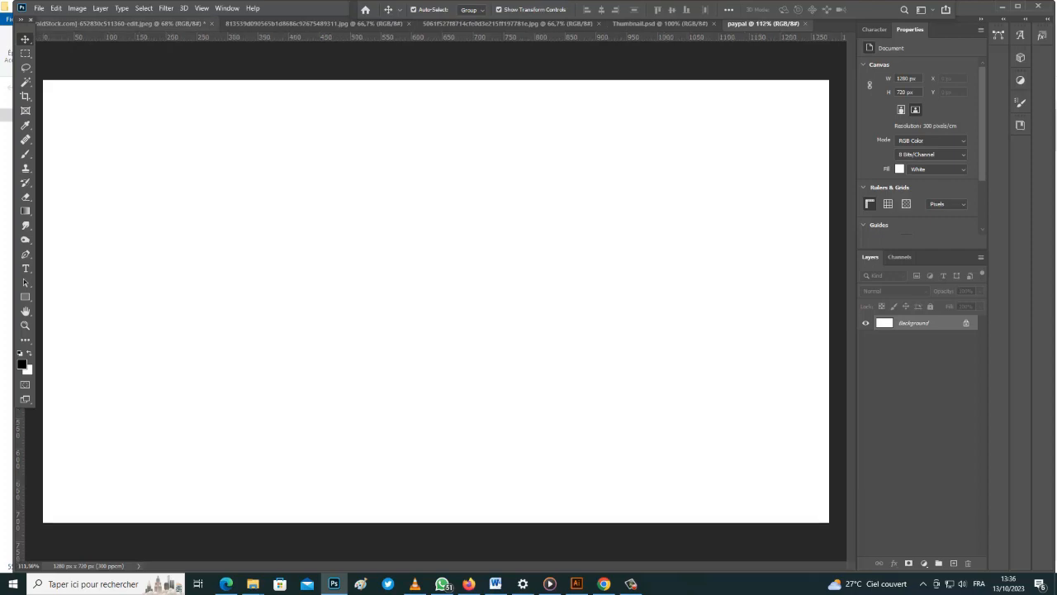
{"action": "left_click", "coordinate": [126, 24]}
{"action": "right_click", "coordinate": [918, 324]}
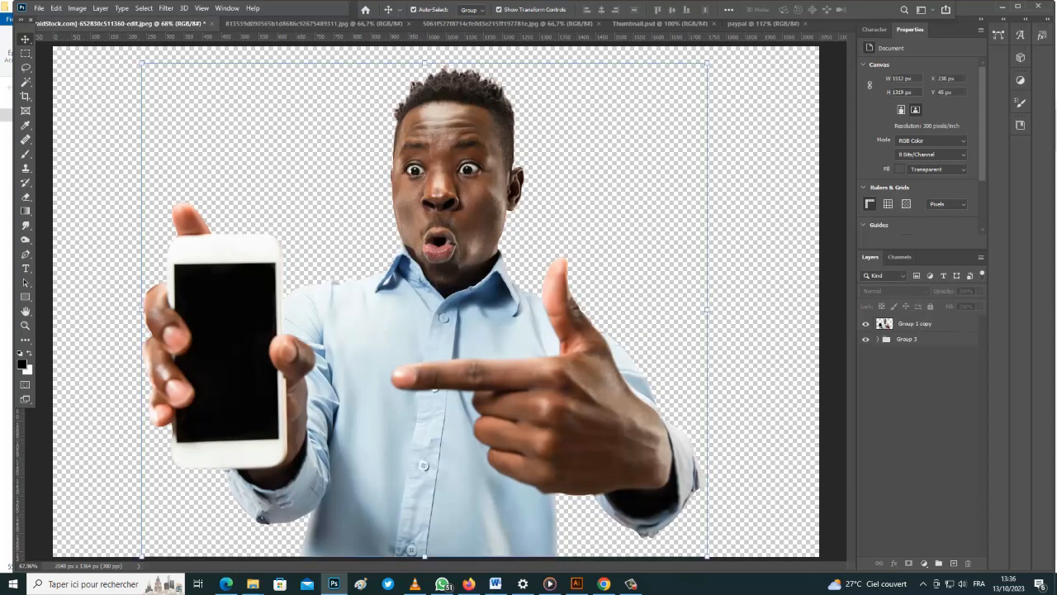
{"action": "left_click", "coordinate": [814, 258]}
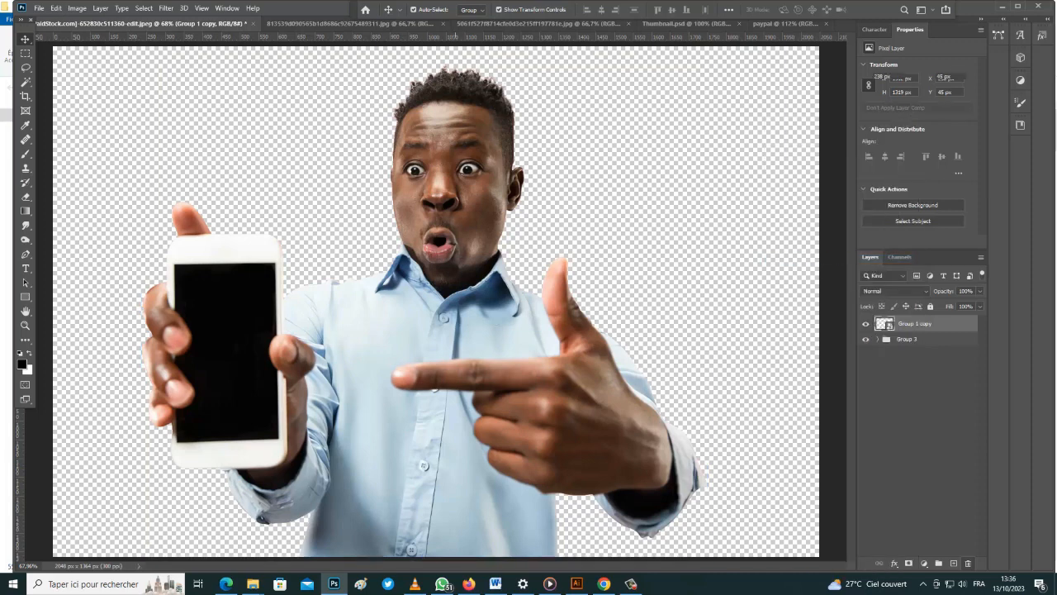
Search Google Images for 'paypal interface' in a new Firefox tab, limited to large images
{"action": "left_click", "coordinate": [226, 584]}
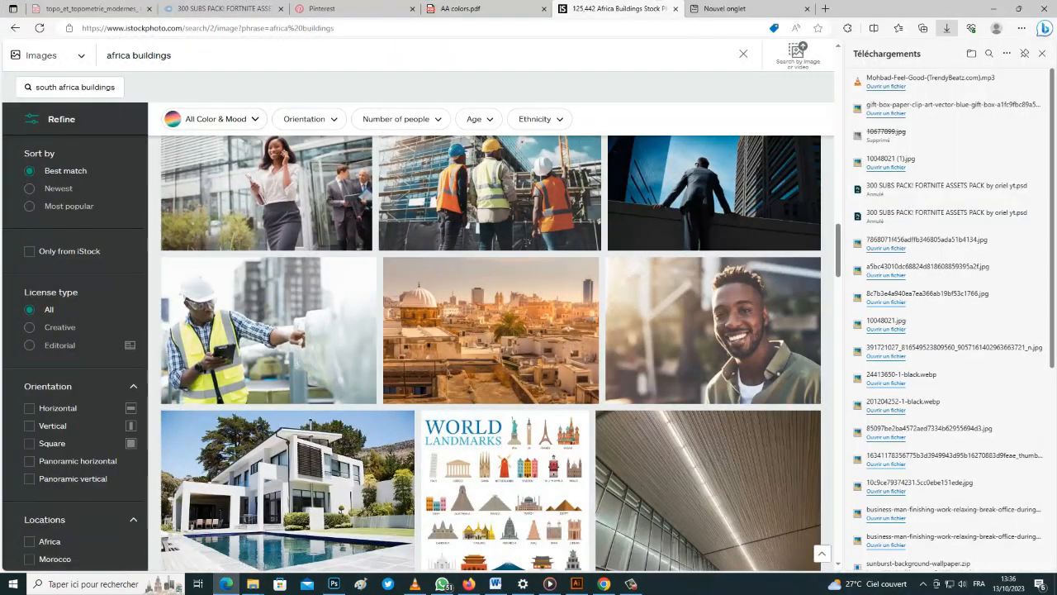
{"action": "key", "text": "ctrl+t"}
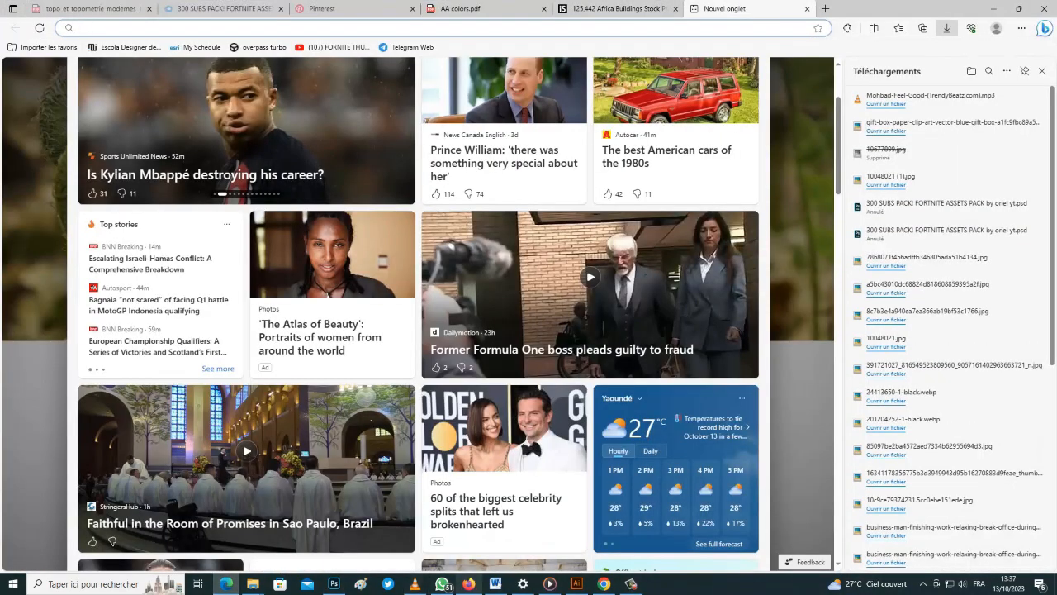
{"action": "left_click", "coordinate": [468, 584]}
{"action": "key", "text": "ctrl+t"}
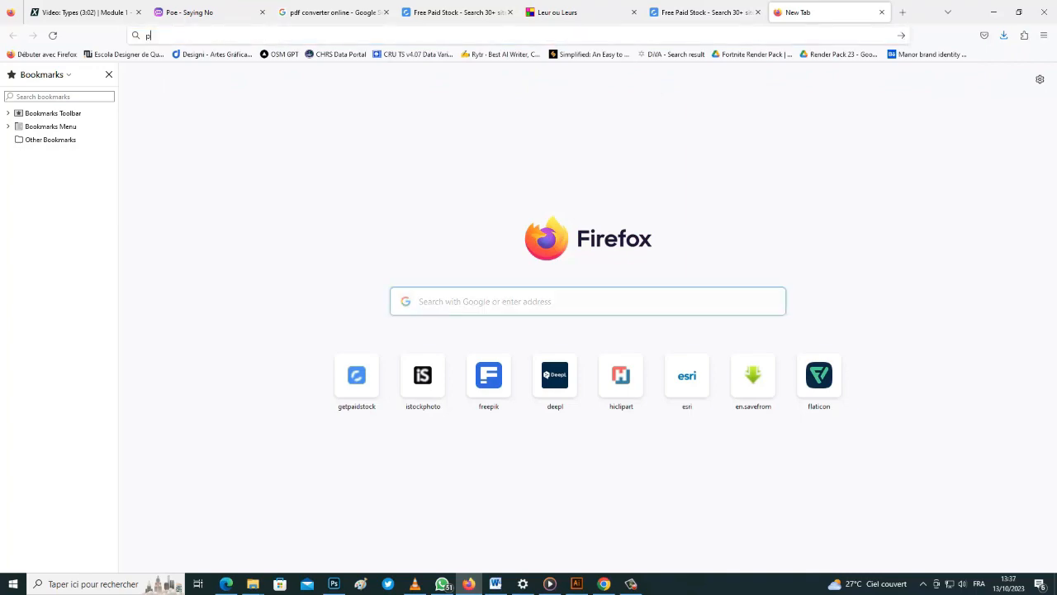
{"action": "type", "text": "paypa"}
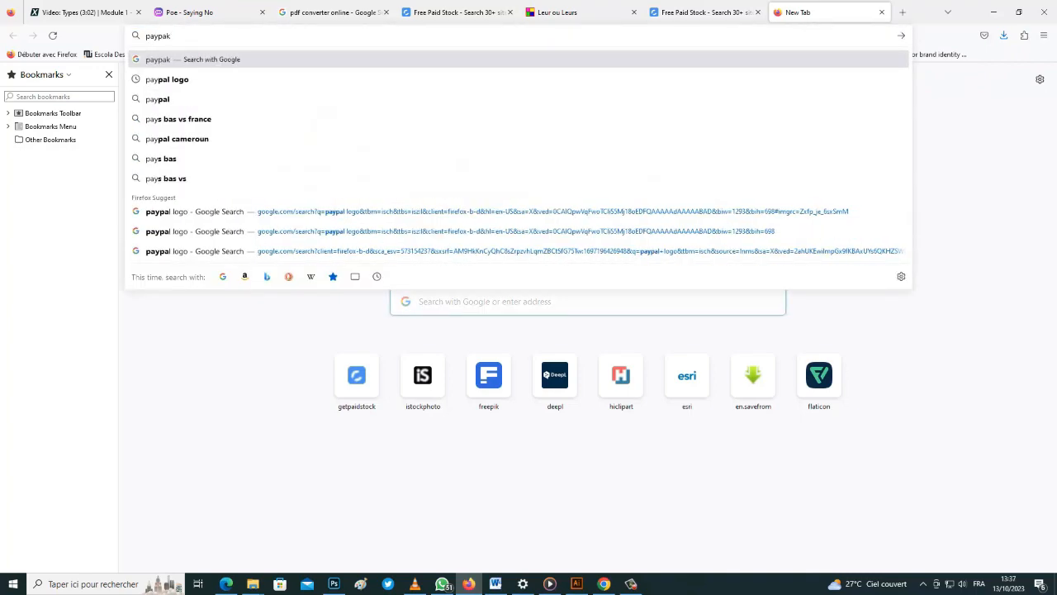
{"action": "type", "text": "l interface"}
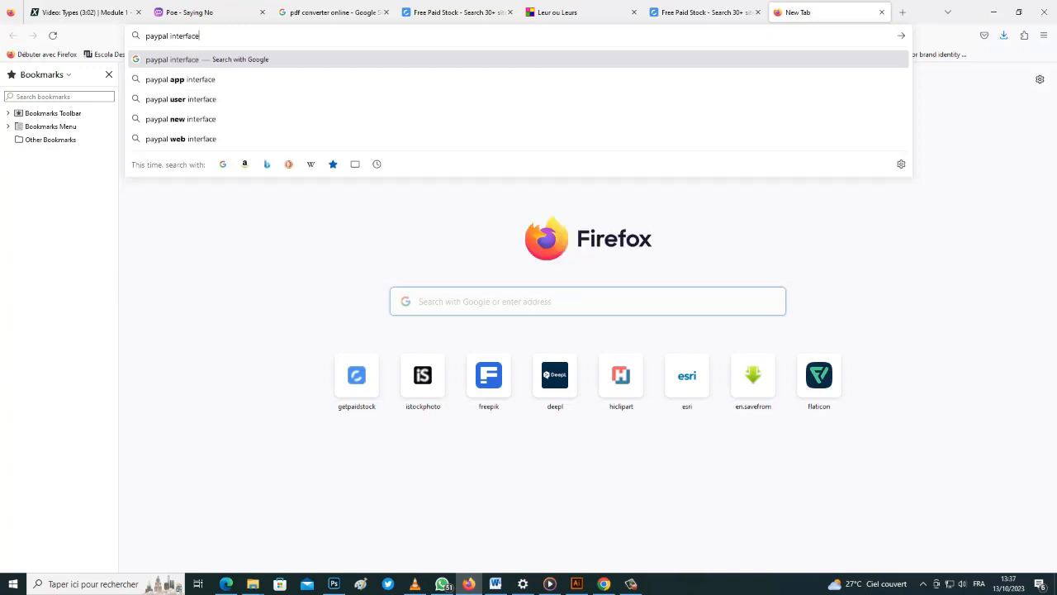
{"action": "left_click", "coordinate": [191, 80]}
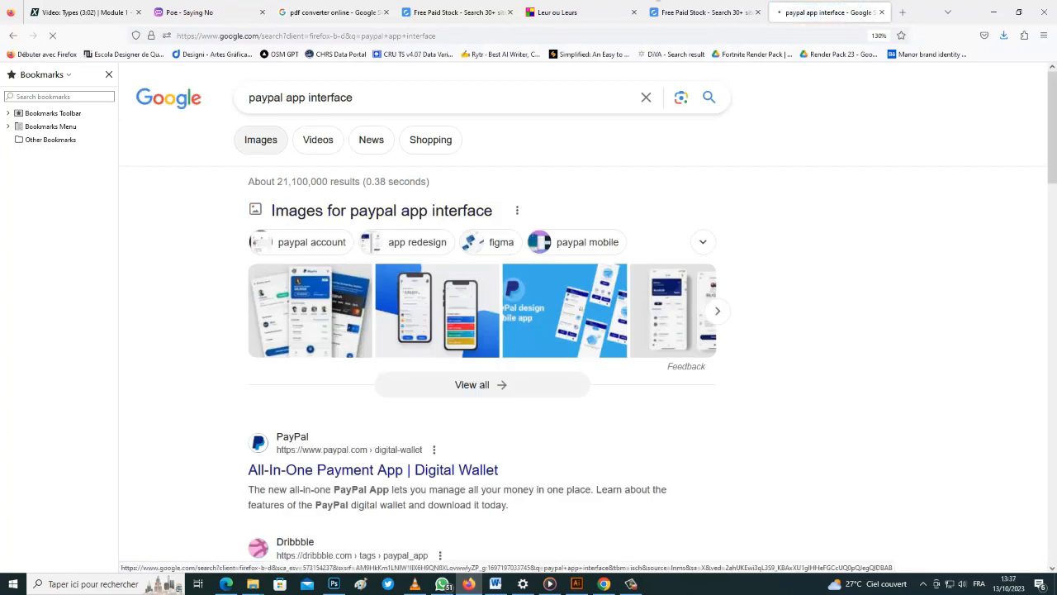
{"action": "left_click", "coordinate": [260, 140]}
{"action": "left_click", "coordinate": [698, 140]}
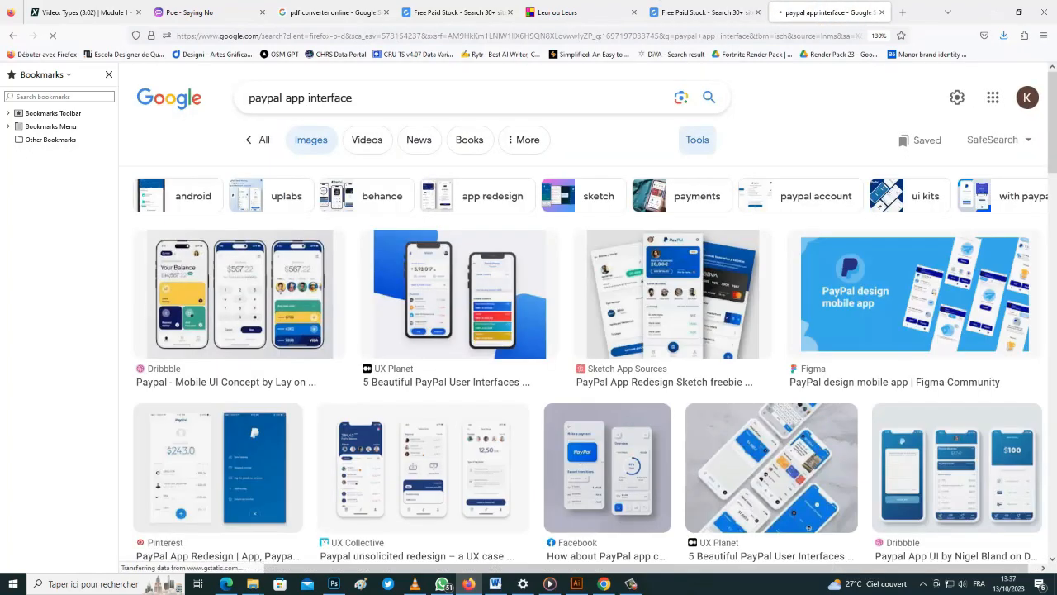
{"action": "left_click", "coordinate": [462, 176]}
{"action": "left_click", "coordinate": [466, 223]}
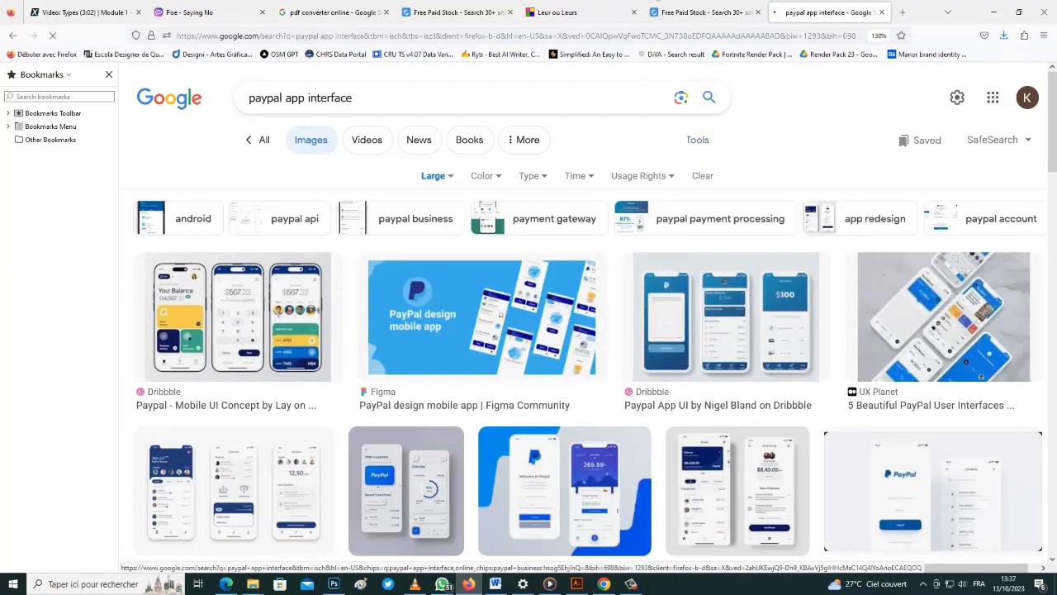
{"action": "left_click", "coordinate": [253, 584]}
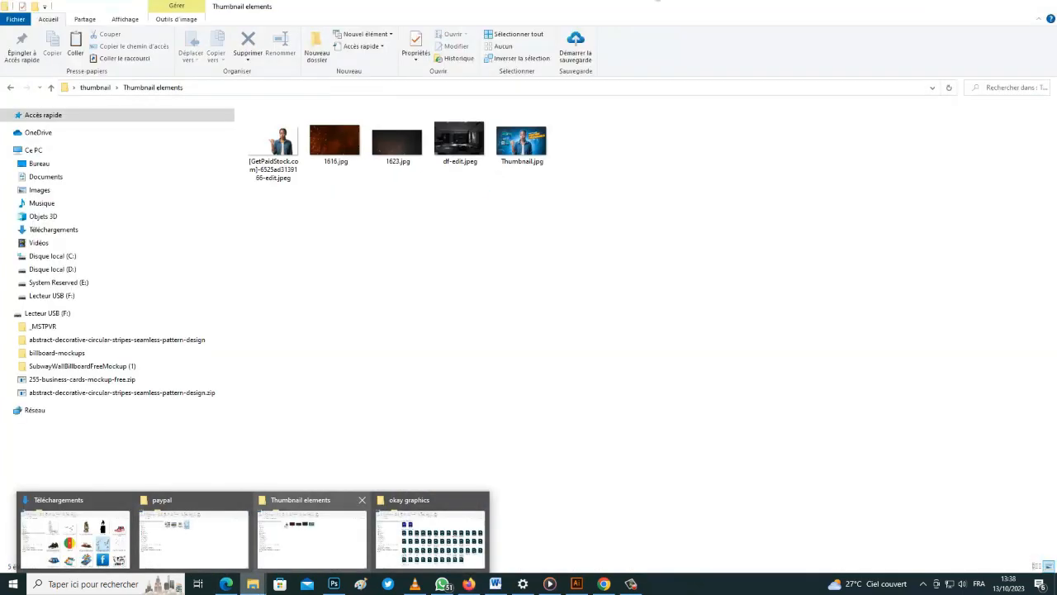
Place the Group 1 copy man into the paypal document, scaled to about 1081 × 943 px
{"action": "left_click", "coordinate": [193, 537]}
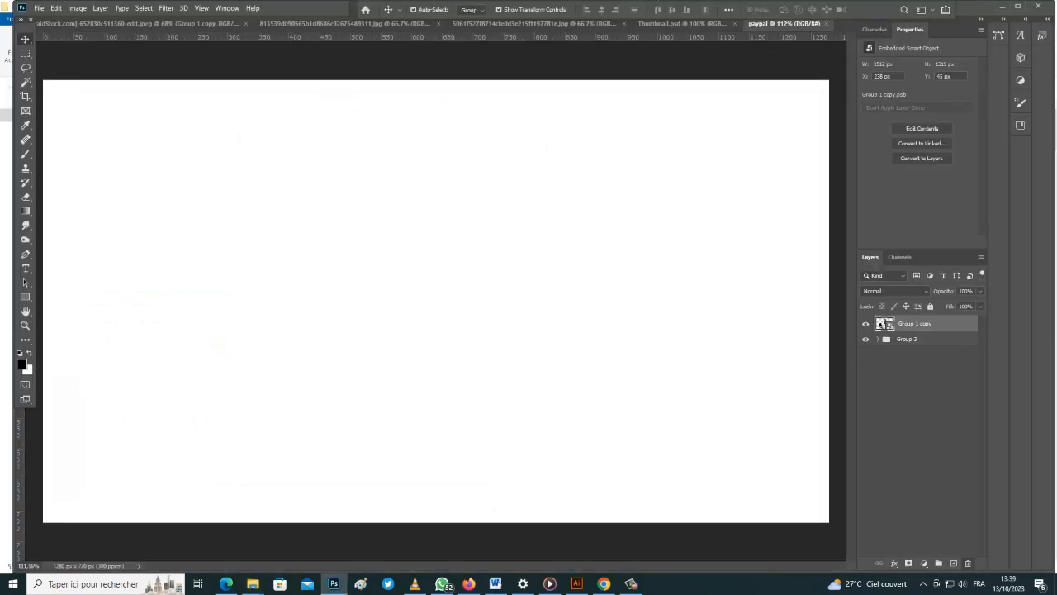
{"action": "left_click_drag", "start_coordinate": [769, 24], "coordinate": [580, 293]}
{"action": "scroll", "coordinate": [597, 243], "scroll_direction": "down", "scroll_amount": 5}
{"action": "scroll", "coordinate": [581, 294], "scroll_direction": "down", "scroll_amount": 4}
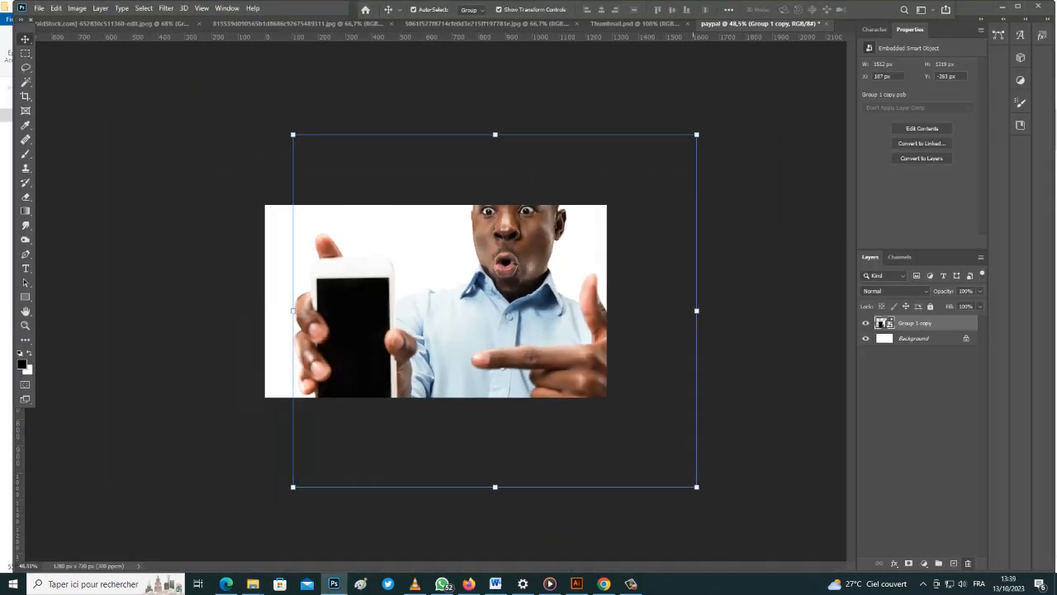
{"action": "left_click_drag", "start_coordinate": [696, 135], "coordinate": [614, 208]}
{"action": "left_click_drag", "start_coordinate": [538, 337], "coordinate": [553, 295]}
{"action": "left_click_drag", "start_coordinate": [628, 166], "coordinate": [598, 190]}
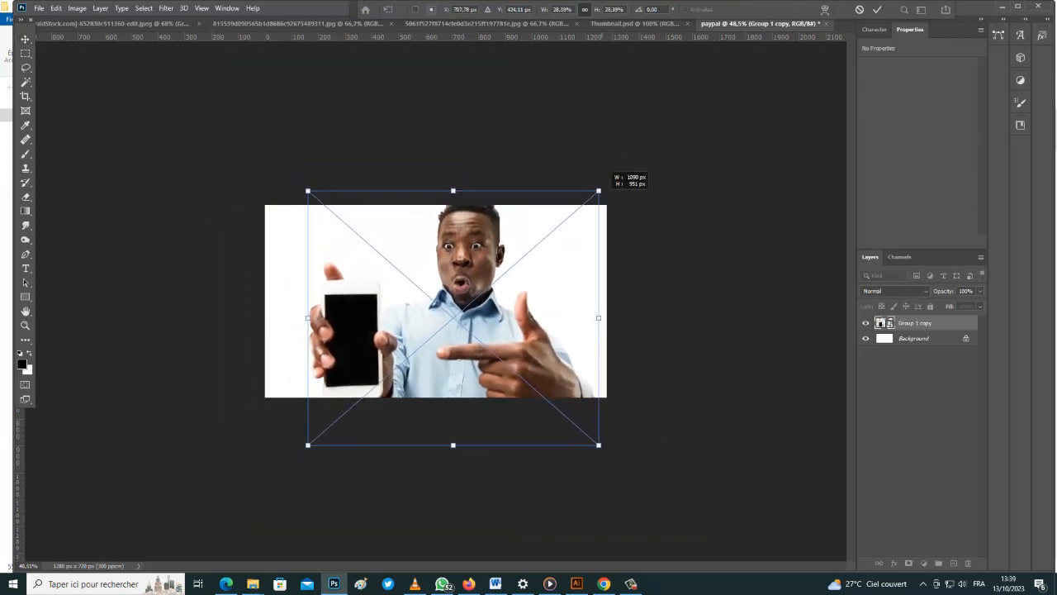
{"action": "left_click_drag", "start_coordinate": [515, 307], "coordinate": [539, 302]}
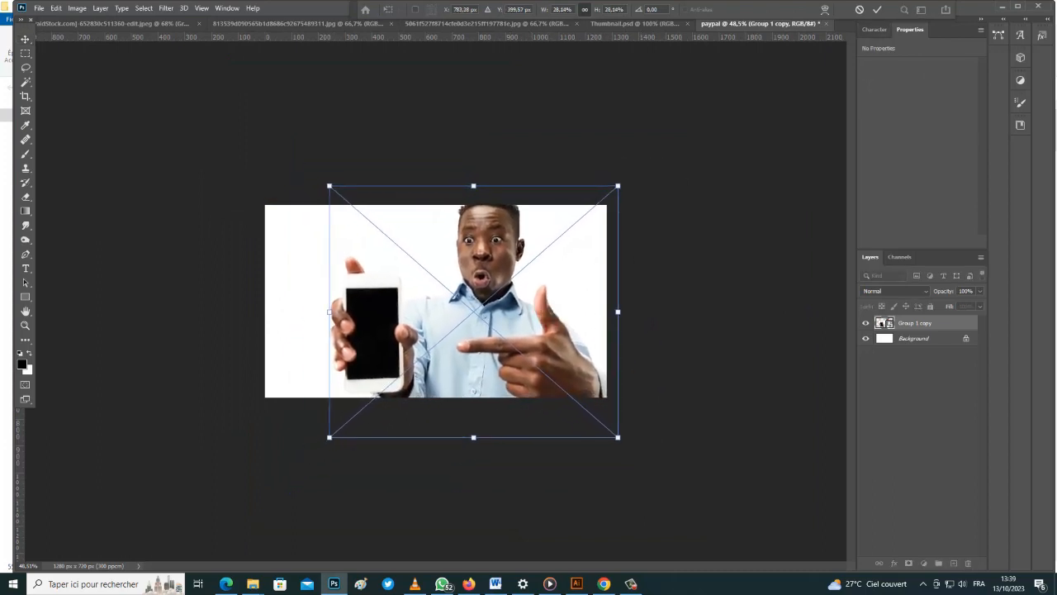
{"action": "left_click", "coordinate": [877, 10]}
{"action": "scroll", "coordinate": [725, 206], "scroll_direction": "up", "scroll_amount": 2}
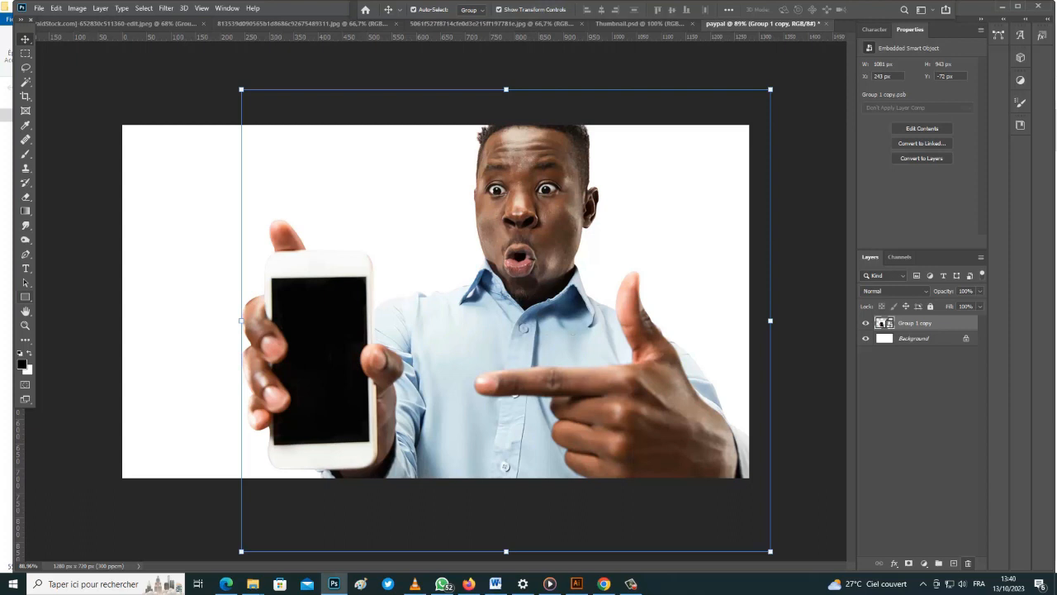
Draw a black rectangle below the man's mouth and add a new empty layer
{"action": "right_click", "coordinate": [26, 297]}
{"action": "left_click", "coordinate": [74, 299]}
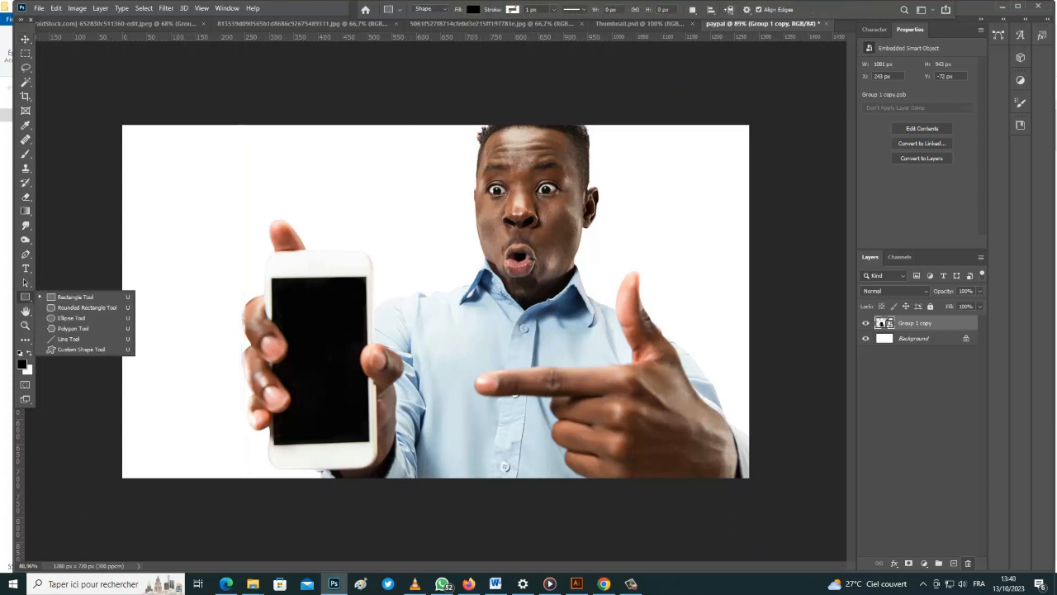
{"action": "left_click_drag", "start_coordinate": [458, 249], "coordinate": [593, 307]}
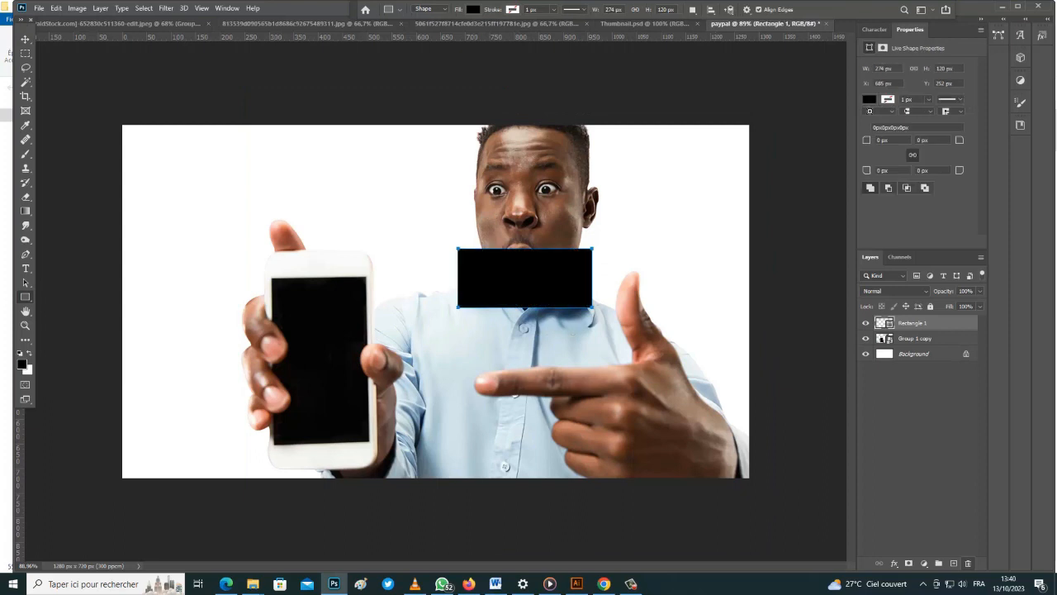
{"action": "left_click", "coordinate": [25, 39]}
{"action": "left_click", "coordinate": [954, 563]}
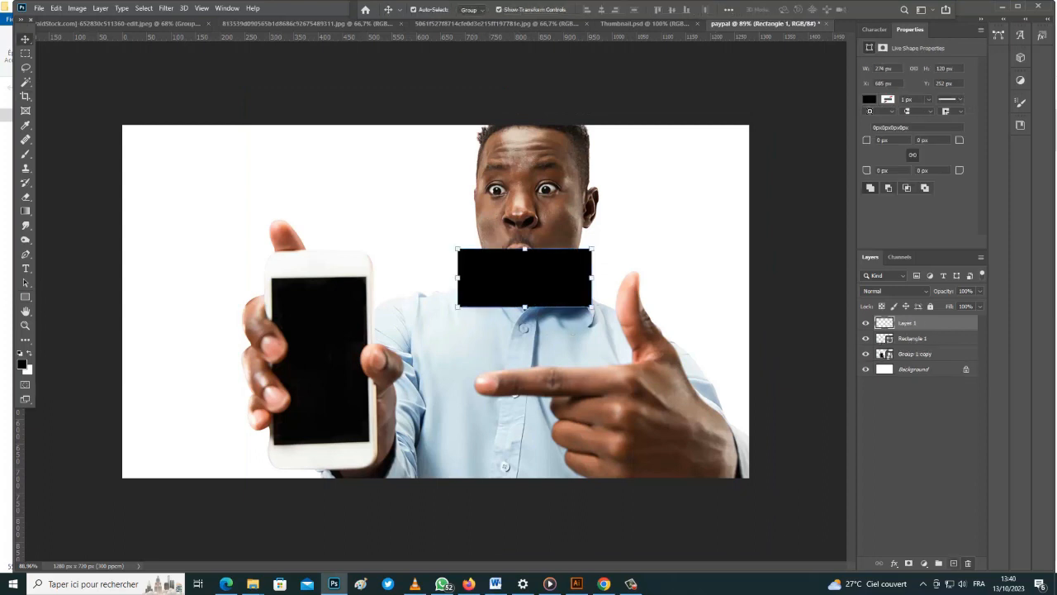
Paint thick black diagonal brush strokes at 100% opacity forming an X across the image
{"action": "left_click", "coordinate": [24, 154]}
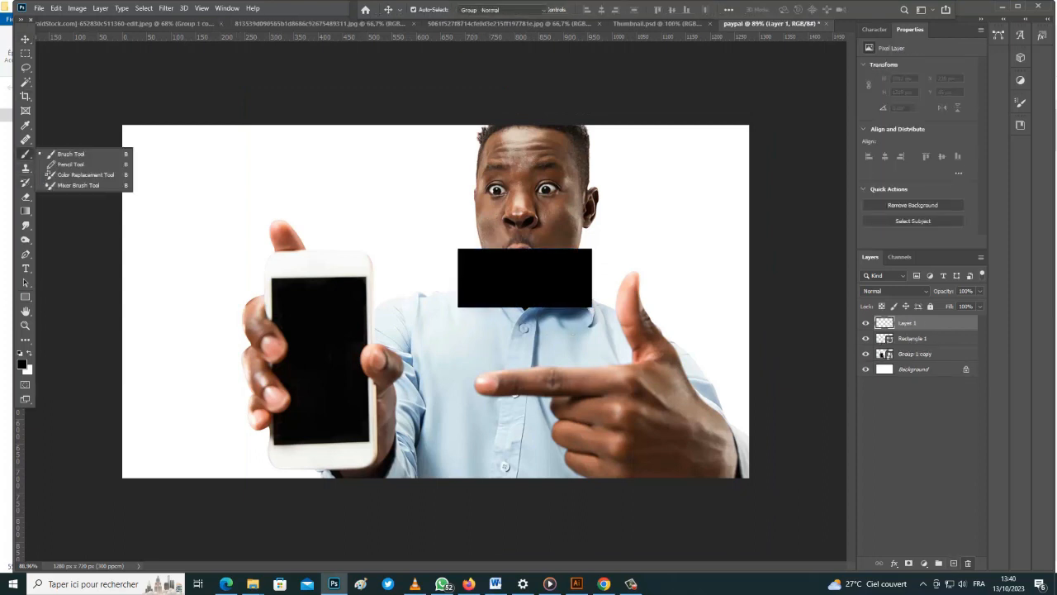
{"action": "left_click_drag", "start_coordinate": [304, 318], "coordinate": [108, 322]}
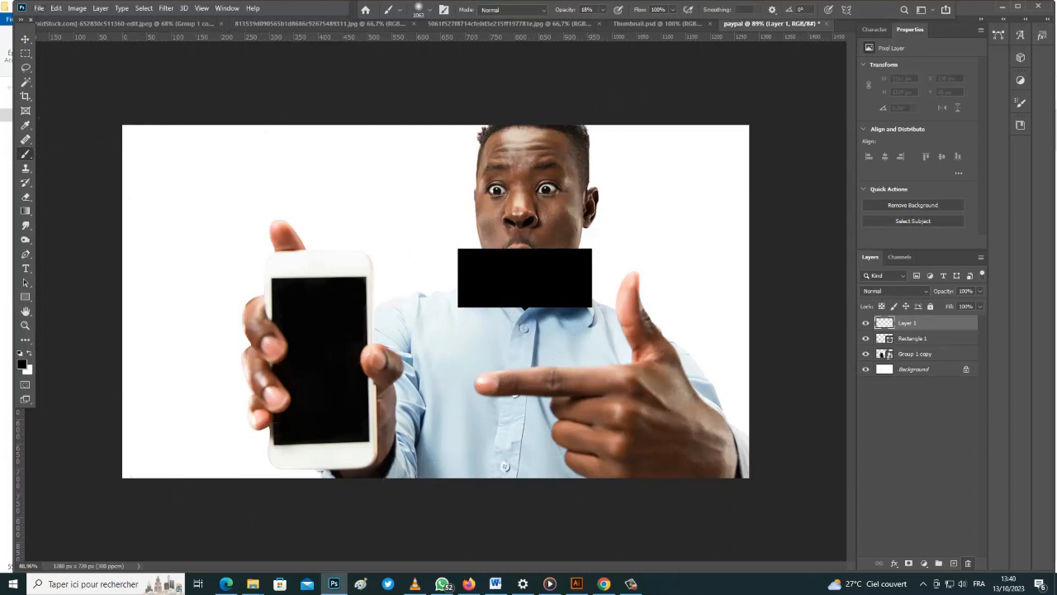
{"action": "left_click_drag", "start_coordinate": [377, 288], "coordinate": [401, 288]}
{"action": "mouse_move", "coordinate": [477, 331]}
{"action": "left_mouse_down"}
{"action": "mouse_move", "coordinate": [372, 352]}
{"action": "mouse_move", "coordinate": [126, 467]}
{"action": "left_mouse_up"}
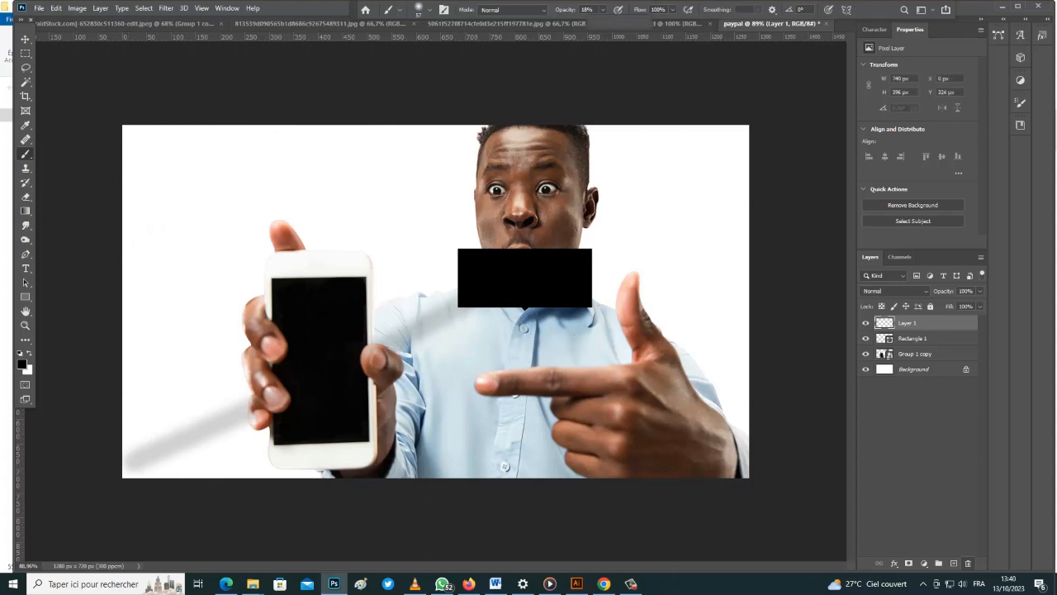
{"action": "key", "text": "0"}
{"action": "left_click_drag", "start_coordinate": [467, 299], "coordinate": [124, 471]}
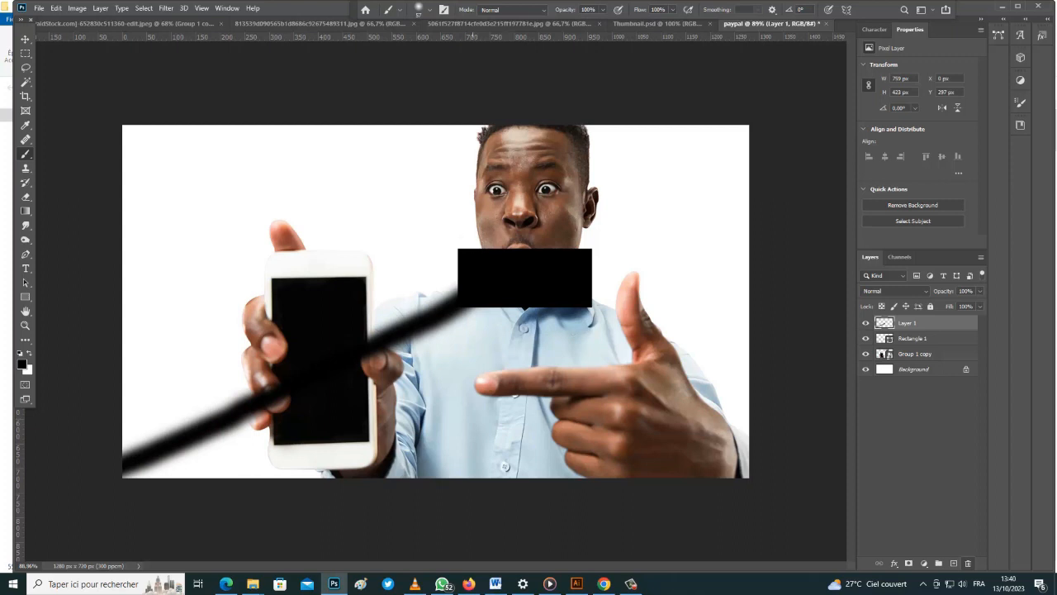
{"action": "mouse_move", "coordinate": [479, 250]}
{"action": "left_mouse_down"}
{"action": "mouse_move", "coordinate": [128, 137]}
{"action": "mouse_move", "coordinate": [256, 186]}
{"action": "mouse_move", "coordinate": [512, 255]}
{"action": "mouse_move", "coordinate": [627, 227]}
{"action": "mouse_move", "coordinate": [747, 128]}
{"action": "left_mouse_up"}
{"action": "left_click_drag", "start_coordinate": [584, 308], "coordinate": [741, 473]}
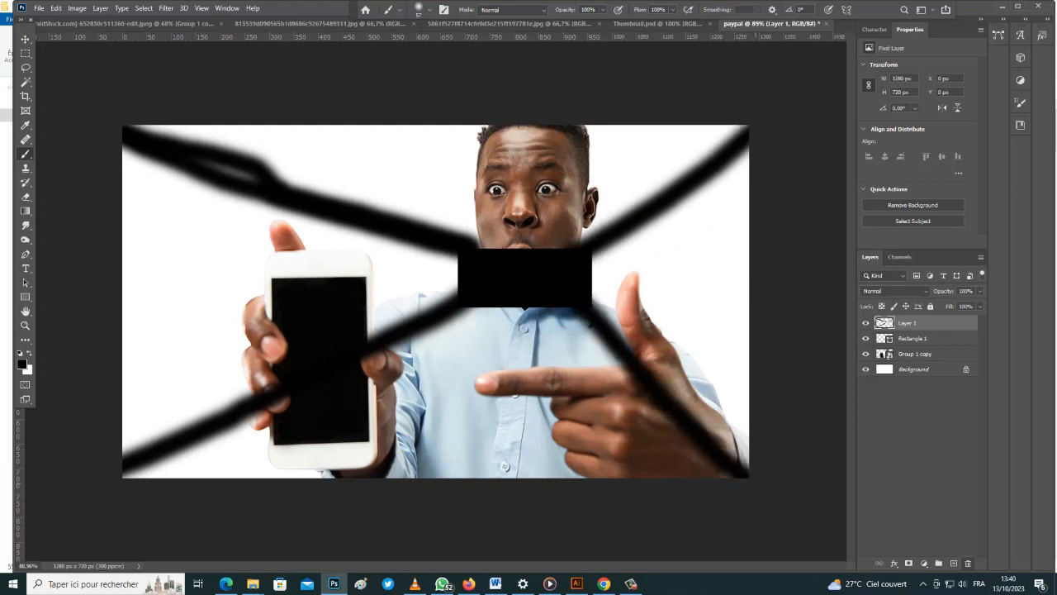
Open the paypal folder on the desktop and drag the bank JPG into Photoshop
{"action": "key", "text": "v"}
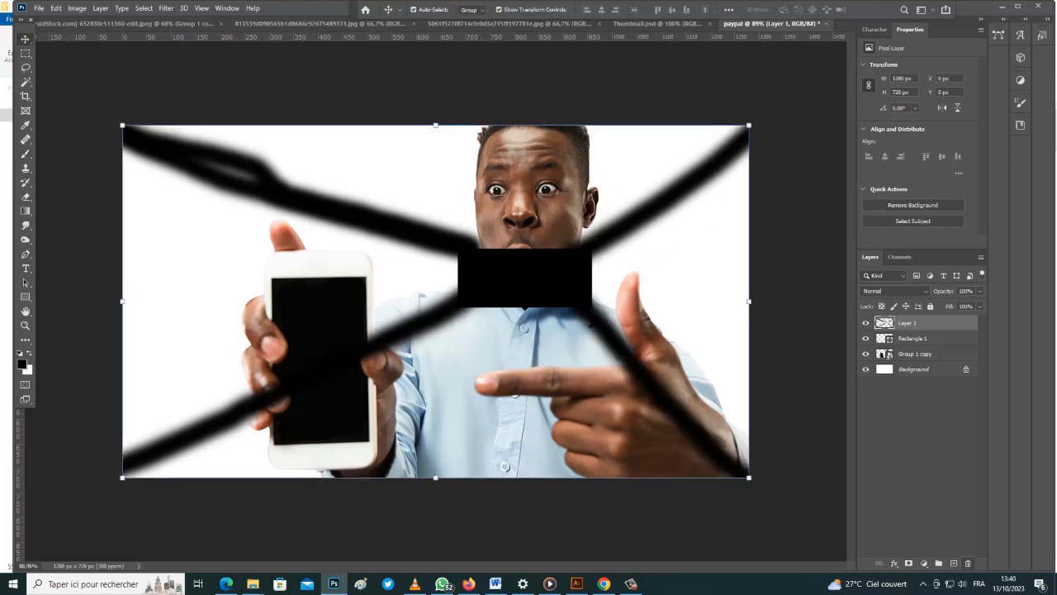
{"action": "left_click", "coordinate": [1002, 6]}
{"action": "left_click", "coordinate": [1001, 6]}
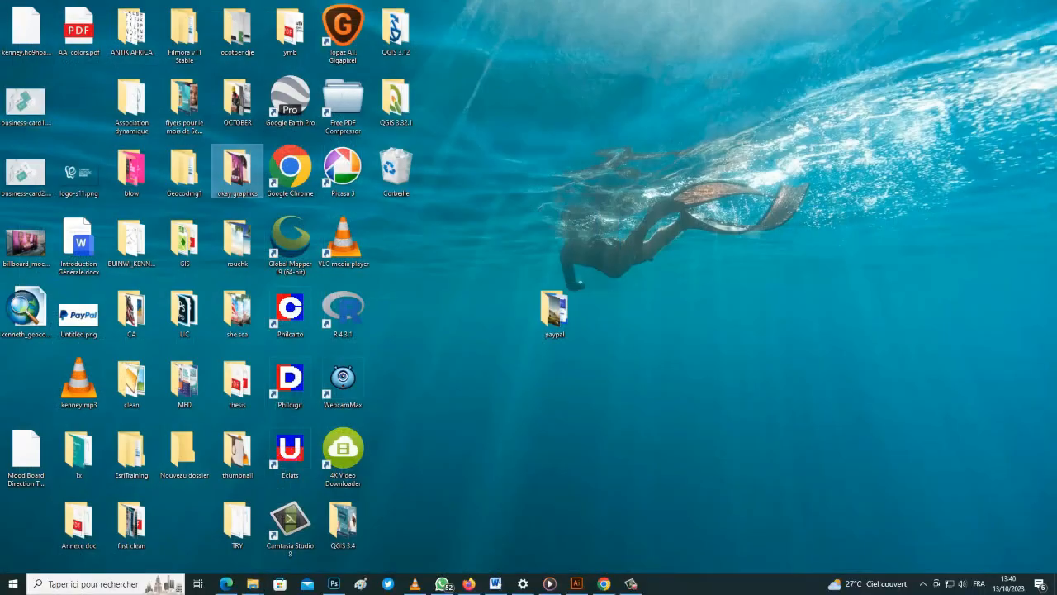
{"action": "double_click", "coordinate": [554, 310]}
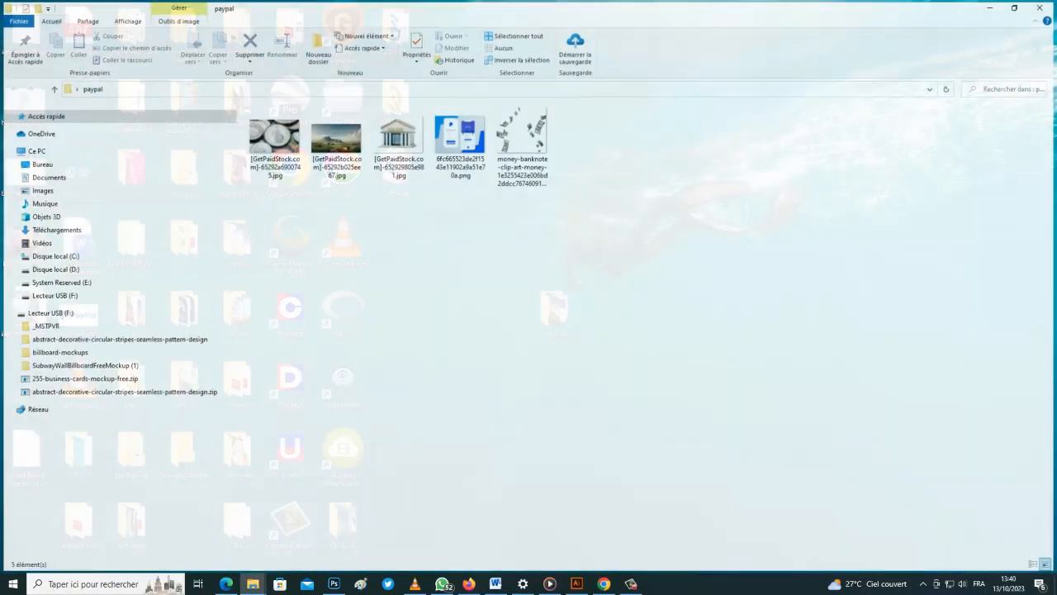
{"action": "left_click_drag", "start_coordinate": [399, 136], "coordinate": [334, 584]}
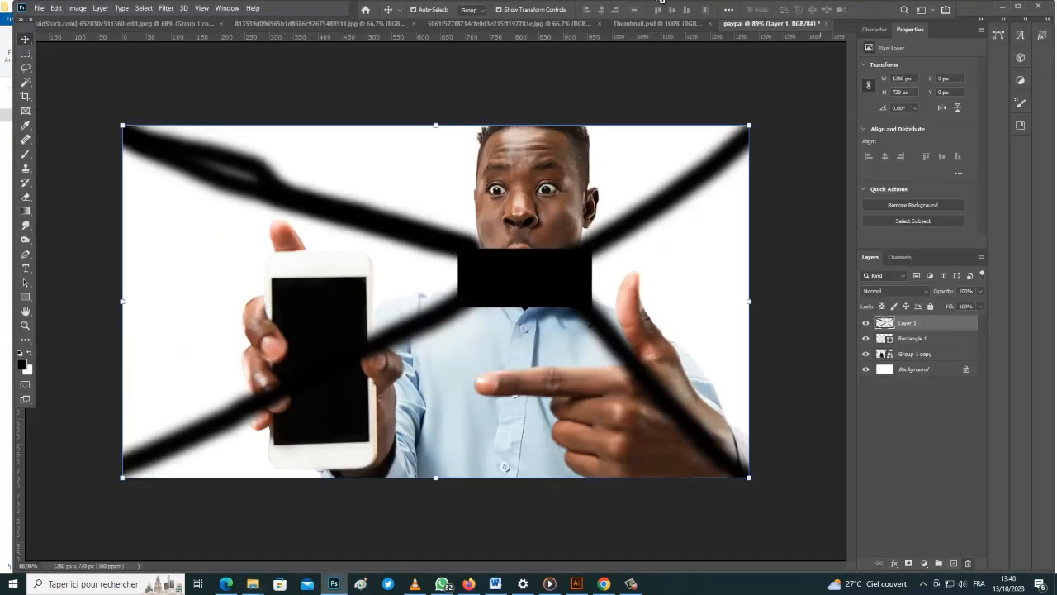
Open the bank image, copy the selected bank building, and paste it as Layer 2 for duplicating
{"action": "left_click_drag", "start_coordinate": [661, 3], "coordinate": [661, 3]}
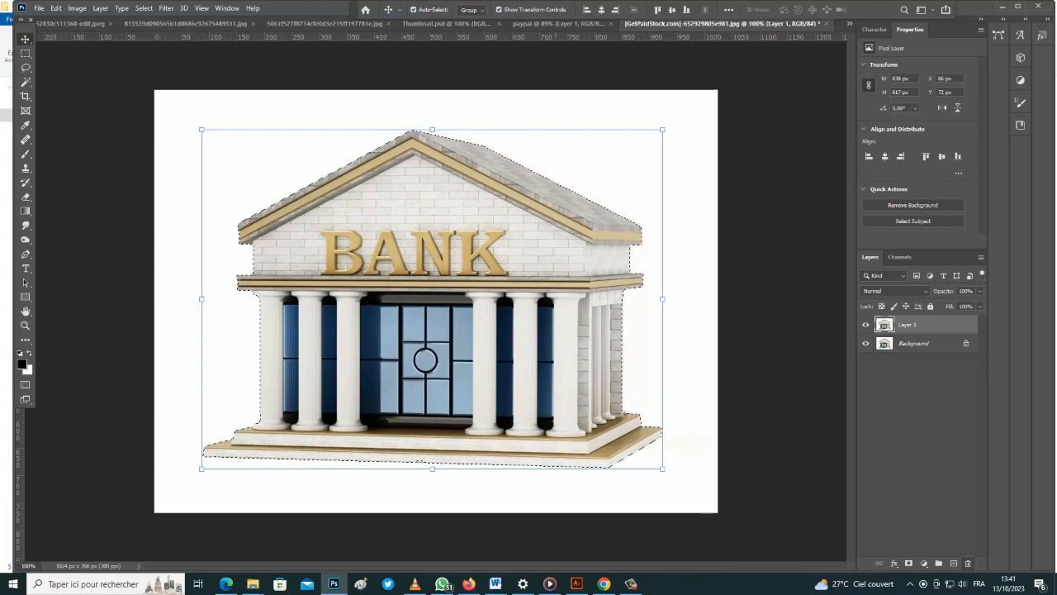
{"action": "key", "text": "ctrl+c"}
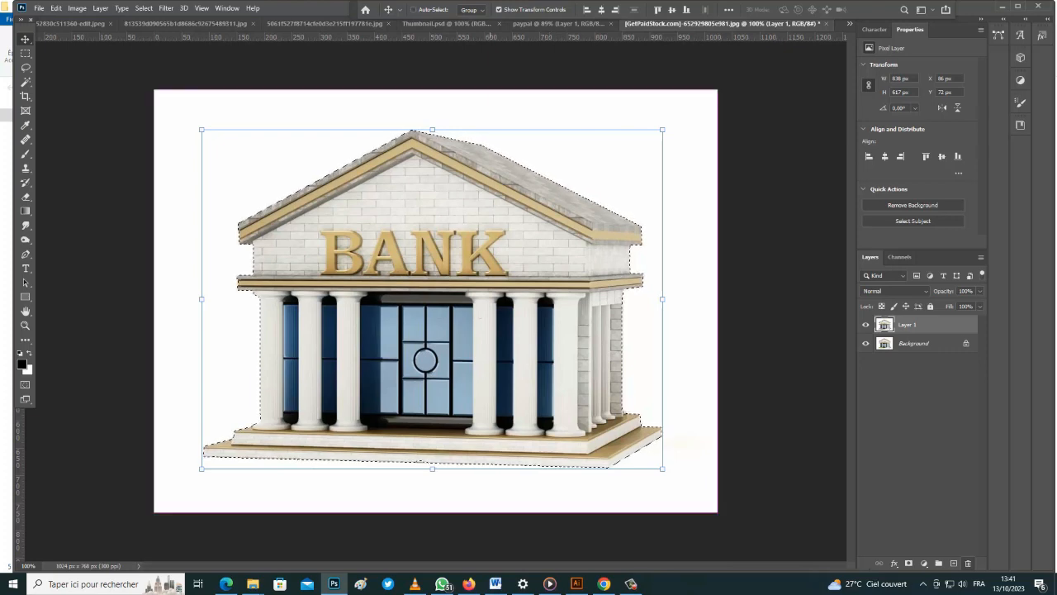
{"action": "key", "text": "ctrl+v"}
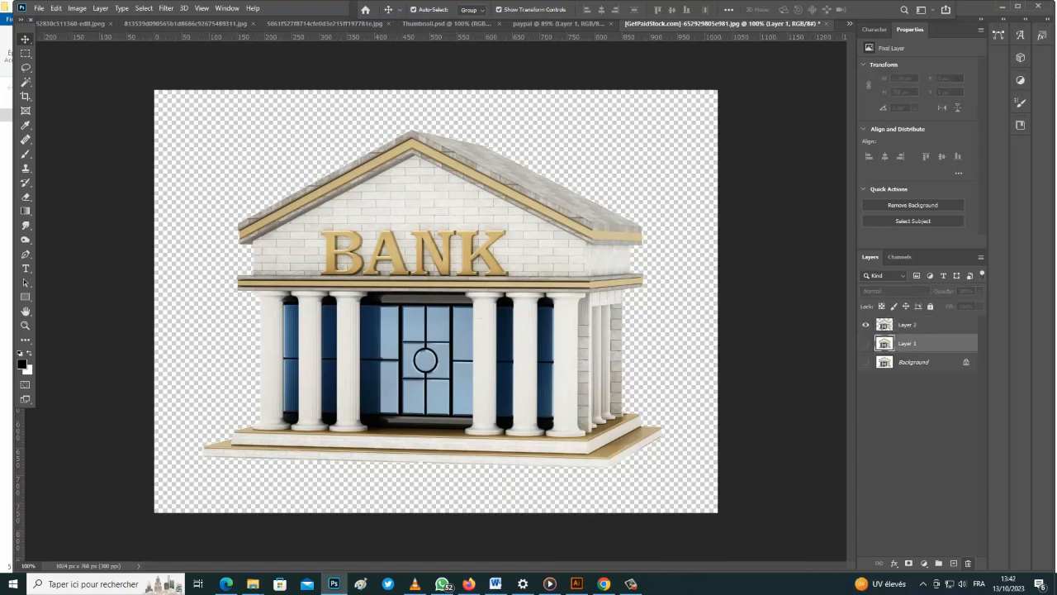
{"action": "right_click", "coordinate": [932, 325]}
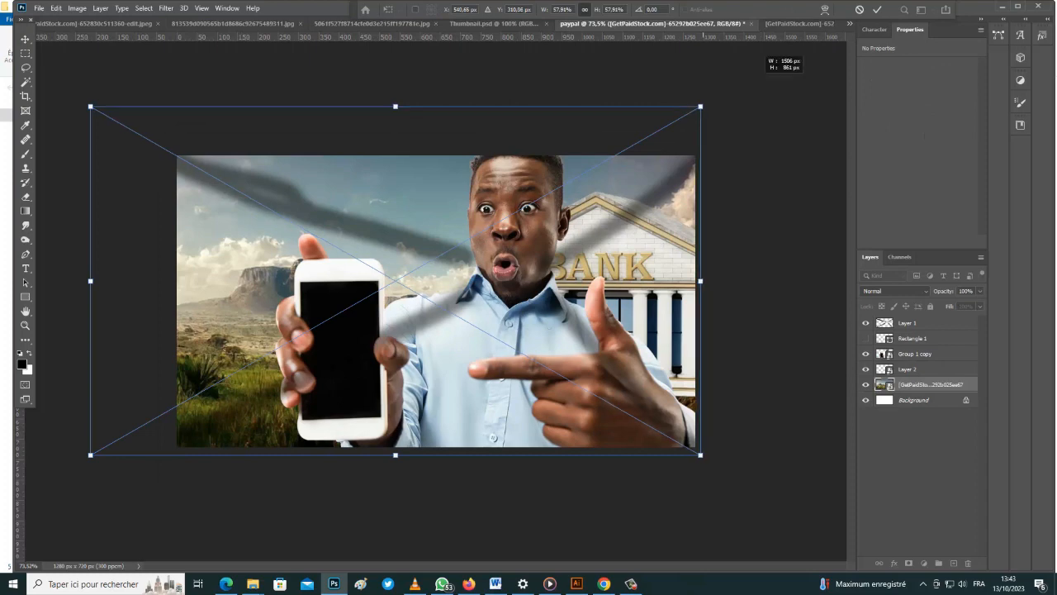
Scale up the savanna landscape, shift it slightly left, and commit the transform
{"action": "left_click_drag", "start_coordinate": [754, 76], "coordinate": [783, 58]}
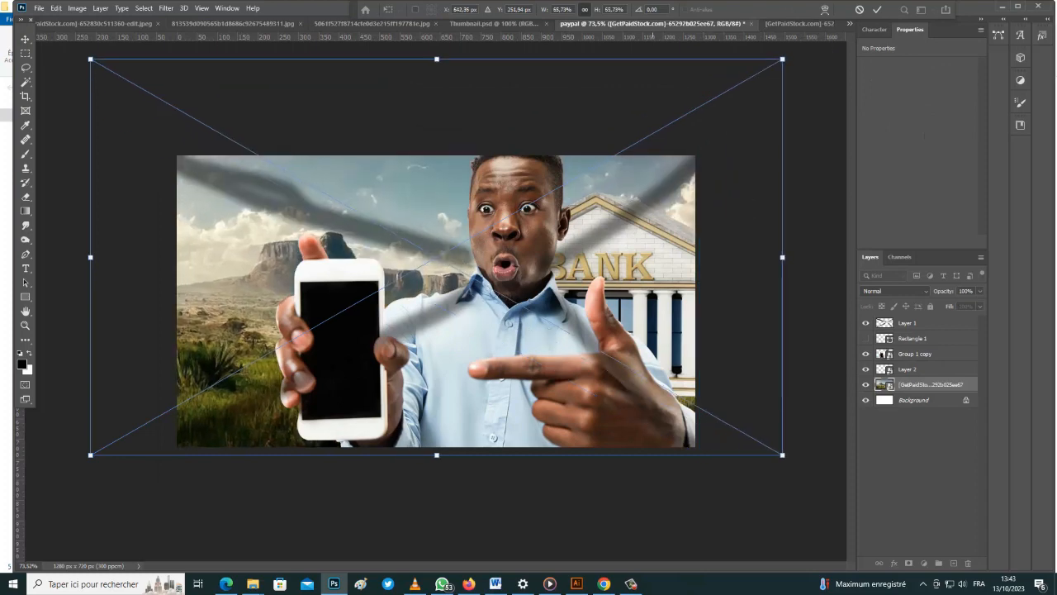
{"action": "left_click_drag", "start_coordinate": [651, 298], "coordinate": [623, 273]}
{"action": "left_click", "coordinate": [878, 9]}
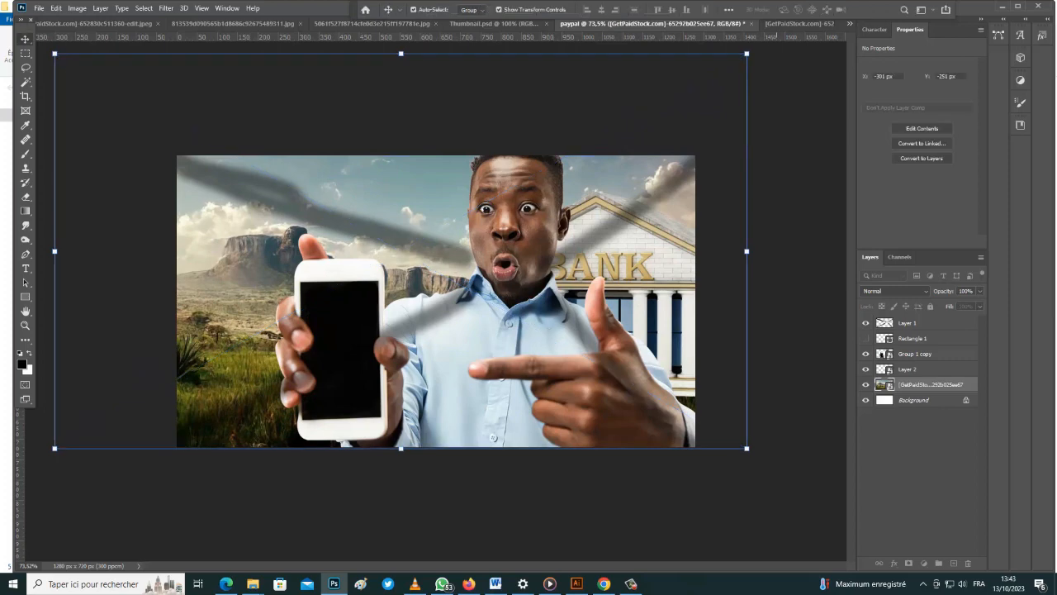
Hide the man-with-phone layer so only the landscape shows
{"action": "left_click", "coordinate": [915, 353]}
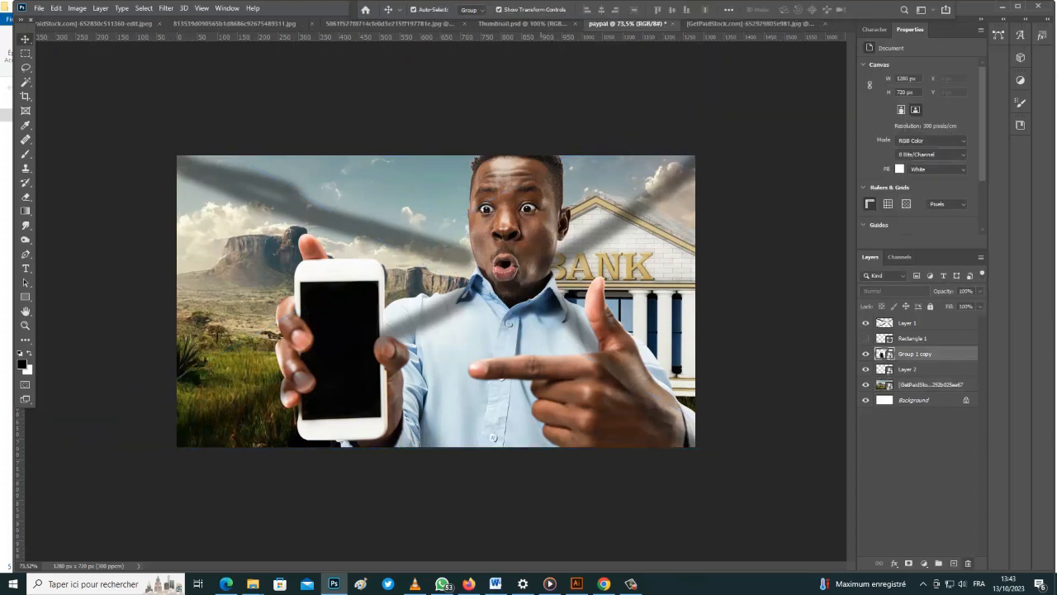
{"action": "left_click", "coordinate": [866, 354]}
{"action": "left_click", "coordinate": [866, 354]}
{"action": "left_click", "coordinate": [866, 353]}
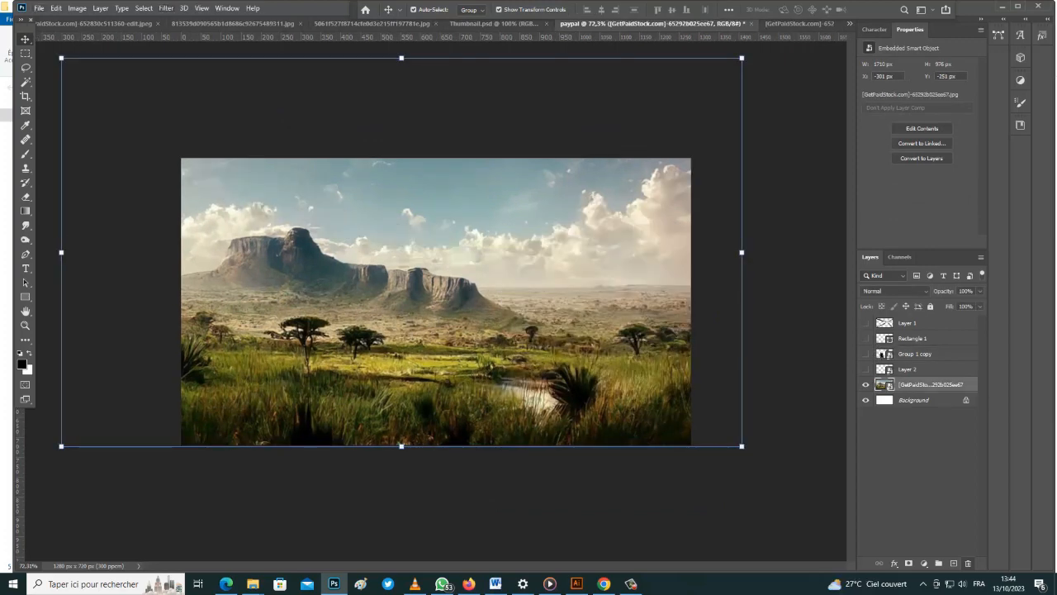
{"action": "left_click", "coordinate": [185, 8]}
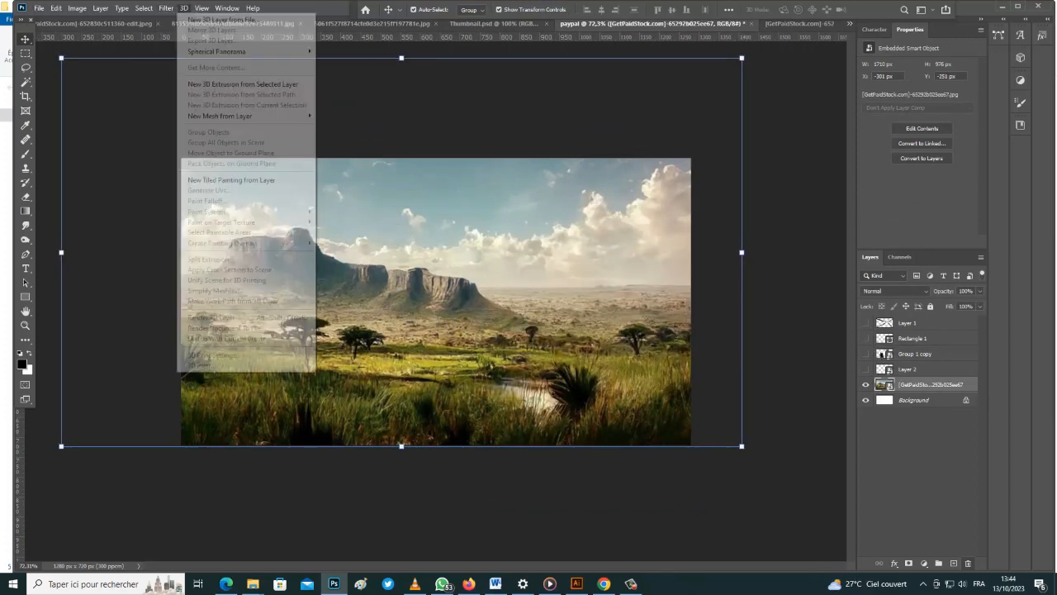
Apply a Camera Raw Filter with Texture +68, Clarity +59, Vibrance +40, Saturation +16
{"action": "mouse_move", "coordinate": [167, 8]}
{"action": "left_click", "coordinate": [199, 74]}
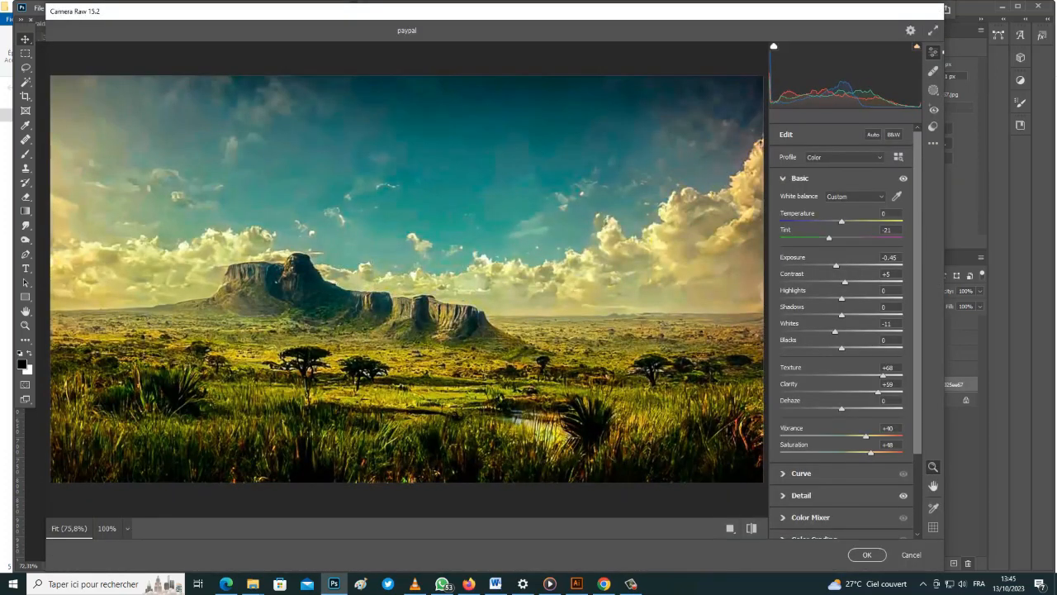
{"action": "left_click_drag", "start_coordinate": [871, 453], "coordinate": [851, 453]}
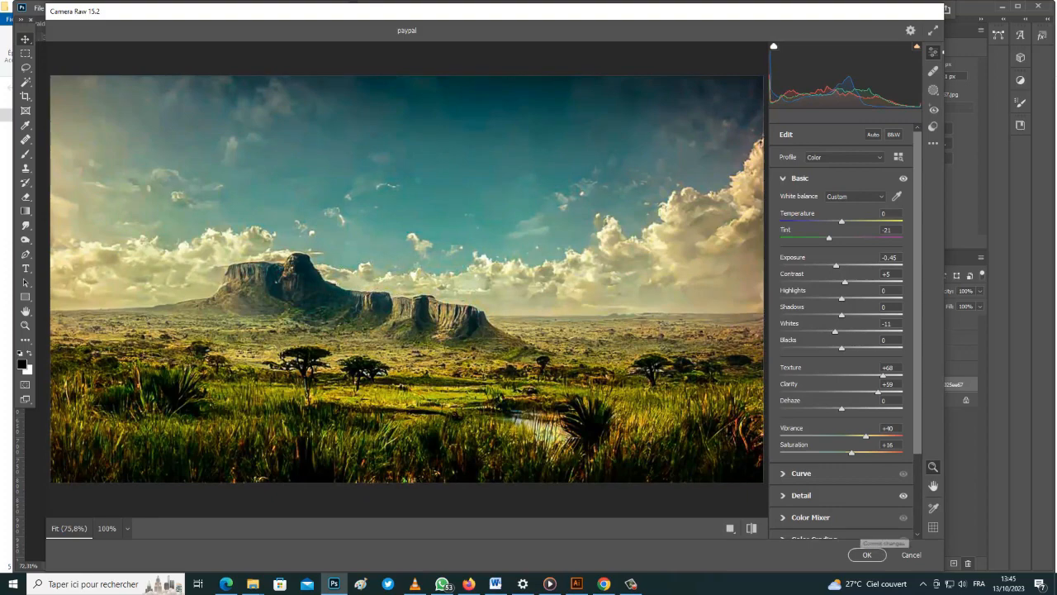
{"action": "left_click", "coordinate": [866, 555]}
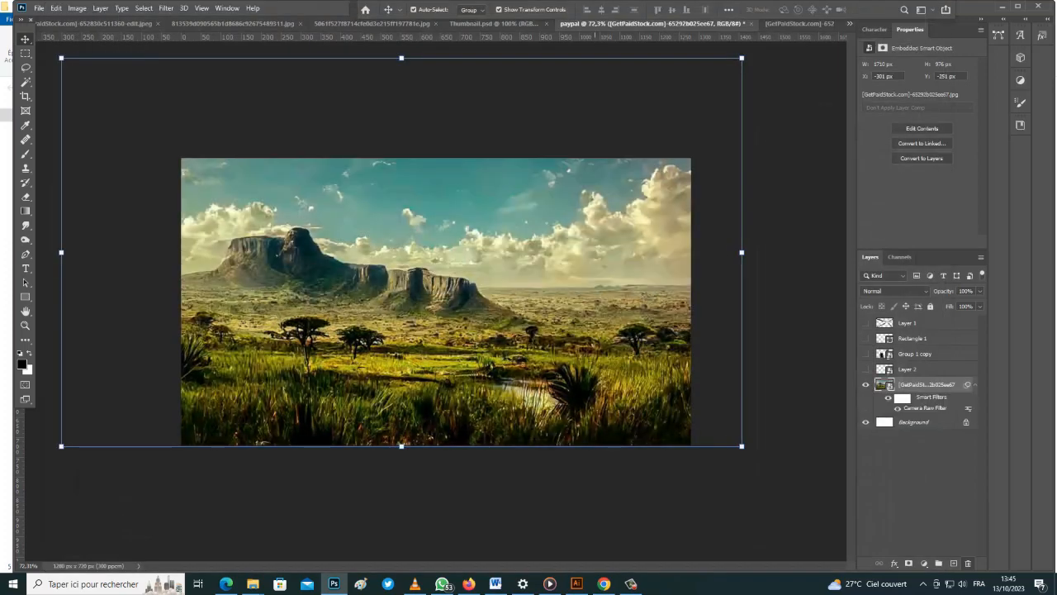
Show the bank Layer 2 at right, nudge it slightly, and duplicate it
{"action": "left_click", "coordinate": [915, 496]}
{"action": "left_click", "coordinate": [866, 369]}
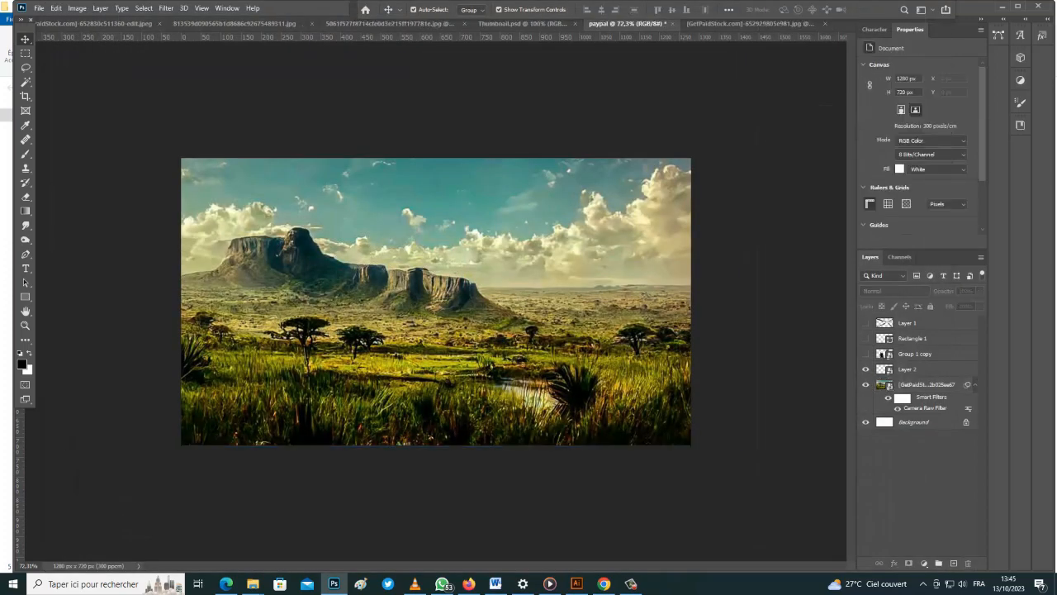
{"action": "left_click", "coordinate": [866, 369]}
{"action": "left_click", "coordinate": [866, 370]}
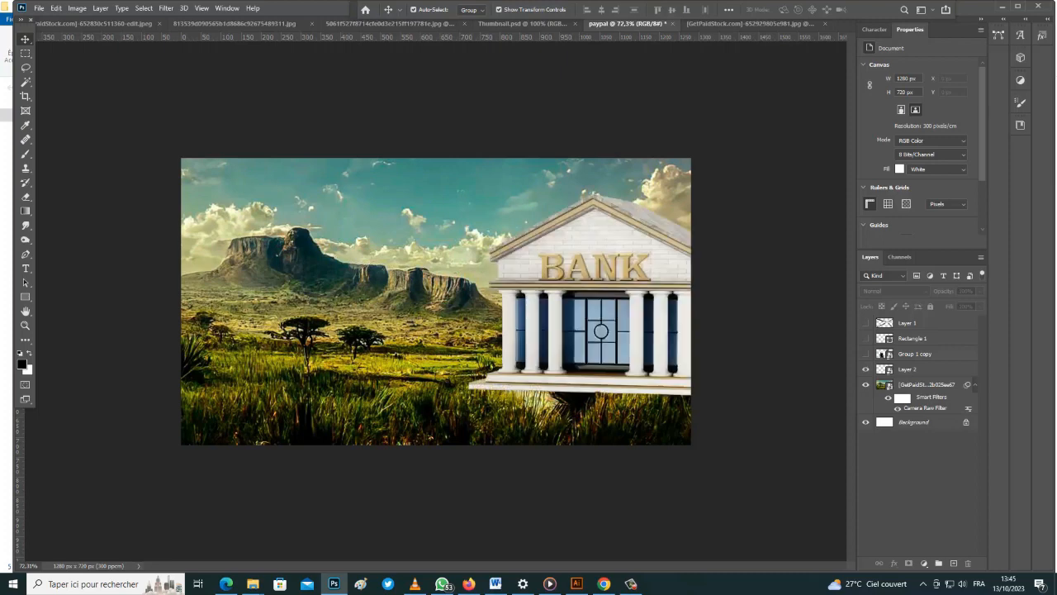
{"action": "left_click", "coordinate": [911, 369]}
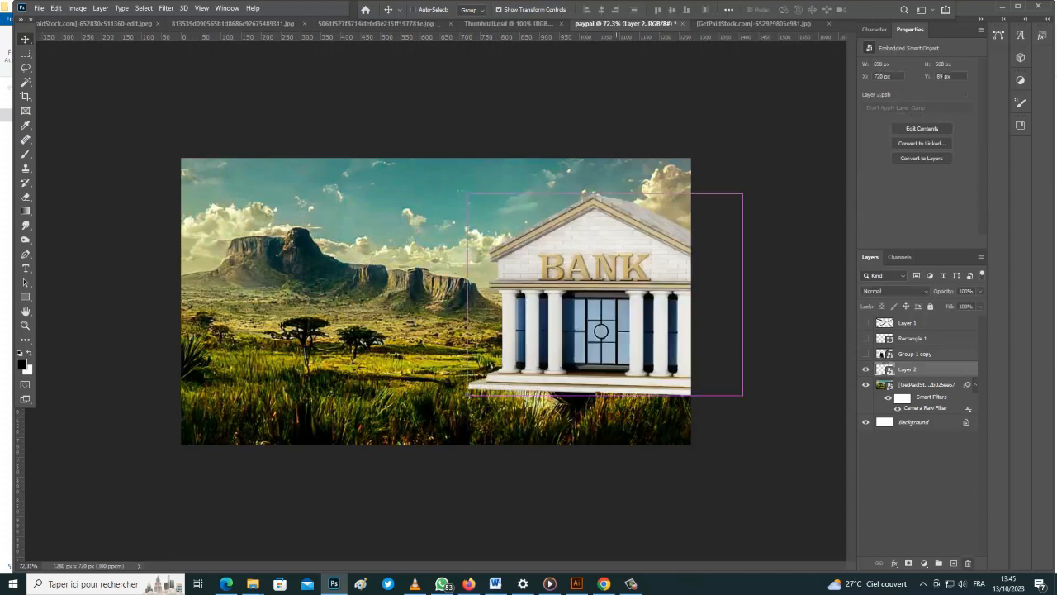
{"action": "left_click_drag", "start_coordinate": [616, 325], "coordinate": [614, 328]}
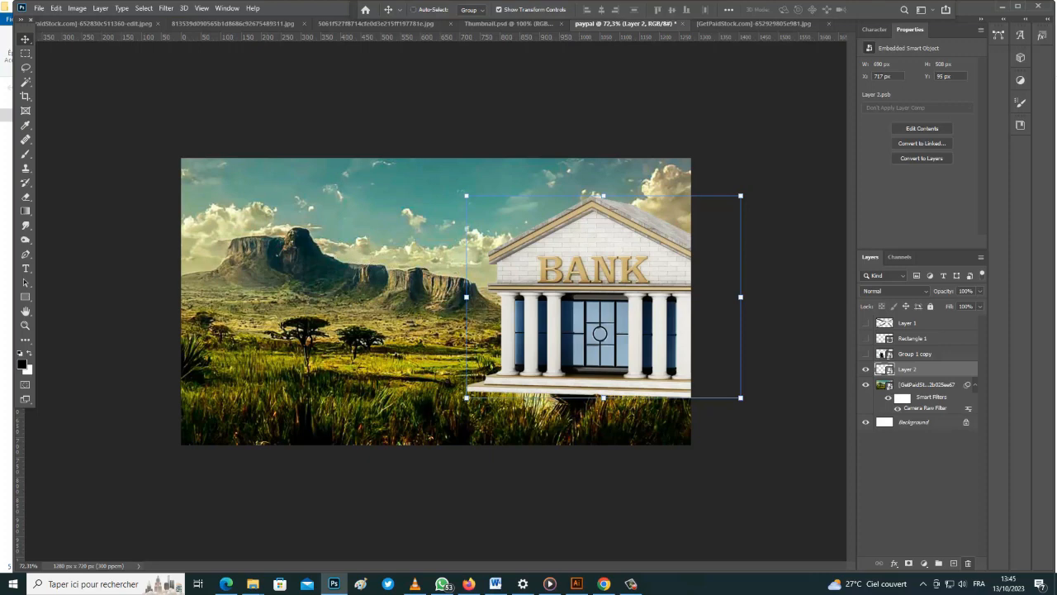
{"action": "key", "text": "ctrl+j"}
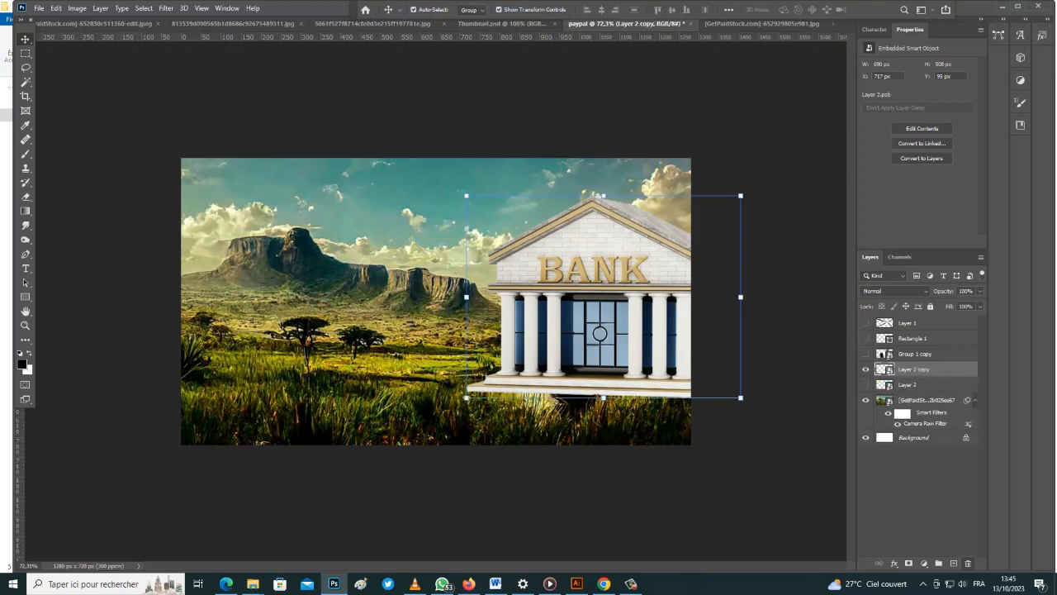
Rasterize the bank copy layer
{"action": "left_click", "coordinate": [77, 9]}
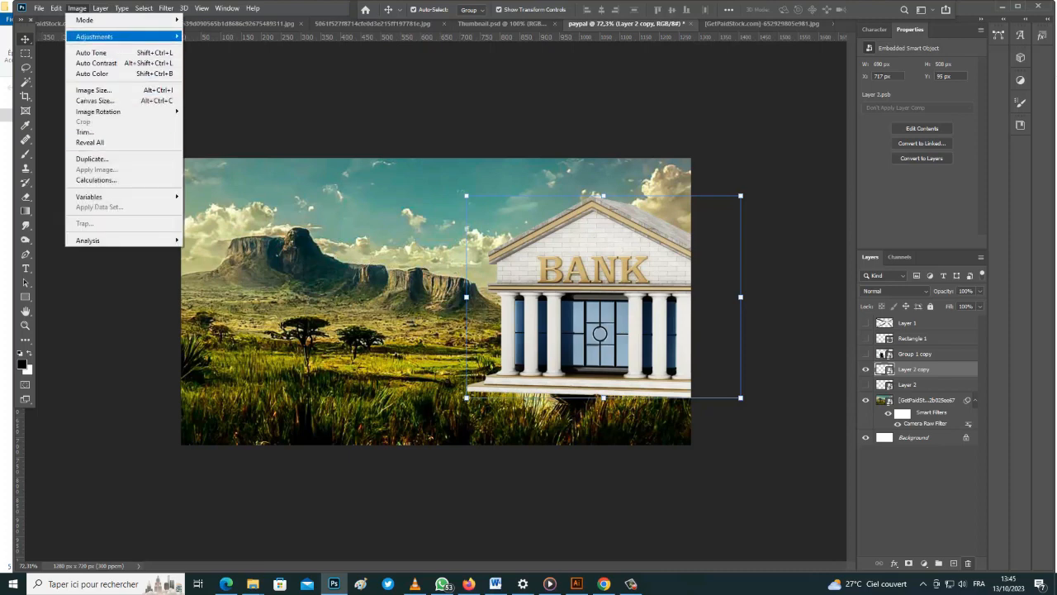
{"action": "mouse_move", "coordinate": [94, 37]}
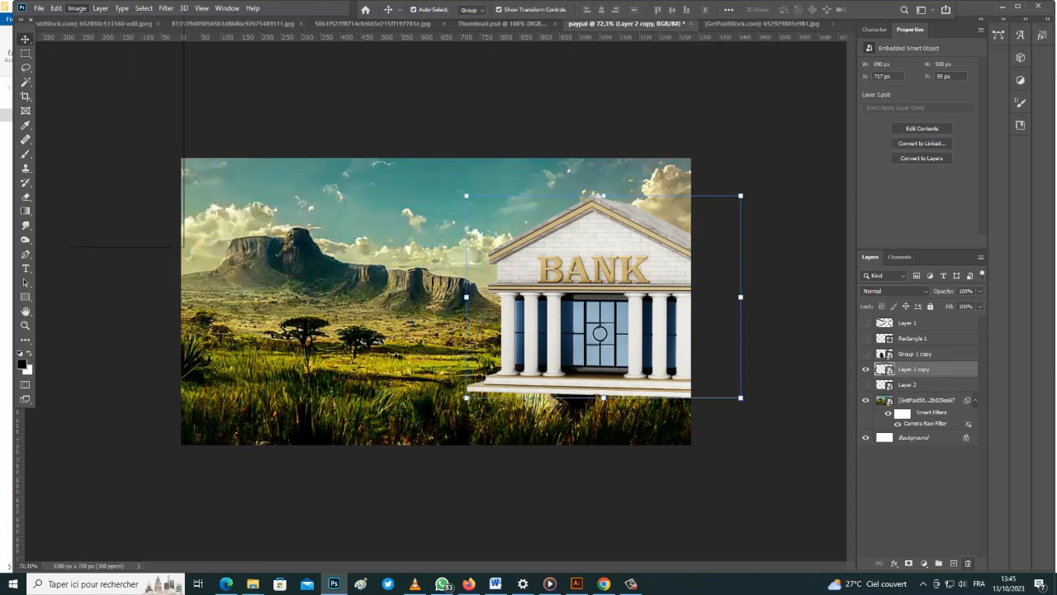
{"action": "right_click", "coordinate": [936, 369]}
{"action": "left_click", "coordinate": [859, 299]}
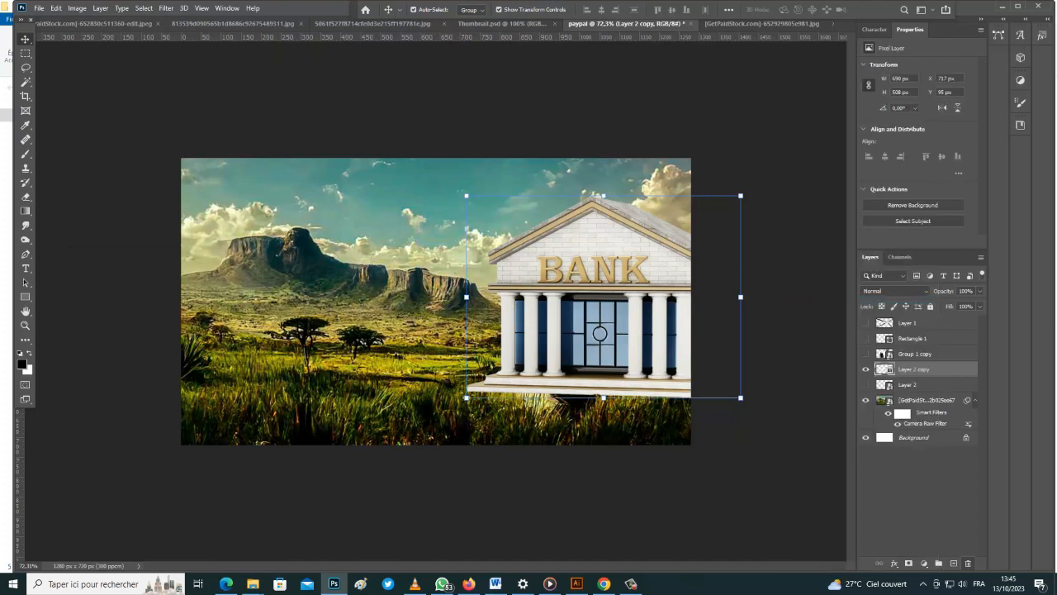
Duplicate the graded landscape layer and rename the copy bg
{"action": "left_click", "coordinate": [927, 401]}
{"action": "key", "text": "ctrl+j"}
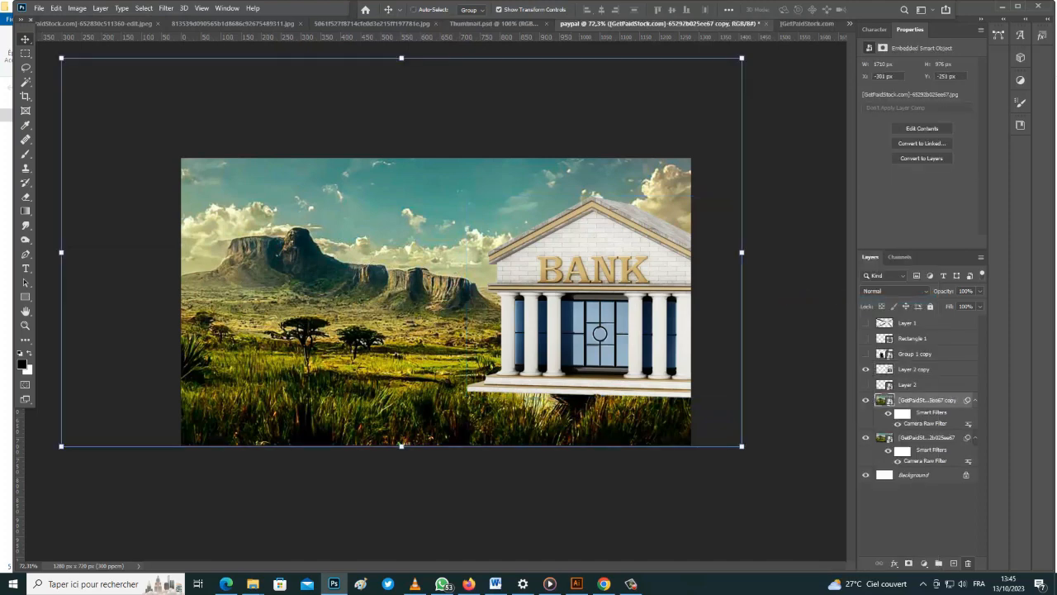
{"action": "double_click", "coordinate": [927, 399]}
{"action": "type", "text": "boi"}
{"action": "key", "text": "Return"}
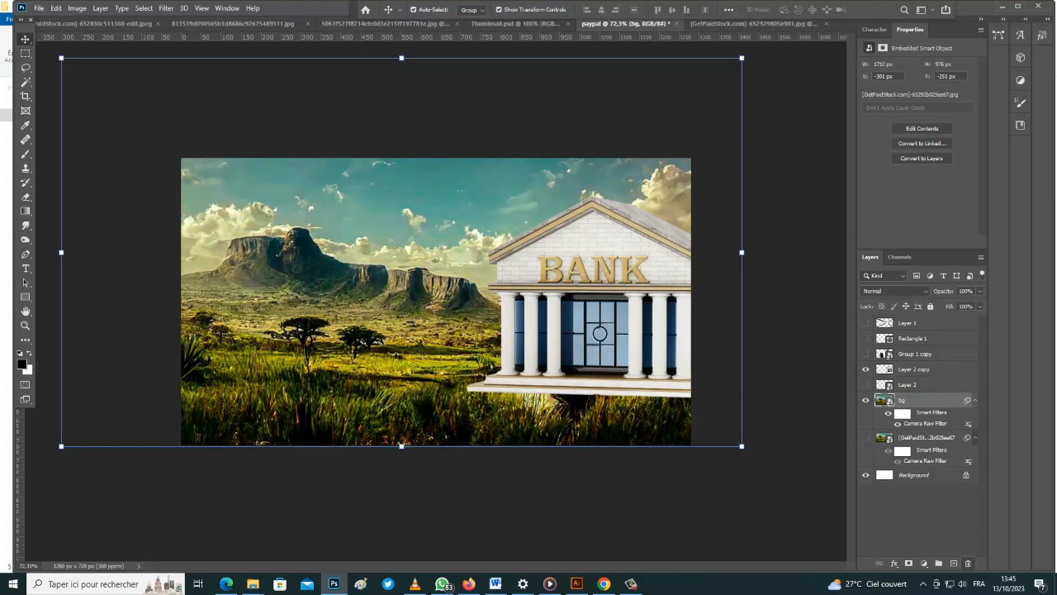
{"action": "left_click", "coordinate": [914, 370]}
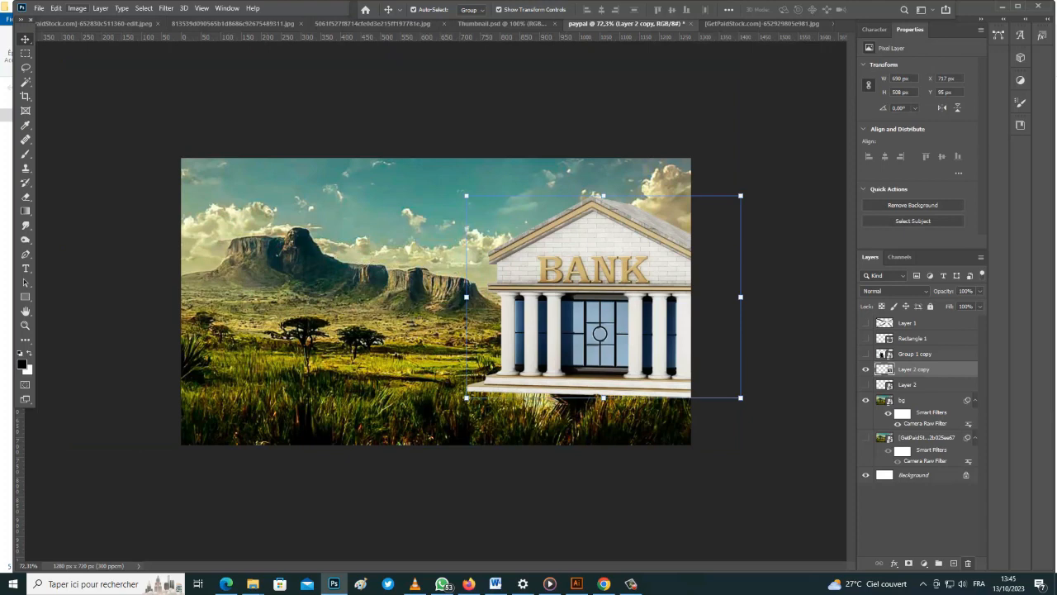
{"action": "left_click", "coordinate": [77, 8]}
Match the bank's colours to the paypal bg layer, with Luminance 85 and Color Intensity 109
{"action": "mouse_move", "coordinate": [95, 37]}
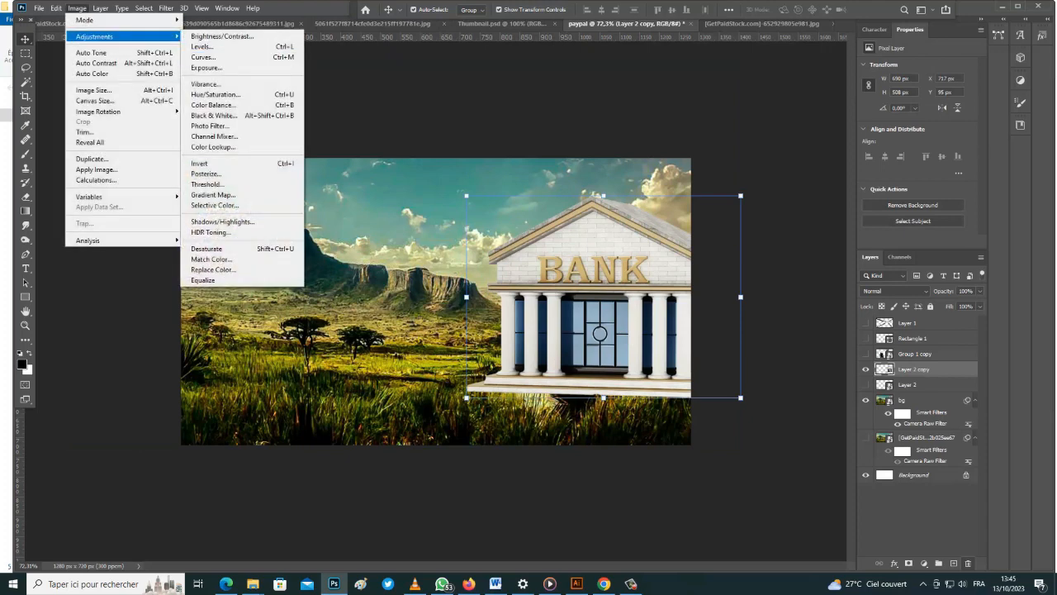
{"action": "left_click", "coordinate": [212, 259]}
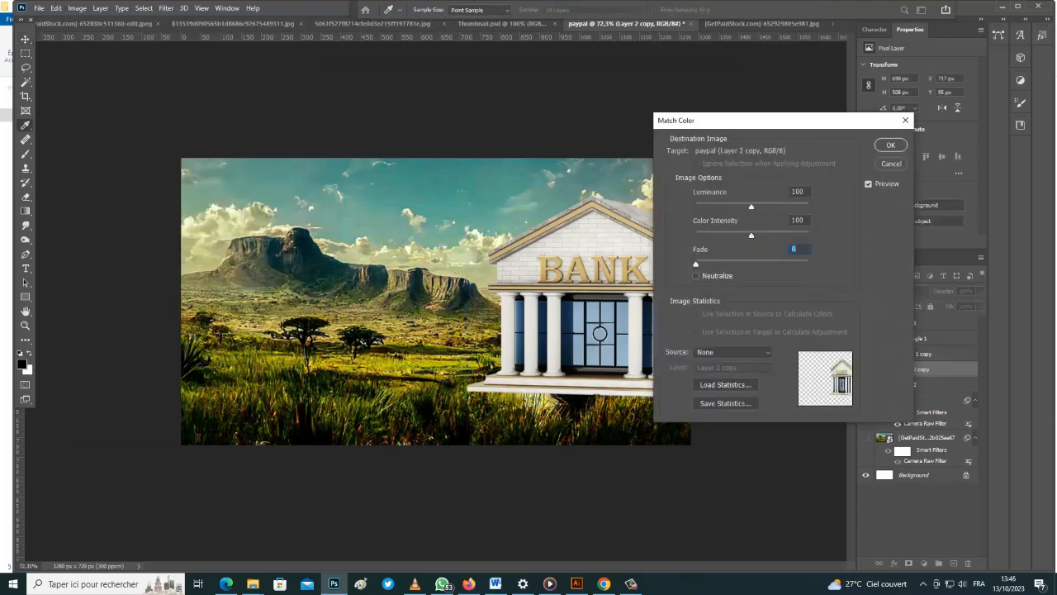
{"action": "left_click", "coordinate": [733, 352]}
{"action": "left_click", "coordinate": [727, 412]}
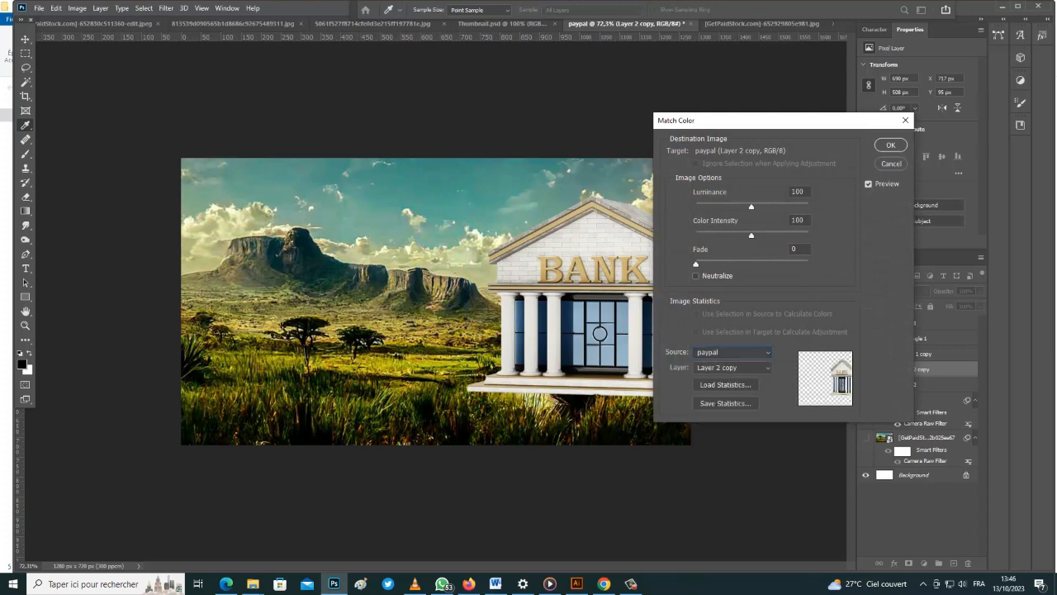
{"action": "left_click", "coordinate": [732, 366]}
{"action": "left_click", "coordinate": [719, 401]}
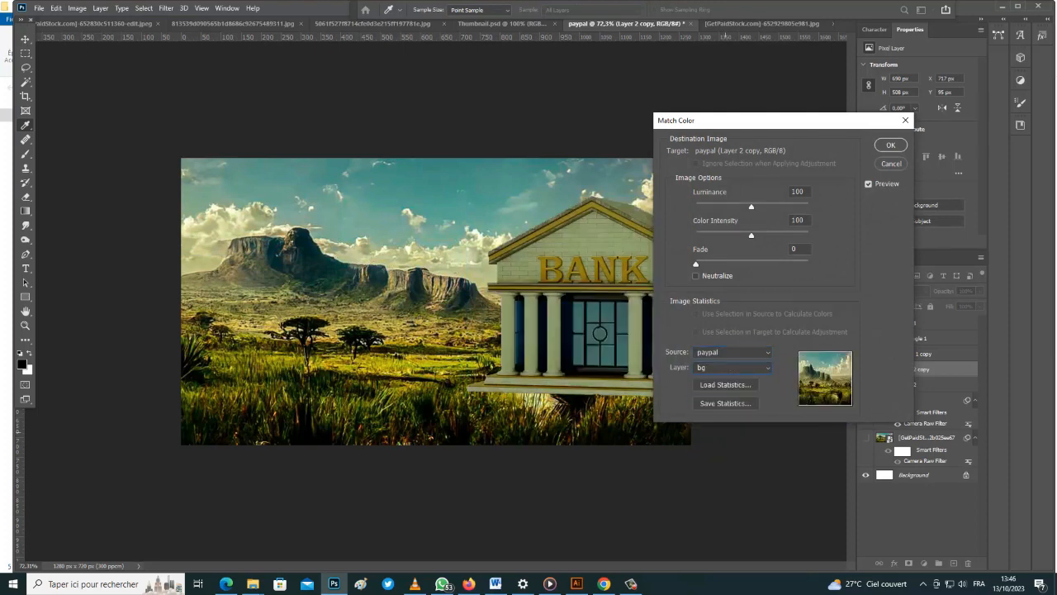
{"action": "left_click_drag", "start_coordinate": [784, 123], "coordinate": [834, 121]}
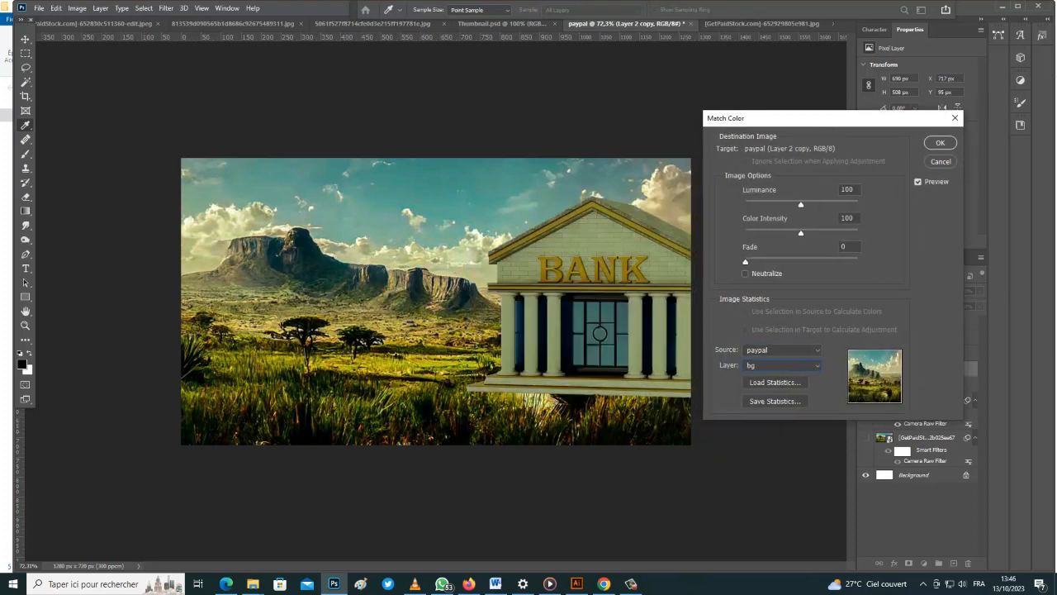
{"action": "left_click_drag", "start_coordinate": [802, 234], "coordinate": [754, 205]}
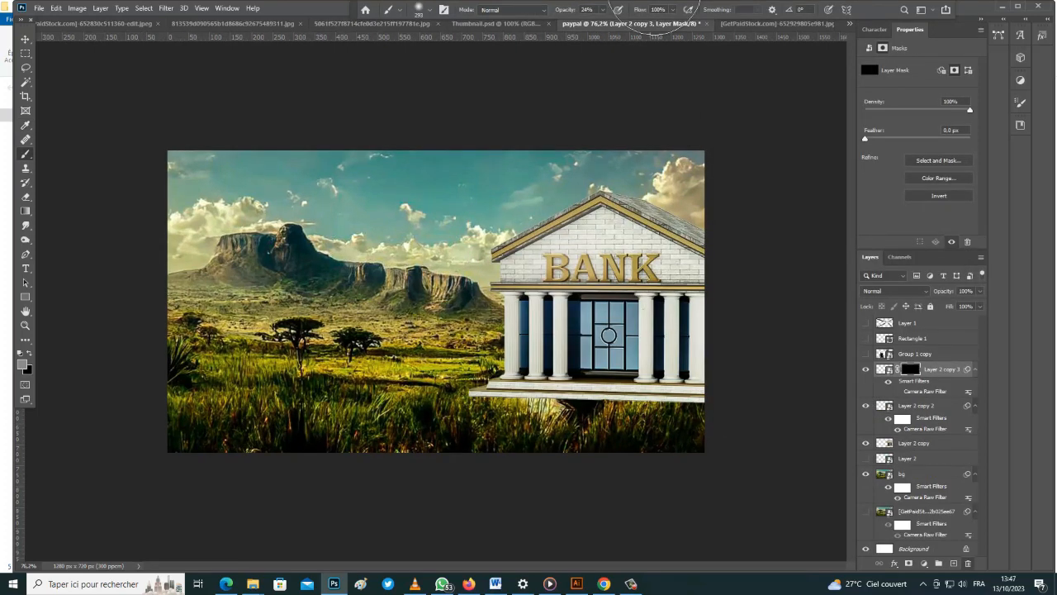
Group all the bank layers together with Ctrl+G and add a layer mask to the group
{"action": "right_click", "coordinate": [581, 266]}
{"action": "key", "text": "Escape"}
{"action": "left_click", "coordinate": [25, 40]}
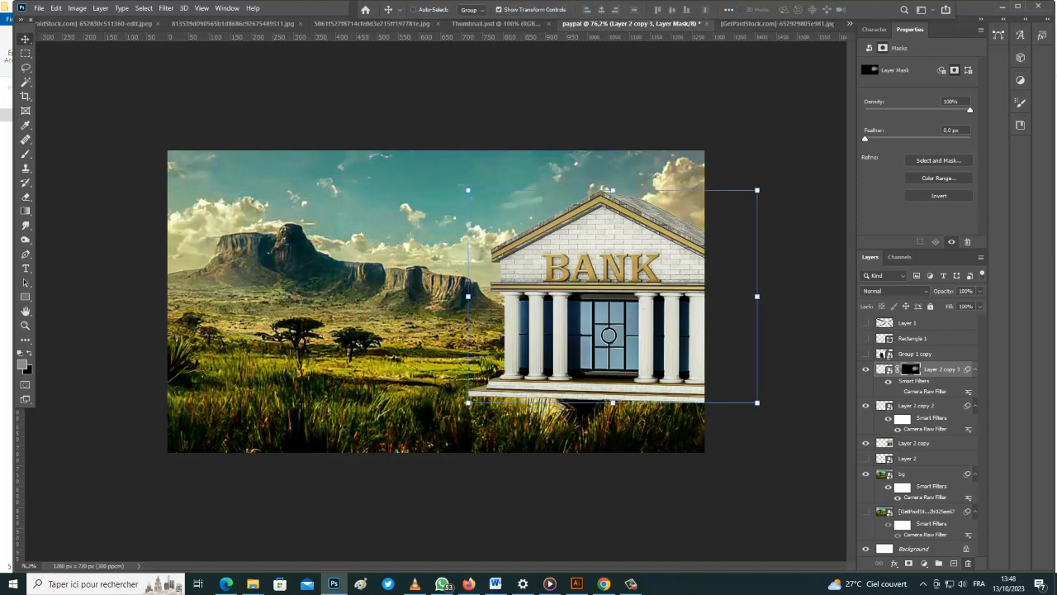
{"action": "left_click", "coordinate": [914, 442], "text": "shift"}
{"action": "key", "text": "ctrl+g"}
{"action": "left_click", "coordinate": [909, 563]}
Paint black on the mask to fade the lower-left edge of the bank's steps into the grass
{"action": "key", "text": "b"}
{"action": "key", "text": "x"}
{"action": "scroll", "coordinate": [611, 289], "scroll_direction": "up", "scroll_amount": 2}
{"action": "left_click_drag", "start_coordinate": [473, 442], "coordinate": [495, 444]}
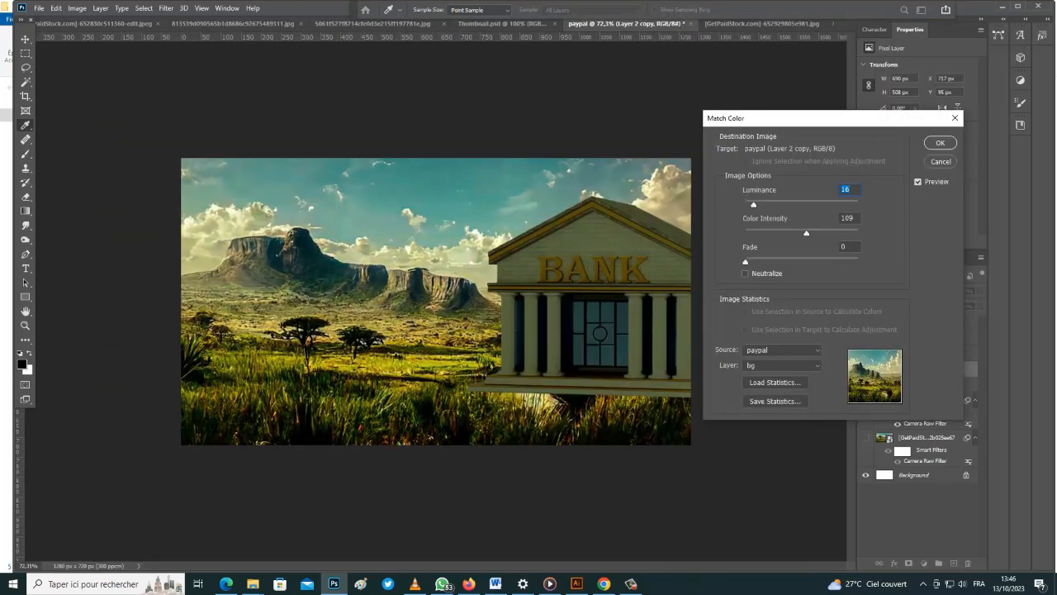
{"action": "left_click_drag", "start_coordinate": [752, 205], "coordinate": [793, 205]}
{"action": "left_click_drag", "start_coordinate": [480, 444], "coordinate": [558, 456]}
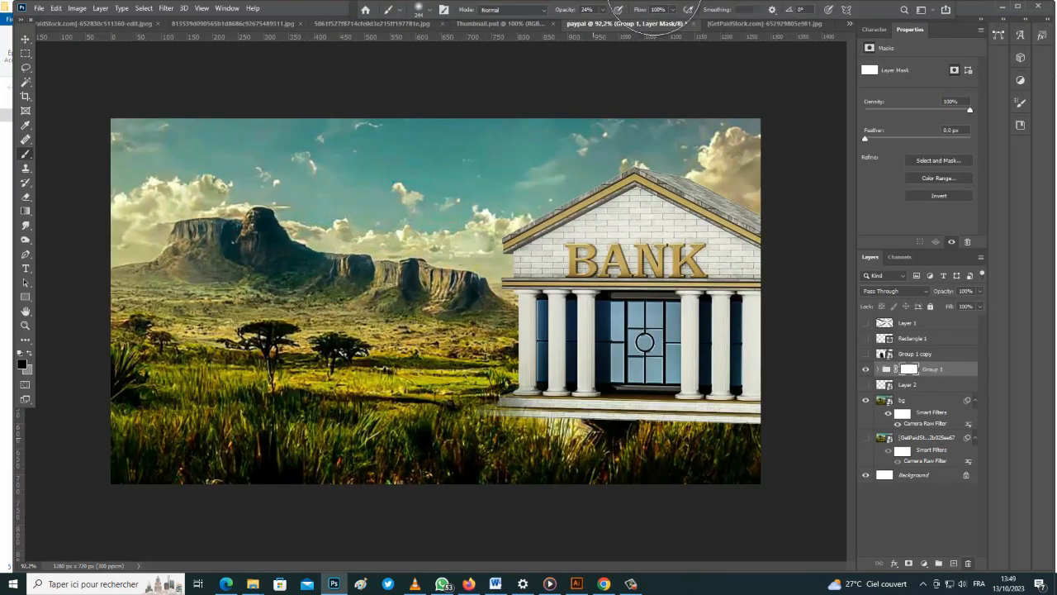
Try a gray and a dark colour sampled from the bank window, then cancel the colour picker
{"action": "left_click", "coordinate": [517, 457], "text": "alt"}
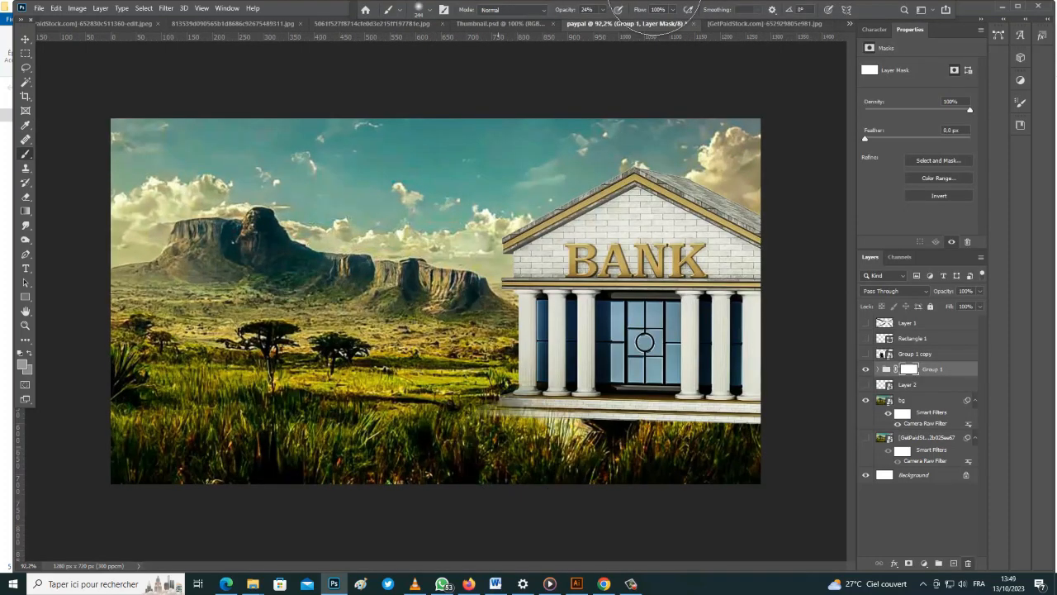
{"action": "scroll", "coordinate": [593, 431], "scroll_direction": "down", "scroll_amount": 2}
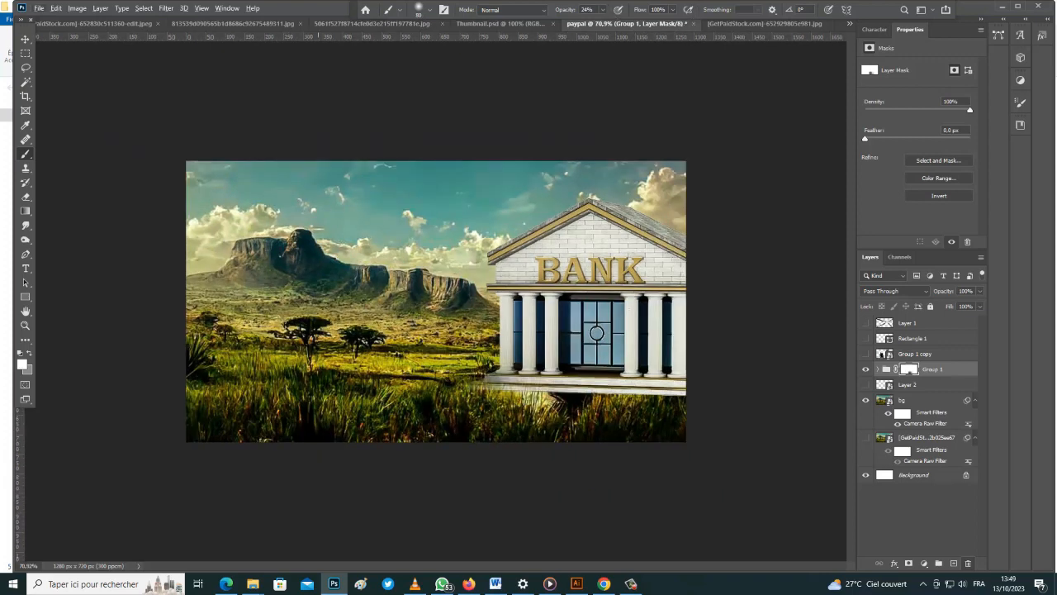
{"action": "left_click", "coordinate": [596, 332], "text": "alt"}
{"action": "left_click", "coordinate": [21, 364]}
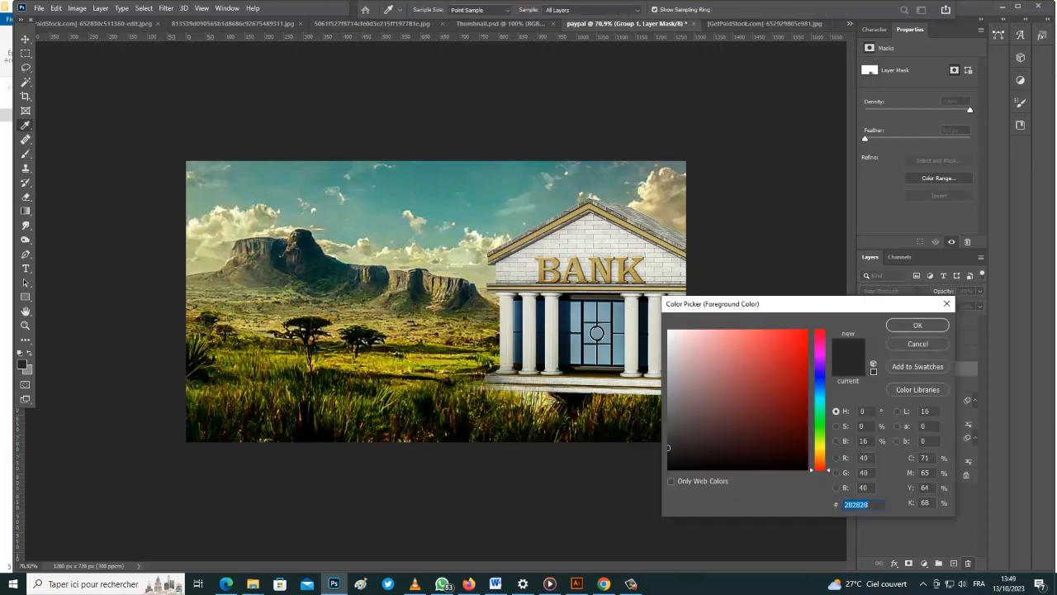
{"action": "left_click", "coordinate": [946, 304]}
Paint black on the mask along the bank's base to blend it into the grass, then add an empty layer
{"action": "key", "text": "d"}
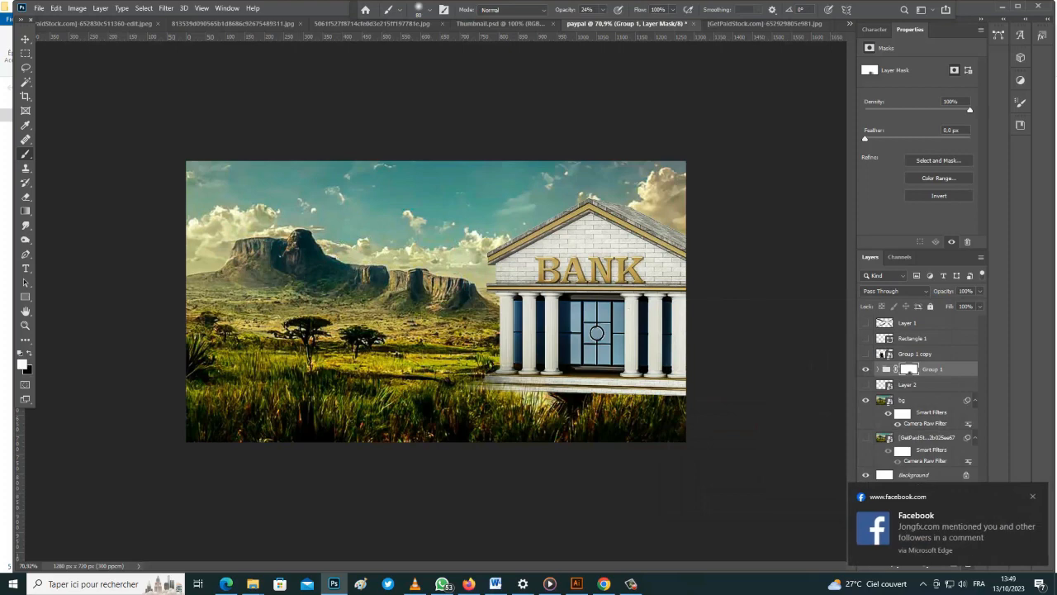
{"action": "key", "text": "x"}
{"action": "scroll", "coordinate": [595, 396], "scroll_direction": "up", "scroll_amount": 2}
{"action": "mouse_move", "coordinate": [714, 430]}
{"action": "left_mouse_down"}
{"action": "mouse_move", "coordinate": [545, 423]}
{"action": "mouse_move", "coordinate": [648, 417]}
{"action": "mouse_move", "coordinate": [613, 403]}
{"action": "left_mouse_up"}
{"action": "left_click", "coordinate": [618, 403]}
{"action": "key", "text": "v"}
{"action": "key", "text": "ctrl+shift+alt+n"}
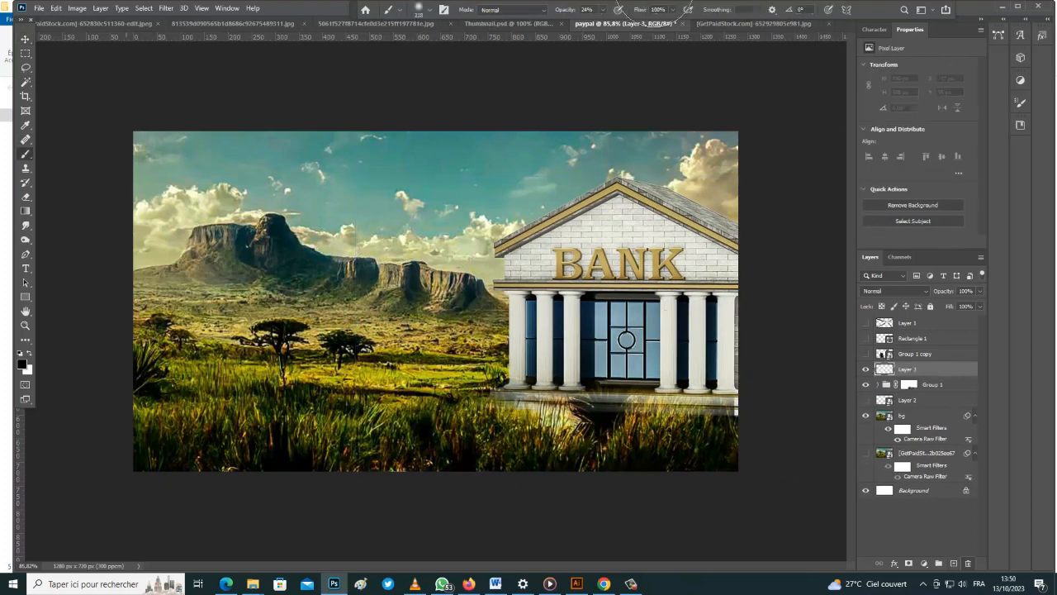
On Layer 3, brush a soft dark stroke across the grass and bank base
{"action": "key", "text": "b"}
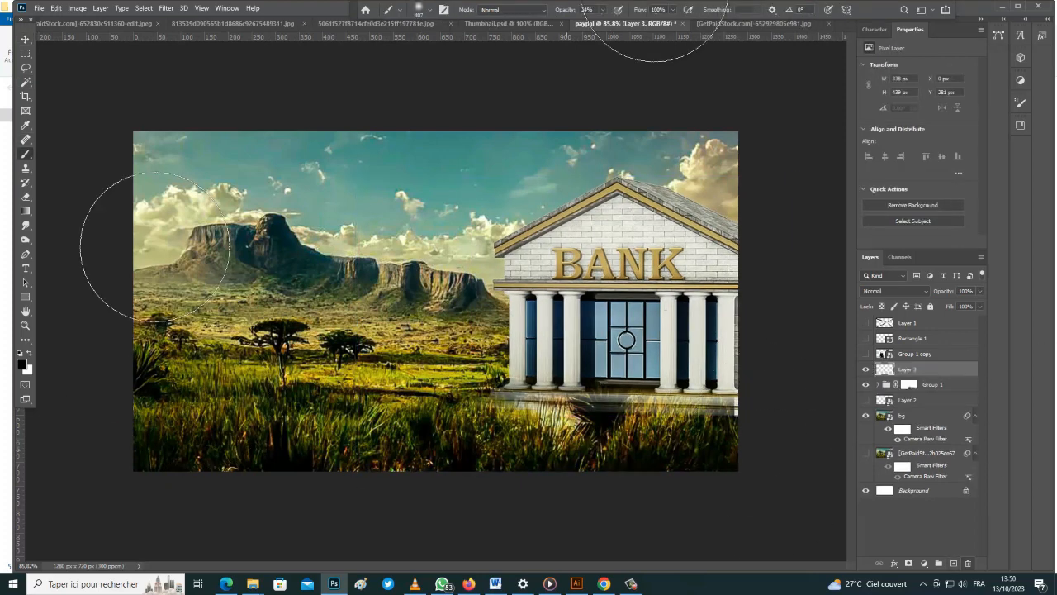
{"action": "mouse_move", "coordinate": [555, 422]}
{"action": "left_mouse_down"}
{"action": "mouse_move", "coordinate": [694, 417]}
{"action": "mouse_move", "coordinate": [256, 421]}
{"action": "left_mouse_up"}
{"action": "left_click", "coordinate": [415, 584]}
{"action": "left_click", "coordinate": [1038, 6]}
{"action": "left_click", "coordinate": [549, 584]}
{"action": "left_click", "coordinate": [671, 27]}
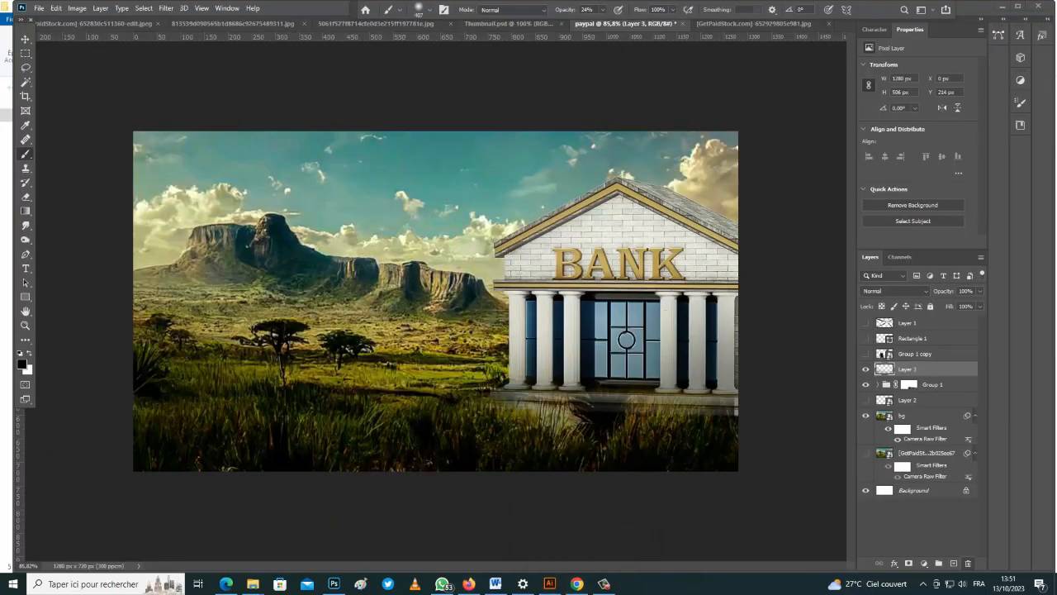
{"action": "left_click", "coordinate": [334, 584]}
Nudge the bank group slightly right, then darken its base and the grass with 34% brush opacity
{"action": "left_click", "coordinate": [932, 385]}
{"action": "key", "text": "v"}
{"action": "left_click_drag", "start_coordinate": [356, 96], "coordinate": [366, 96]}
{"action": "left_click", "coordinate": [907, 369]}
{"action": "key", "text": "b"}
{"action": "left_click_drag", "start_coordinate": [565, 10], "coordinate": [571, 10]}
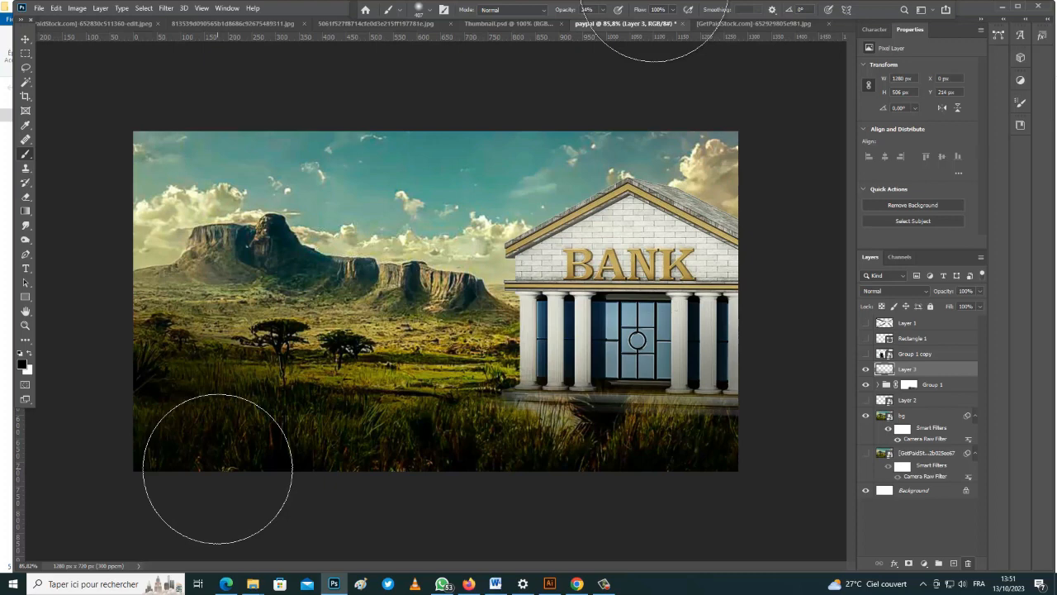
{"action": "mouse_move", "coordinate": [528, 408]}
{"action": "left_mouse_down"}
{"action": "mouse_move", "coordinate": [690, 384]}
{"action": "mouse_move", "coordinate": [479, 388]}
{"action": "mouse_move", "coordinate": [181, 430]}
{"action": "left_mouse_up"}
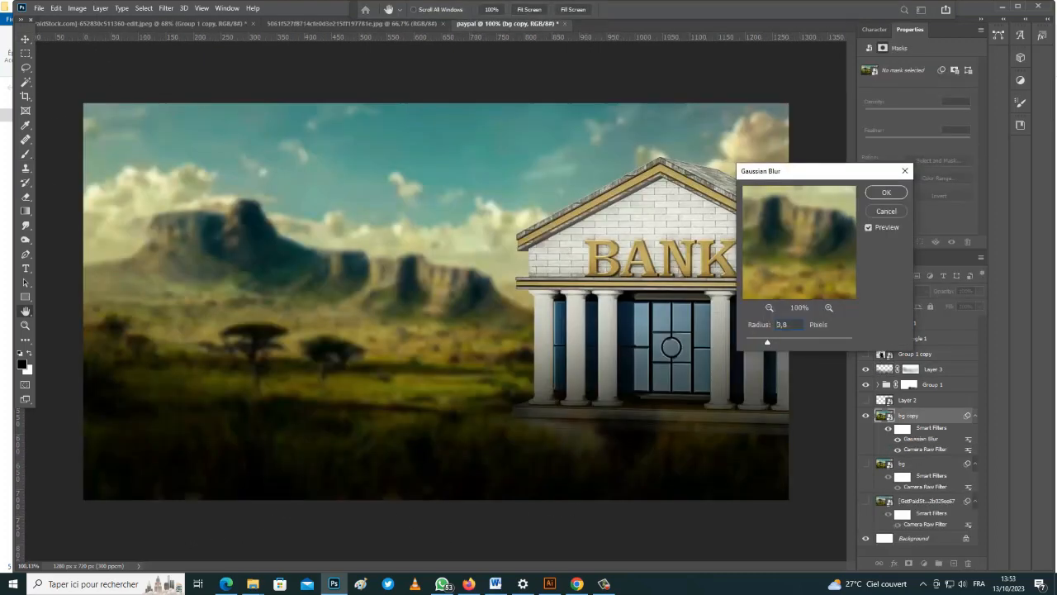
Apply a 3.8 px Gaussian Blur to the savanna background copy
{"action": "key", "text": "Down"}
{"action": "key", "text": "Down"}
{"action": "key", "text": "Down"}
{"action": "key", "text": "Down"}
{"action": "type", "text": "3,5"}
{"action": "key", "text": "Up"}
{"action": "key", "text": "Return"}
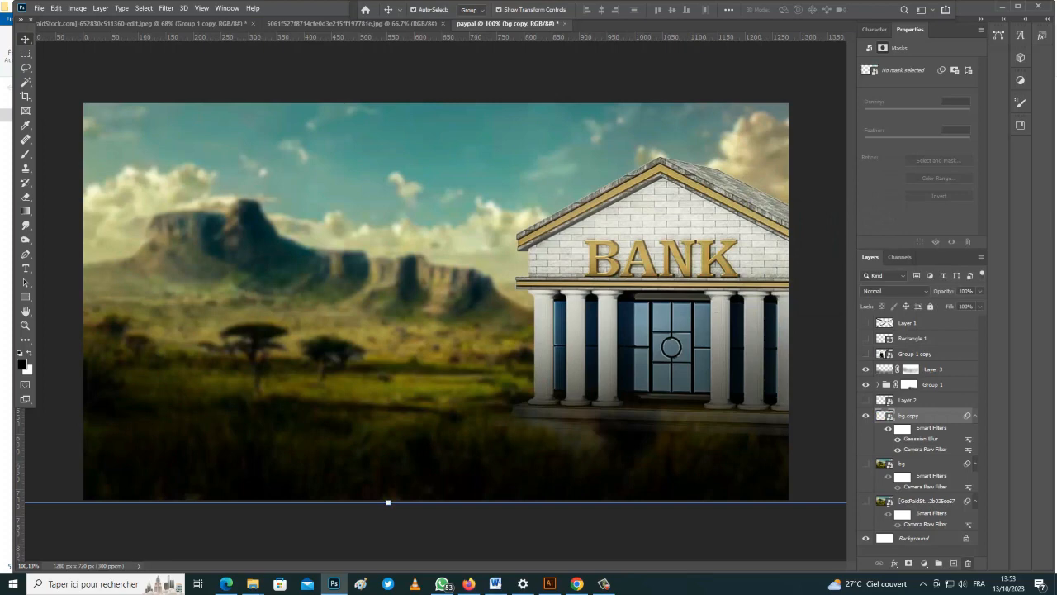
Duplicate the bank group, convert the copy to a smart object, and hide the original group
{"action": "left_click", "coordinate": [932, 385]}
{"action": "key", "text": "ctrl+j"}
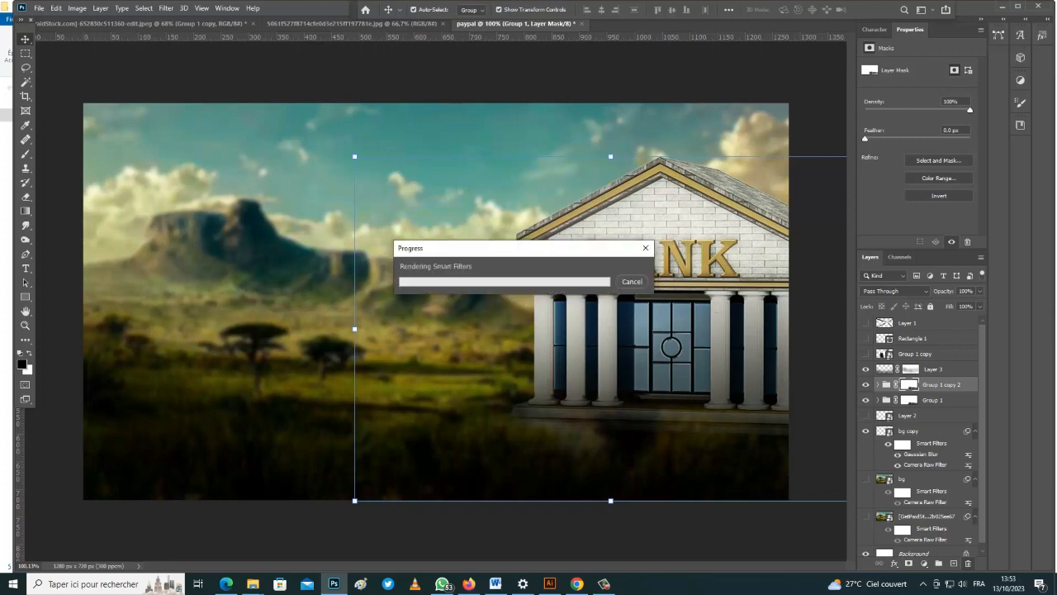
{"action": "right_click", "coordinate": [938, 385]}
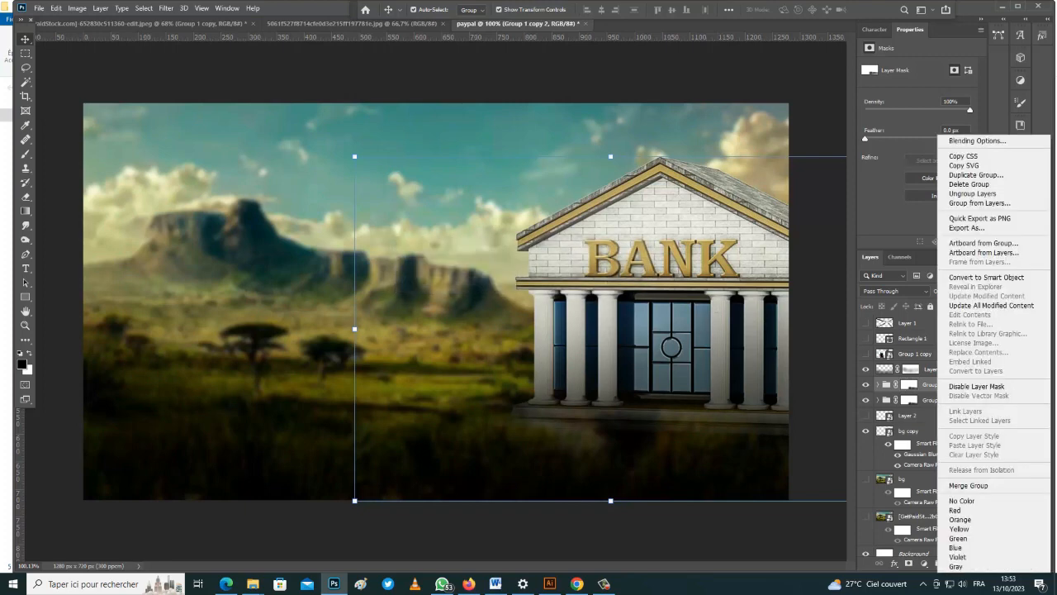
{"action": "left_click", "coordinate": [986, 276]}
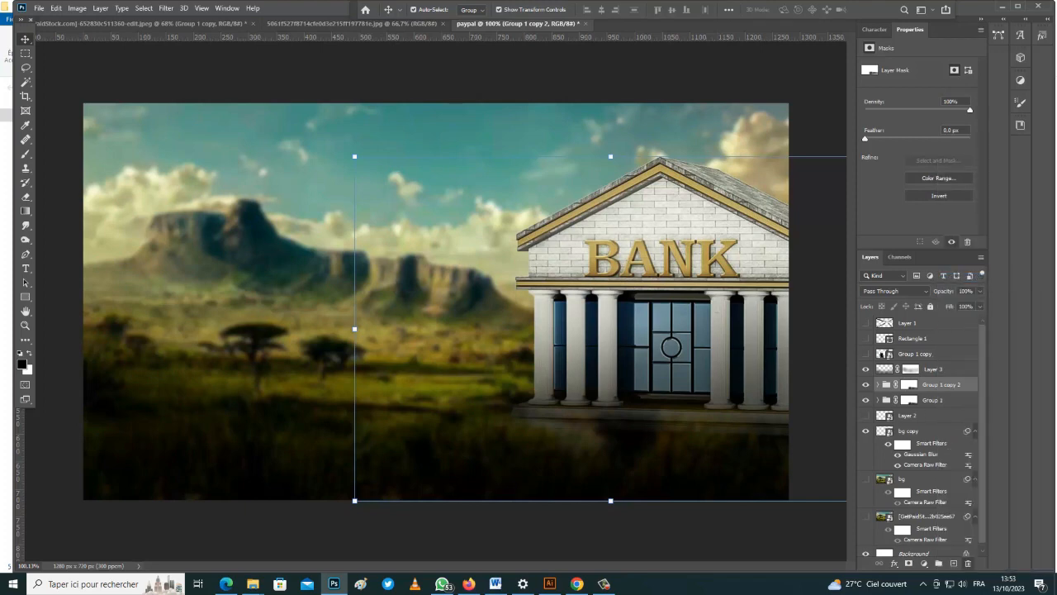
{"action": "left_click", "coordinate": [865, 400]}
{"action": "left_click", "coordinate": [866, 400]}
{"action": "left_click", "coordinate": [865, 399]}
Apply a light Gaussian Blur of about 1 px to the bank smart object
{"action": "left_click", "coordinate": [166, 8]}
{"action": "mouse_move", "coordinate": [172, 133]}
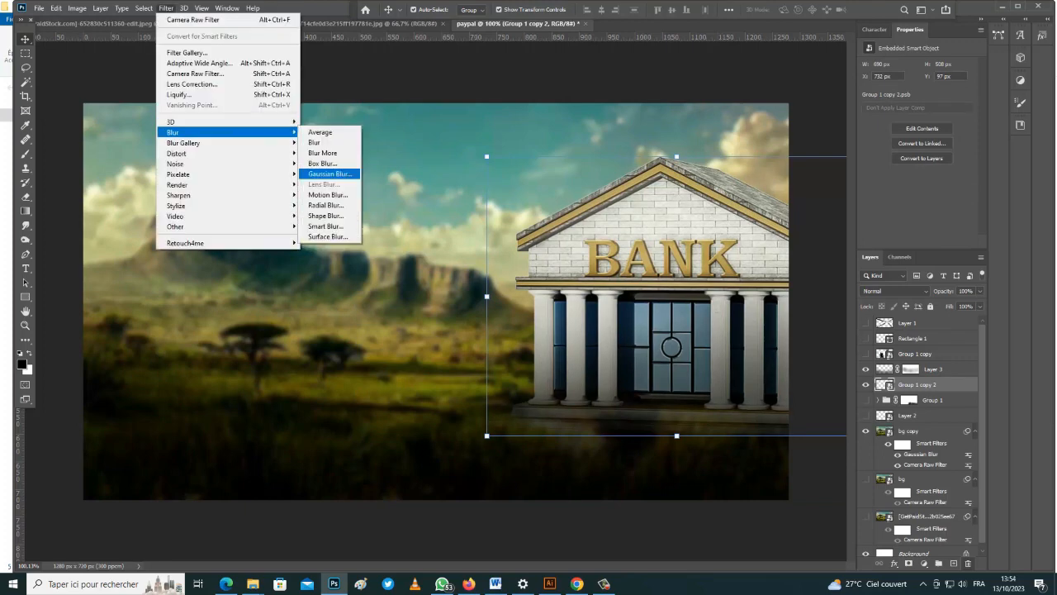
{"action": "left_click", "coordinate": [329, 173]}
{"action": "left_click_drag", "start_coordinate": [751, 342], "coordinate": [751, 342]}
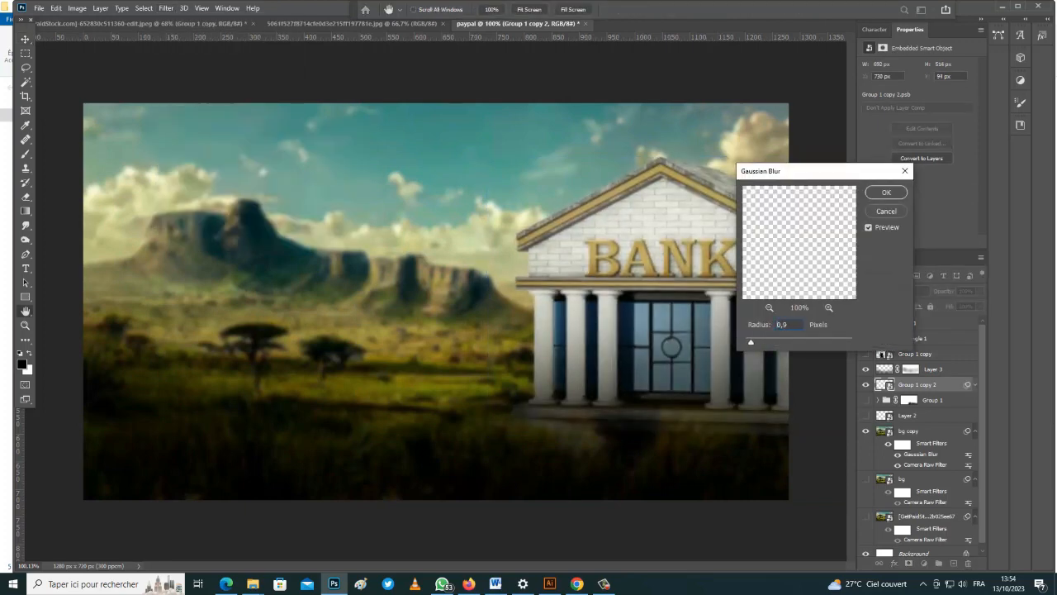
{"action": "left_click", "coordinate": [886, 192]}
{"action": "left_click", "coordinate": [512, 182]}
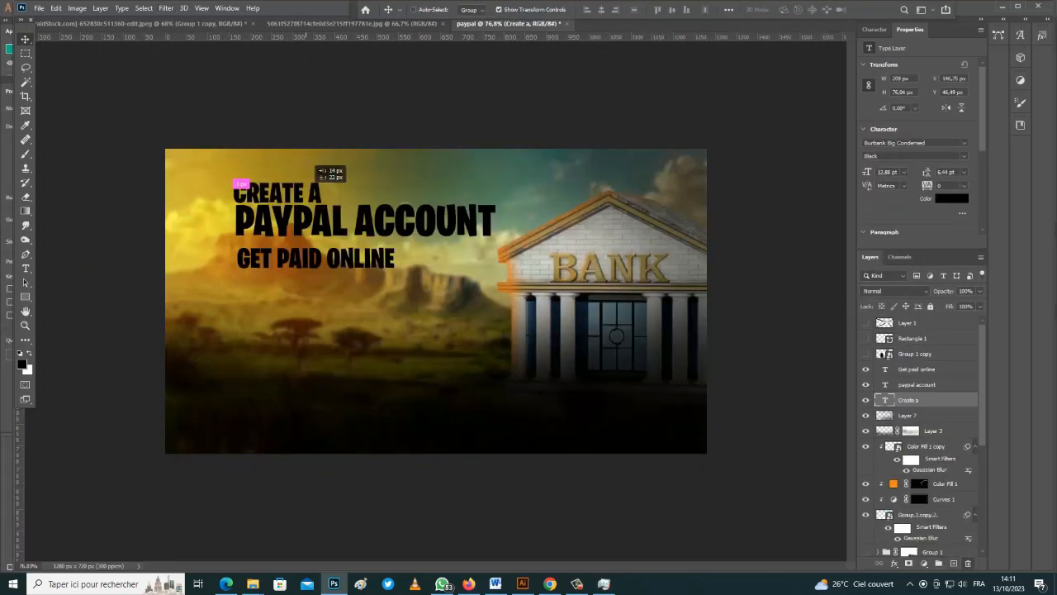
Reposition the CREATE A line and move GET PAID ONLINE about 38 px lower
{"action": "left_click_drag", "start_coordinate": [300, 147], "coordinate": [314, 160]}
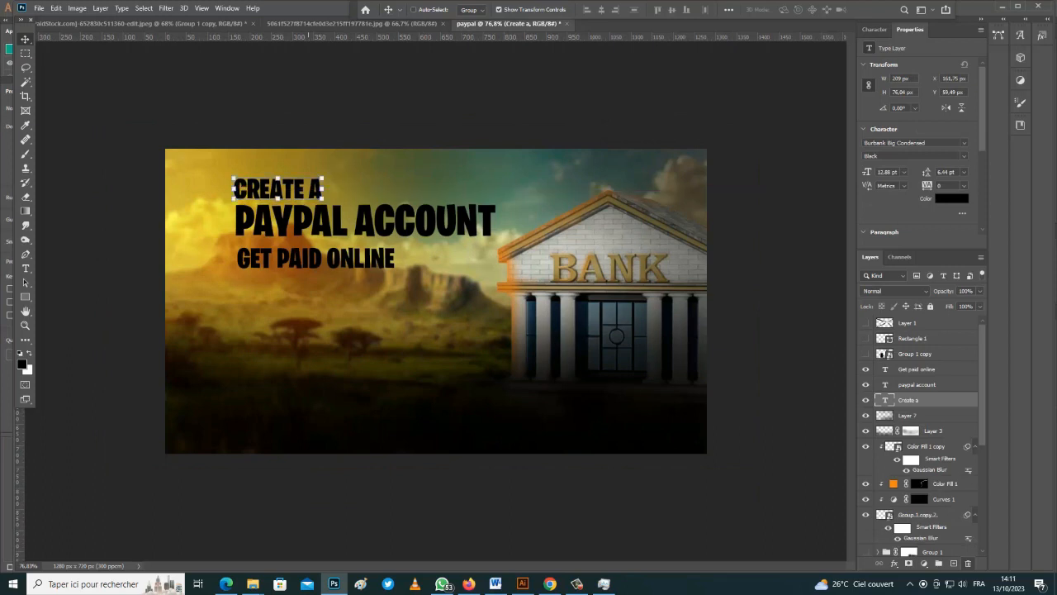
{"action": "left_click", "coordinate": [330, 259]}
{"action": "left_click", "coordinate": [340, 223]}
{"action": "left_click_drag", "start_coordinate": [358, 259], "coordinate": [365, 290]}
{"action": "left_click", "coordinate": [373, 220]}
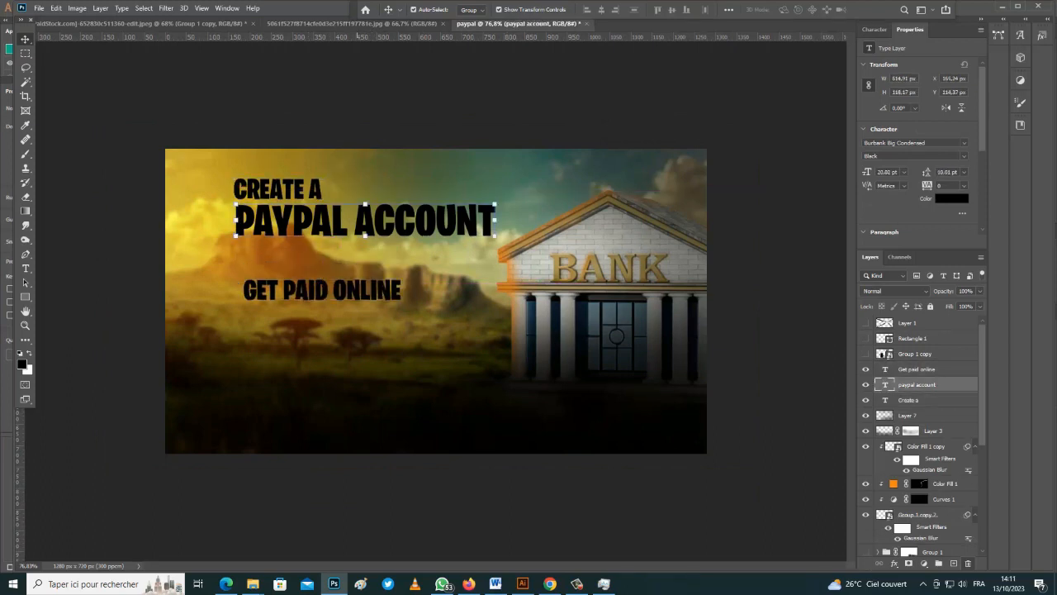
Break PAYPAL ACCOUNT so ACCOUNT sits on its own line, and left-align both lines
{"action": "key", "text": "y"}
{"action": "key", "text": "t"}
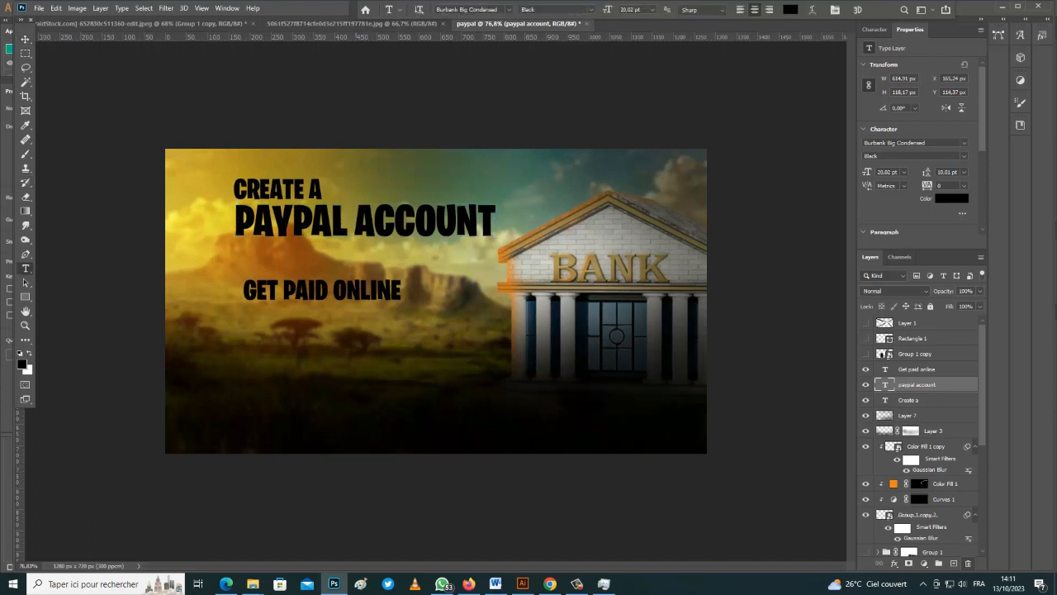
{"action": "left_click", "coordinate": [356, 222]}
{"action": "key", "text": "Return"}
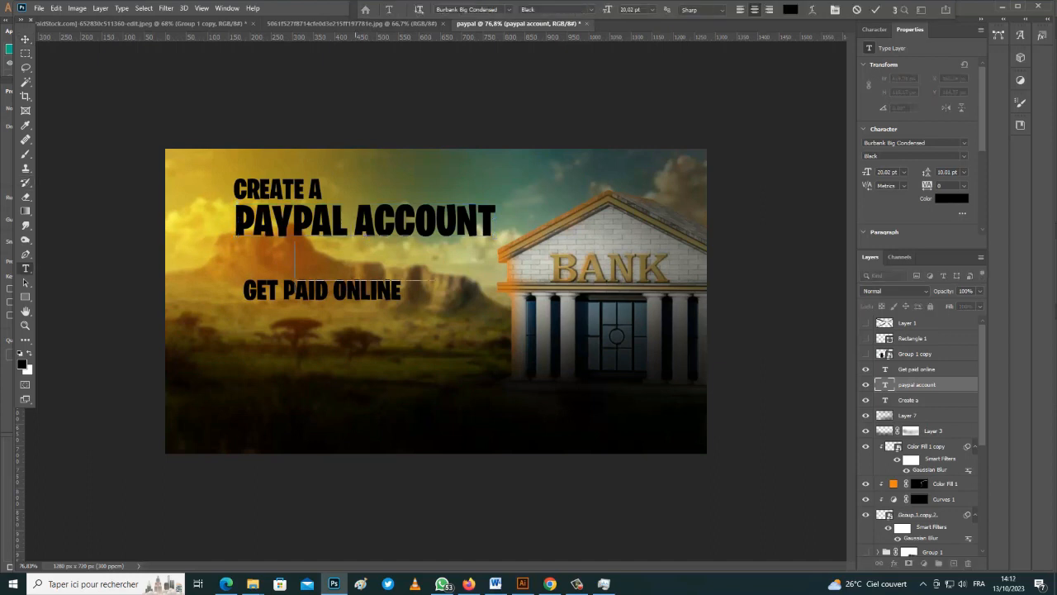
{"action": "key", "text": "ctrl+a"}
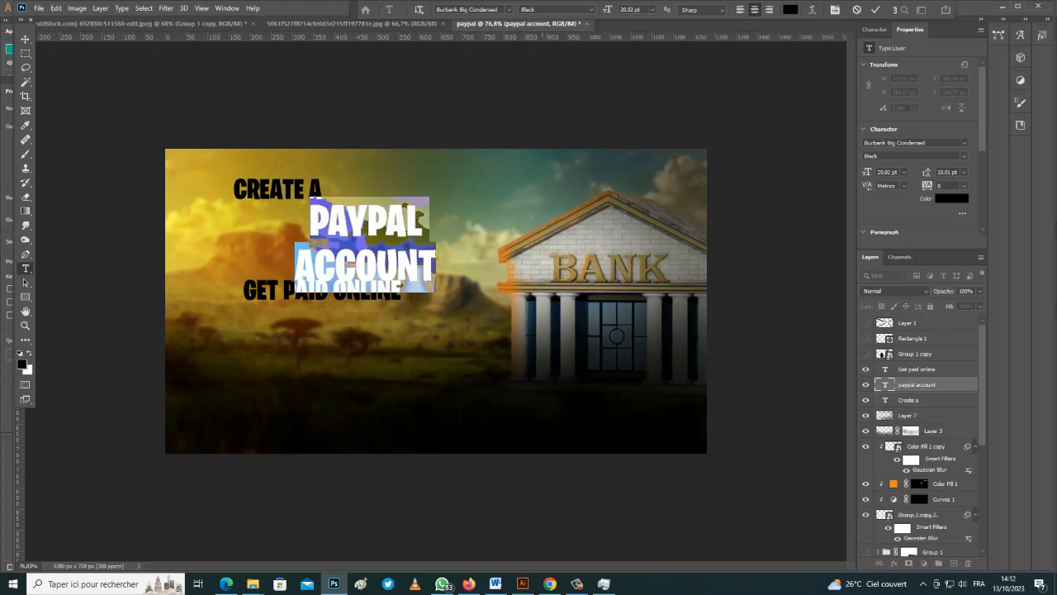
{"action": "scroll", "coordinate": [919, 148], "scroll_direction": "down", "scroll_amount": 3}
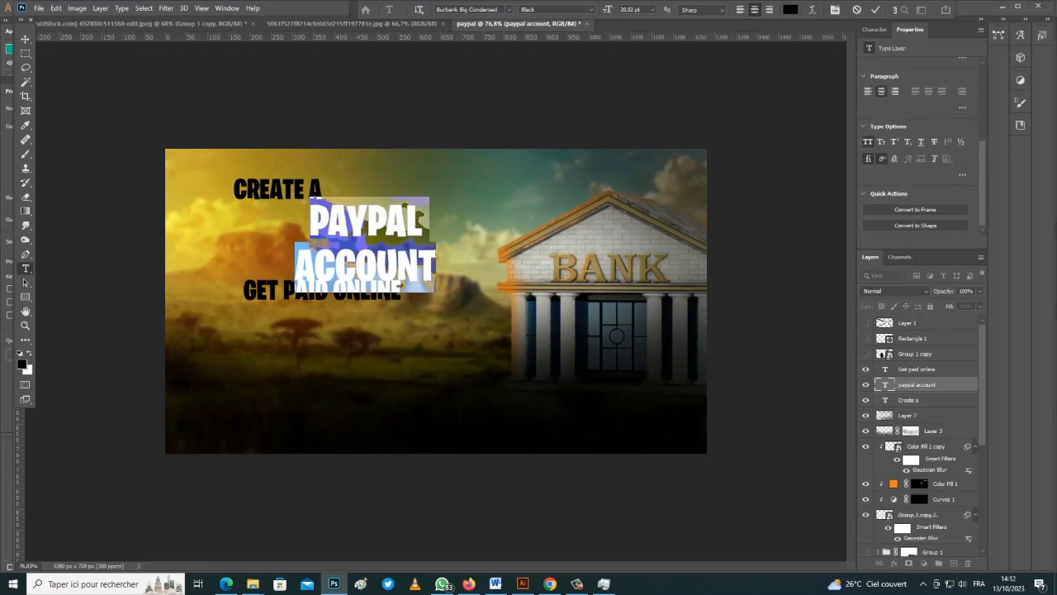
{"action": "left_click", "coordinate": [868, 91]}
{"action": "left_click", "coordinate": [25, 39]}
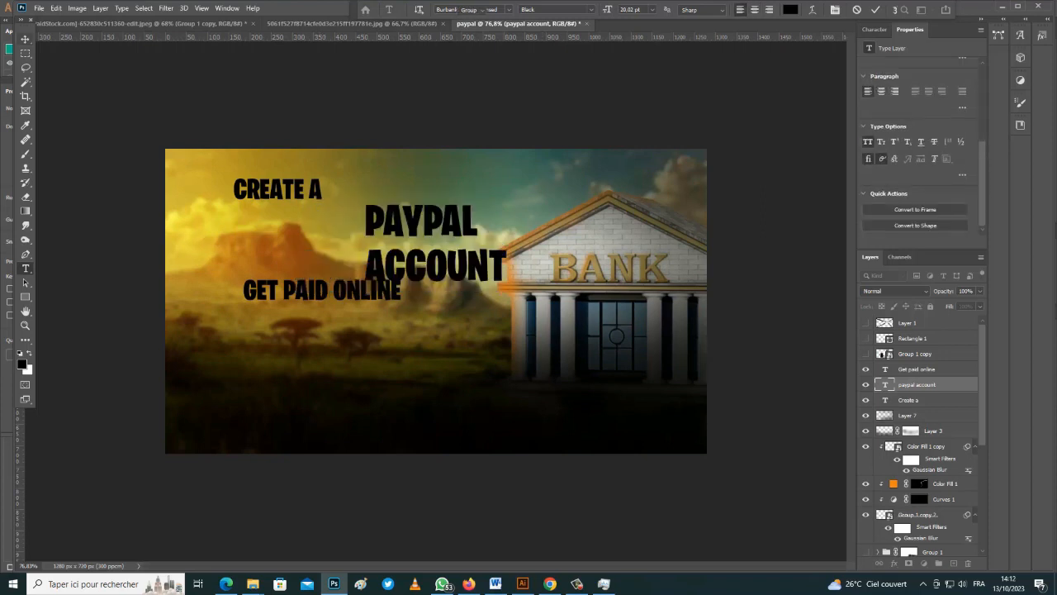
Set PAYPAL ACCOUNT's leading to 6 pt and move it under CREATE A
{"action": "left_click", "coordinate": [307, 191]}
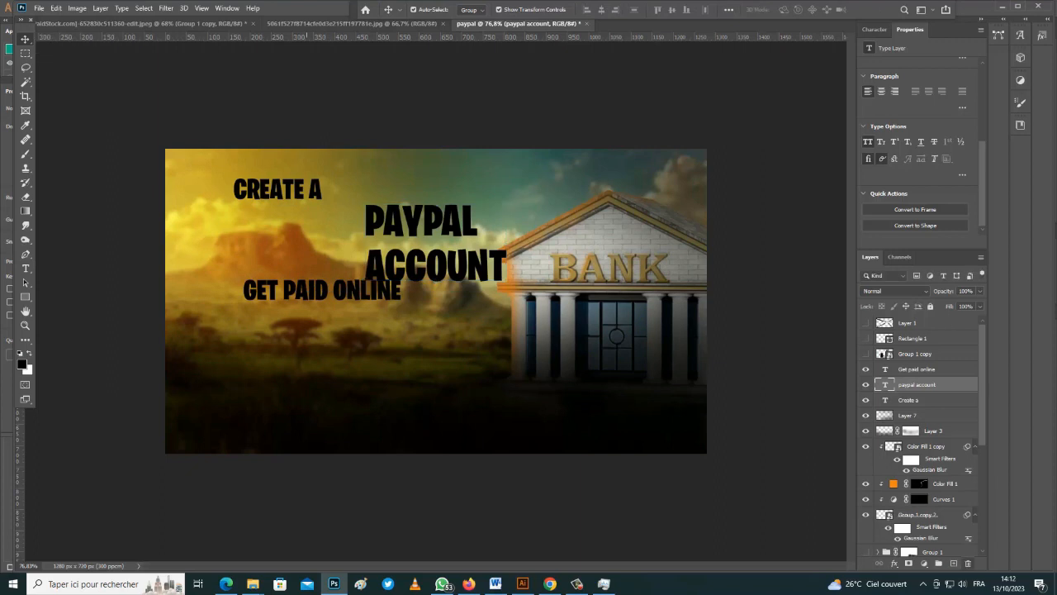
{"action": "left_click_drag", "start_coordinate": [461, 203], "coordinate": [330, 209]}
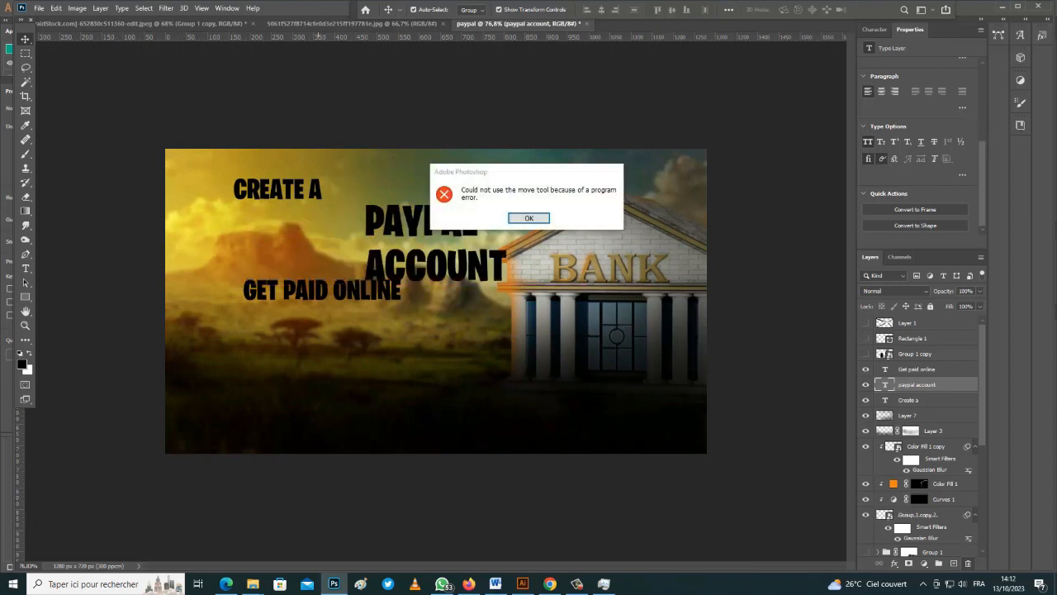
{"action": "left_click", "coordinate": [528, 217]}
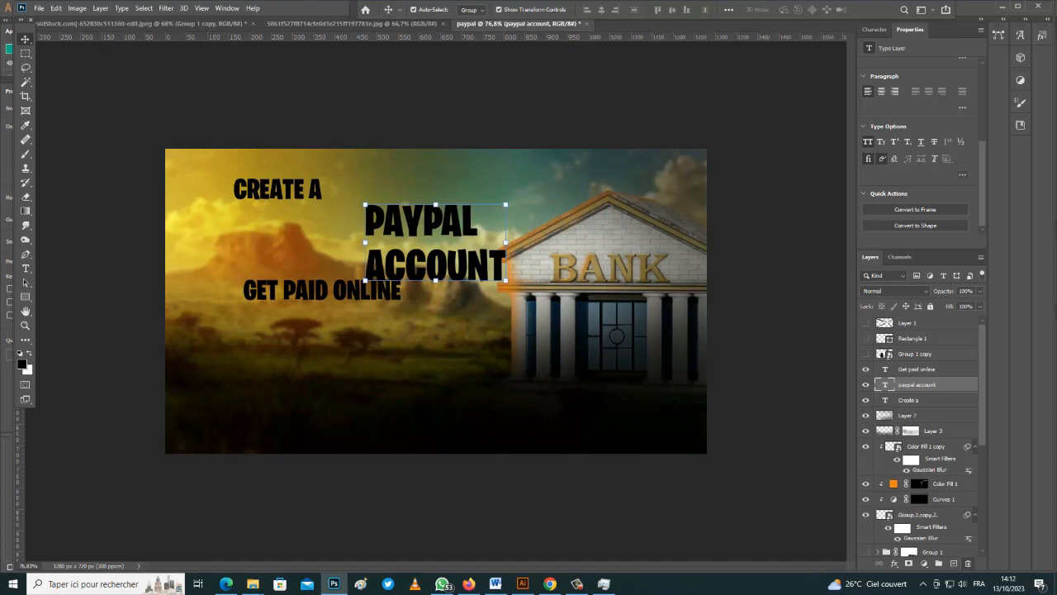
{"action": "scroll", "coordinate": [919, 148], "scroll_direction": "up", "scroll_amount": 5}
{"action": "left_click", "coordinate": [964, 144]}
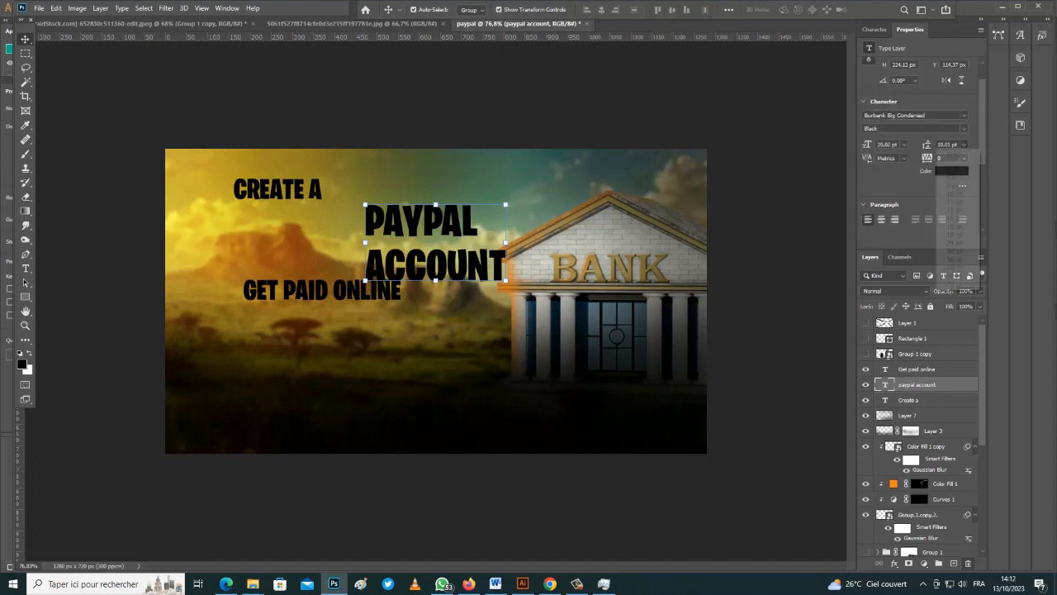
{"action": "left_click", "coordinate": [953, 169]}
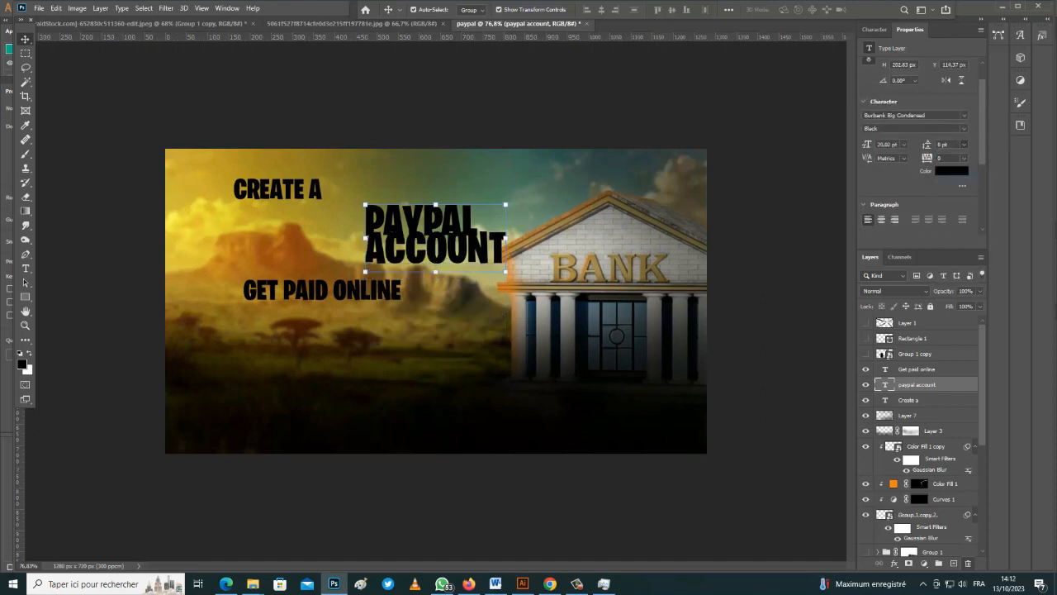
{"action": "left_click_drag", "start_coordinate": [457, 197], "coordinate": [265, 196]}
{"action": "key", "text": "Return"}
{"action": "left_click", "coordinate": [904, 145]}
Set GET PAID ONLINE to 10 pt and move it up under ACCOUNT
{"action": "left_click", "coordinate": [894, 176]}
{"action": "left_click", "coordinate": [347, 291]}
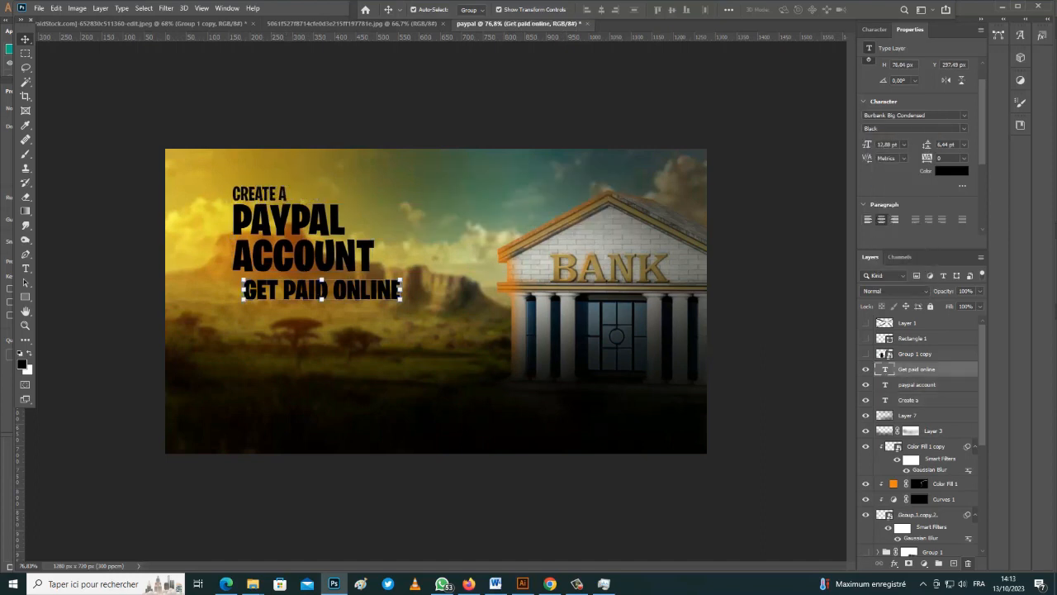
{"action": "left_click", "coordinate": [904, 144]}
{"action": "left_click", "coordinate": [894, 186]}
{"action": "left_click_drag", "start_coordinate": [346, 292], "coordinate": [508, 186]}
Duplicate the GET PAID ONLINE layer and retype it as 'In africa'
{"action": "key", "text": "ctrl+j"}
{"action": "double_click", "coordinate": [316, 285]}
{"action": "type", "text": "In africa"}
{"action": "key", "text": "ctrl+Return"}
{"action": "left_click", "coordinate": [909, 416]}
Select all the headline text layers and move the block down
{"action": "left_click", "coordinate": [917, 400], "text": "ctrl"}
{"action": "left_click", "coordinate": [917, 385], "text": "ctrl"}
{"action": "left_click_drag", "start_coordinate": [294, 254], "coordinate": [289, 303]}
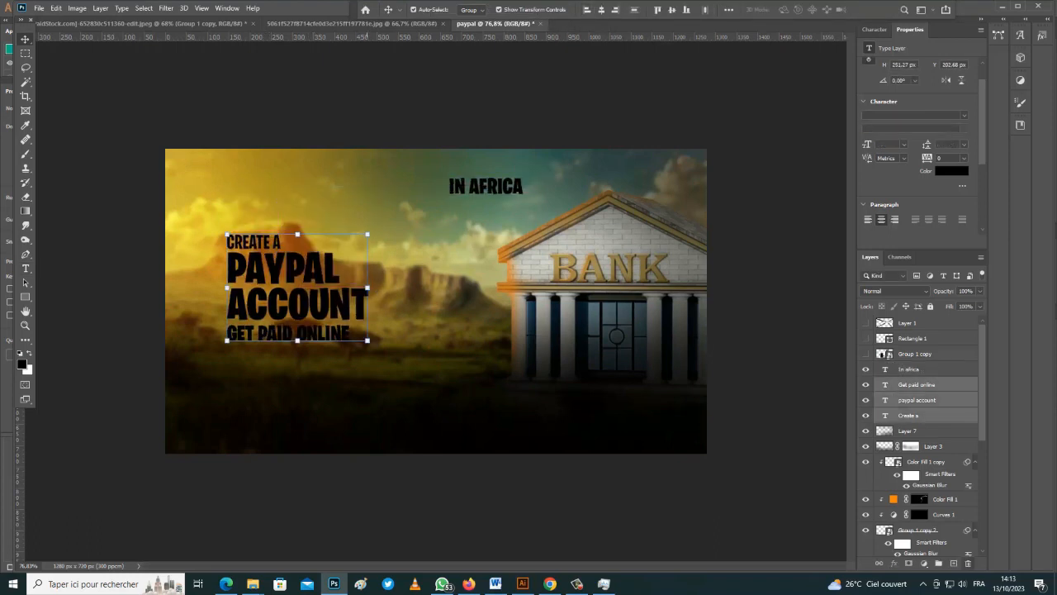
Enlarge the headline block and set the text's stroke colour to the blue sampled from the blue bar
{"action": "left_click_drag", "start_coordinate": [368, 235], "coordinate": [390, 217]}
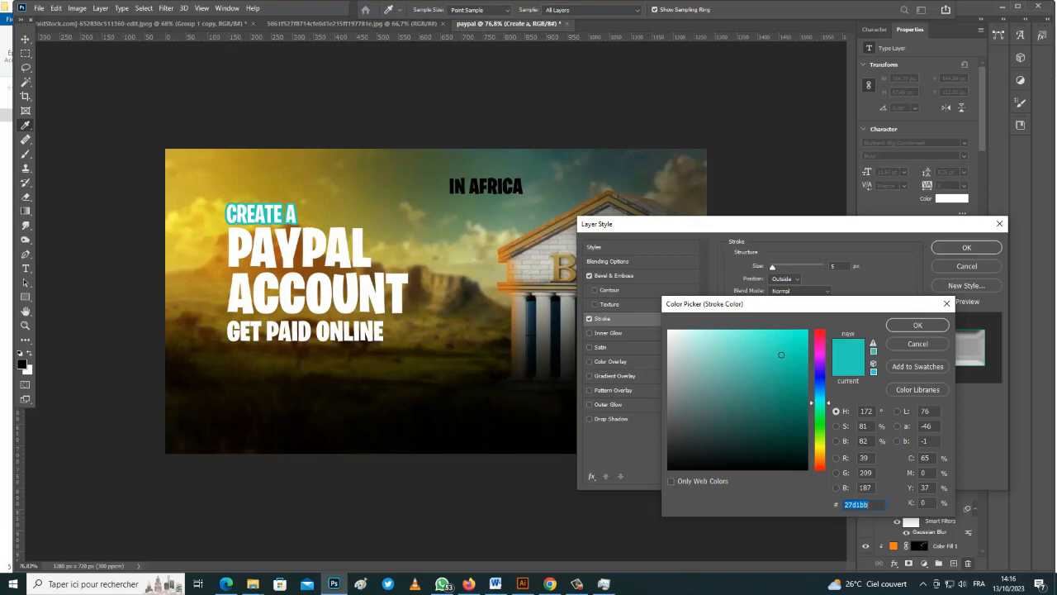
{"action": "key", "text": "Return"}
{"action": "left_click_drag", "start_coordinate": [768, 224], "coordinate": [260, 280]}
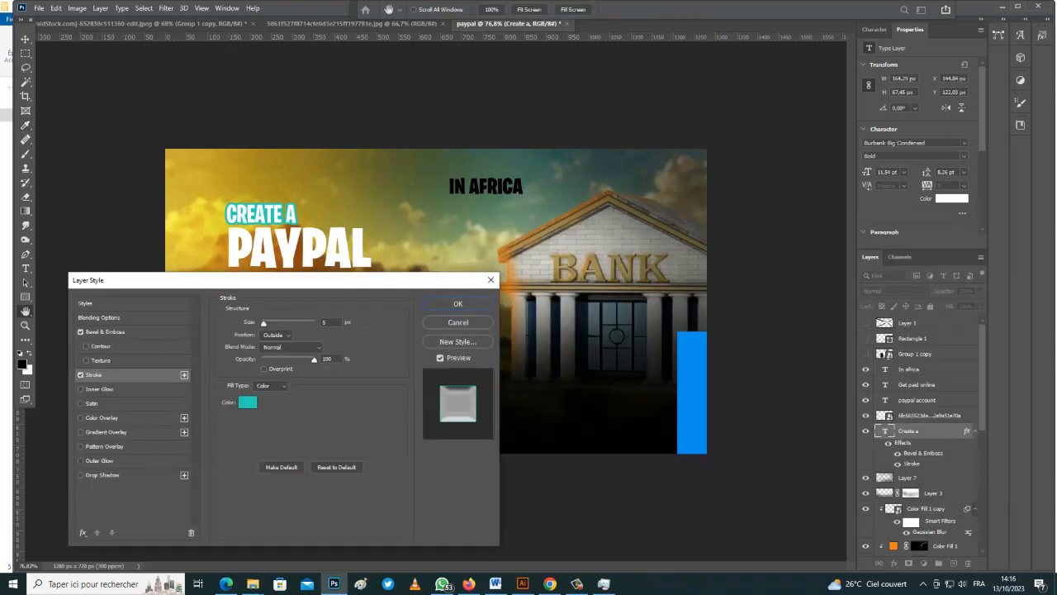
{"action": "left_click", "coordinate": [247, 402]}
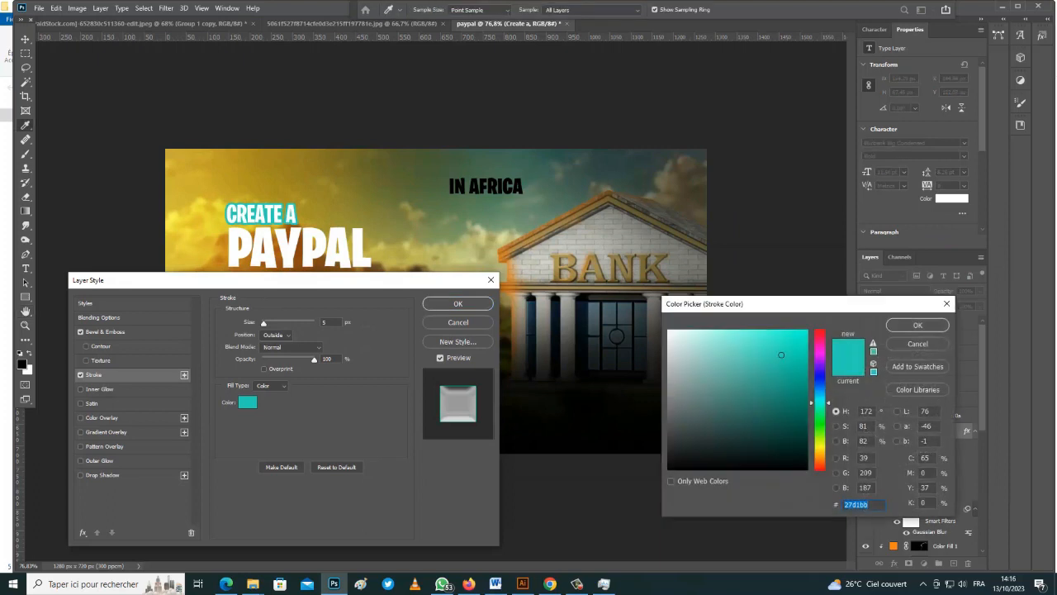
{"action": "left_click_drag", "start_coordinate": [727, 303], "coordinate": [711, 398]}
{"action": "left_click", "coordinate": [684, 364]}
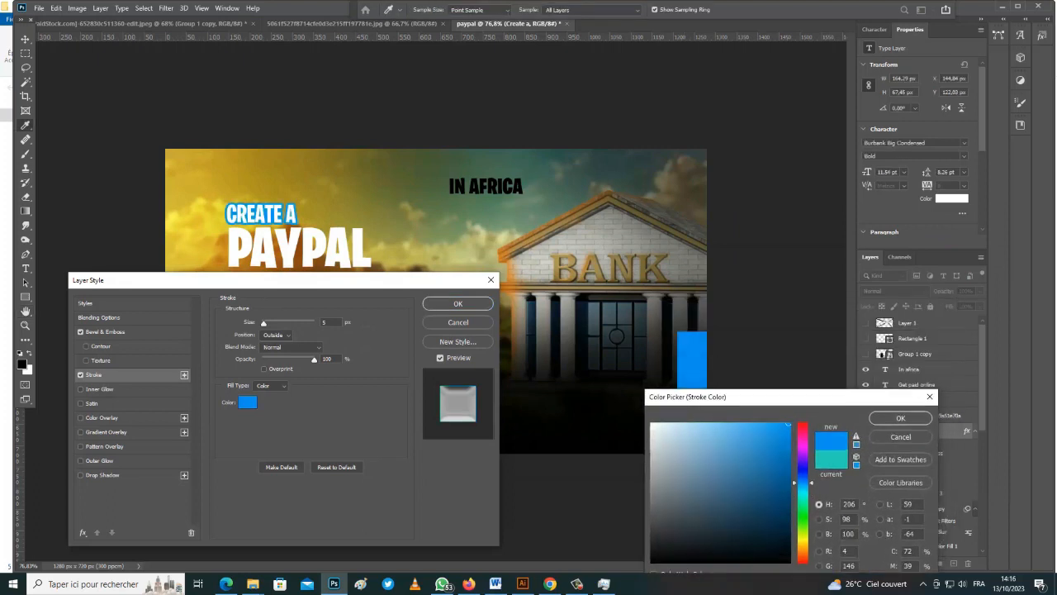
{"action": "key", "text": "Return"}
{"action": "key", "text": "Return"}
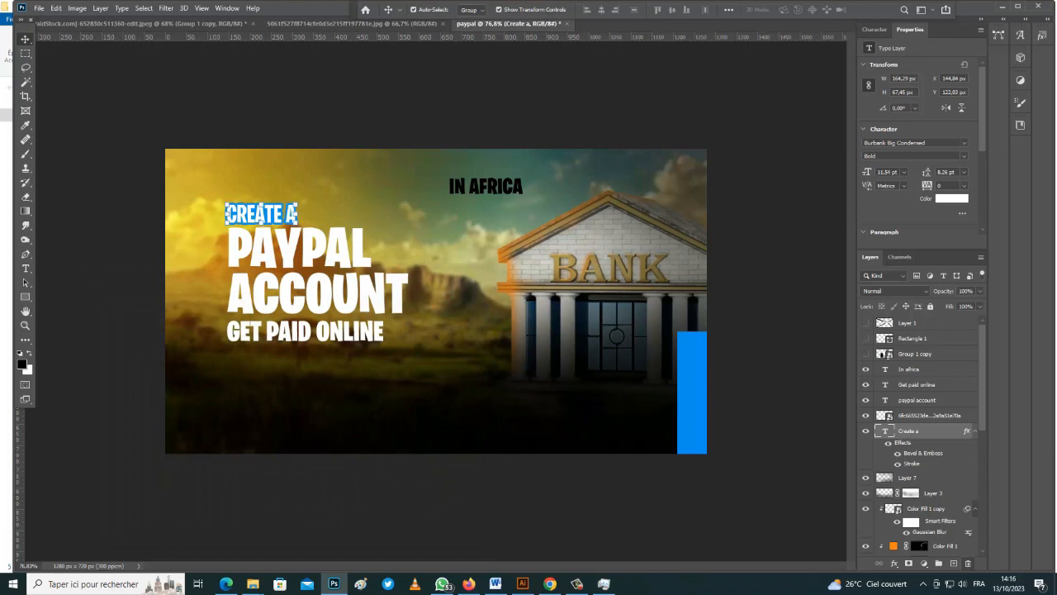
Add a gradient overlay in the Create a layer's style settings
{"action": "double_click", "coordinate": [940, 431]}
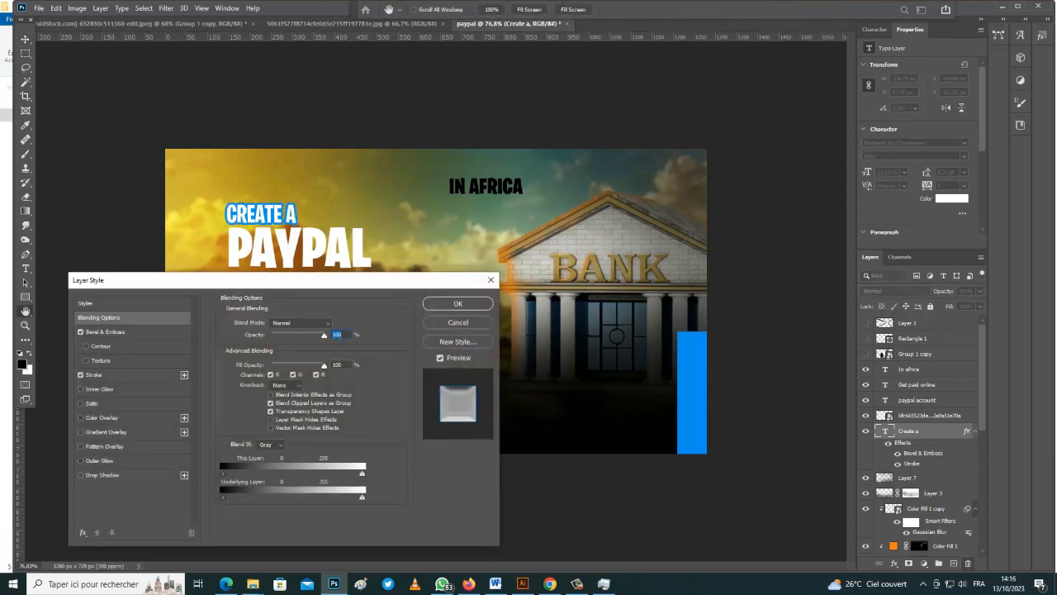
{"action": "left_click_drag", "start_coordinate": [309, 280], "coordinate": [701, 243]}
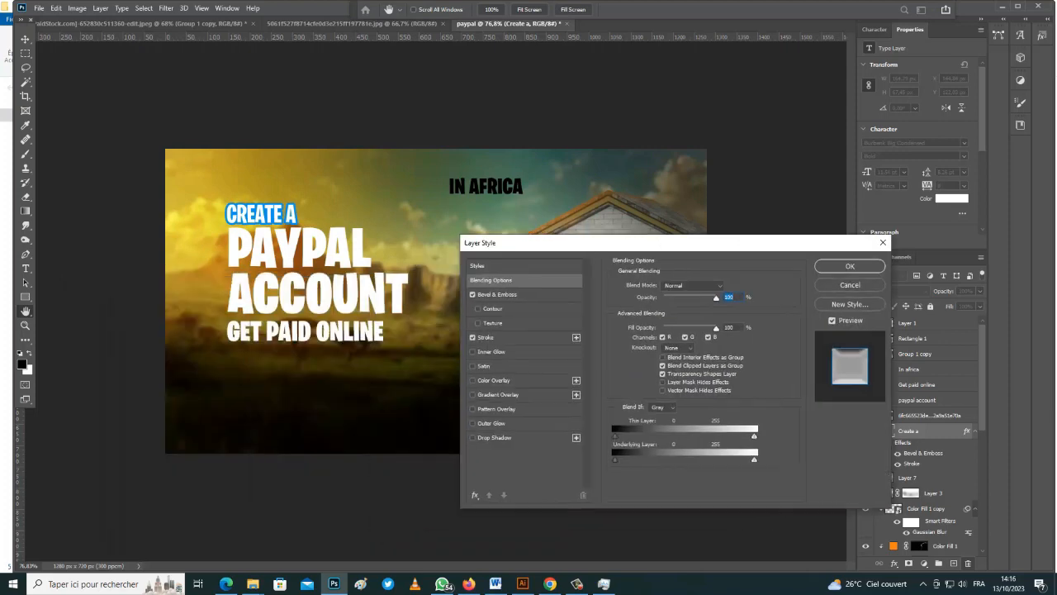
{"action": "left_click", "coordinate": [498, 395]}
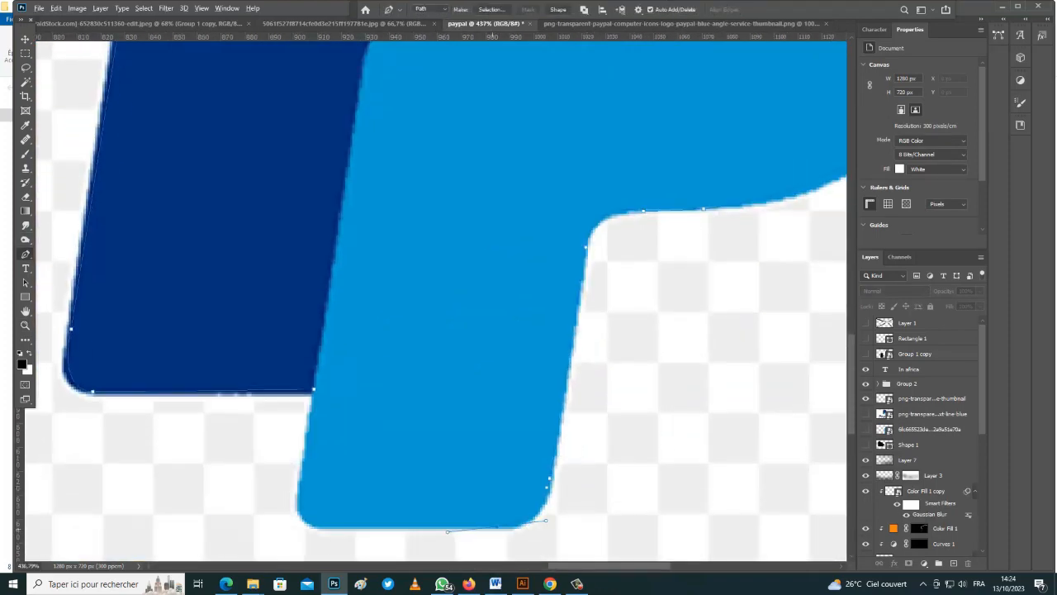
Continue the pen path with curved points along the PayPal logo's lower edge
{"action": "left_click", "coordinate": [497, 527], "text": "alt"}
{"action": "left_click", "coordinate": [318, 526]}
{"action": "left_click_drag", "start_coordinate": [298, 478], "coordinate": [294, 520]}
Convert the logo path to a selection, pick the PayPal logo layer, and add a Stroke effect
{"action": "left_click", "coordinate": [491, 9]}
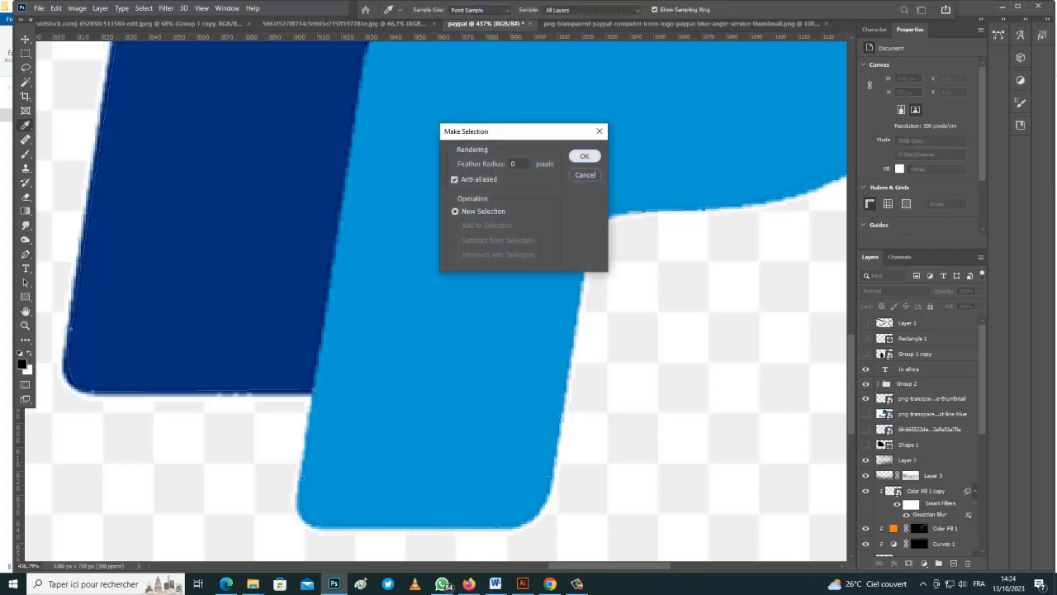
{"action": "left_click", "coordinate": [586, 155]}
{"action": "left_click", "coordinate": [932, 398]}
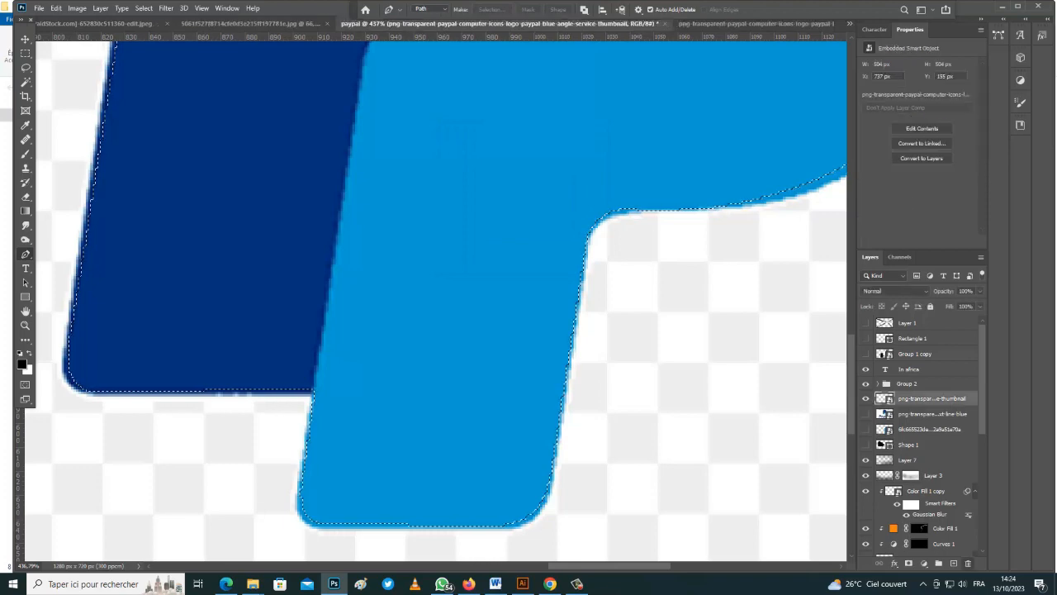
{"action": "left_click", "coordinate": [895, 563]}
{"action": "left_click", "coordinate": [905, 478]}
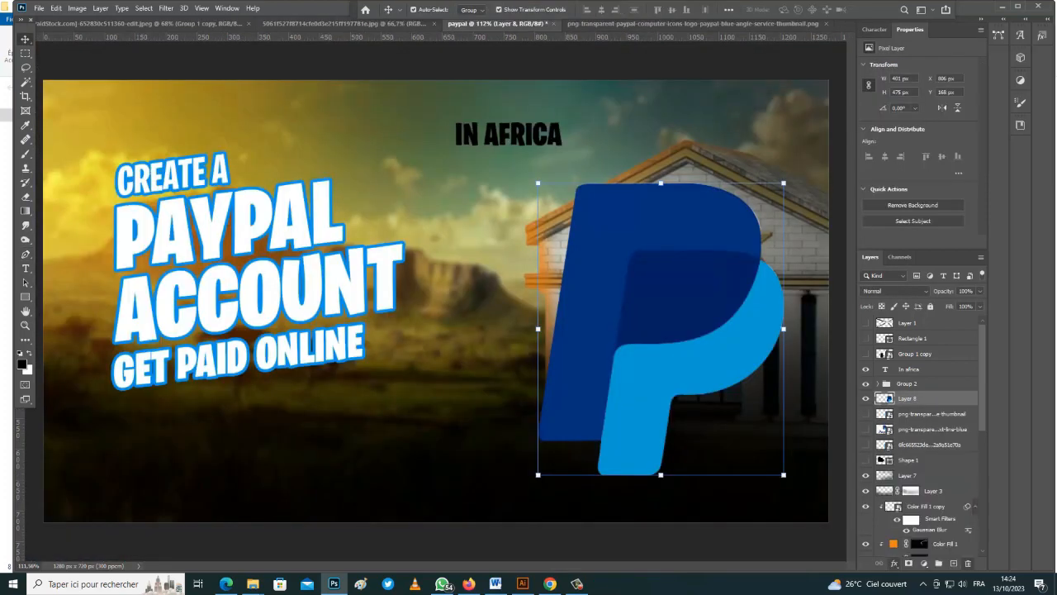
Give the PayPal logo a white 27 px outline stroke
{"action": "left_click_drag", "start_coordinate": [495, 250], "coordinate": [217, 206]}
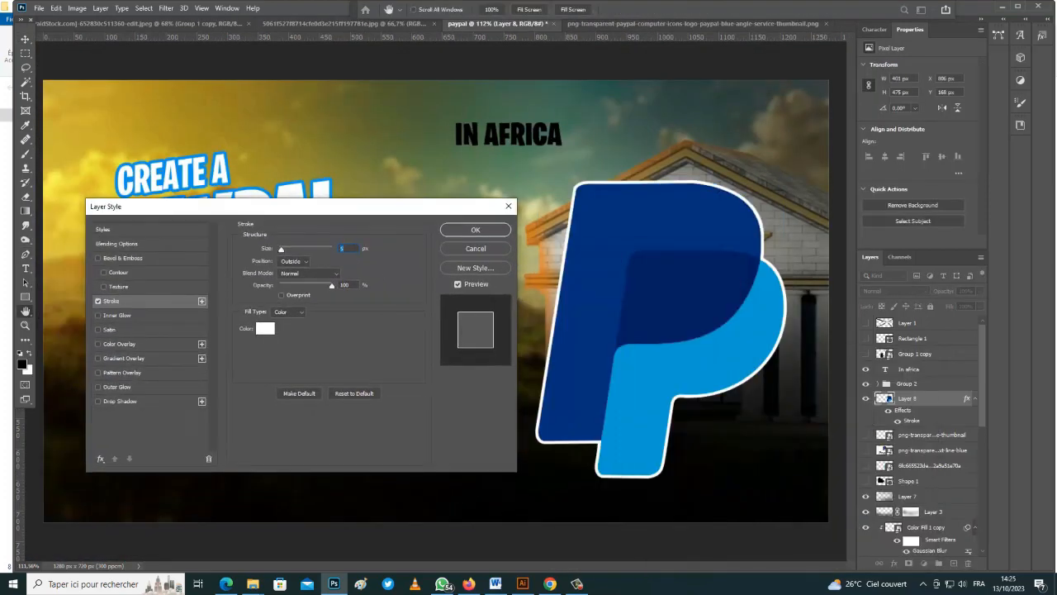
{"action": "type", "text": "43"}
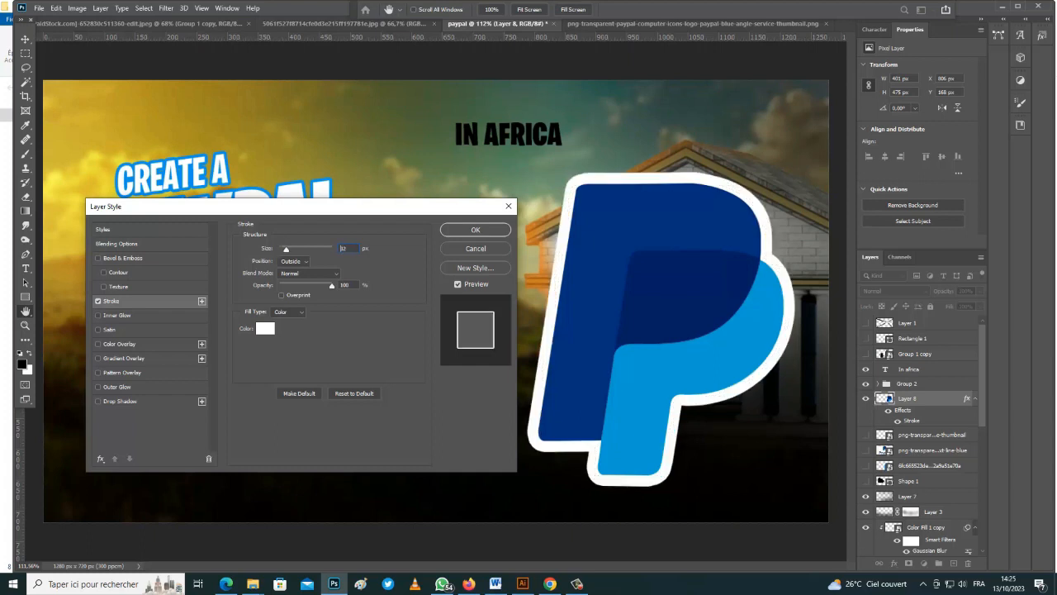
{"action": "left_click_drag", "start_coordinate": [291, 250], "coordinate": [288, 249]}
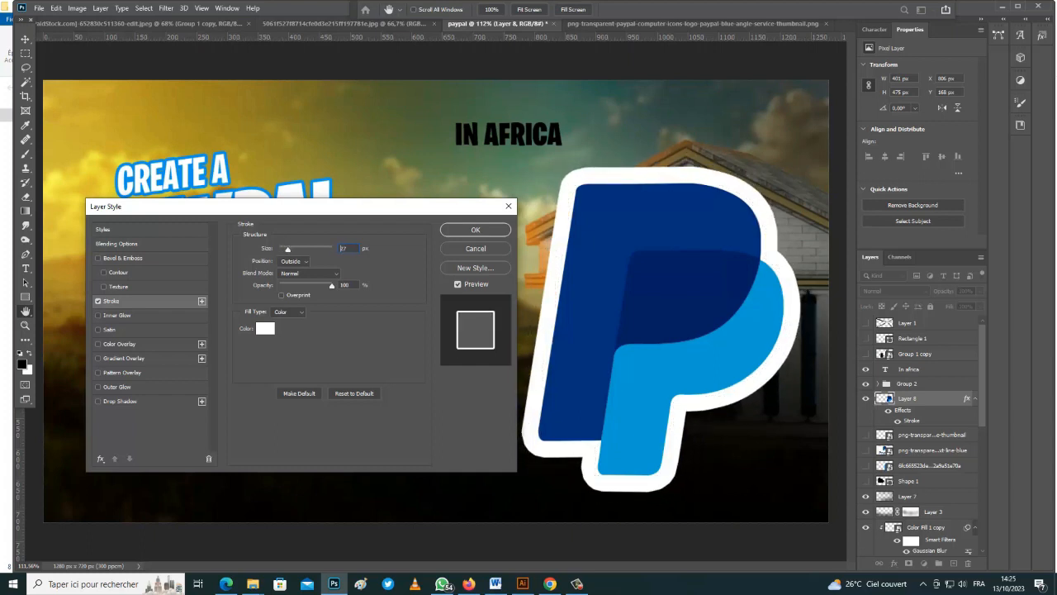
{"action": "left_click", "coordinate": [476, 230]}
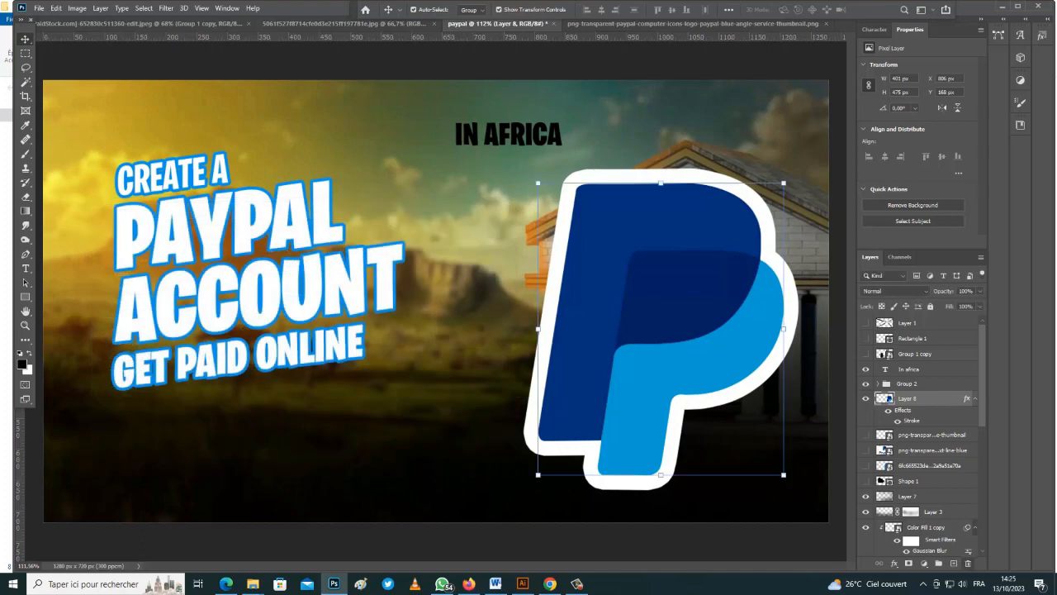
Convert the logo layer to a smart object, shrink it and place it above the bank
{"action": "right_click", "coordinate": [925, 398]}
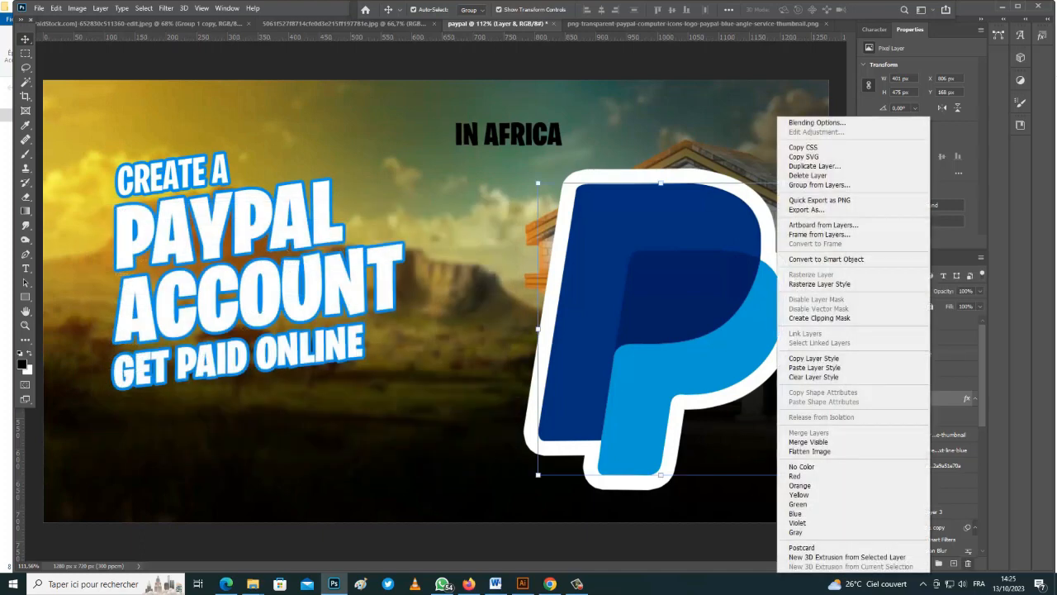
{"action": "left_click", "coordinate": [826, 258]}
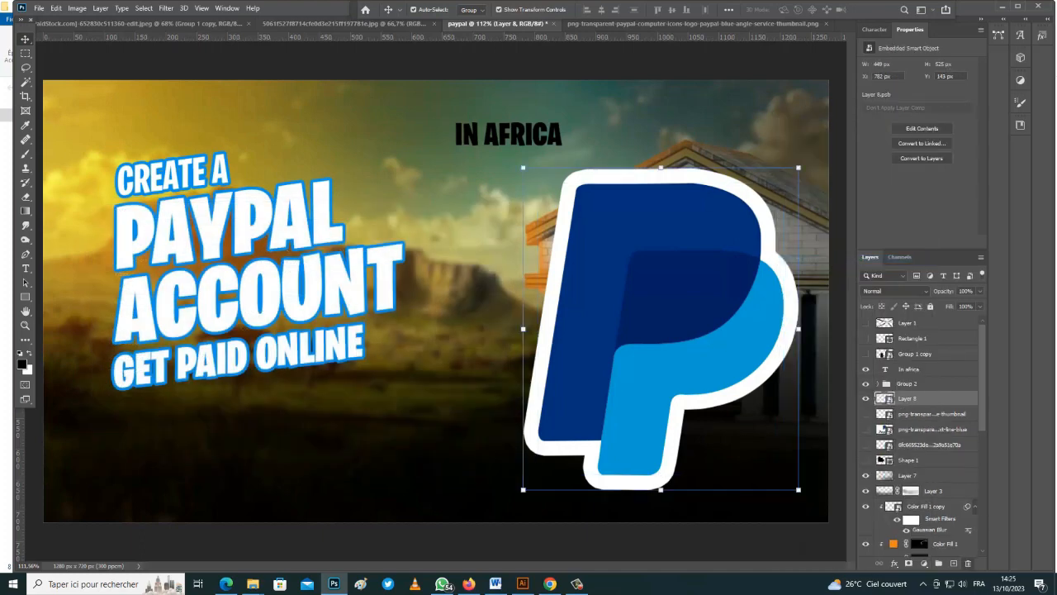
{"action": "scroll", "coordinate": [692, 302], "scroll_direction": "down", "scroll_amount": 4}
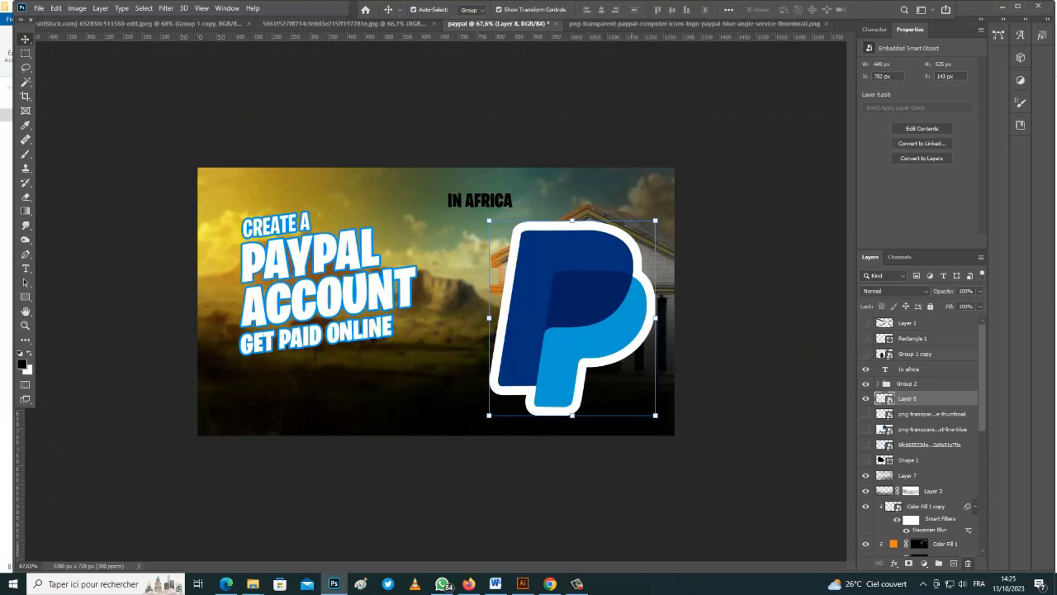
{"action": "left_click_drag", "start_coordinate": [655, 221], "coordinate": [590, 307]}
{"action": "left_click_drag", "start_coordinate": [537, 359], "coordinate": [602, 222]}
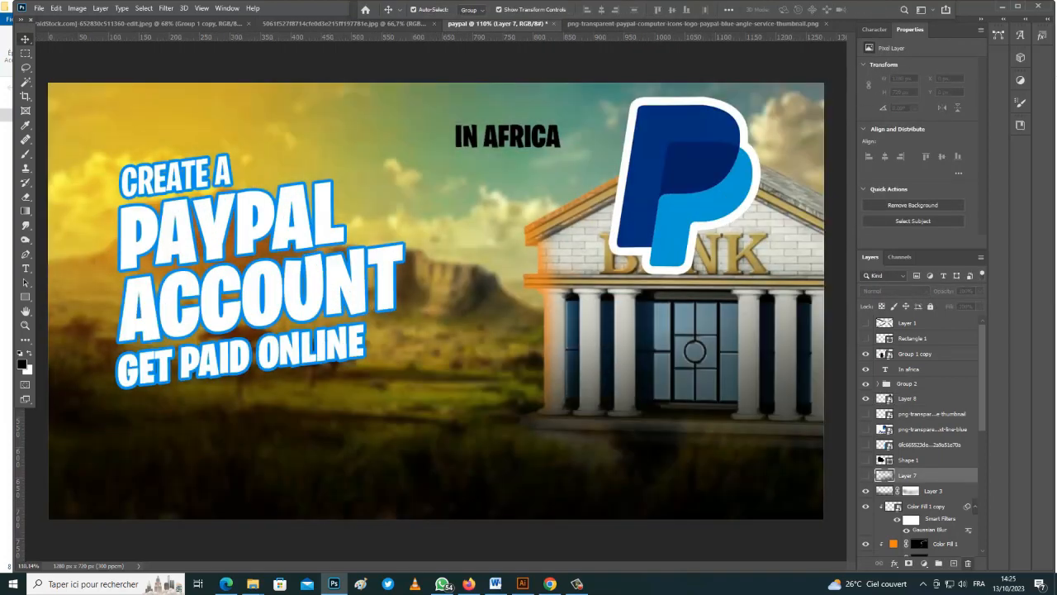
{"action": "key", "text": "ctrl+minus"}
{"action": "key", "text": "ctrl+t"}
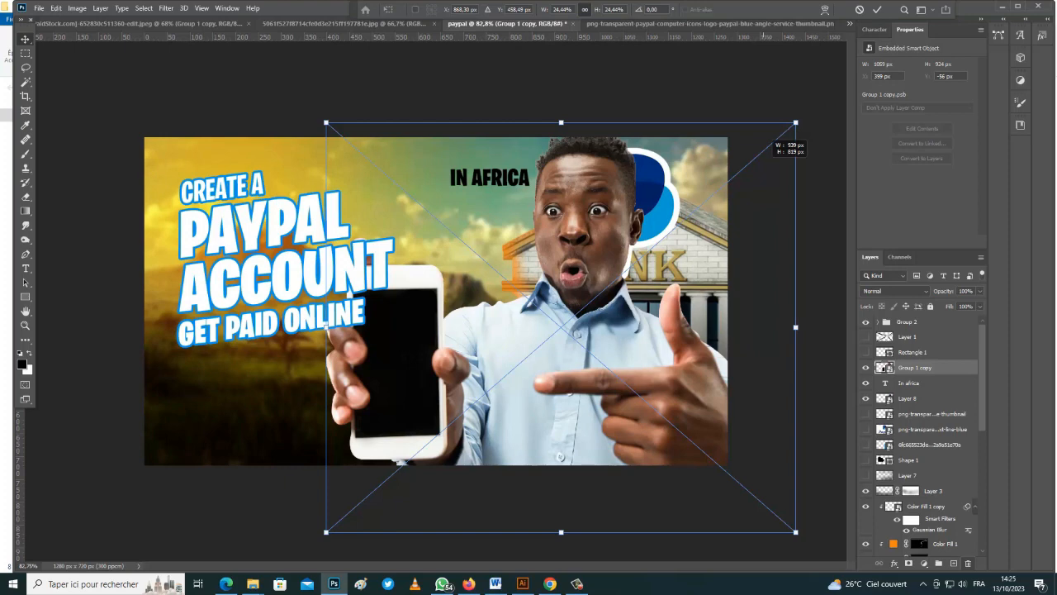
Shrink the man with the phone and shift him up-right, then drag the PayPal logo below GET PAID ONLINE
{"action": "left_click_drag", "start_coordinate": [798, 123], "coordinate": [758, 154]}
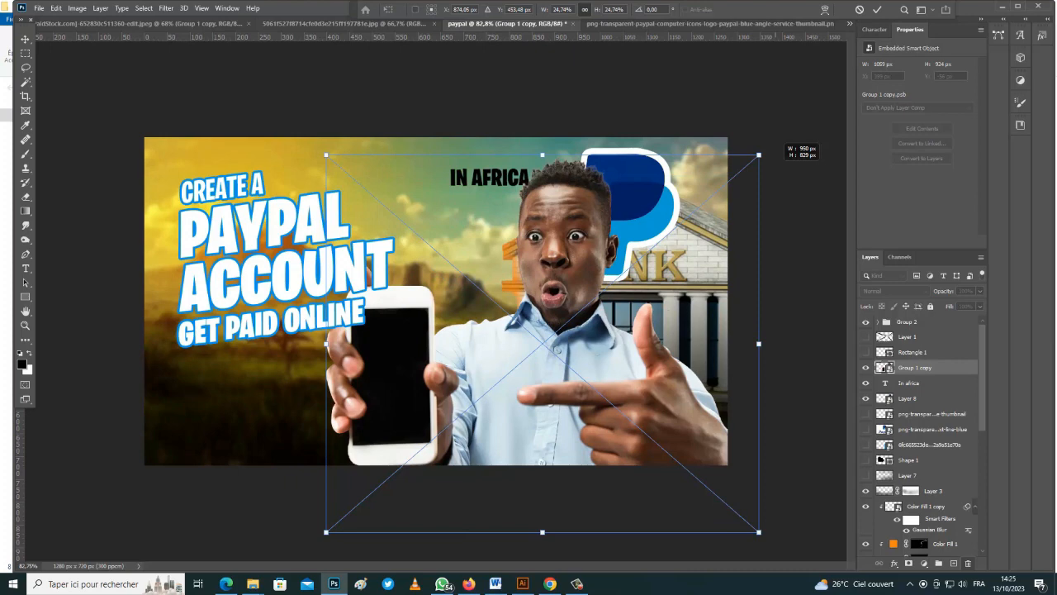
{"action": "left_click", "coordinate": [877, 9]}
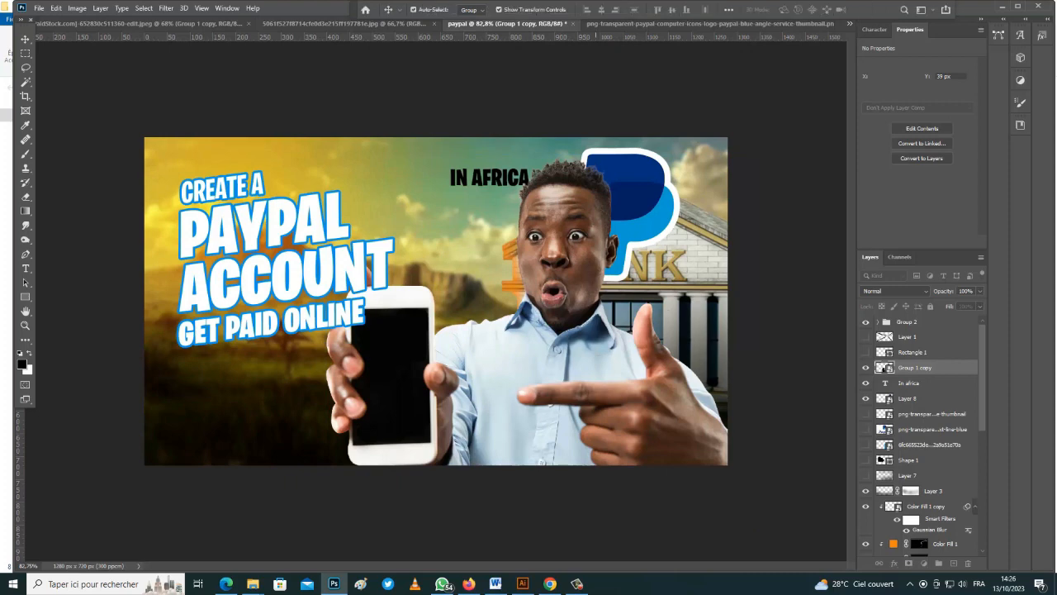
{"action": "left_click_drag", "start_coordinate": [555, 332], "coordinate": [599, 311]}
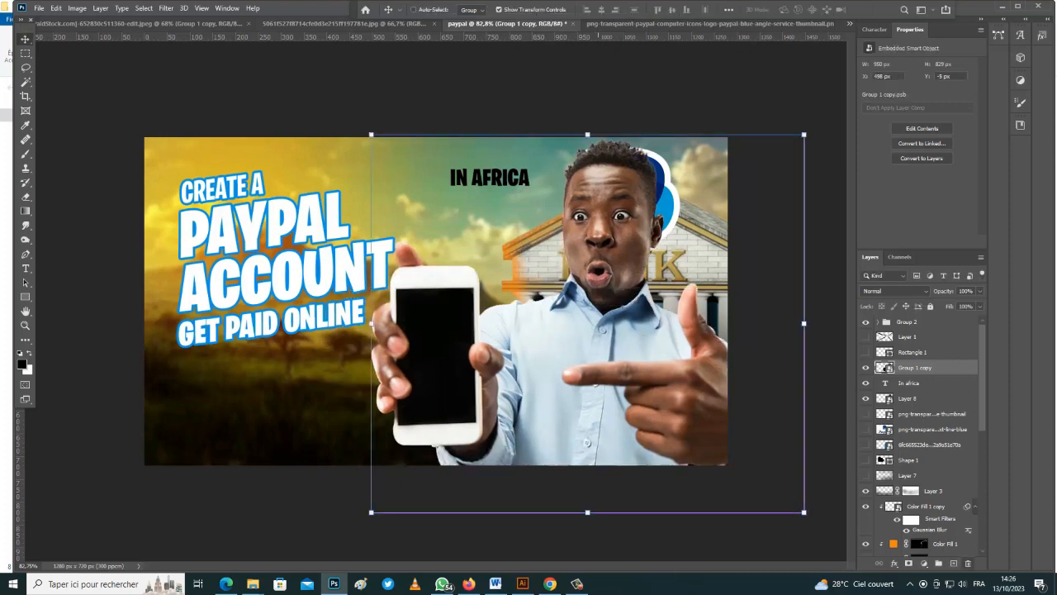
{"action": "left_click", "coordinate": [668, 202]}
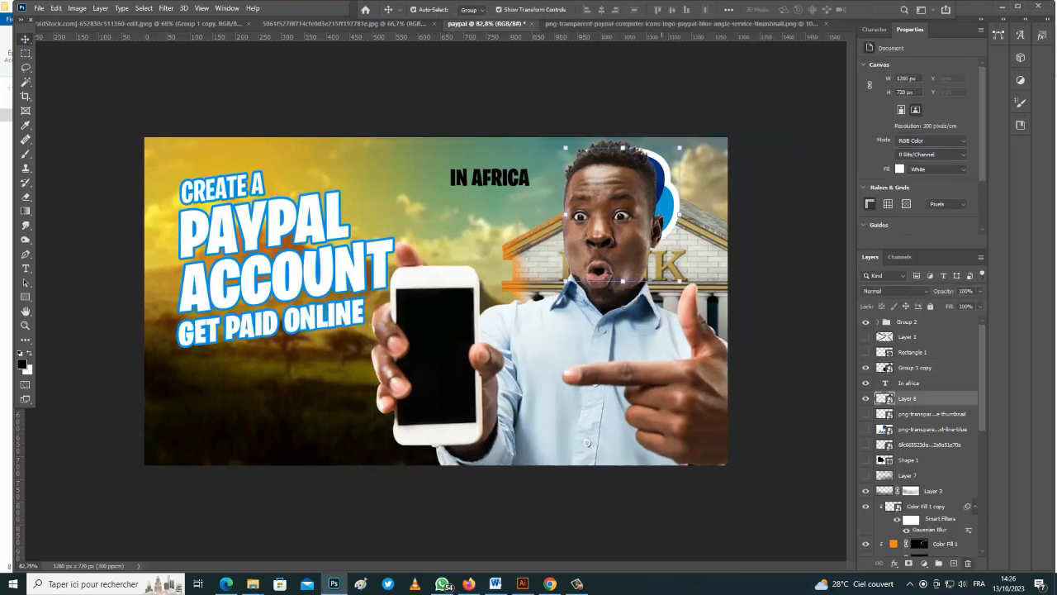
{"action": "left_click_drag", "start_coordinate": [668, 203], "coordinate": [275, 364]}
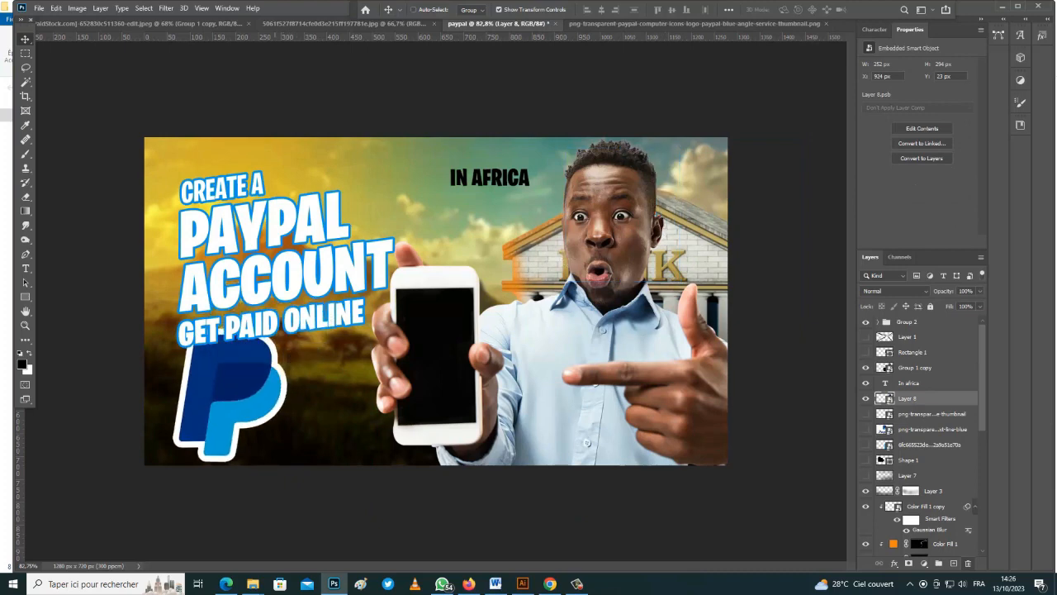
Nudge the title text up and right and scale it slightly smaller
{"action": "left_click", "coordinate": [299, 318], "text": "ctrl"}
{"action": "key", "text": "ctrl"}
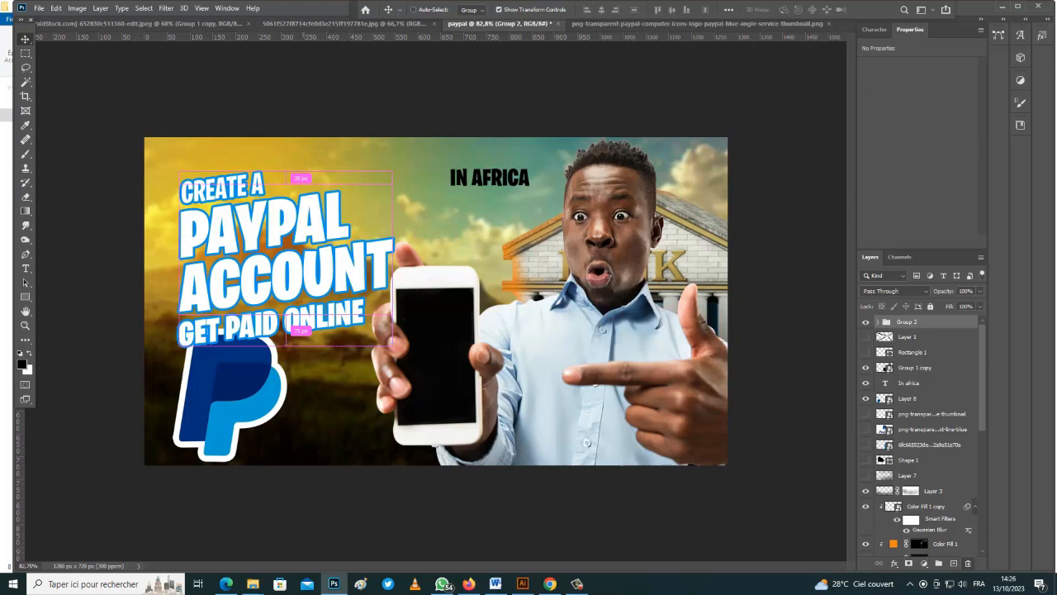
{"action": "left_click_drag", "start_coordinate": [303, 283], "coordinate": [315, 270]}
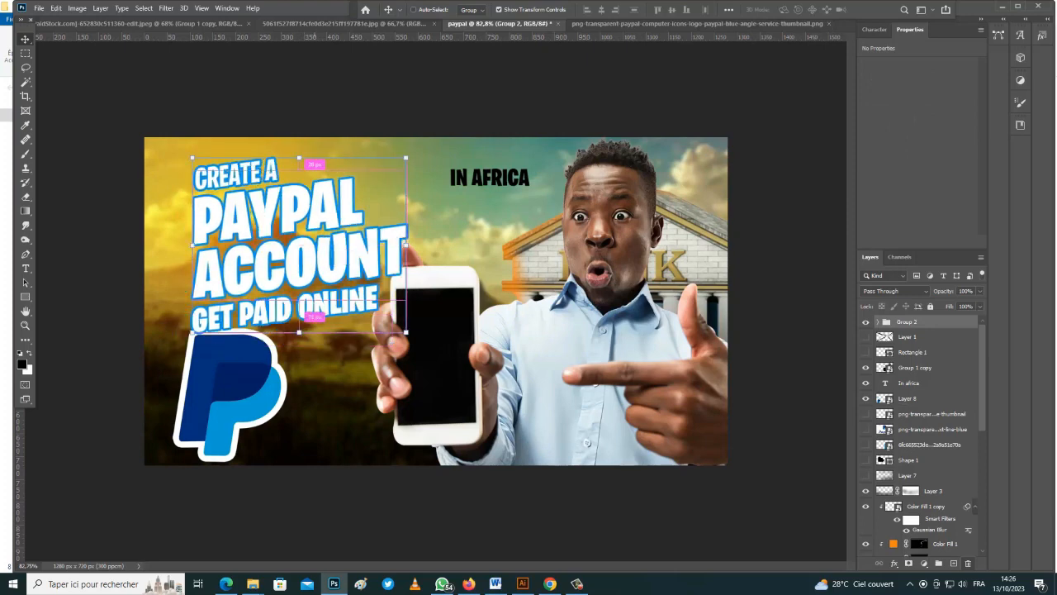
{"action": "key", "text": "ctrl+t"}
{"action": "left_click_drag", "start_coordinate": [406, 333], "coordinate": [397, 325]}
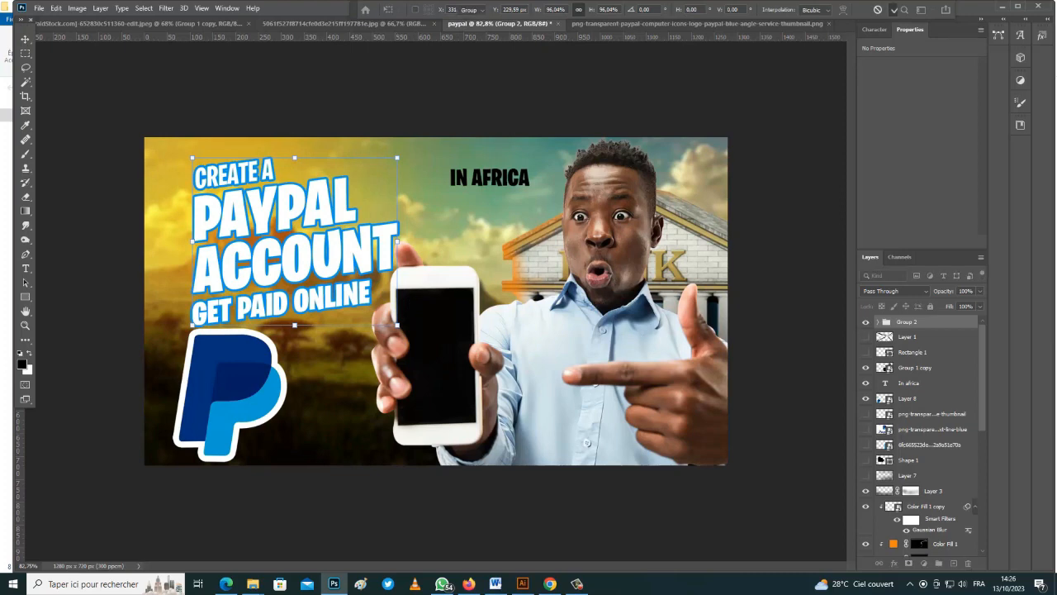
{"action": "left_click", "coordinate": [894, 11]}
Rotate the PayPal logo slightly
{"action": "left_click", "coordinate": [231, 384]}
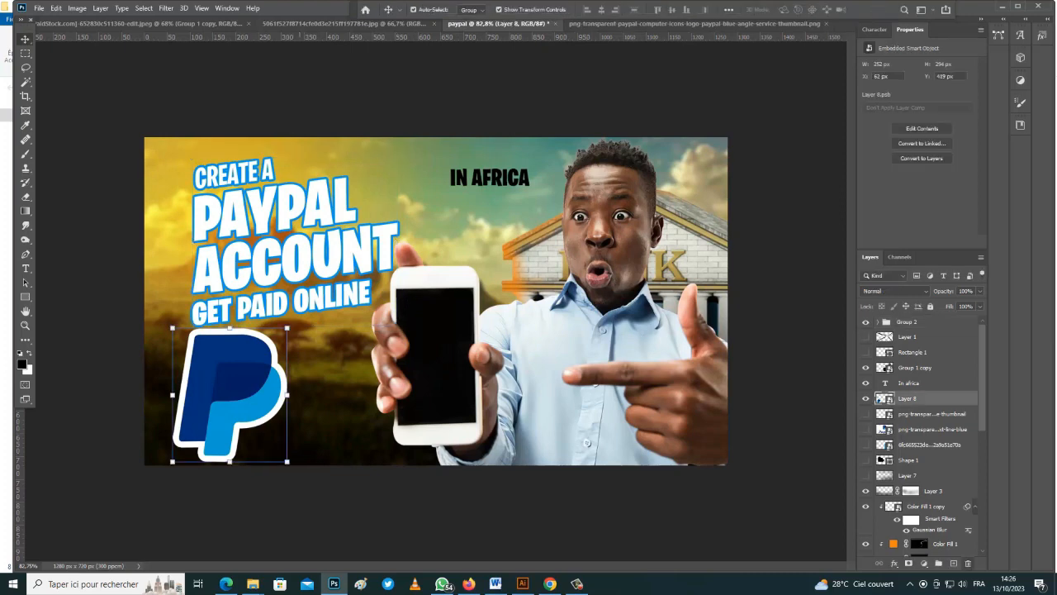
{"action": "key", "text": "ctrl+t"}
{"action": "left_click_drag", "start_coordinate": [312, 301], "coordinate": [345, 317]}
{"action": "key", "text": "Return"}
{"action": "left_click", "coordinate": [908, 382]}
Toggle the logo and text layers' visibility and delete the orange fill, warm tint and curves layers
{"action": "left_click", "coordinate": [866, 399]}
{"action": "left_click", "coordinate": [865, 322]}
{"action": "left_click", "coordinate": [866, 382]}
{"action": "left_click", "coordinate": [865, 323]}
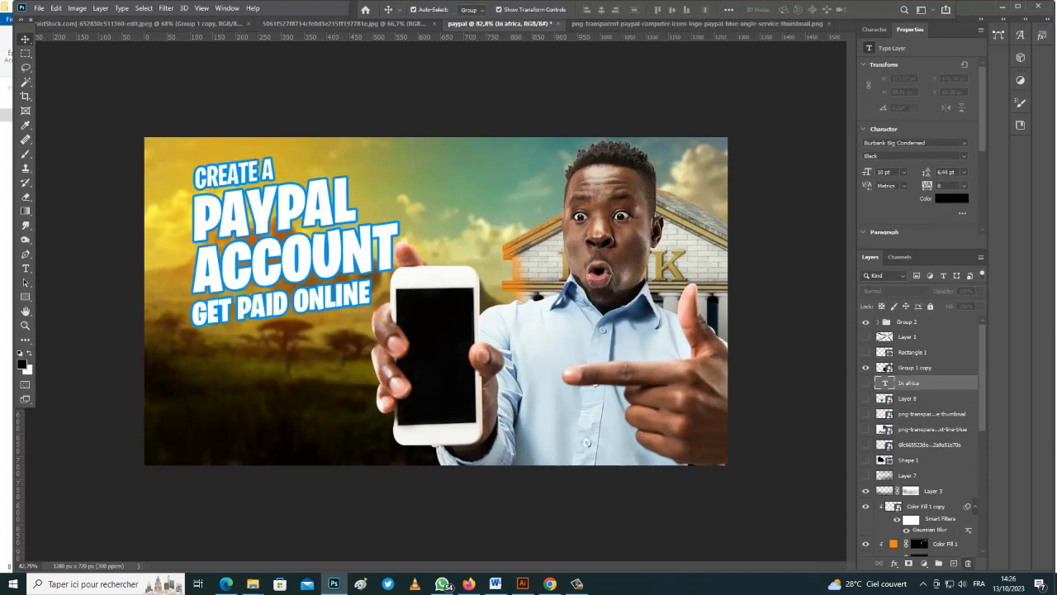
{"action": "scroll", "coordinate": [925, 446], "scroll_direction": "down", "scroll_amount": 4}
{"action": "left_click", "coordinate": [908, 548]}
{"action": "left_click", "coordinate": [946, 432]}
{"action": "key", "text": "Delete"}
{"action": "left_click", "coordinate": [941, 392]}
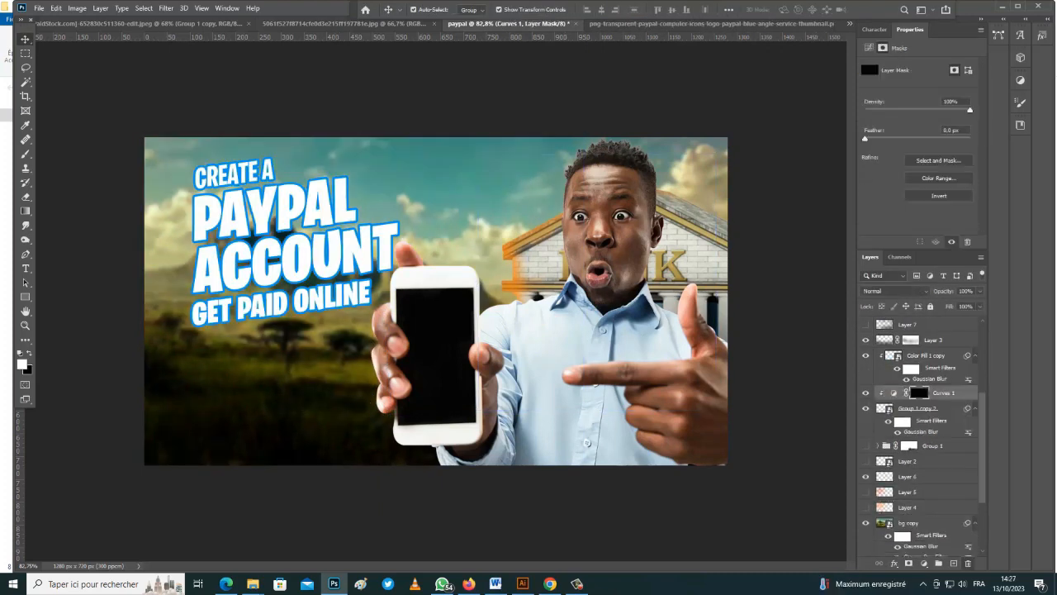
{"action": "key", "text": "Delete"}
Shift the bank image left, add a smaller duplicate beside it, and enlarge the brush
{"action": "left_click", "coordinate": [909, 470]}
{"action": "left_click", "coordinate": [925, 563]}
{"action": "left_click", "coordinate": [39, 8]}
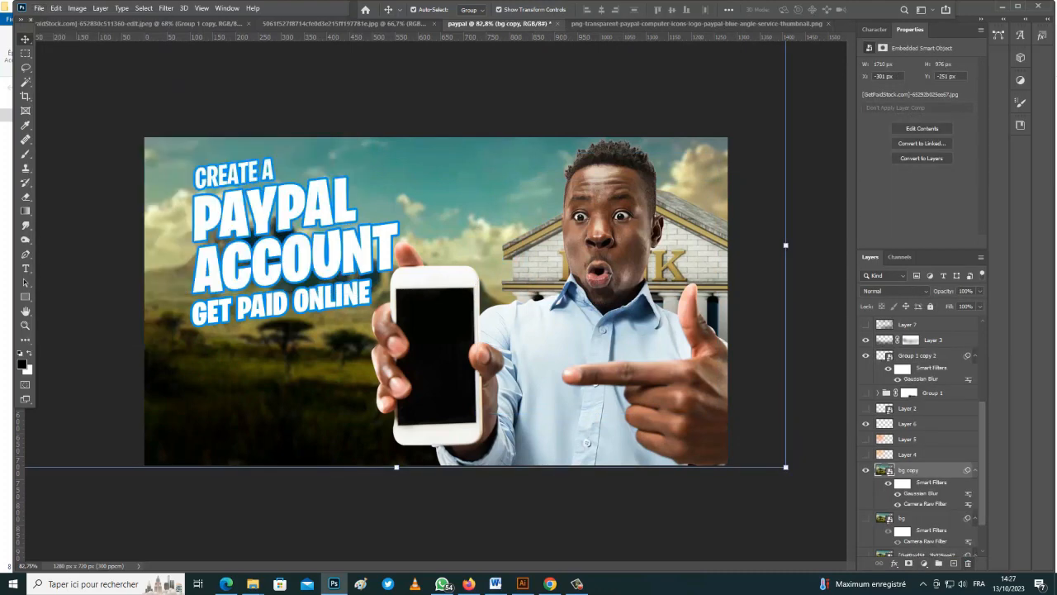
{"action": "left_click_drag", "start_coordinate": [731, 264], "coordinate": [847, 266]}
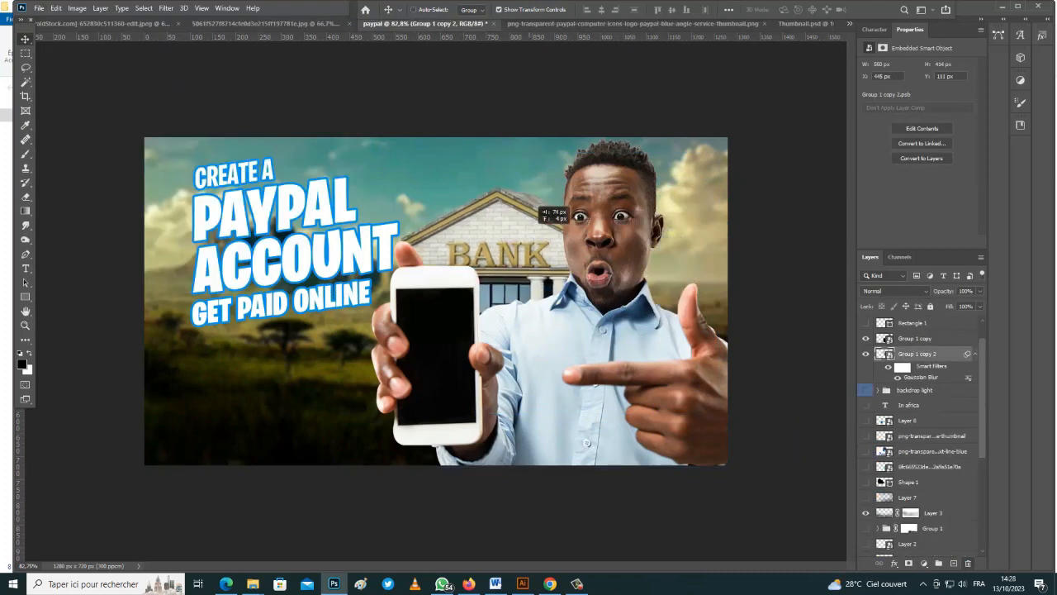
{"action": "key", "text": "ctrl+j"}
{"action": "key", "text": "ctrl+t"}
{"action": "left_click_drag", "start_coordinate": [701, 240], "coordinate": [722, 233]}
{"action": "key", "text": "Return"}
{"action": "key", "text": "ctrl+t"}
{"action": "key", "text": "Return"}
{"action": "left_click", "coordinate": [460, 522]}
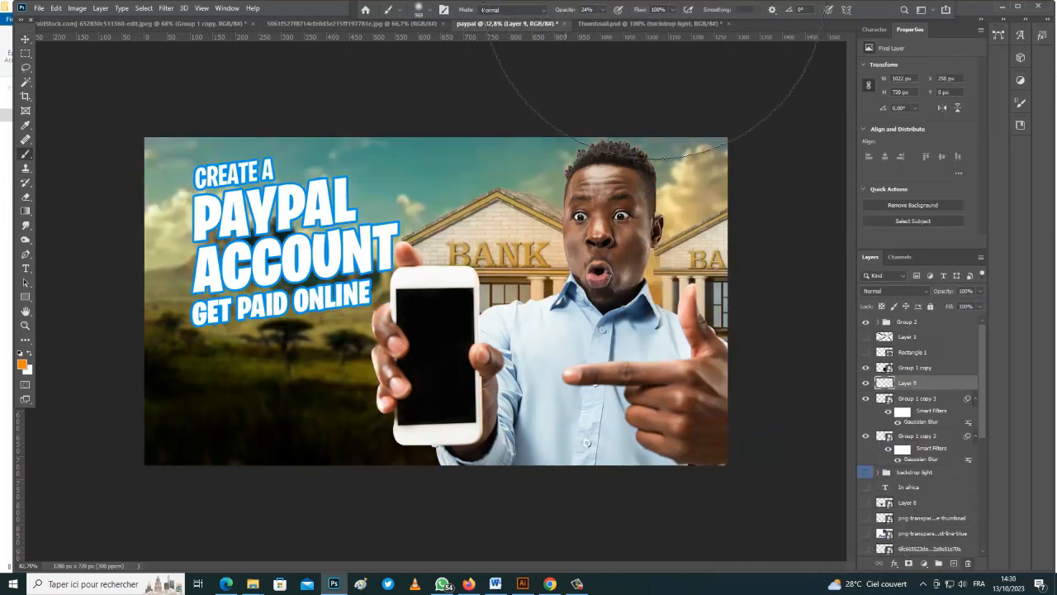
{"action": "right_click", "coordinate": [554, 314], "text": "alt"}
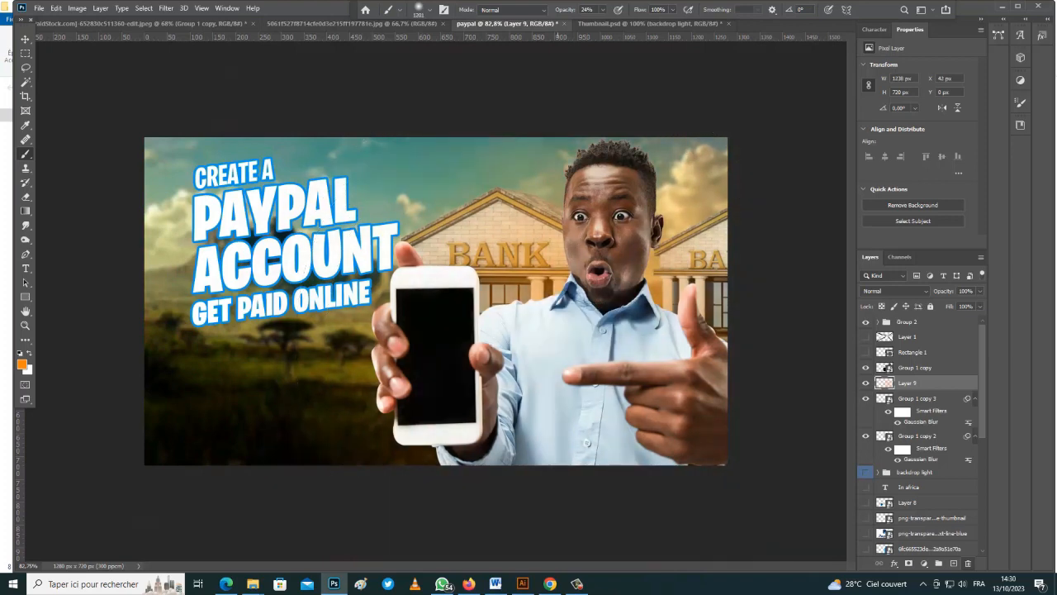
Paint large soft orange dabs behind the man on Layer 9, adjusting brush size
{"action": "right_click", "coordinate": [554, 338], "text": "alt"}
{"action": "left_click", "coordinate": [554, 337]}
{"action": "left_click", "coordinate": [541, 347]}
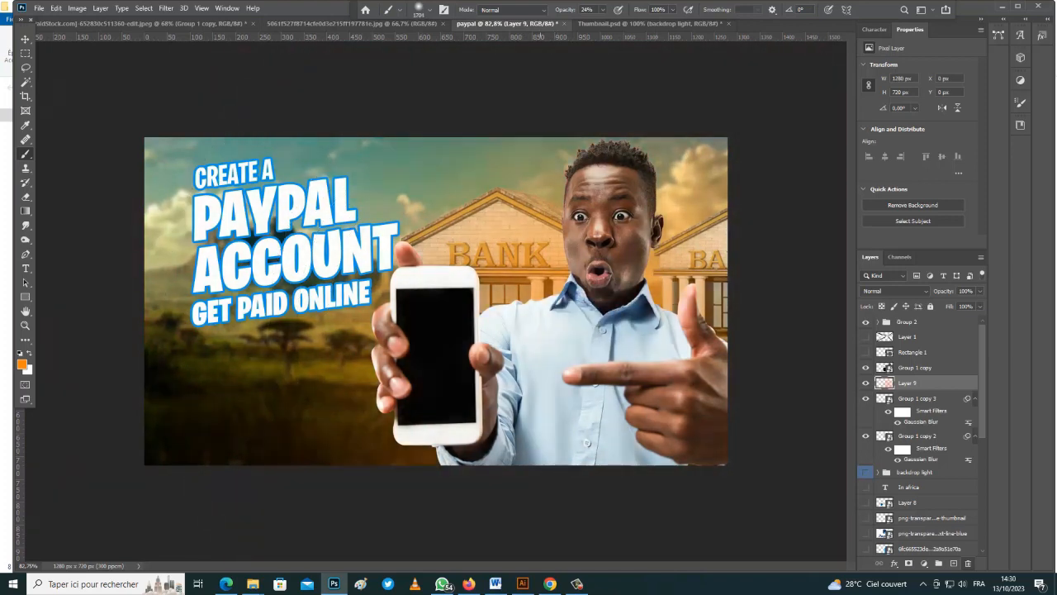
{"action": "left_click", "coordinate": [552, 337]}
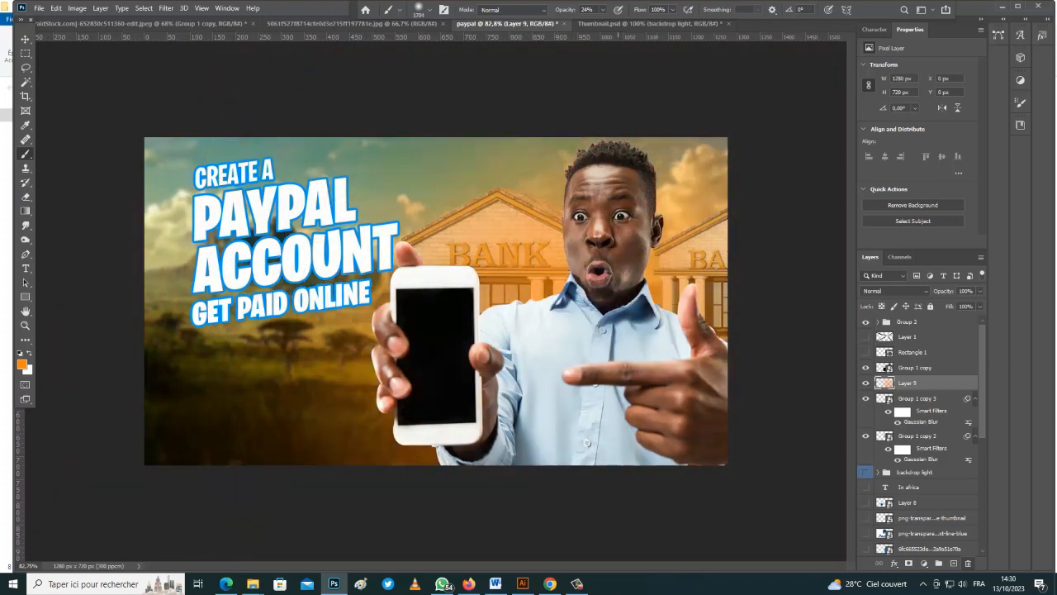
{"action": "right_click", "coordinate": [619, 283], "text": "alt"}
{"action": "right_click", "coordinate": [556, 306], "text": "alt"}
{"action": "right_click", "coordinate": [585, 342], "text": "alt"}
{"action": "right_click", "coordinate": [583, 343], "text": "alt"}
{"action": "right_click", "coordinate": [566, 389], "text": "alt"}
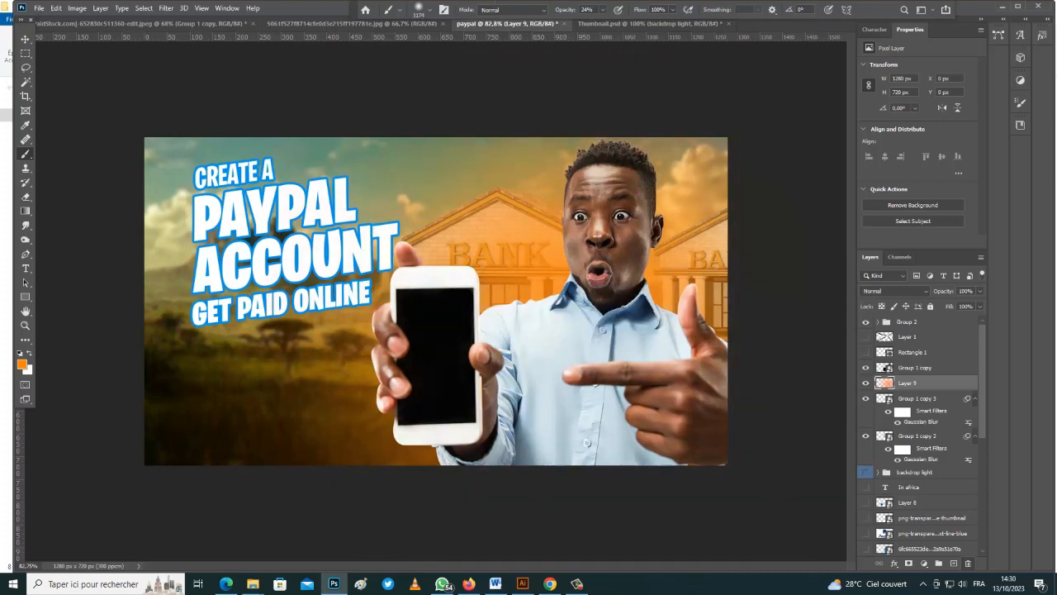
Add Layer 10 and set the foreground colour to fe8f18
{"action": "left_click", "coordinate": [953, 564]}
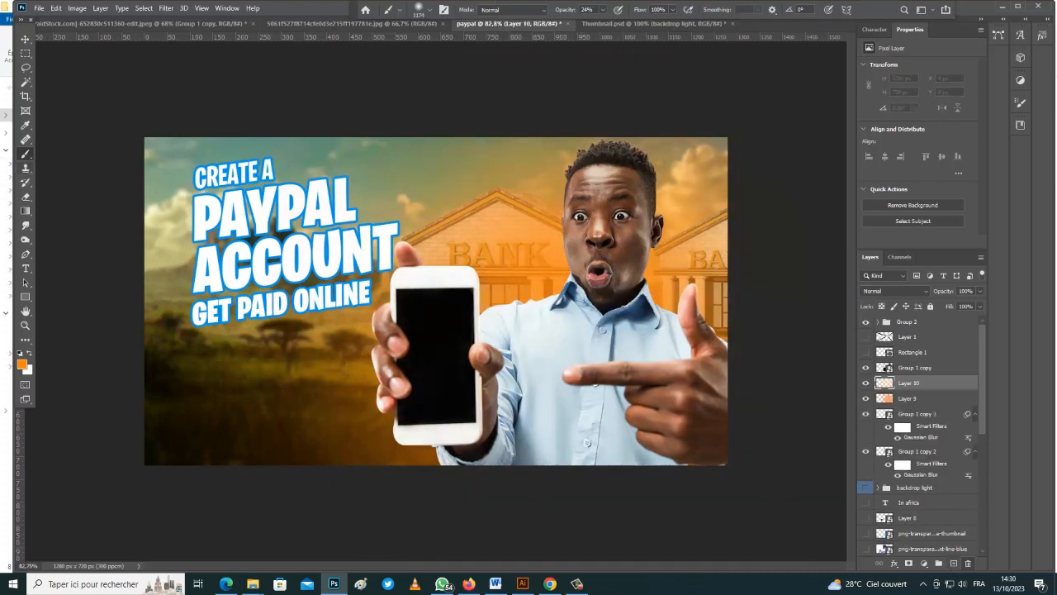
{"action": "left_click", "coordinate": [23, 365]}
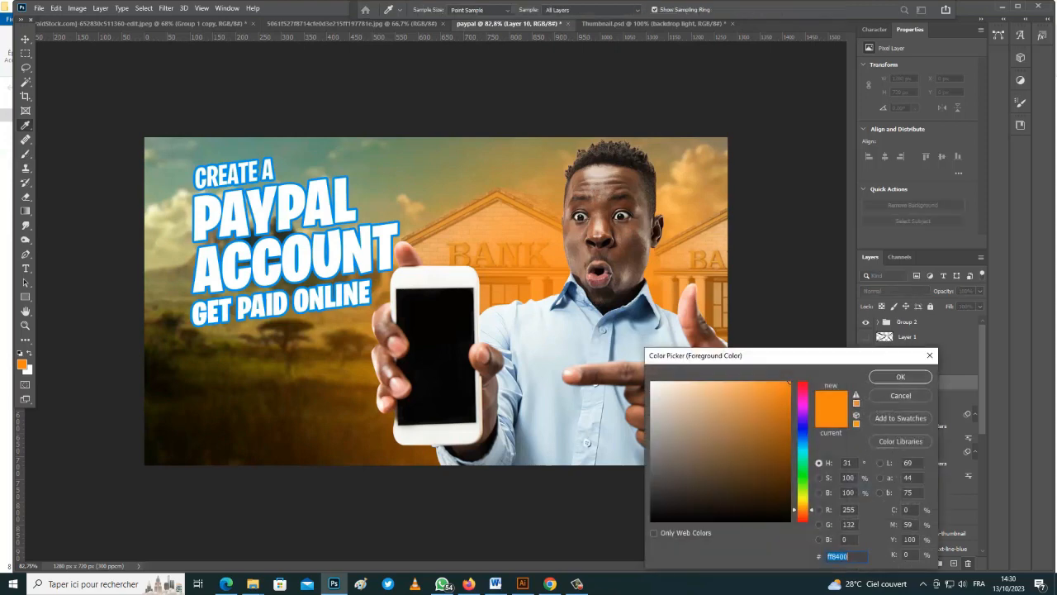
{"action": "type", "text": "fe8f18"}
{"action": "left_click", "coordinate": [900, 376]}
Add Layer 11 with Lighter Color blending, then select Layer 10's blend modes
{"action": "left_click", "coordinate": [900, 377]}
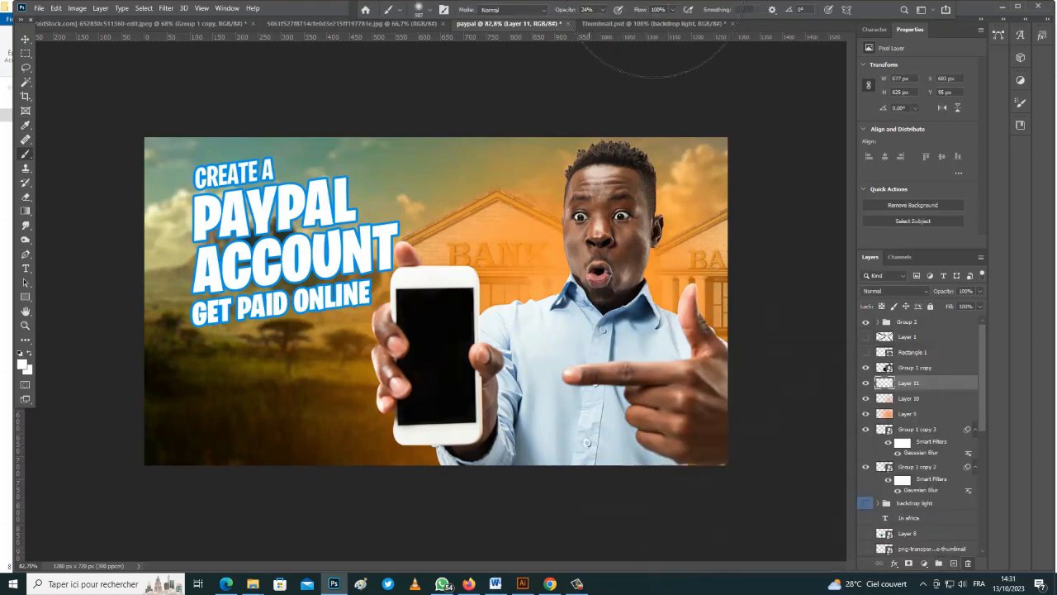
{"action": "left_click", "coordinate": [894, 291]}
{"action": "left_click", "coordinate": [888, 409]}
{"action": "left_click", "coordinate": [910, 398]}
{"action": "left_click", "coordinate": [894, 290]}
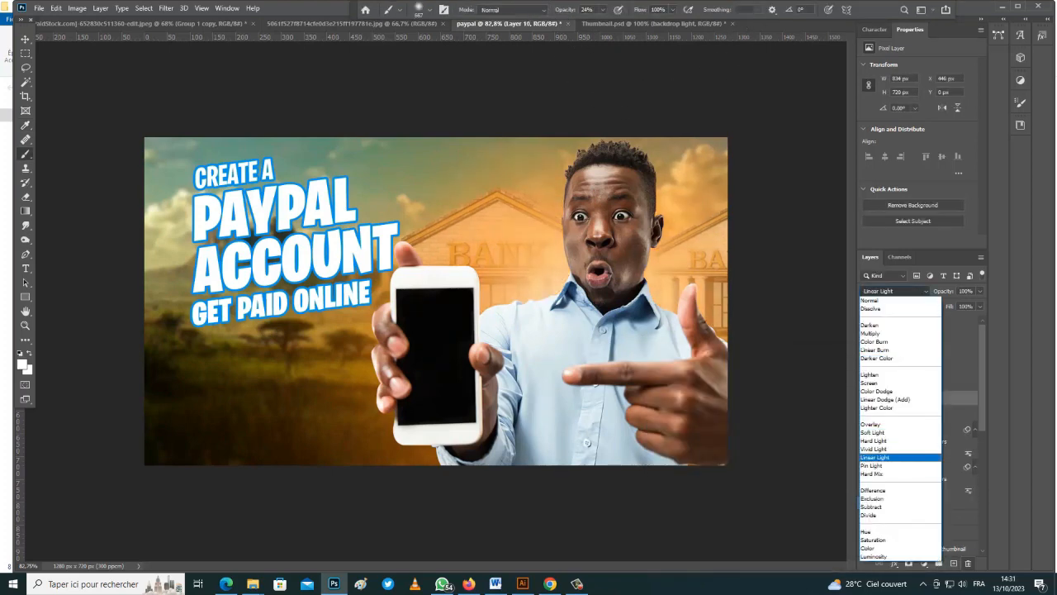
Set Layer 10 to Linear Light and shift the left bank building further left
{"action": "left_click", "coordinate": [888, 457]}
{"action": "key", "text": "v"}
{"action": "left_click", "coordinate": [392, 91]}
{"action": "left_click", "coordinate": [702, 256]}
{"action": "left_click_drag", "start_coordinate": [497, 199], "coordinate": [496, 198]}
{"action": "left_click_drag", "start_coordinate": [495, 198], "coordinate": [484, 196]}
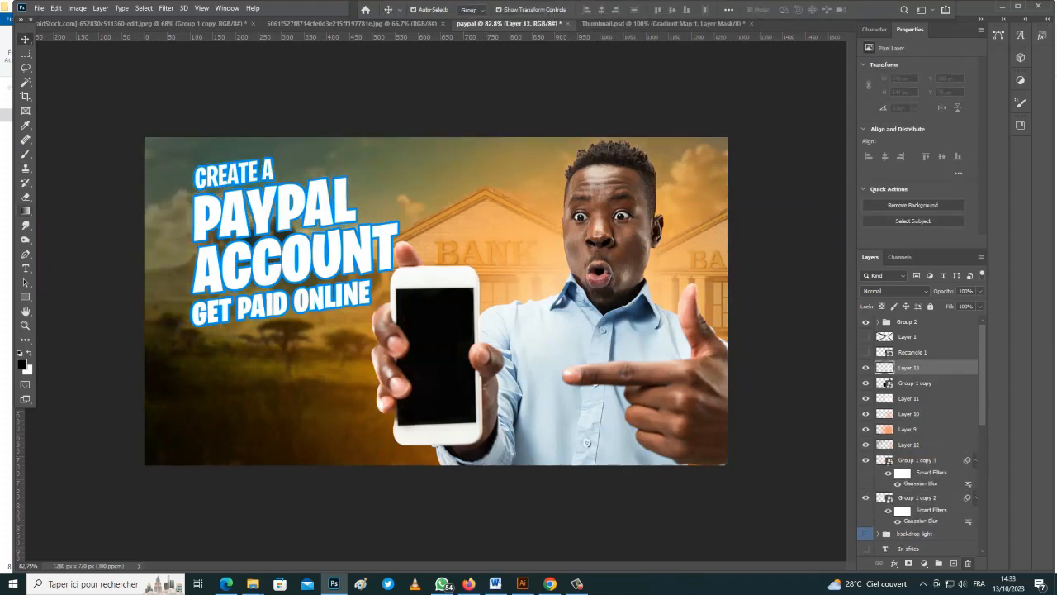
Hide Layer 11 and switch Layer 10 to Overlay blending
{"action": "left_click", "coordinate": [908, 414]}
{"action": "left_click", "coordinate": [866, 398]}
{"action": "left_click", "coordinate": [907, 430]}
{"action": "left_click", "coordinate": [895, 291]}
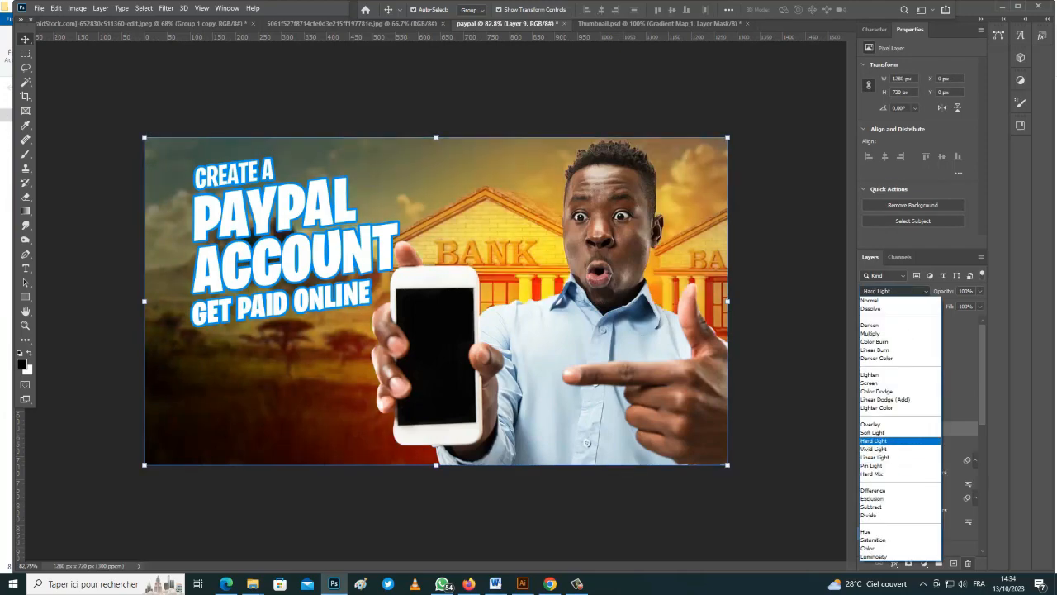
{"action": "left_click", "coordinate": [885, 425]}
{"action": "left_click", "coordinate": [909, 414]}
{"action": "left_click", "coordinate": [894, 291]}
{"action": "left_click", "coordinate": [888, 429]}
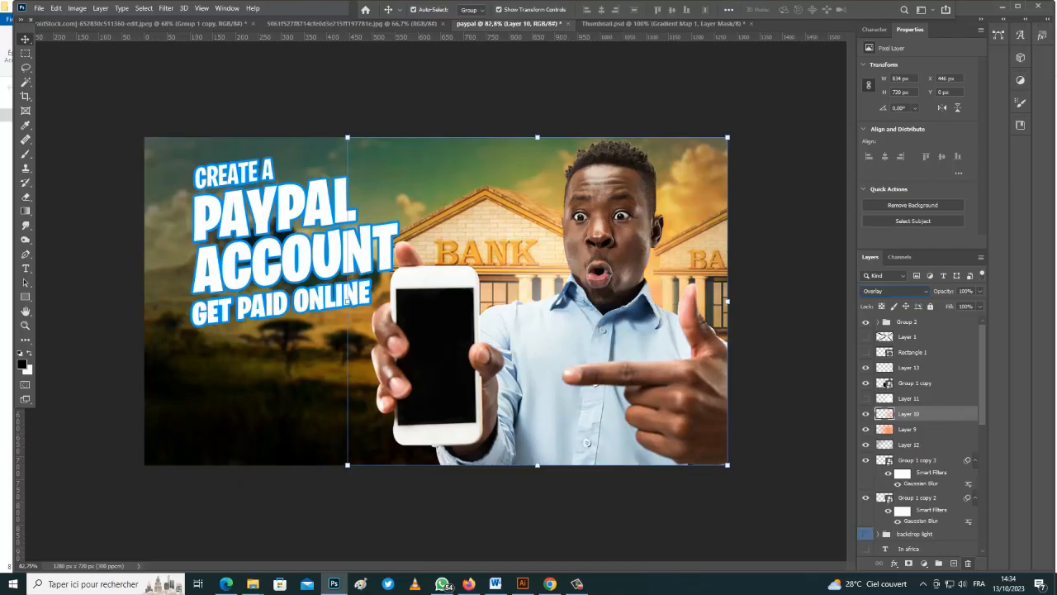
Set Layer 9's blend mode to Screen after previewing the modes
{"action": "left_click", "coordinate": [909, 398]}
{"action": "left_click", "coordinate": [908, 430]}
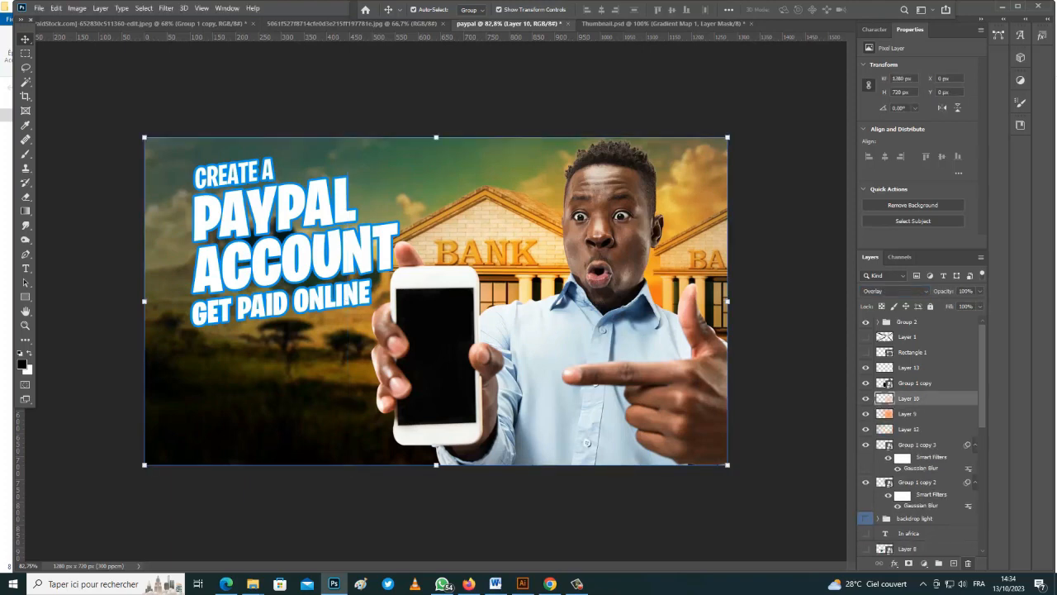
{"action": "left_click", "coordinate": [895, 291]}
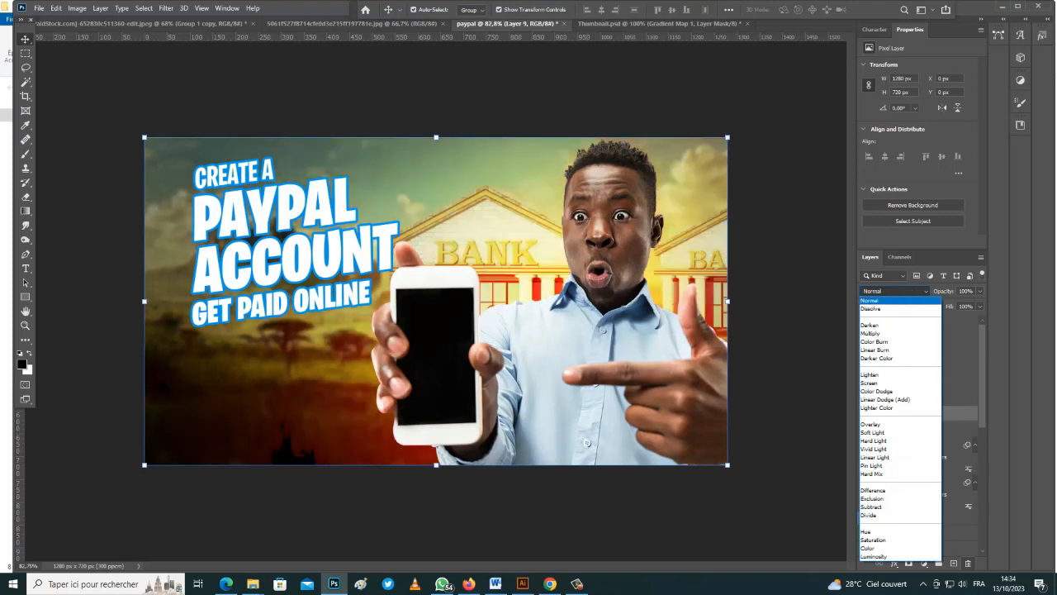
{"action": "key", "text": "Down"}
{"action": "key", "text": "Down"}
{"action": "key", "text": "Down"}
{"action": "key", "text": "Down"}
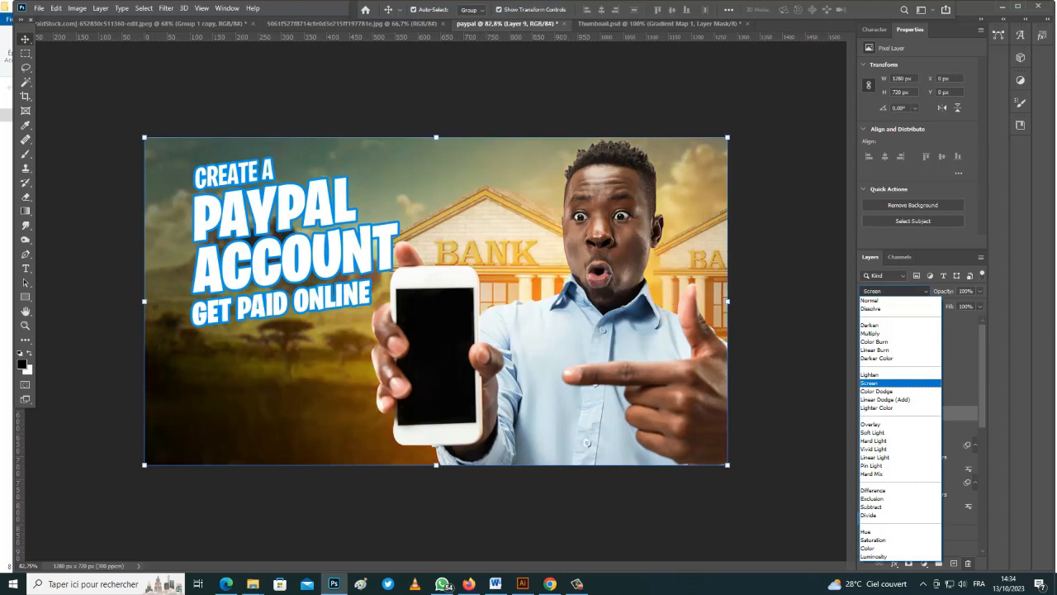
{"action": "key", "text": "Return"}
Nudge the title group in Group 2 slightly left
{"action": "left_click", "coordinate": [782, 308]}
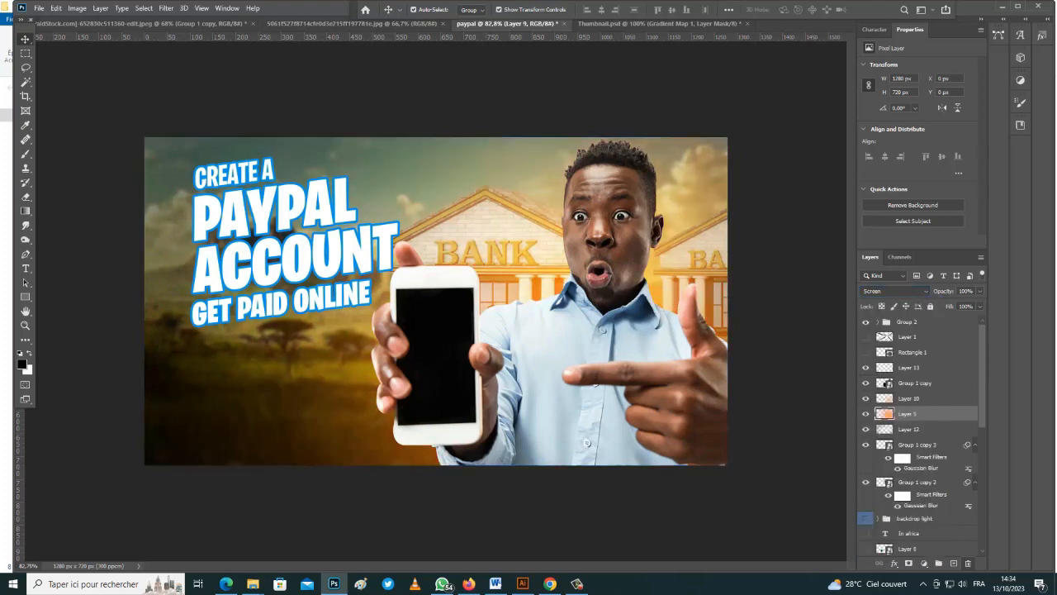
{"action": "left_click", "coordinate": [908, 398]}
{"action": "left_click", "coordinate": [907, 322]}
{"action": "key", "text": "Left"}
{"action": "key", "text": "Left"}
{"action": "key", "text": "Left"}
{"action": "key", "text": "Left"}
{"action": "key", "text": "Left"}
{"action": "key", "text": "Left"}
{"action": "key", "text": "Left"}
{"action": "key", "text": "Left"}
{"action": "left_click", "coordinate": [782, 308]}
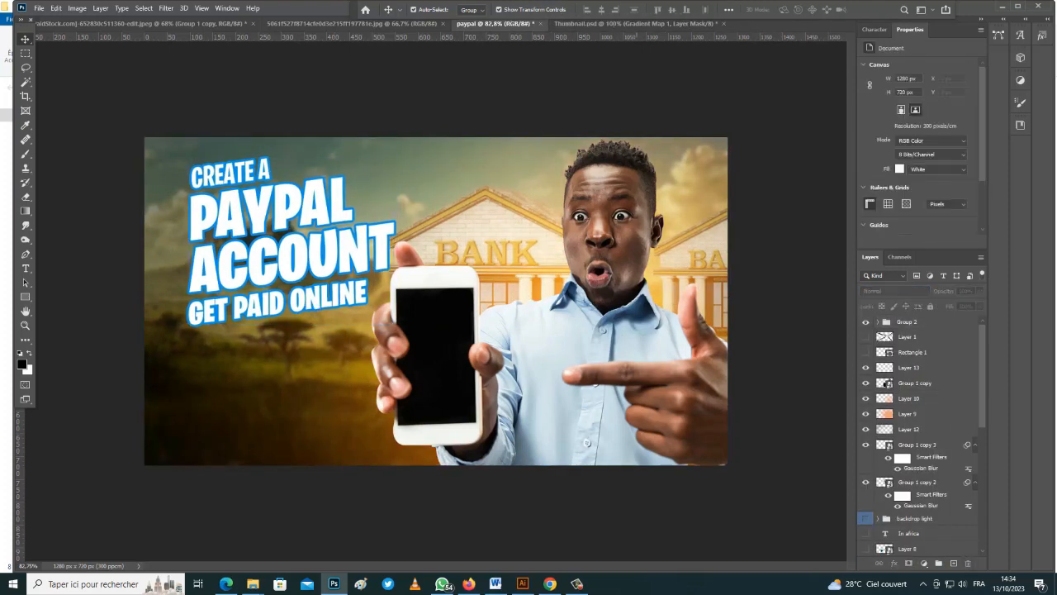
Add a new layer above the man's Group 1 copy and fill it black with the Paint Bucket
{"action": "left_click", "coordinate": [915, 384]}
{"action": "left_click", "coordinate": [953, 563]}
{"action": "right_click", "coordinate": [26, 211]}
{"action": "left_click", "coordinate": [74, 221]}
{"action": "left_click", "coordinate": [679, 330]}
Add another new layer, return to the brush and hide the black layer
{"action": "left_click", "coordinate": [953, 563]}
{"action": "left_click", "coordinate": [924, 563]}
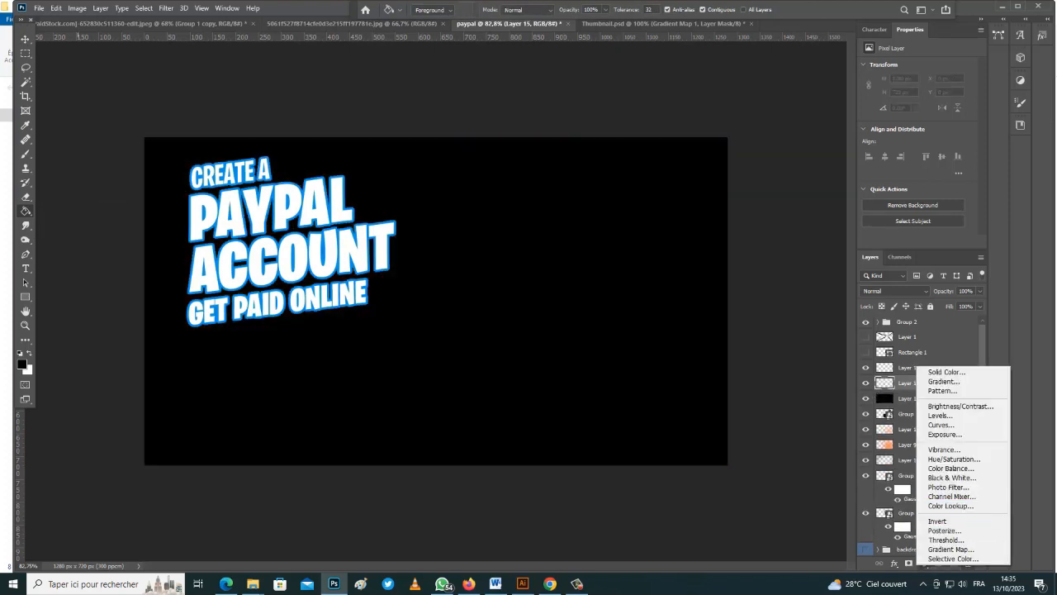
{"action": "key", "text": "Escape"}
{"action": "left_click", "coordinate": [865, 398]}
{"action": "left_click", "coordinate": [26, 155]}
{"action": "left_click", "coordinate": [692, 285], "text": "alt"}
Pick an orange foreground, show black Layer 14 and add a Gradient Map adjustment
{"action": "left_click", "coordinate": [22, 364]}
{"action": "left_click", "coordinate": [787, 384]}
{"action": "left_click", "coordinate": [900, 377]}
{"action": "left_click", "coordinate": [866, 398]}
{"action": "left_click", "coordinate": [909, 398]}
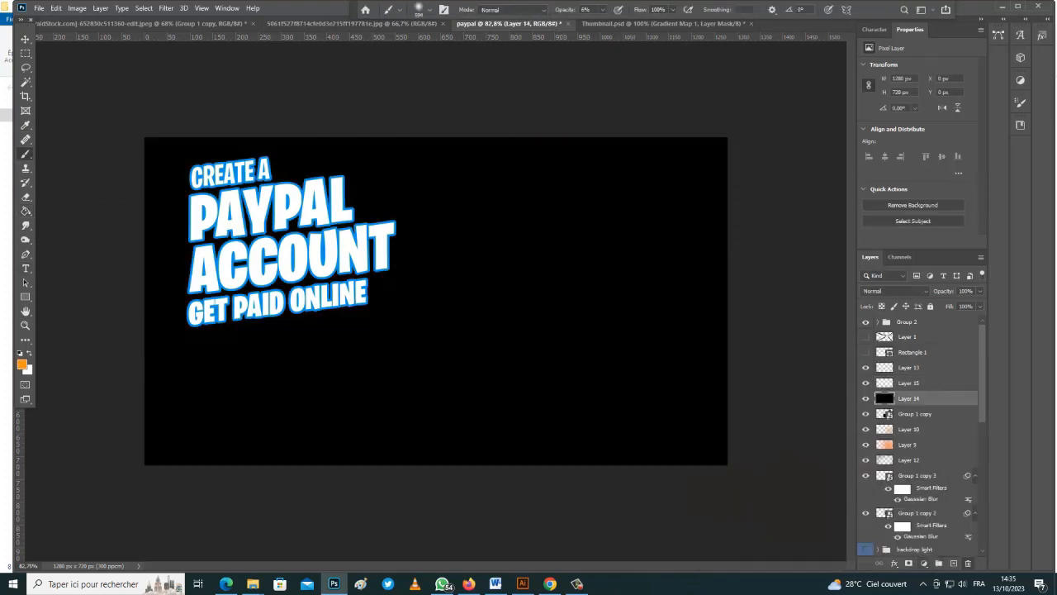
{"action": "left_click", "coordinate": [924, 563]}
{"action": "left_click", "coordinate": [950, 541]}
Edit the gradient map with two new orange colour stops for a dark-to-orange gradient
{"action": "left_click", "coordinate": [914, 70]}
{"action": "left_click", "coordinate": [753, 317]}
{"action": "left_click", "coordinate": [833, 318]}
{"action": "left_click", "coordinate": [904, 317]}
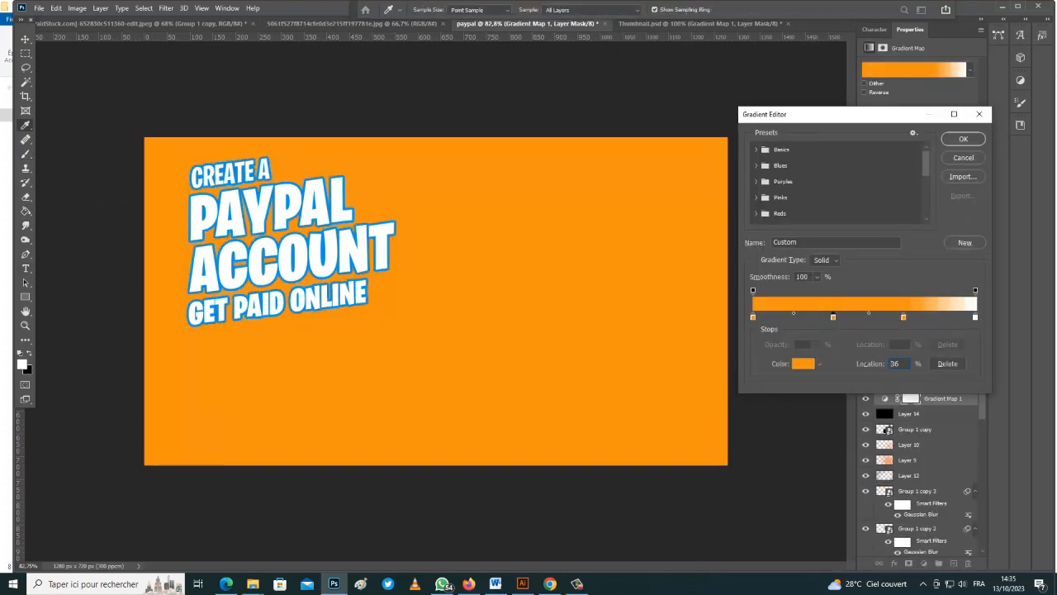
{"action": "double_click", "coordinate": [833, 318]}
{"action": "left_click", "coordinate": [771, 385]}
{"action": "left_click", "coordinate": [901, 377]}
{"action": "double_click", "coordinate": [904, 317]}
{"action": "left_click", "coordinate": [742, 383]}
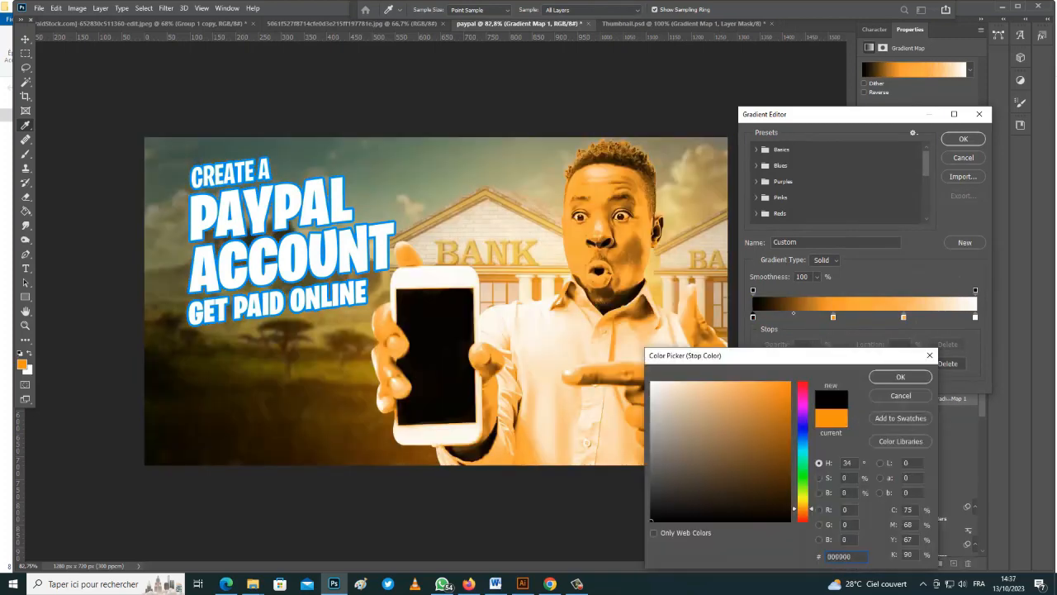
{"action": "left_click", "coordinate": [900, 377]}
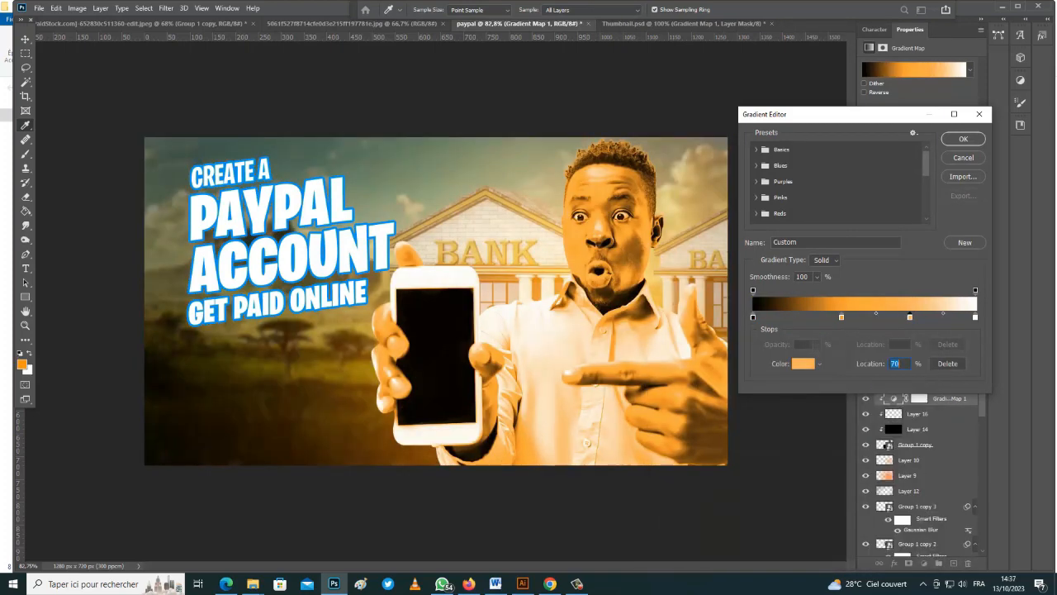
{"action": "left_click", "coordinate": [963, 139]}
Set the new layer's blend mode to Screen, then select the gradient map's blend modes
{"action": "left_click", "coordinate": [895, 291]}
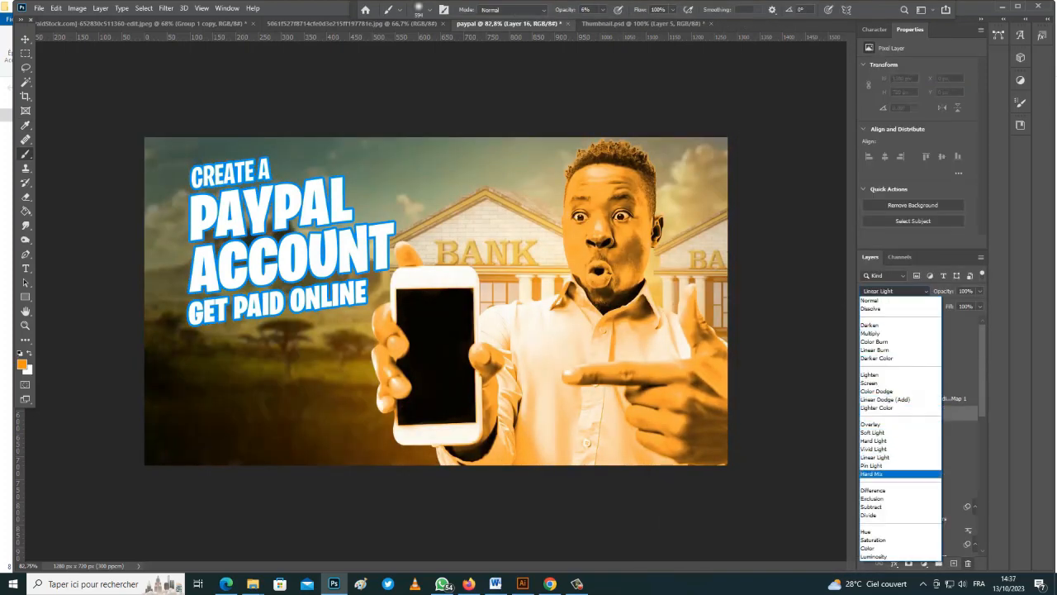
{"action": "left_click", "coordinate": [878, 382]}
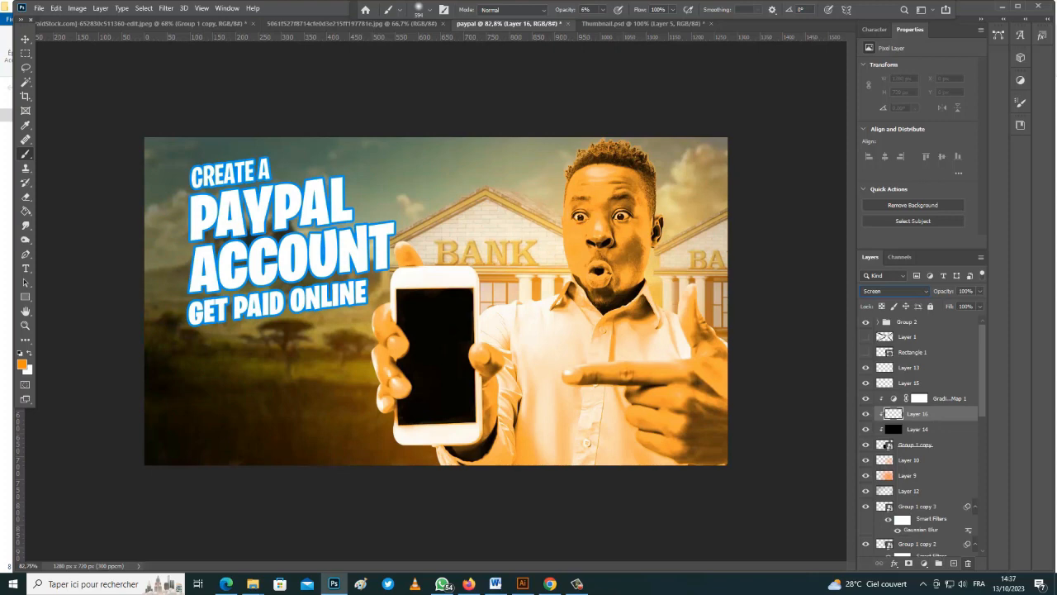
{"action": "left_click", "coordinate": [941, 398]}
{"action": "left_click", "coordinate": [895, 291]}
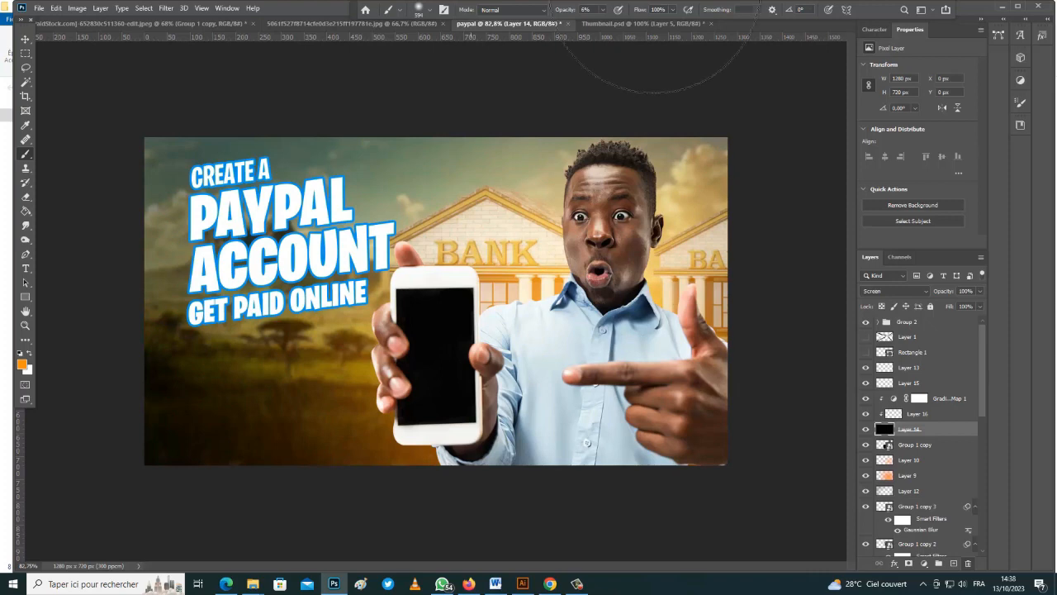
With a smaller brush, paint faint orange glow along the man's face, forehead and jaw, then select his photo layer
{"action": "left_click_drag", "start_coordinate": [621, 261], "coordinate": [564, 261]}
{"action": "left_click_drag", "start_coordinate": [613, 186], "coordinate": [563, 165]}
{"action": "scroll", "coordinate": [545, 204], "scroll_direction": "up", "scroll_amount": 3}
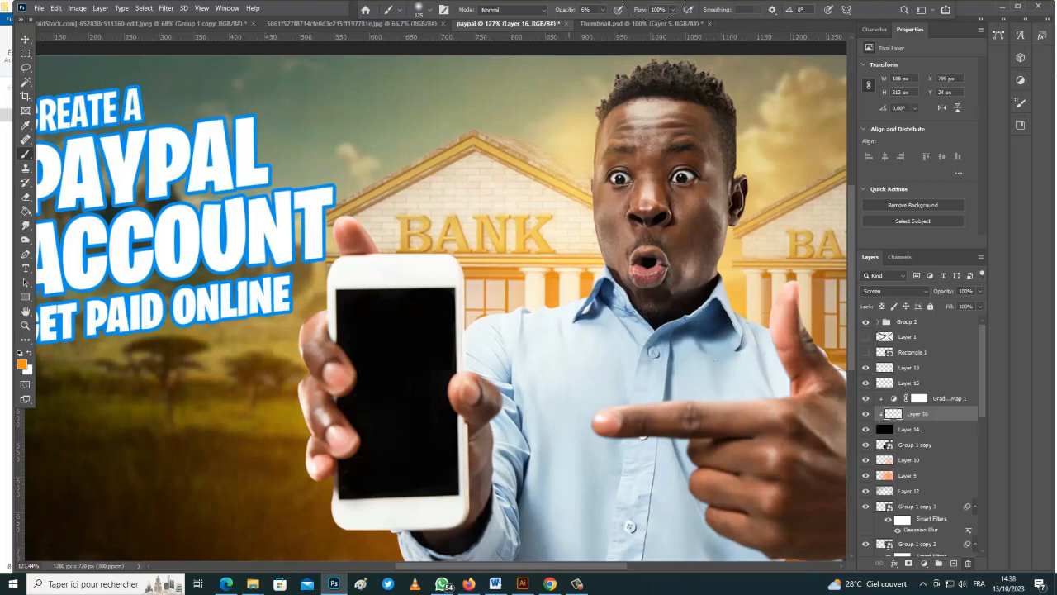
{"action": "scroll", "coordinate": [599, 128], "scroll_direction": "up", "scroll_amount": 2}
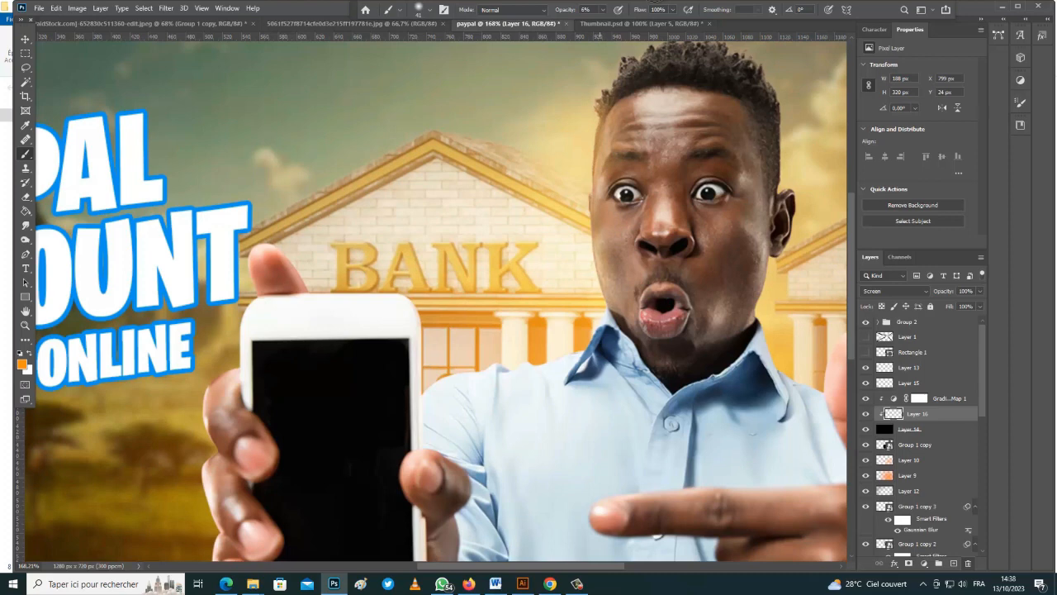
{"action": "left_click_drag", "start_coordinate": [598, 256], "coordinate": [593, 200]}
{"action": "left_click_drag", "start_coordinate": [597, 130], "coordinate": [607, 93]}
{"action": "left_click_drag", "start_coordinate": [595, 169], "coordinate": [594, 223]}
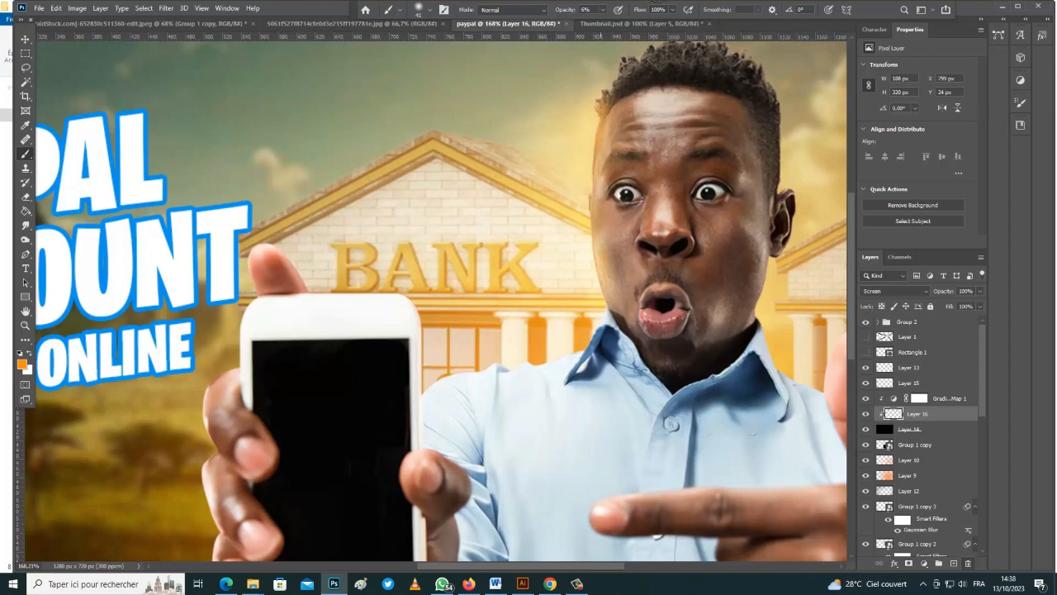
{"action": "left_click_drag", "start_coordinate": [602, 334], "coordinate": [593, 309]}
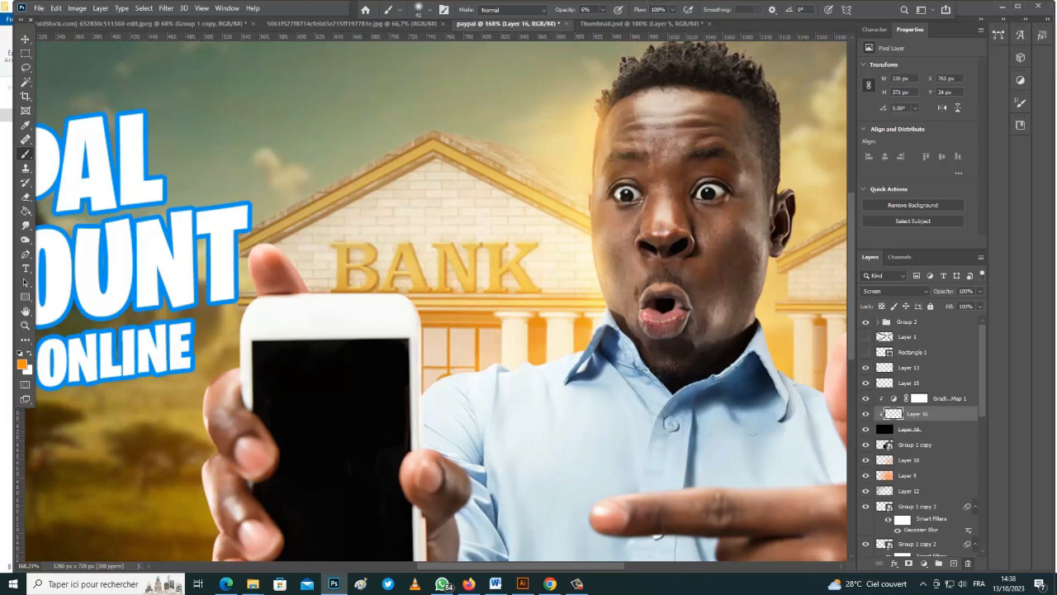
{"action": "left_click", "coordinate": [888, 446]}
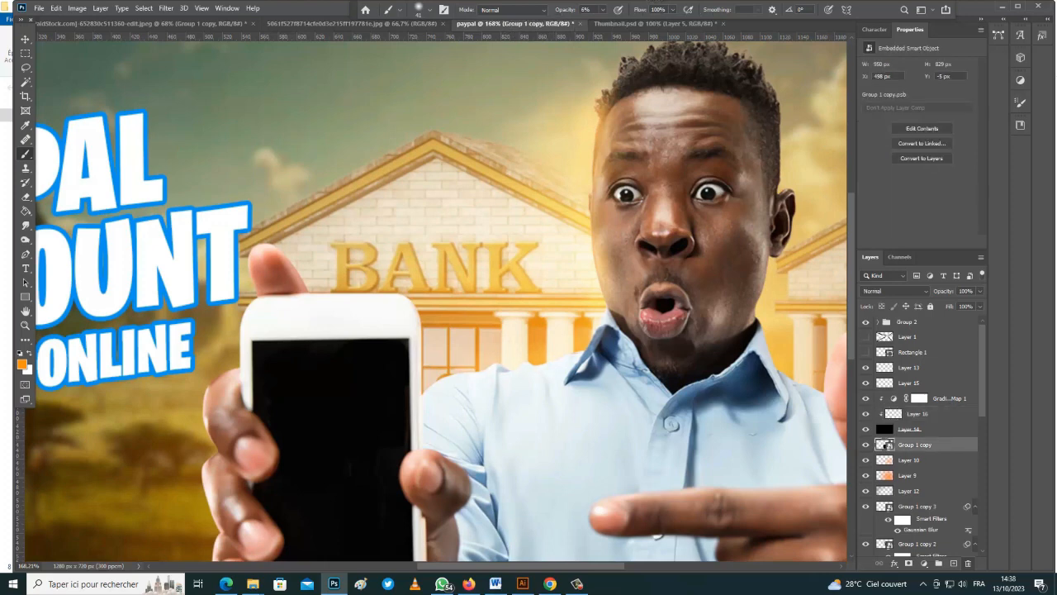
{"action": "left_click", "coordinate": [165, 9]}
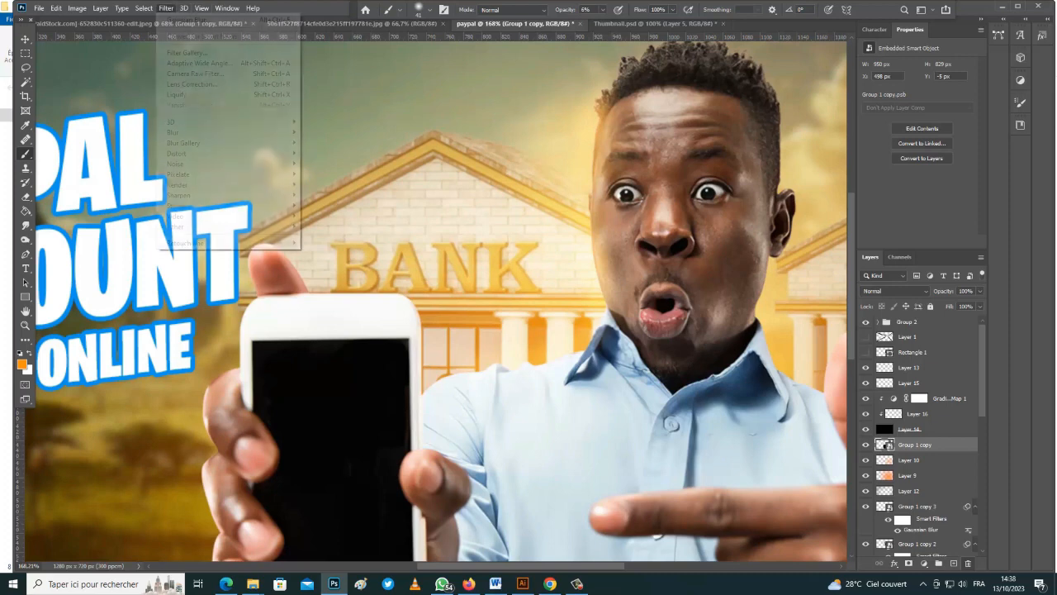
In Camera Raw, lower highlights and whites, add texture, set Clarity +5 and lift shadows
{"action": "left_click", "coordinate": [195, 73]}
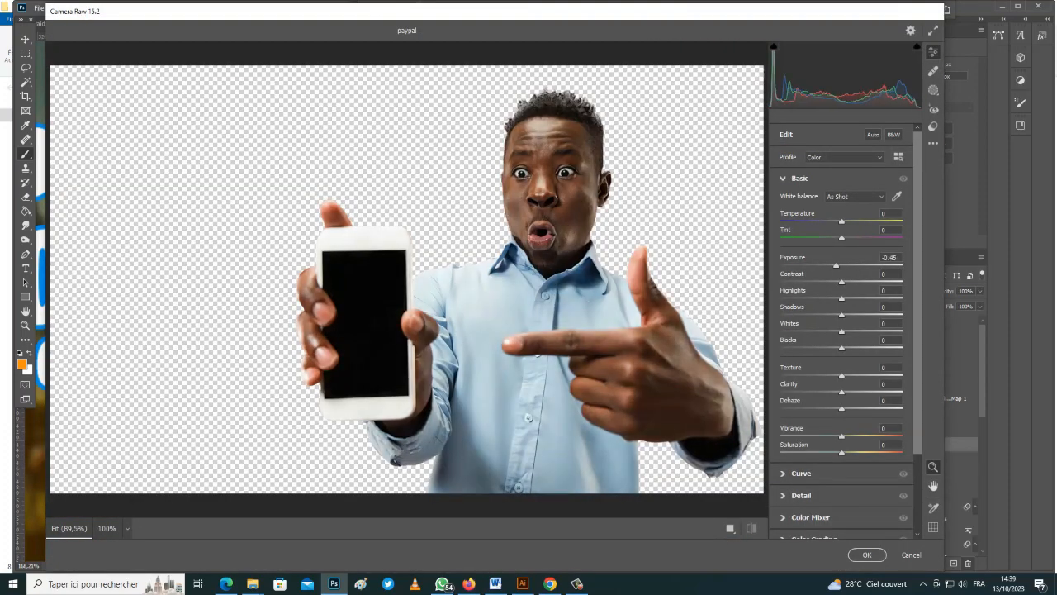
{"action": "left_click_drag", "start_coordinate": [841, 299], "coordinate": [834, 298]}
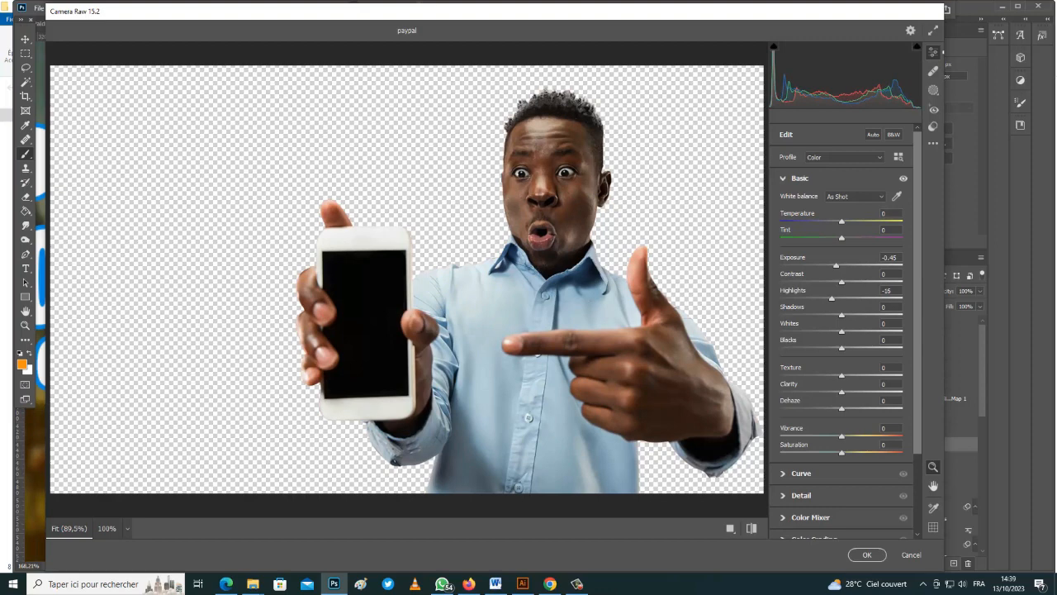
{"action": "left_click_drag", "start_coordinate": [841, 332], "coordinate": [835, 298]}
{"action": "mouse_move", "coordinate": [841, 376]}
{"action": "left_mouse_down"}
{"action": "mouse_move", "coordinate": [872, 376]}
{"action": "mouse_move", "coordinate": [854, 391]}
{"action": "left_mouse_up"}
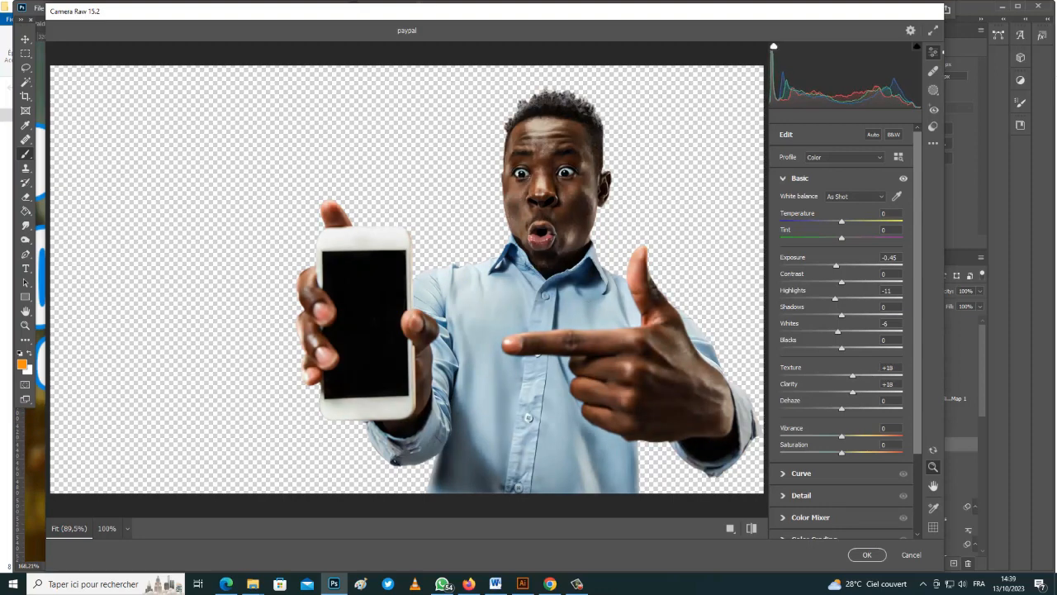
{"action": "left_click_drag", "start_coordinate": [854, 391], "coordinate": [845, 392]}
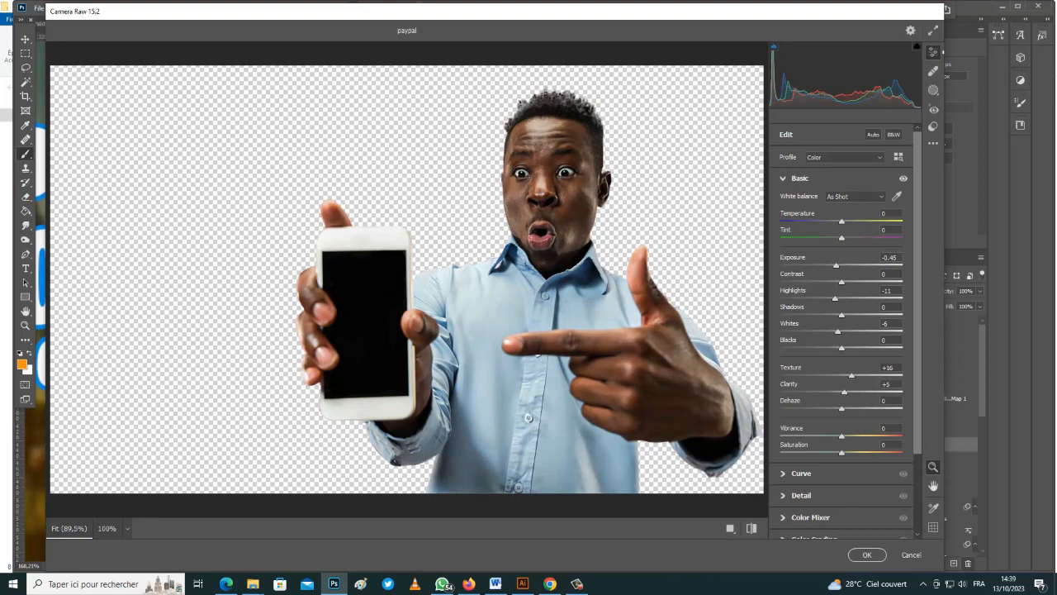
{"action": "left_click_drag", "start_coordinate": [842, 315], "coordinate": [850, 315]}
Add Sharpening of 24, compare before and after, and apply the filter
{"action": "left_click", "coordinate": [802, 495]}
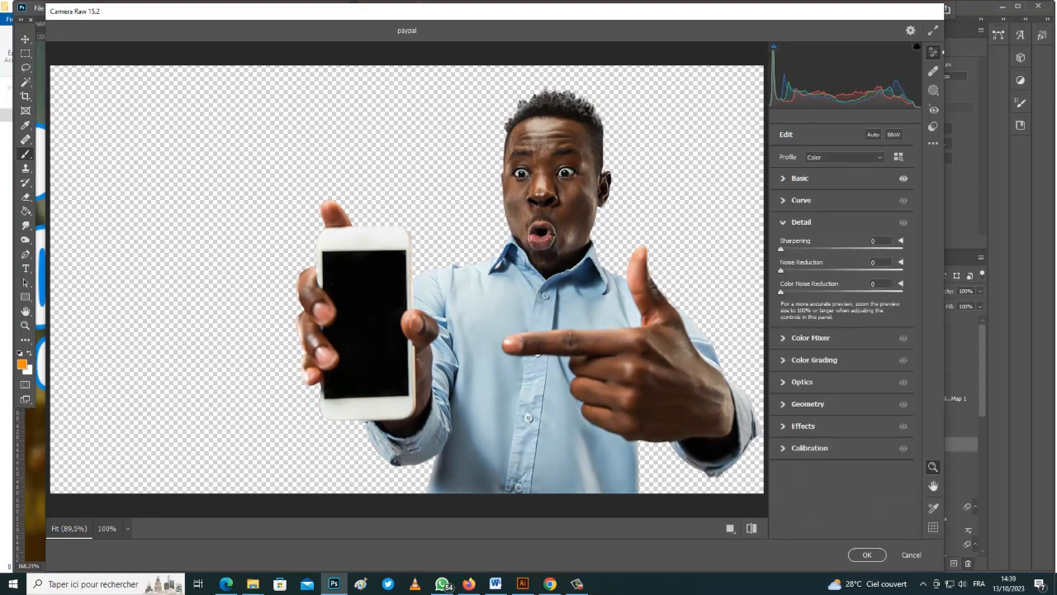
{"action": "left_click_drag", "start_coordinate": [781, 248], "coordinate": [801, 249]}
{"action": "left_click", "coordinate": [730, 528]}
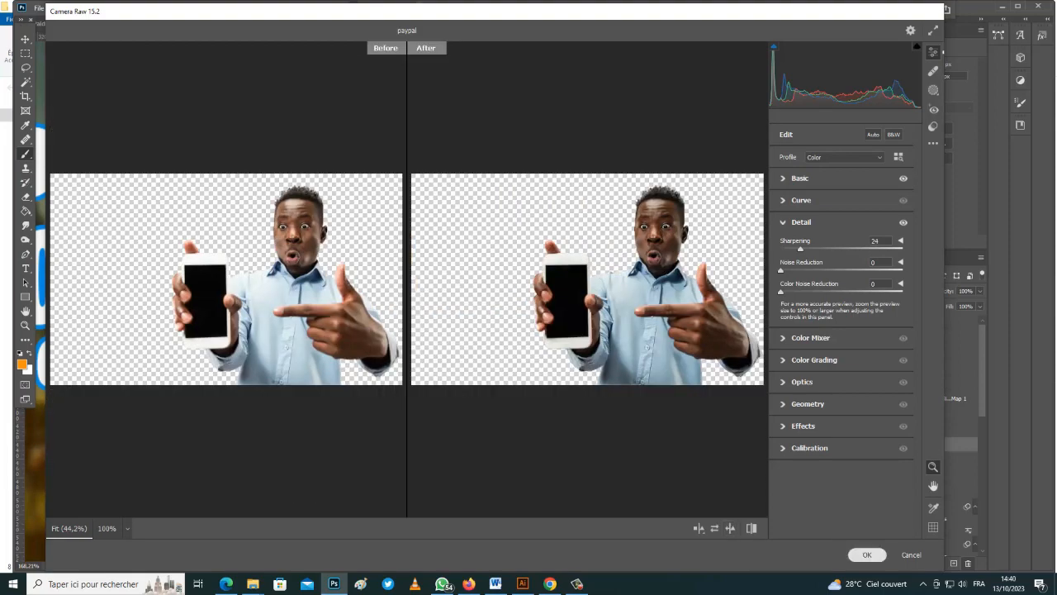
{"action": "left_click", "coordinate": [867, 554]}
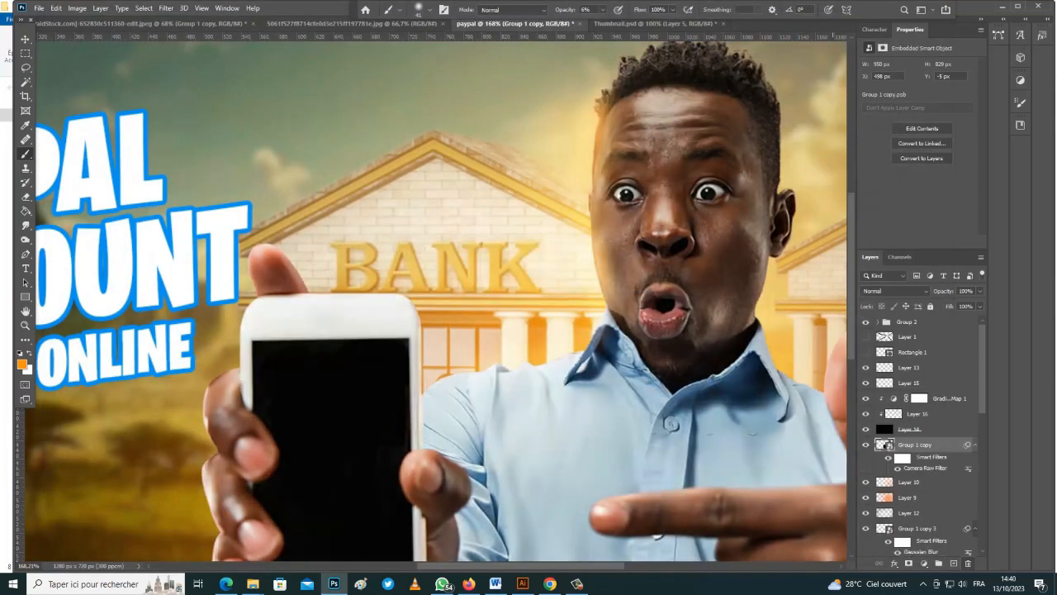
On Layer 16, paint a faint glow along the shirt collar and thumb edges
{"action": "left_click", "coordinate": [913, 413]}
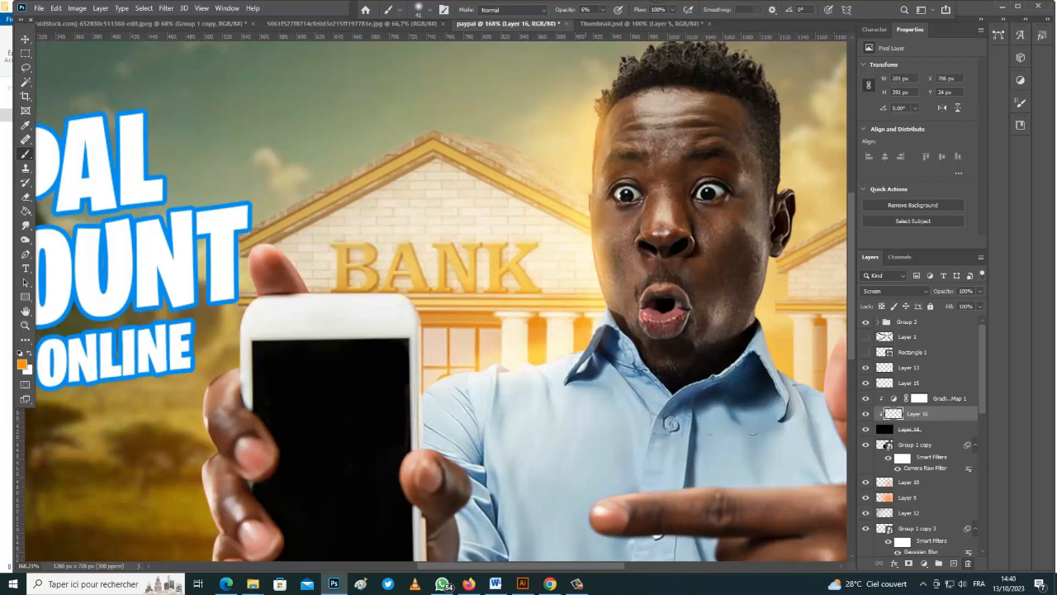
{"action": "mouse_move", "coordinate": [585, 361]}
{"action": "left_mouse_down"}
{"action": "mouse_move", "coordinate": [595, 347]}
{"action": "mouse_move", "coordinate": [586, 358]}
{"action": "left_mouse_up"}
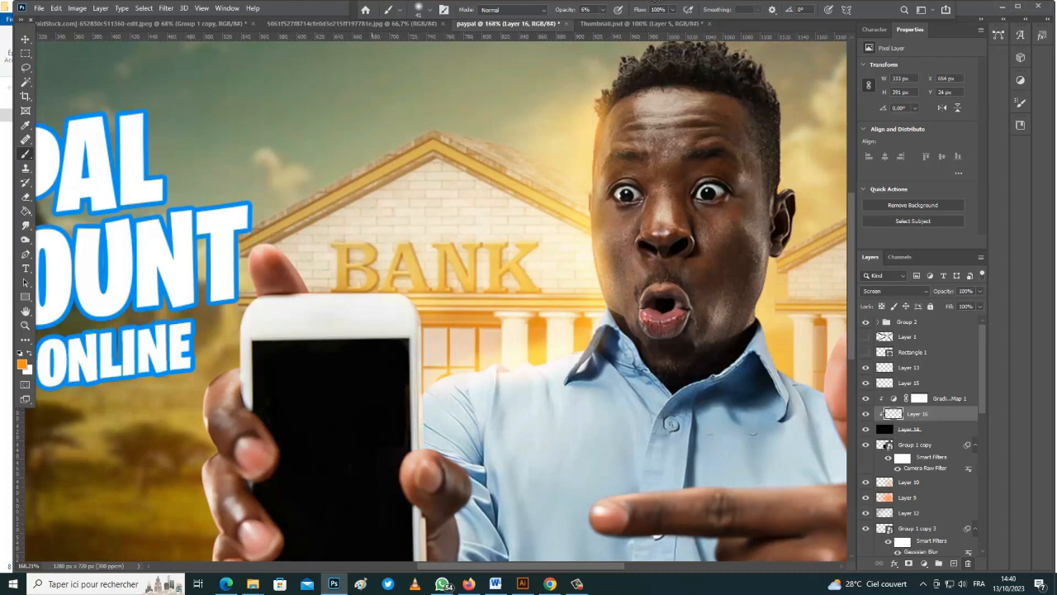
{"action": "mouse_move", "coordinate": [284, 264]}
{"action": "left_mouse_down"}
{"action": "mouse_move", "coordinate": [292, 275]}
{"action": "mouse_move", "coordinate": [275, 257]}
{"action": "left_mouse_up"}
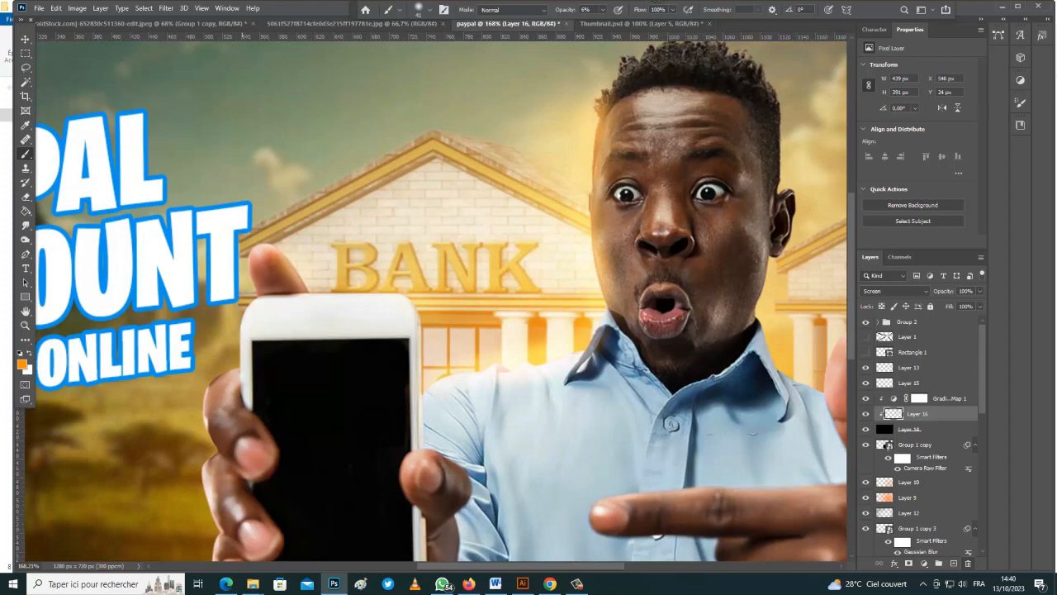
{"action": "left_click_drag", "start_coordinate": [246, 269], "coordinate": [285, 252]}
{"action": "scroll", "coordinate": [211, 413], "scroll_direction": "down", "scroll_amount": 1}
{"action": "left_click_drag", "start_coordinate": [217, 386], "coordinate": [207, 444]}
{"action": "scroll", "coordinate": [211, 430], "scroll_direction": "down", "scroll_amount": 1}
Lower the brush opacity to 3% and brighten the hand's edge
{"action": "left_click", "coordinate": [604, 10]}
{"action": "left_click_drag", "start_coordinate": [604, 22], "coordinate": [602, 22]}
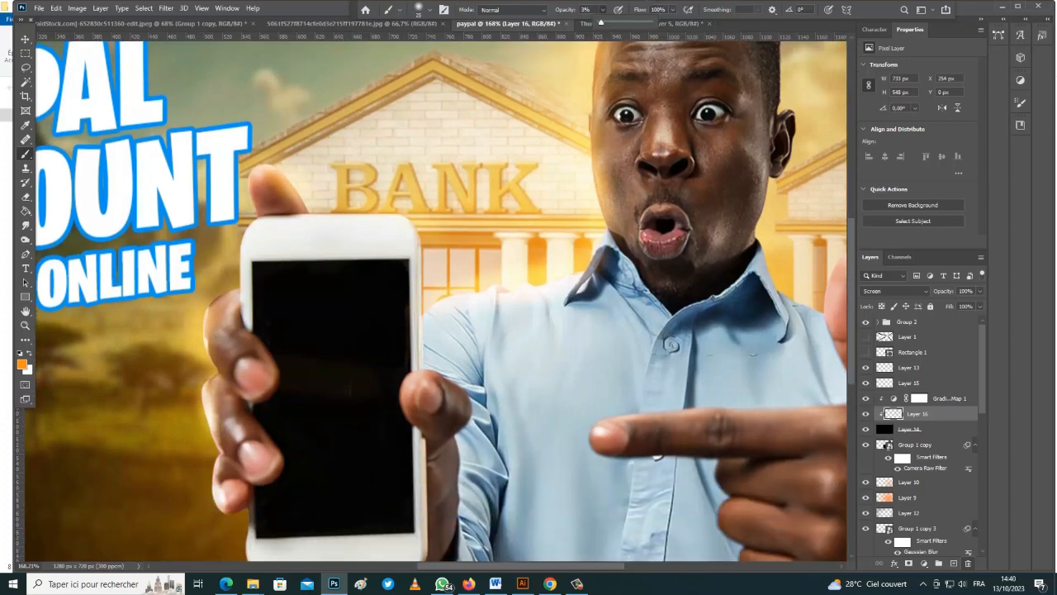
{"action": "scroll", "coordinate": [248, 496], "scroll_direction": "down", "scroll_amount": 1}
{"action": "left_click_drag", "start_coordinate": [247, 517], "coordinate": [304, 540]}
{"action": "scroll", "coordinate": [304, 529], "scroll_direction": "down", "scroll_amount": 2}
{"action": "scroll", "coordinate": [700, 248], "scroll_direction": "down", "scroll_amount": 1}
{"action": "scroll", "coordinate": [703, 248], "scroll_direction": "up", "scroll_amount": 4}
With a slightly larger brush, glow the hair, face, neck, shoulder, forehead and ear edges, then add a new layer
{"action": "key", "text": "bracketright"}
{"action": "key", "text": "bracketright"}
{"action": "left_click_drag", "start_coordinate": [707, 51], "coordinate": [618, 100]}
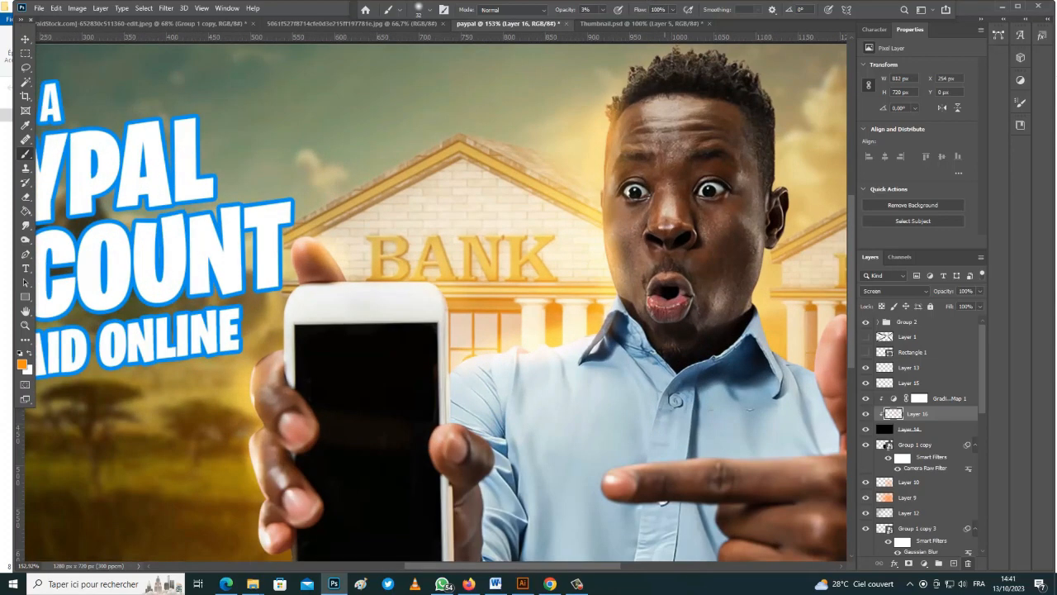
{"action": "left_click_drag", "start_coordinate": [661, 59], "coordinate": [643, 81]}
{"action": "left_click_drag", "start_coordinate": [750, 78], "coordinate": [780, 162]}
{"action": "left_click_drag", "start_coordinate": [765, 249], "coordinate": [742, 326]}
{"action": "left_click_drag", "start_coordinate": [815, 362], "coordinate": [838, 323]}
{"action": "mouse_move", "coordinate": [634, 106]}
{"action": "left_mouse_down"}
{"action": "mouse_move", "coordinate": [608, 149]}
{"action": "mouse_move", "coordinate": [661, 104]}
{"action": "mouse_move", "coordinate": [701, 123]}
{"action": "left_mouse_up"}
{"action": "scroll", "coordinate": [611, 157], "scroll_direction": "down", "scroll_amount": 4}
{"action": "left_click_drag", "start_coordinate": [715, 213], "coordinate": [716, 226]}
{"action": "key", "text": "v"}
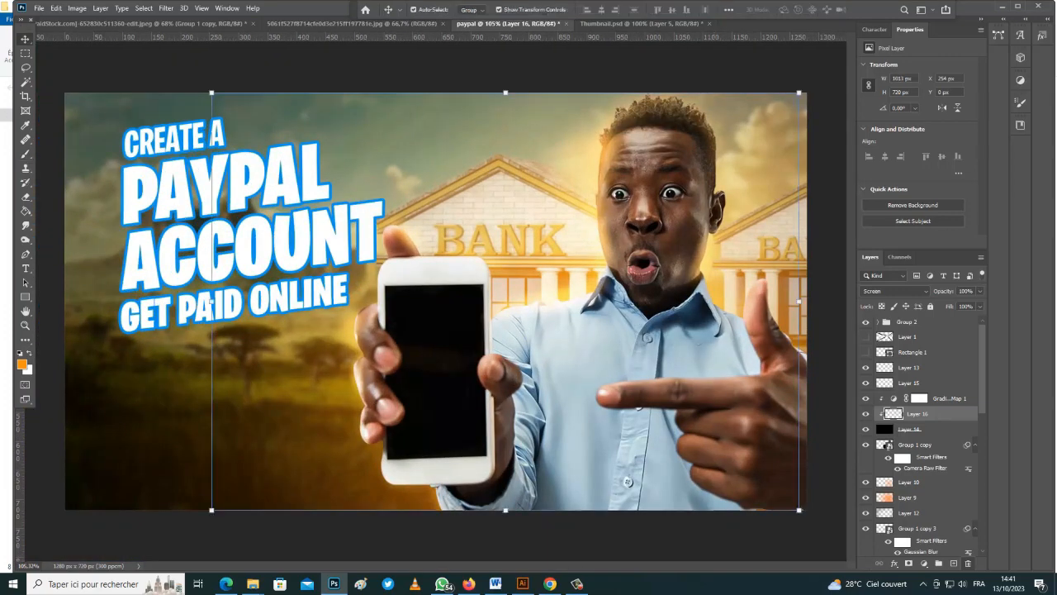
{"action": "key", "text": "ctrl+shift+alt+n"}
On Layer 17, brush glow along the face's left edge, collar, shirt fold and phone edge
{"action": "key", "text": "b"}
{"action": "scroll", "coordinate": [596, 180], "scroll_direction": "up", "scroll_amount": 4}
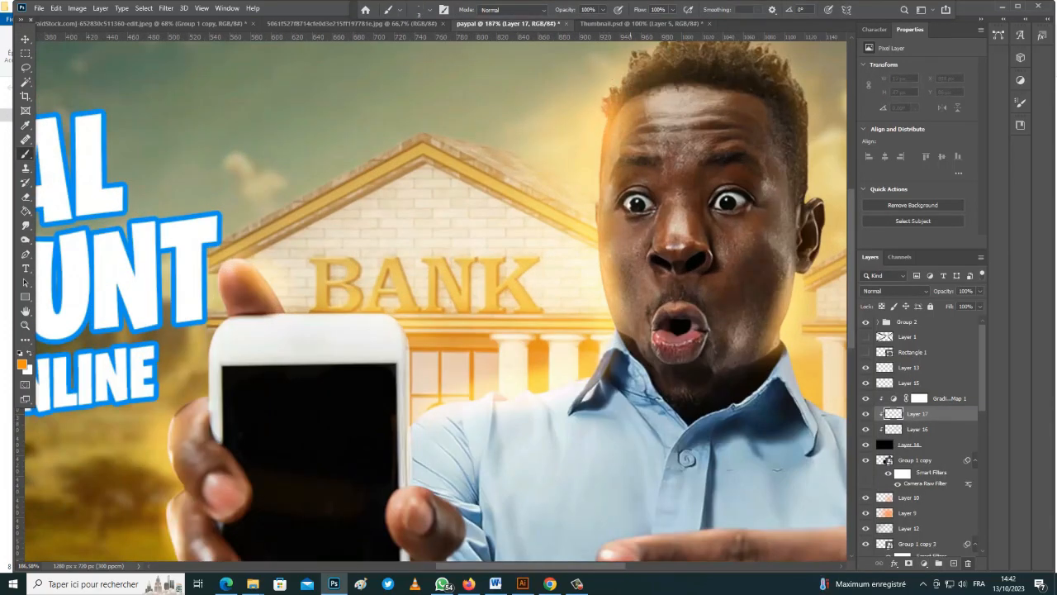
{"action": "scroll", "coordinate": [630, 67], "scroll_direction": "up", "scroll_amount": 5}
{"action": "left_click_drag", "start_coordinate": [575, 195], "coordinate": [560, 382]}
{"action": "scroll", "coordinate": [559, 381], "scroll_direction": "down", "scroll_amount": 2}
{"action": "key", "text": "ctrl+z"}
{"action": "right_click", "coordinate": [555, 336]}
{"action": "left_click_drag", "start_coordinate": [541, 296], "coordinate": [569, 455]}
{"action": "scroll", "coordinate": [569, 454], "scroll_direction": "down", "scroll_amount": 2}
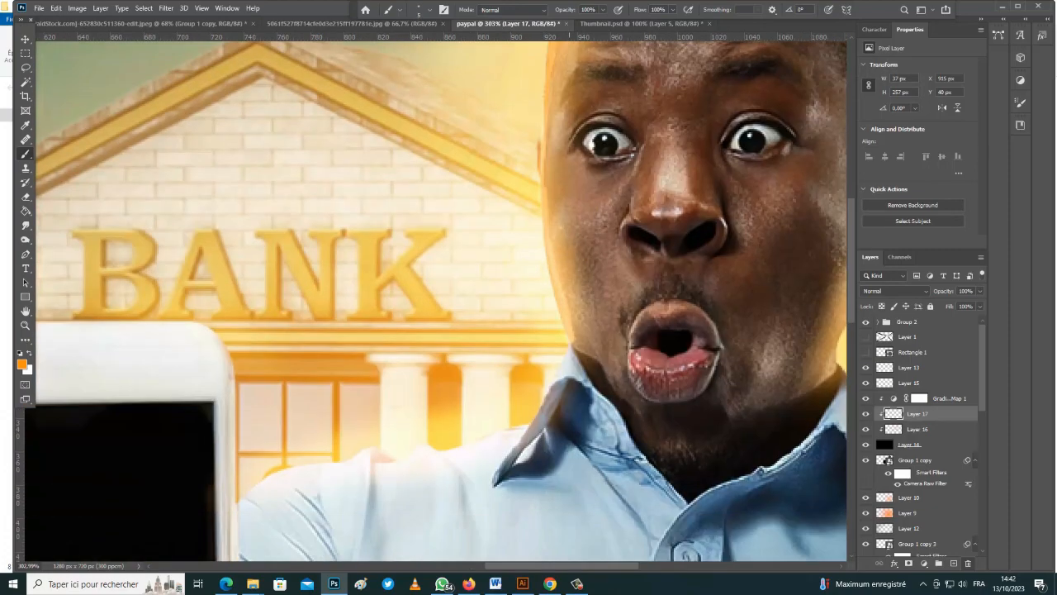
{"action": "left_click_drag", "start_coordinate": [572, 342], "coordinate": [529, 432]}
{"action": "scroll", "coordinate": [496, 430], "scroll_direction": "down", "scroll_amount": 1}
{"action": "left_click_drag", "start_coordinate": [389, 388], "coordinate": [363, 501]}
{"action": "scroll", "coordinate": [234, 272], "scroll_direction": "down", "scroll_amount": 2}
{"action": "mouse_move", "coordinate": [314, 381]}
{"action": "left_mouse_down"}
{"action": "mouse_move", "coordinate": [234, 260]}
{"action": "mouse_move", "coordinate": [152, 221]}
{"action": "mouse_move", "coordinate": [88, 368]}
{"action": "mouse_move", "coordinate": [132, 525]}
{"action": "left_mouse_up"}
{"action": "scroll", "coordinate": [152, 247], "scroll_direction": "down", "scroll_amount": 3}
Undo the stray finger stroke and outline the hair down to the ear with a smaller brush
{"action": "key", "text": "ctrl+z"}
{"action": "scroll", "coordinate": [132, 496], "scroll_direction": "down", "scroll_amount": 3}
{"action": "scroll", "coordinate": [541, 173], "scroll_direction": "up", "scroll_amount": 3}
{"action": "key", "text": "bracketleft"}
{"action": "key", "text": "bracketleft"}
{"action": "key", "text": "bracketleft"}
{"action": "mouse_move", "coordinate": [535, 171]}
{"action": "left_mouse_down"}
{"action": "mouse_move", "coordinate": [571, 140]}
{"action": "mouse_move", "coordinate": [695, 92]}
{"action": "mouse_move", "coordinate": [782, 153]}
{"action": "mouse_move", "coordinate": [782, 443]}
{"action": "left_mouse_up"}
{"action": "scroll", "coordinate": [780, 152], "scroll_direction": "up", "scroll_amount": 4}
{"action": "key", "text": "ctrl+z"}
{"action": "left_click_drag", "start_coordinate": [784, 163], "coordinate": [817, 437]}
{"action": "scroll", "coordinate": [547, 264], "scroll_direction": "down", "scroll_amount": 4}
{"action": "scroll", "coordinate": [388, 483], "scroll_direction": "up", "scroll_amount": 1}
Paint highlights on the forehead wrinkles and dab highlights on the cheek
{"action": "left_click_drag", "start_coordinate": [603, 10], "coordinate": [562, 23]}
{"action": "left_click_drag", "start_coordinate": [434, 216], "coordinate": [495, 195]}
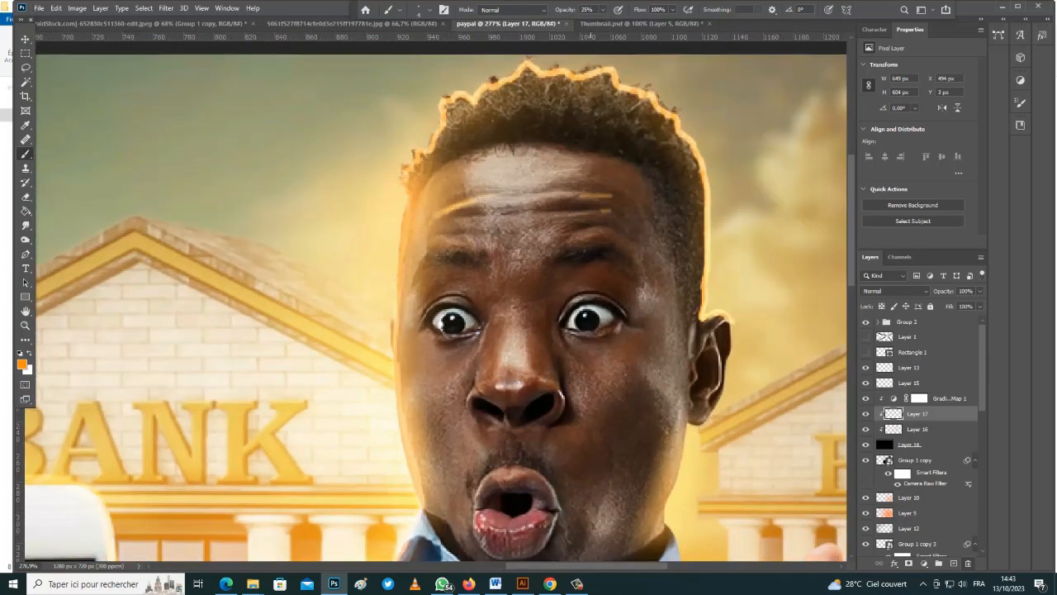
{"action": "left_click_drag", "start_coordinate": [591, 196], "coordinate": [556, 189]}
{"action": "scroll", "coordinate": [570, 198], "scroll_direction": "down", "scroll_amount": 3}
{"action": "key", "text": "bracketright"}
{"action": "key", "text": "bracketright"}
{"action": "key", "text": "bracketright"}
{"action": "key", "text": "bracketright"}
{"action": "key", "text": "bracketright"}
{"action": "key", "text": "bracketright"}
{"action": "key", "text": "bracketright"}
{"action": "key", "text": "bracketright"}
{"action": "key", "text": "bracketright"}
{"action": "key", "text": "bracketright"}
{"action": "left_click", "coordinate": [607, 409]}
{"action": "left_click", "coordinate": [596, 416]}
{"action": "scroll", "coordinate": [388, 179], "scroll_direction": "down", "scroll_amount": 3}
{"action": "scroll", "coordinate": [412, 180], "scroll_direction": "down", "scroll_amount": 4}
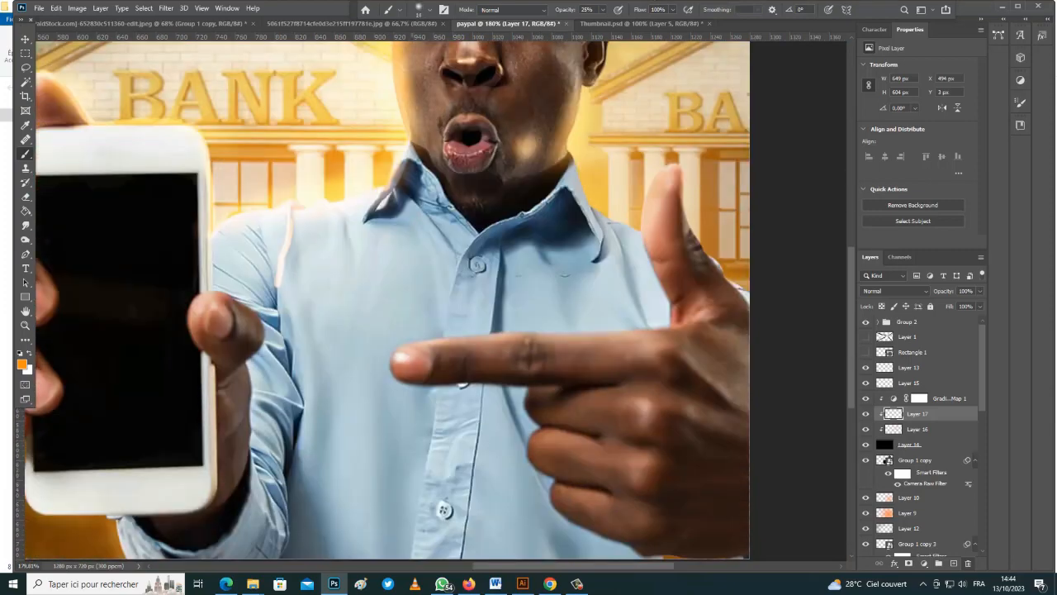
{"action": "left_click_drag", "start_coordinate": [668, 167], "coordinate": [644, 232]}
Enlarge the brush for broad shirt highlights, then fit the thumbnail in the window
{"action": "key", "text": "bracketright"}
{"action": "key", "text": "bracketright"}
{"action": "key", "text": "bracketright"}
{"action": "key", "text": "bracketright"}
{"action": "key", "text": "bracketright"}
{"action": "key", "text": "bracketright"}
{"action": "key", "text": "bracketright"}
{"action": "left_click_drag", "start_coordinate": [608, 271], "coordinate": [626, 310]}
{"action": "scroll", "coordinate": [495, 396], "scroll_direction": "down", "scroll_amount": 1}
{"action": "left_click_drag", "start_coordinate": [350, 413], "coordinate": [355, 504]}
{"action": "mouse_move", "coordinate": [543, 506]}
{"action": "left_mouse_down"}
{"action": "mouse_move", "coordinate": [520, 453]}
{"action": "mouse_move", "coordinate": [516, 500]}
{"action": "left_mouse_up"}
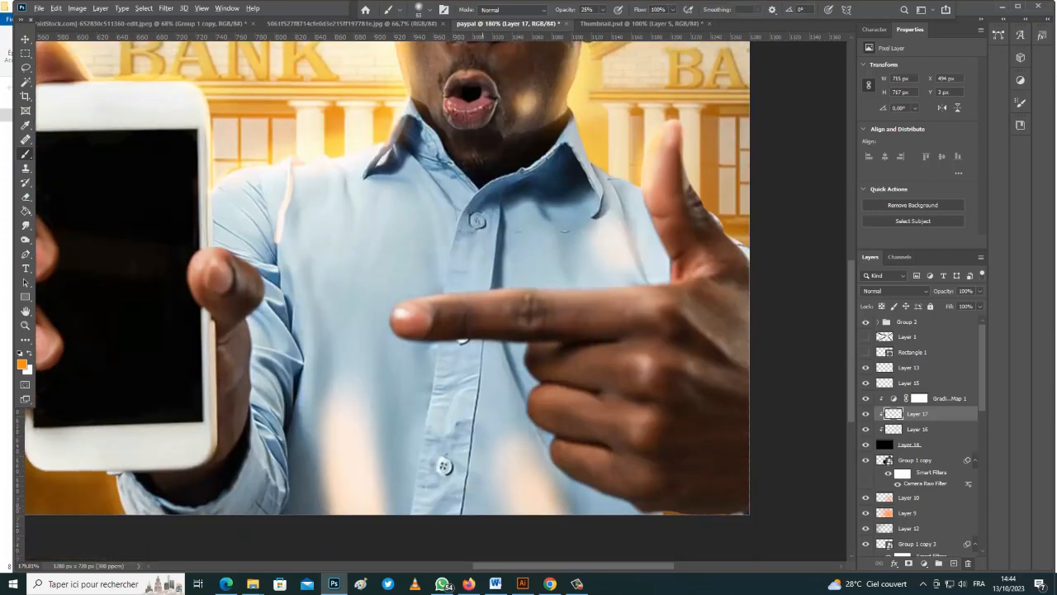
{"action": "key", "text": "ctrl+0"}
{"action": "scroll", "coordinate": [594, 248], "scroll_direction": "up", "scroll_amount": 4}
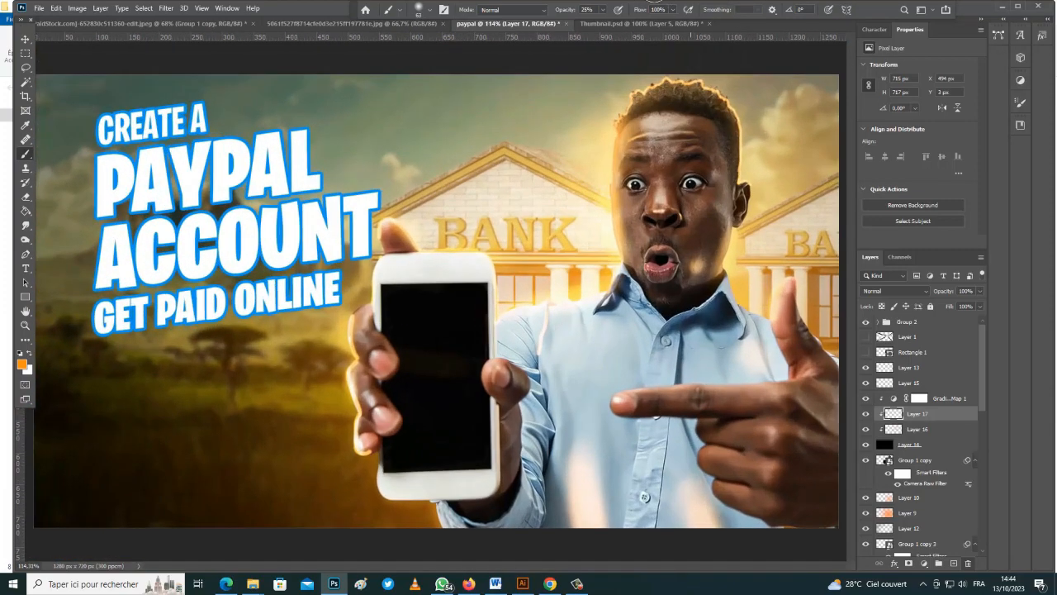
Use the Smudge Tool to soften the glow on the phone's and hand's left edges, then preview blend modes
{"action": "right_click", "coordinate": [26, 155]}
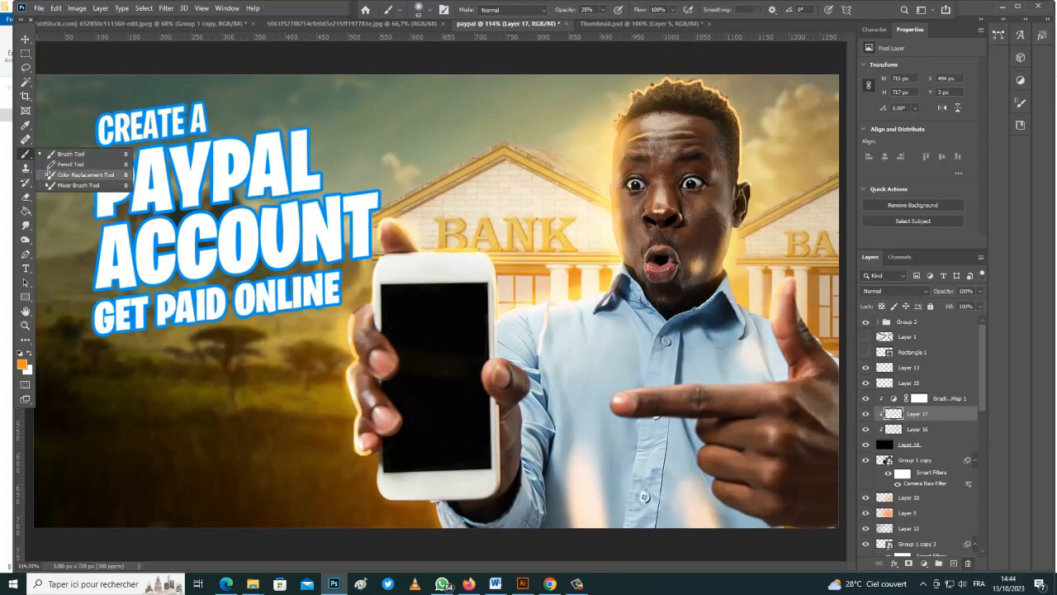
{"action": "right_click", "coordinate": [26, 227]}
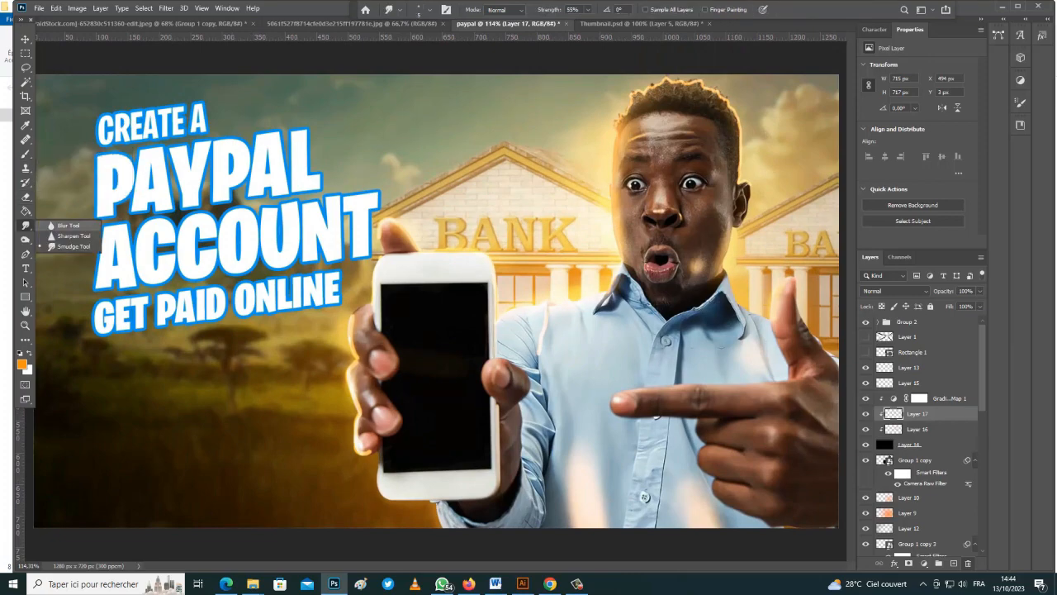
{"action": "left_click", "coordinate": [70, 247]}
{"action": "scroll", "coordinate": [617, 141], "scroll_direction": "up", "scroll_amount": 2}
{"action": "scroll", "coordinate": [637, 118], "scroll_direction": "up", "scroll_amount": 1}
{"action": "scroll", "coordinate": [661, 111], "scroll_direction": "up", "scroll_amount": 2}
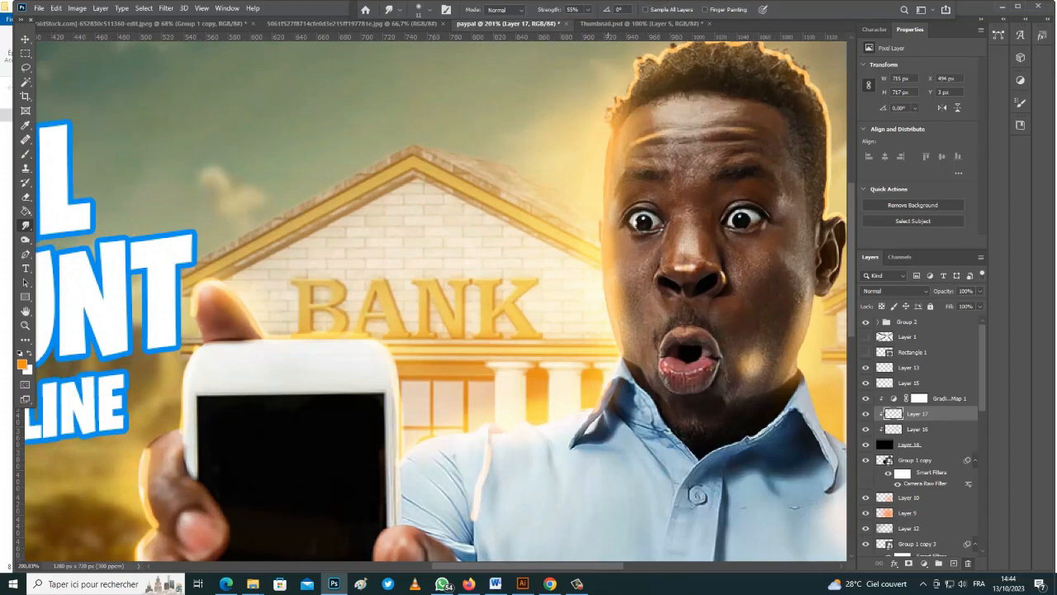
{"action": "scroll", "coordinate": [435, 301], "scroll_direction": "down", "scroll_amount": 3}
{"action": "scroll", "coordinate": [435, 301], "scroll_direction": "down", "scroll_amount": 1}
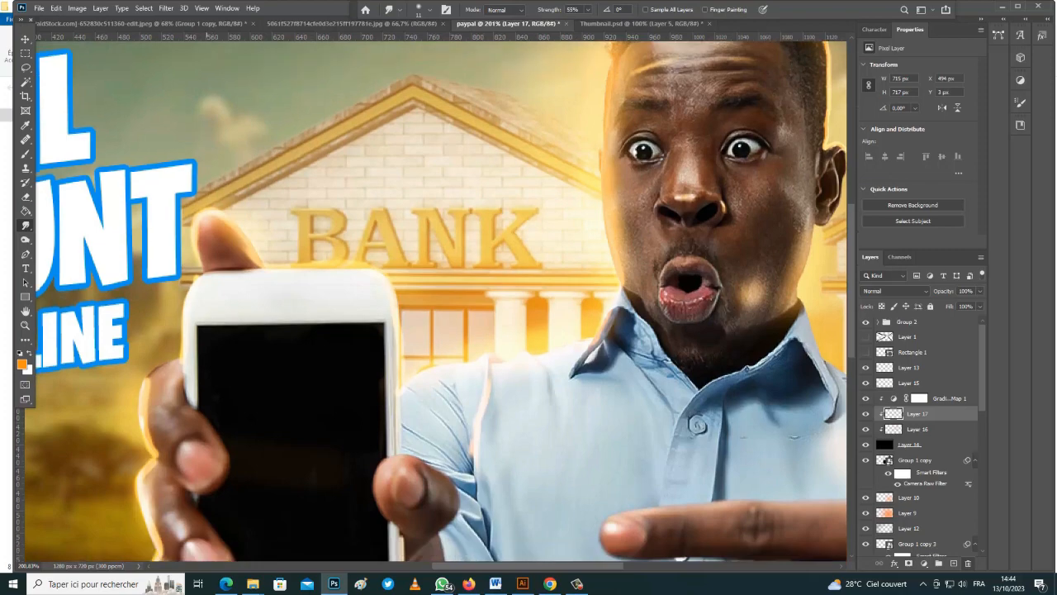
{"action": "left_click_drag", "start_coordinate": [183, 314], "coordinate": [181, 339]}
{"action": "left_click_drag", "start_coordinate": [144, 408], "coordinate": [152, 448]}
{"action": "scroll", "coordinate": [436, 301], "scroll_direction": "down", "scroll_amount": 1}
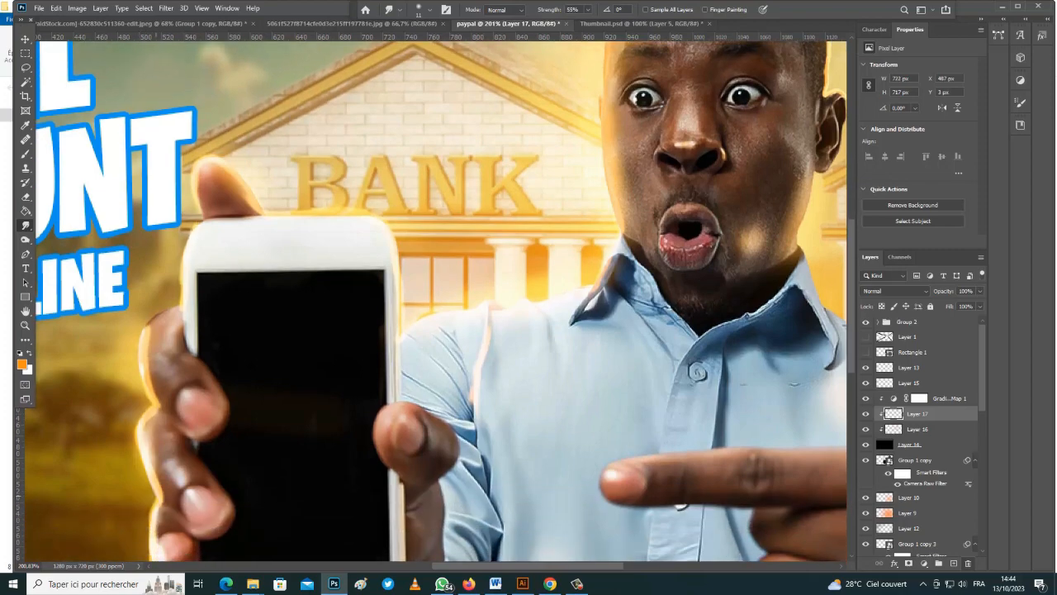
{"action": "key", "text": "ctrl+0"}
{"action": "scroll", "coordinate": [435, 300], "scroll_direction": "up", "scroll_amount": 2}
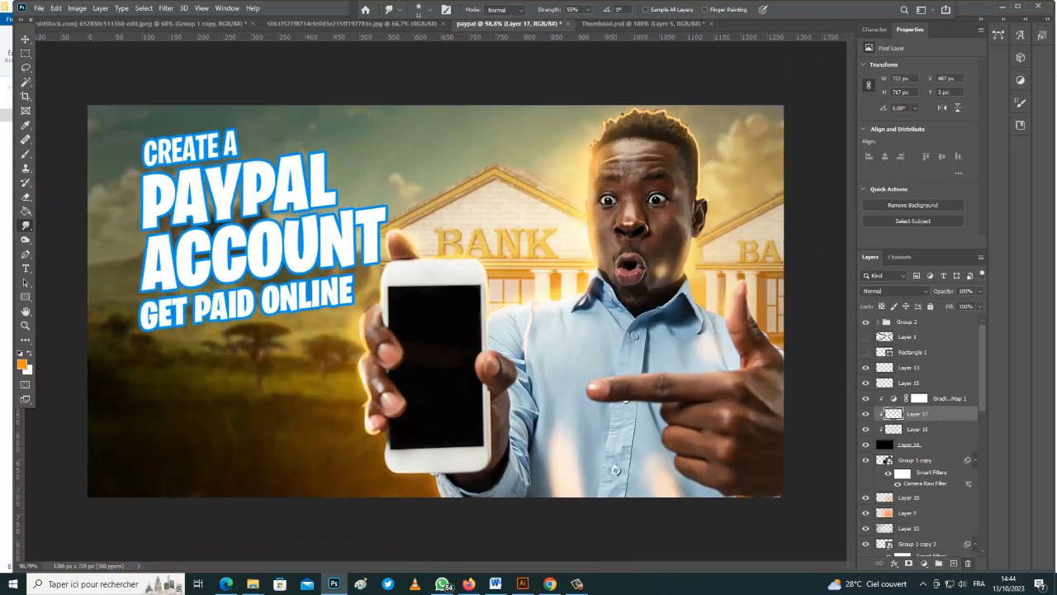
{"action": "left_click", "coordinate": [896, 291]}
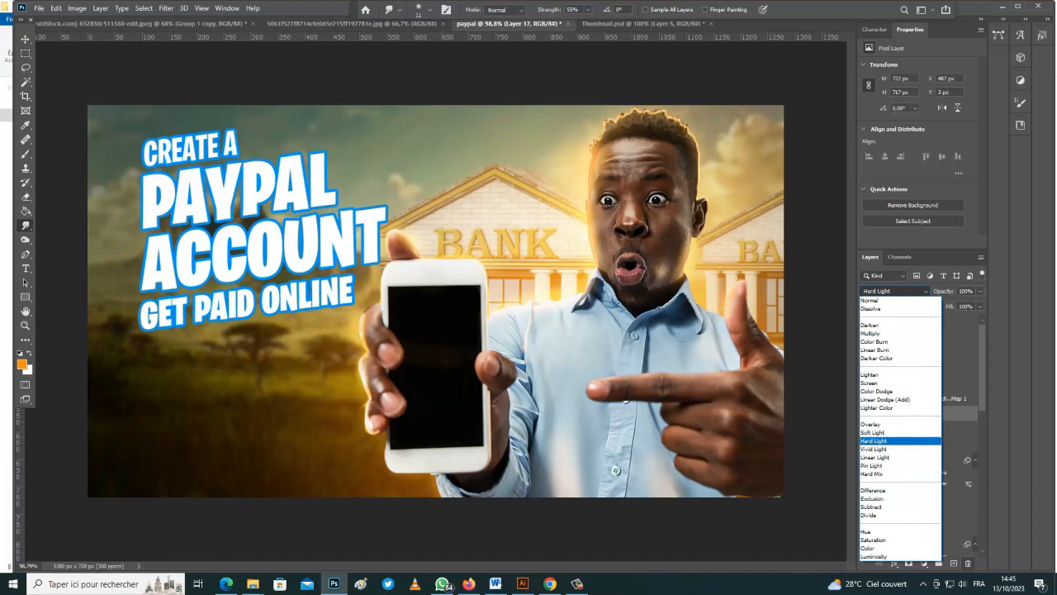
Apply Hard Light blending to Layer 17 and make Layer 10 active with the Move tool
{"action": "key", "text": "Return"}
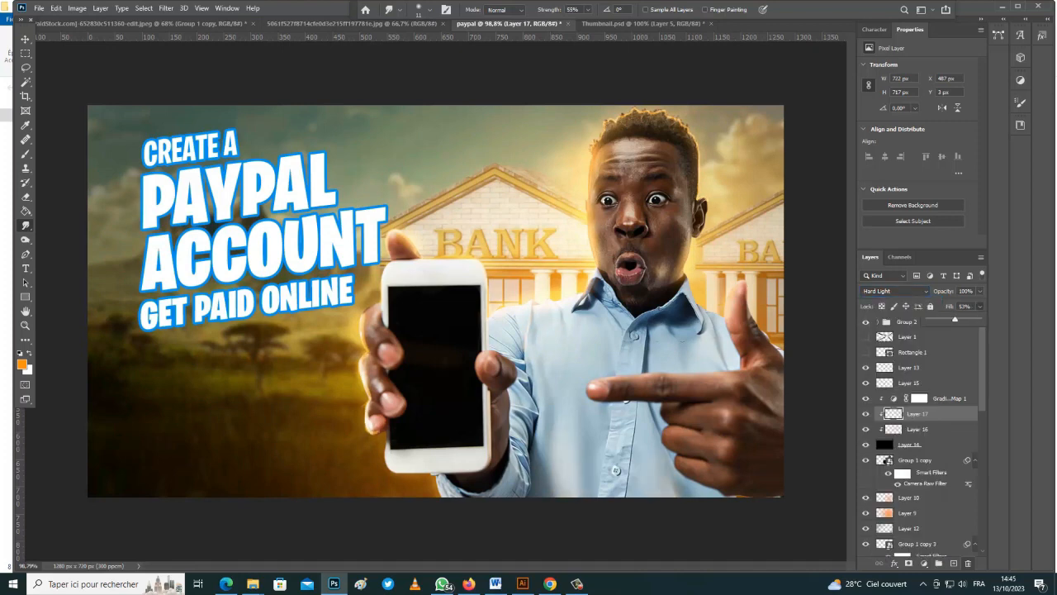
{"action": "left_click", "coordinate": [909, 498]}
{"action": "key", "text": "v"}
{"action": "scroll", "coordinate": [431, 322], "scroll_direction": "up", "scroll_amount": 3}
Open the PayPal app mockup PNG as its own document
{"action": "key", "text": "alt+Tab"}
{"action": "key", "text": "alt+Tab"}
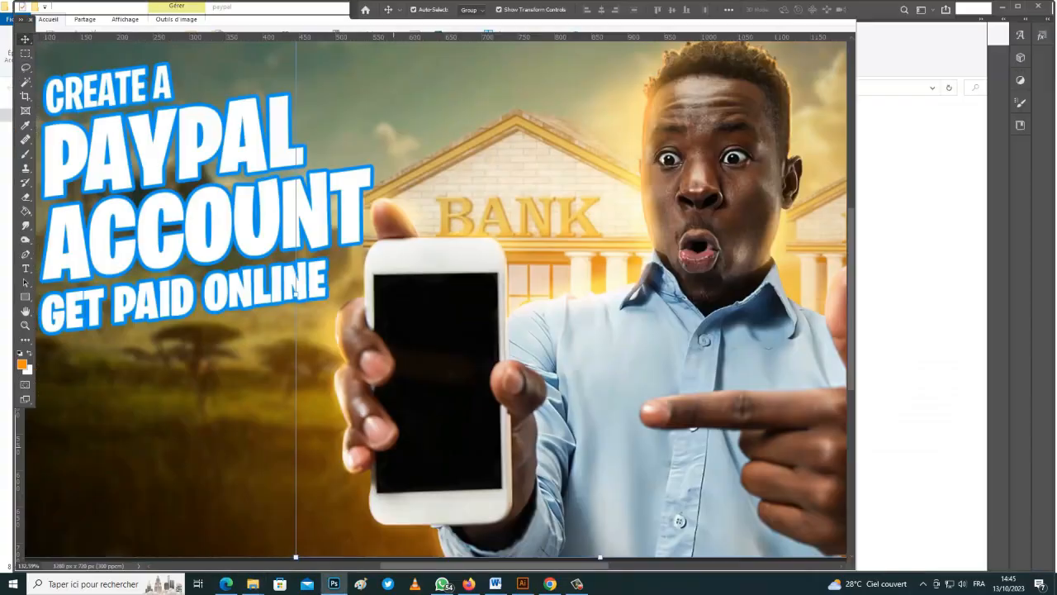
{"action": "key", "text": "ctrl+o"}
{"action": "double_click", "coordinate": [329, 93]}
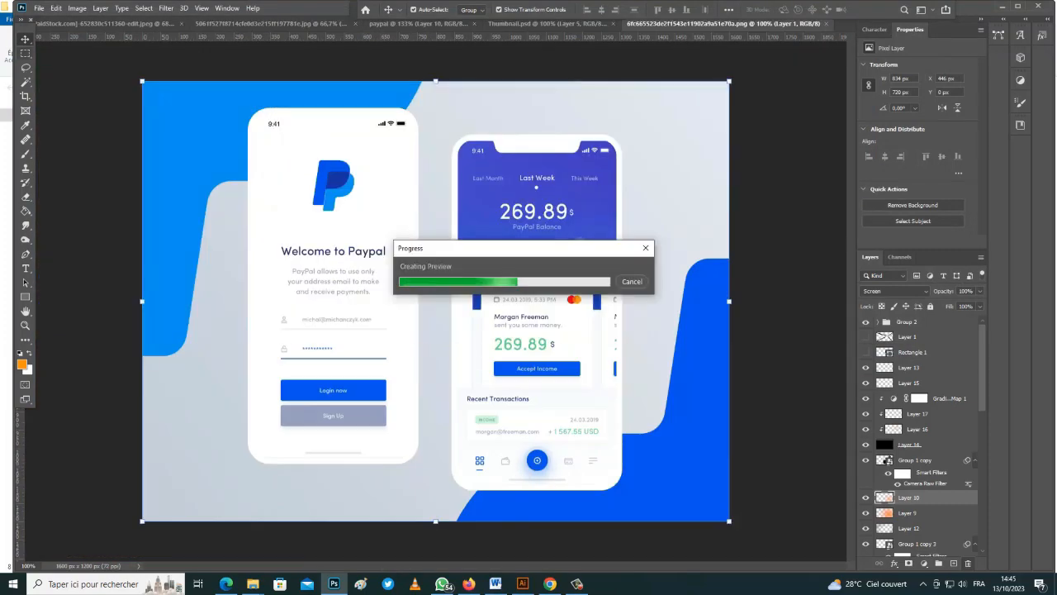
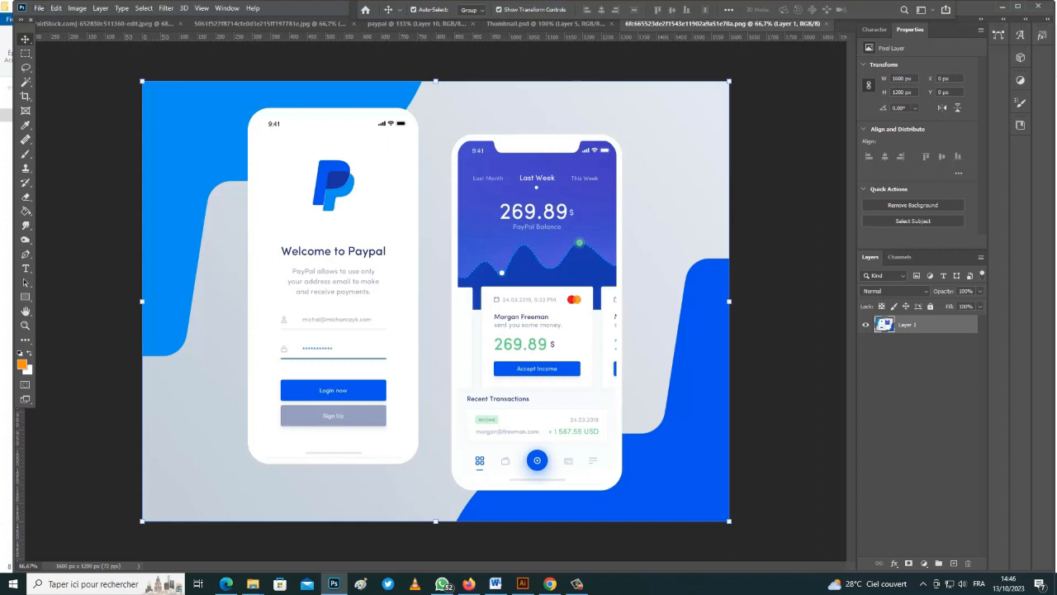
Show rulers and place four guides framing the right phone's screen in the PayPal image
{"action": "scroll", "coordinate": [546, 174], "scroll_direction": "up", "scroll_amount": 2}
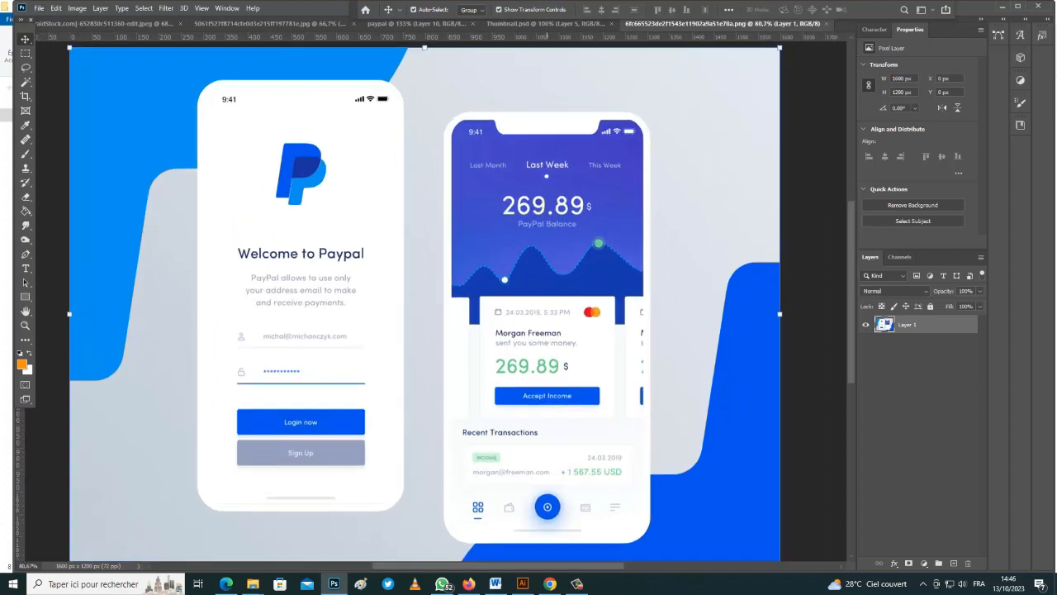
{"action": "scroll", "coordinate": [447, 300], "scroll_direction": "down", "scroll_amount": 1}
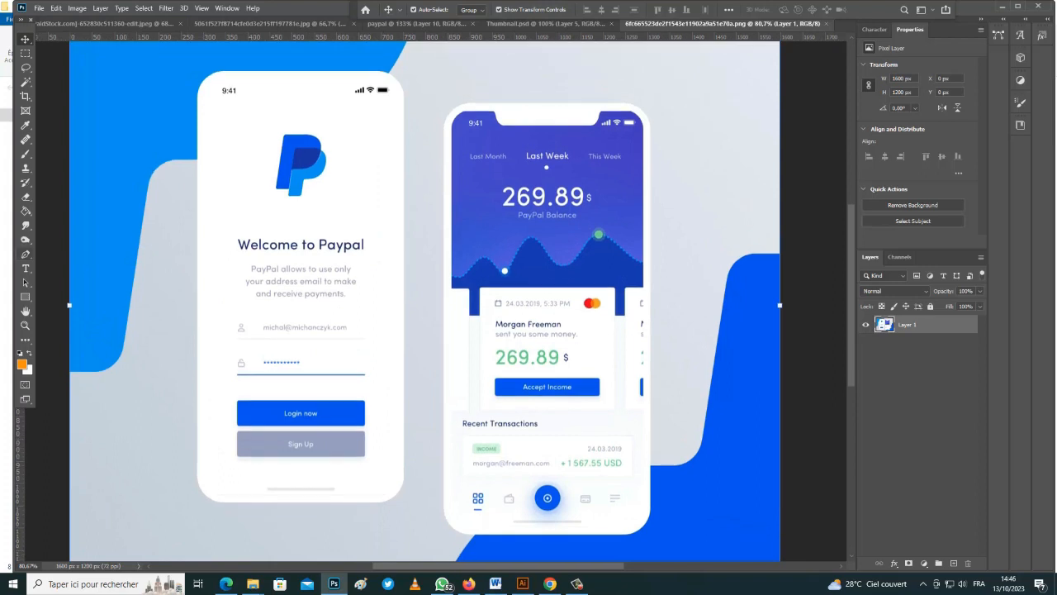
{"action": "left_click", "coordinate": [26, 254]}
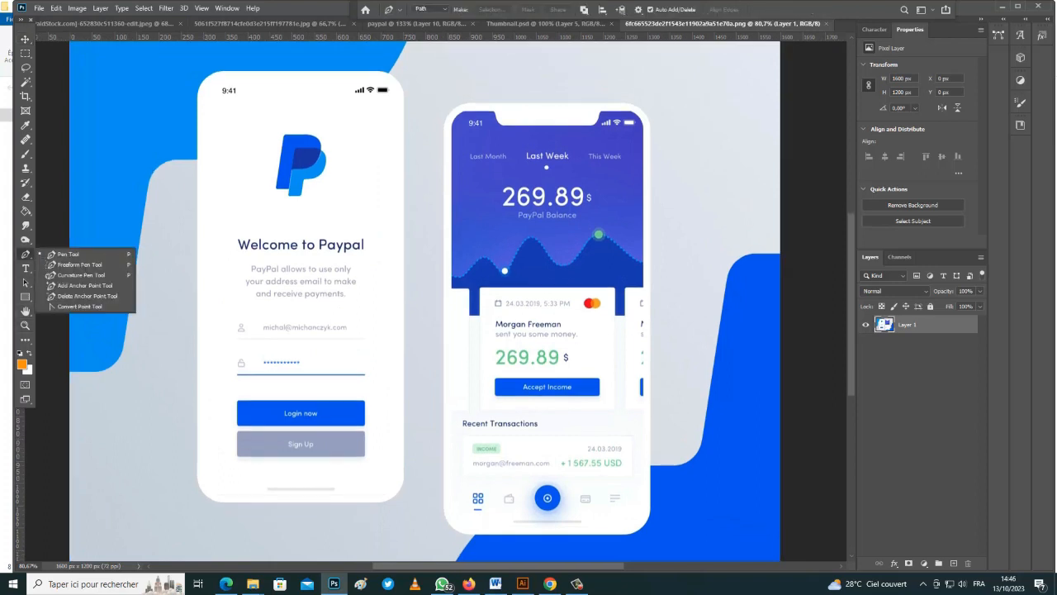
{"action": "scroll", "coordinate": [426, 301], "scroll_direction": "down", "scroll_amount": 4}
{"action": "scroll", "coordinate": [425, 298], "scroll_direction": "up", "scroll_amount": 5}
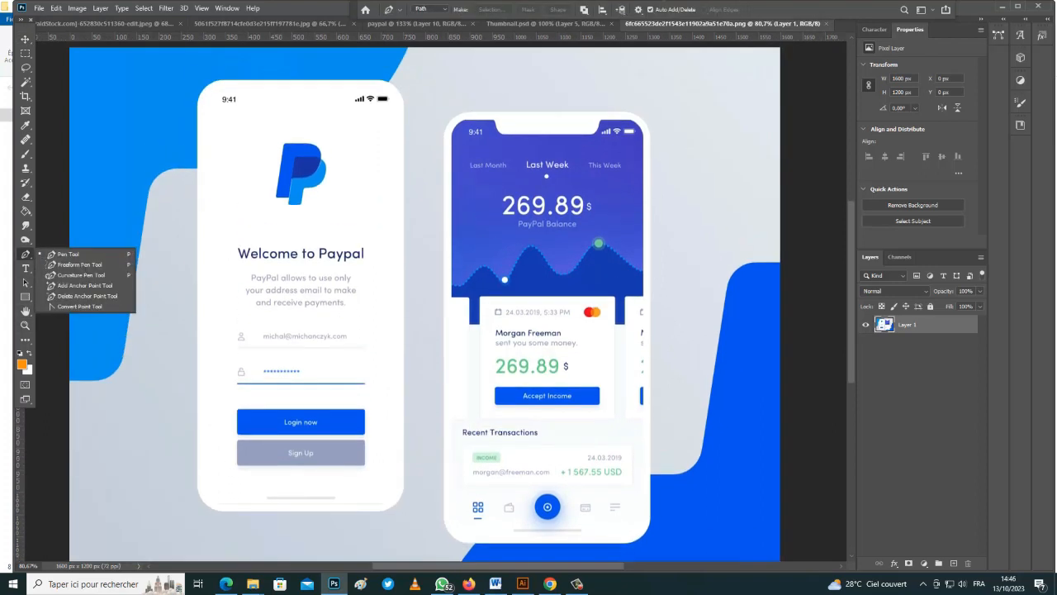
{"action": "left_click_drag", "start_coordinate": [425, 301], "coordinate": [431, 292]}
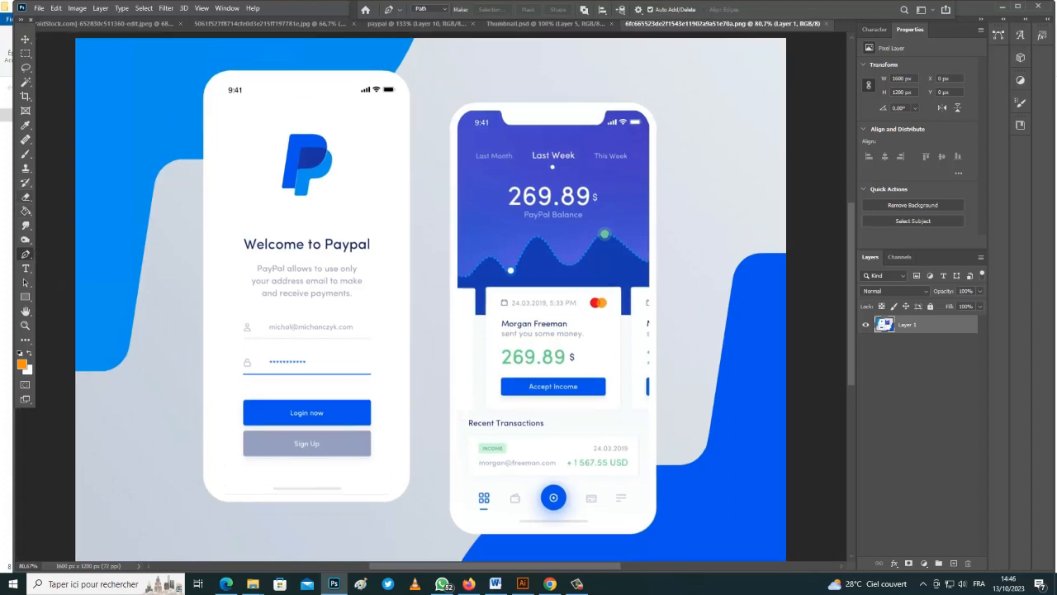
{"action": "key", "text": "ctrl+r"}
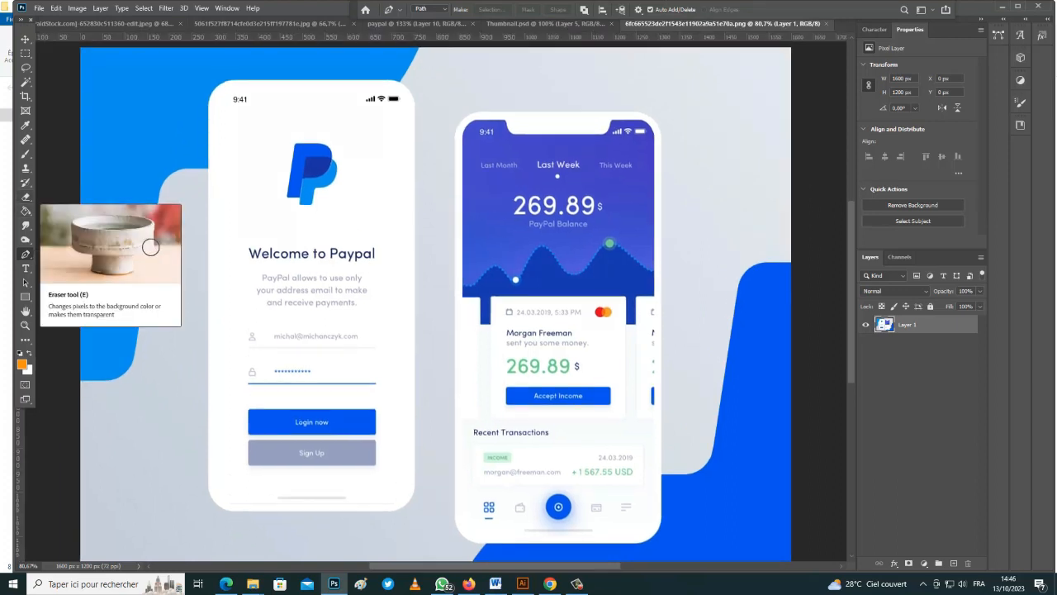
{"action": "left_click_drag", "start_coordinate": [17, 289], "coordinate": [463, 289]}
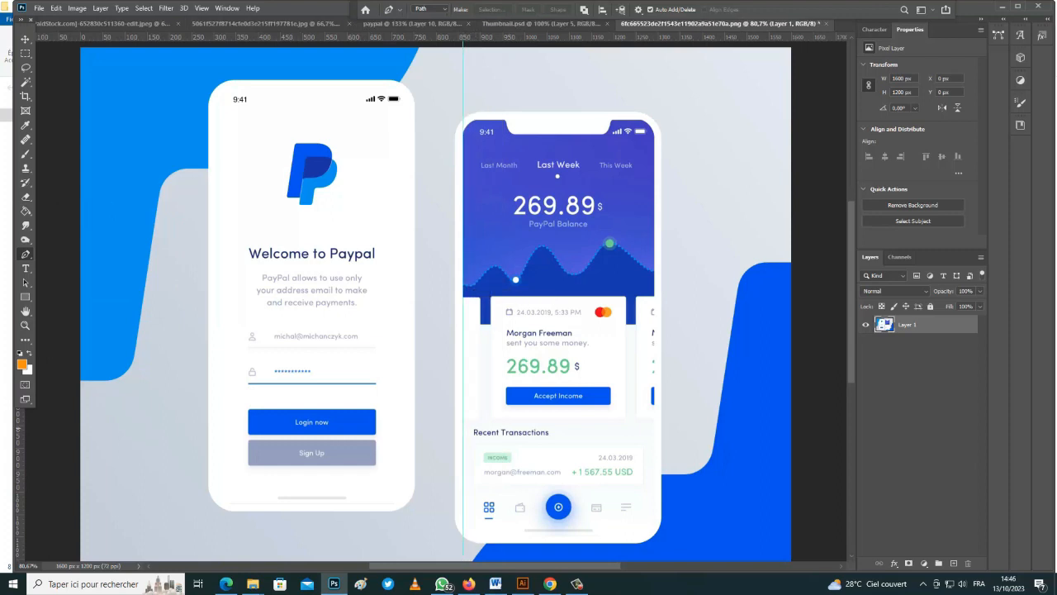
{"action": "left_click_drag", "start_coordinate": [36, 355], "coordinate": [654, 357]}
{"action": "left_click_drag", "start_coordinate": [562, 36], "coordinate": [561, 120]}
{"action": "left_click_drag", "start_coordinate": [640, 36], "coordinate": [640, 538]}
Draw a rectangular marquee selection over the phone screen between the guides
{"action": "scroll", "coordinate": [496, 111], "scroll_direction": "up", "scroll_amount": 5}
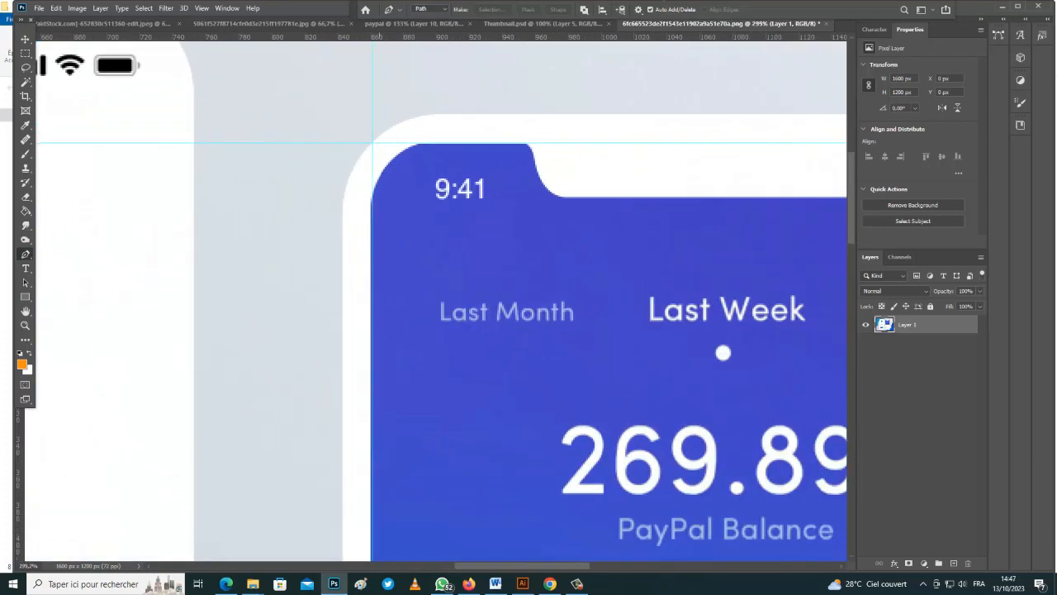
{"action": "scroll", "coordinate": [446, 140], "scroll_direction": "down", "scroll_amount": 2}
{"action": "key", "text": "m"}
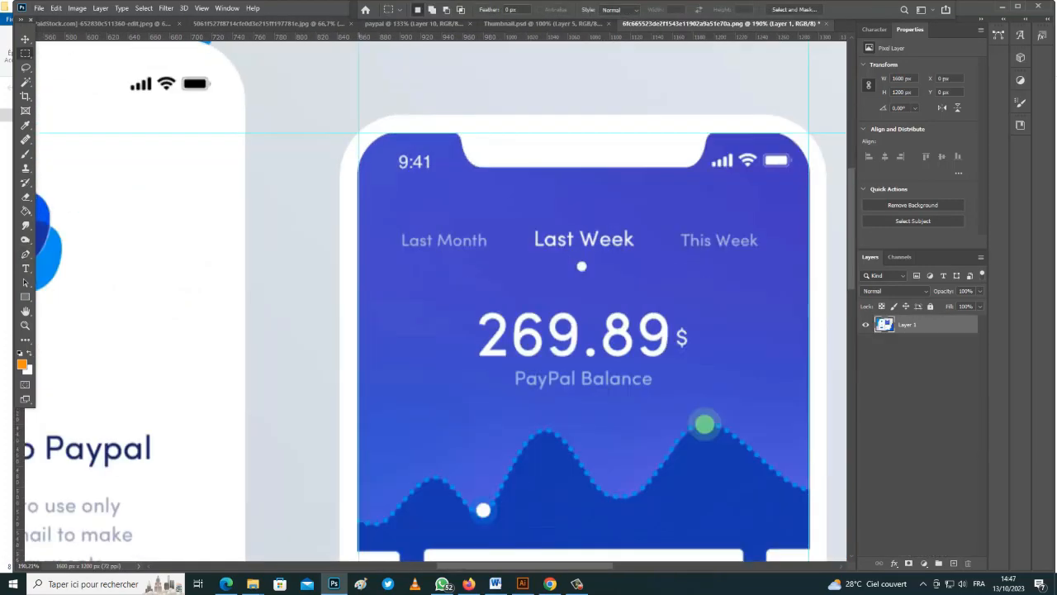
{"action": "left_click_drag", "start_coordinate": [359, 131], "coordinate": [809, 426]}
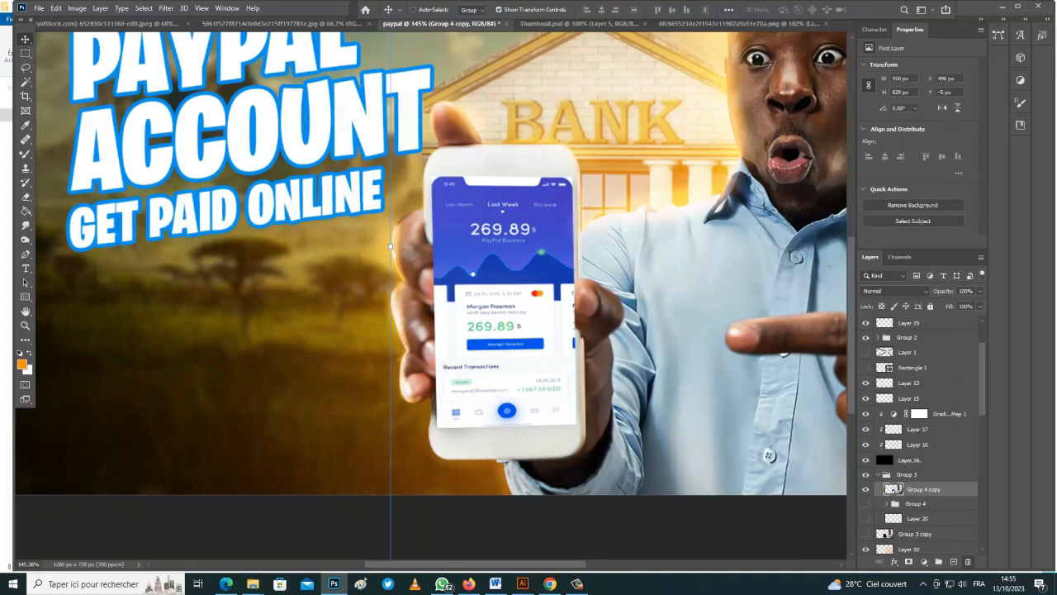
Lower the pasted Layer 22's fill to 59% and add a layer mask to it
{"action": "left_click", "coordinate": [887, 488]}
{"action": "left_click", "coordinate": [952, 503]}
{"action": "left_click_drag", "start_coordinate": [949, 307], "coordinate": [926, 306]}
{"action": "left_click", "coordinate": [909, 562]}
{"action": "scroll", "coordinate": [501, 394], "scroll_direction": "up", "scroll_amount": 4}
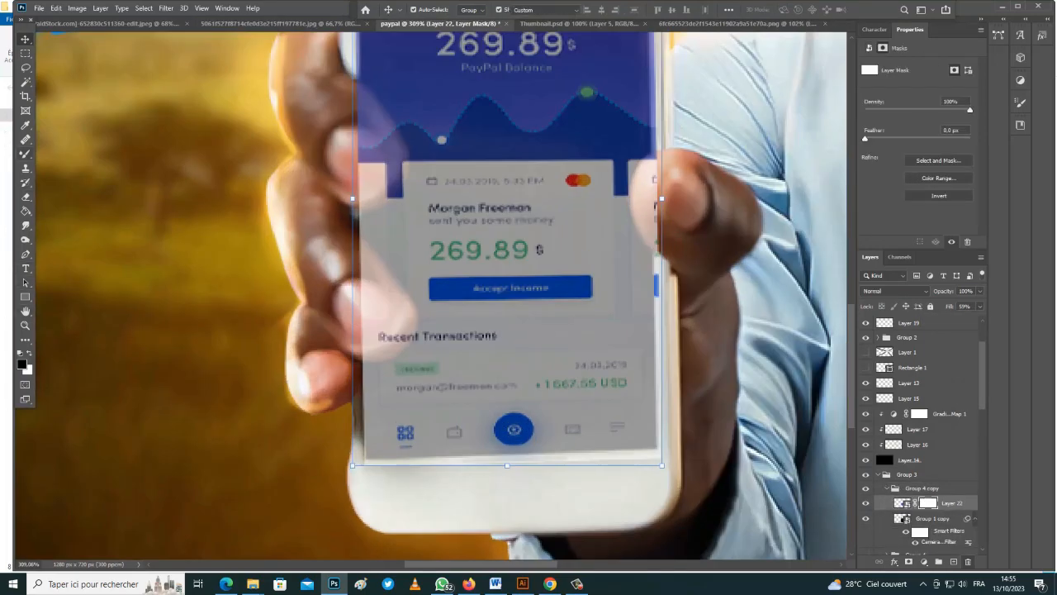
Brush black on the mask so the man's fingers and right thumb show over the screen
{"action": "right_click", "coordinate": [26, 153]}
{"action": "left_click", "coordinate": [71, 154]}
{"action": "scroll", "coordinate": [381, 237], "scroll_direction": "up", "scroll_amount": 3}
{"action": "mouse_move", "coordinate": [349, 239]}
{"action": "left_mouse_down"}
{"action": "mouse_move", "coordinate": [370, 299]}
{"action": "mouse_move", "coordinate": [364, 260]}
{"action": "mouse_move", "coordinate": [397, 331]}
{"action": "mouse_move", "coordinate": [370, 347]}
{"action": "mouse_move", "coordinate": [365, 385]}
{"action": "mouse_move", "coordinate": [402, 370]}
{"action": "mouse_move", "coordinate": [370, 393]}
{"action": "mouse_move", "coordinate": [402, 378]}
{"action": "mouse_move", "coordinate": [414, 340]}
{"action": "mouse_move", "coordinate": [388, 322]}
{"action": "mouse_move", "coordinate": [362, 235]}
{"action": "left_mouse_up"}
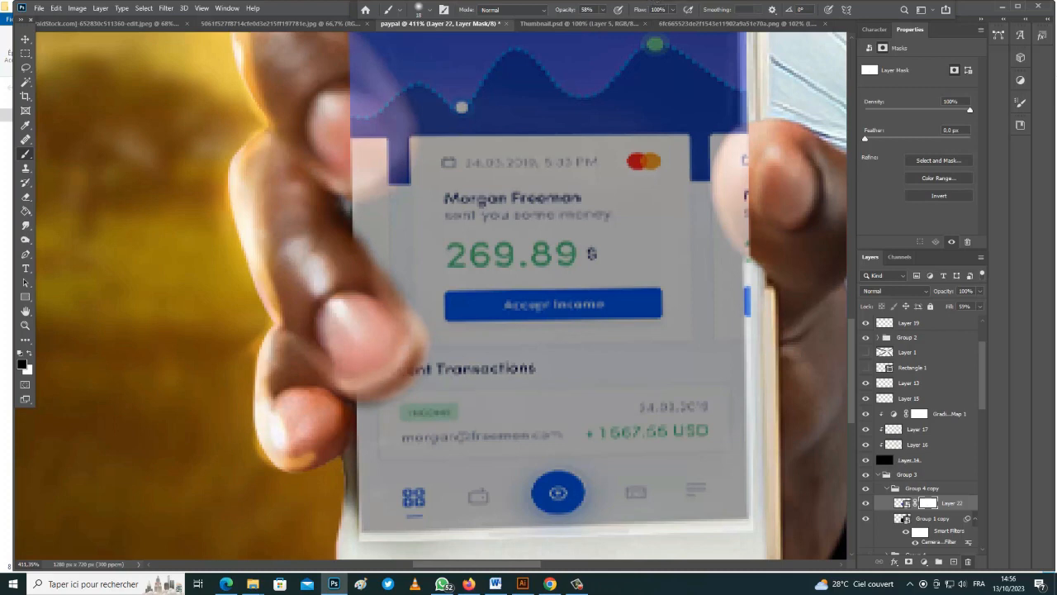
{"action": "left_click_drag", "start_coordinate": [372, 266], "coordinate": [358, 235]}
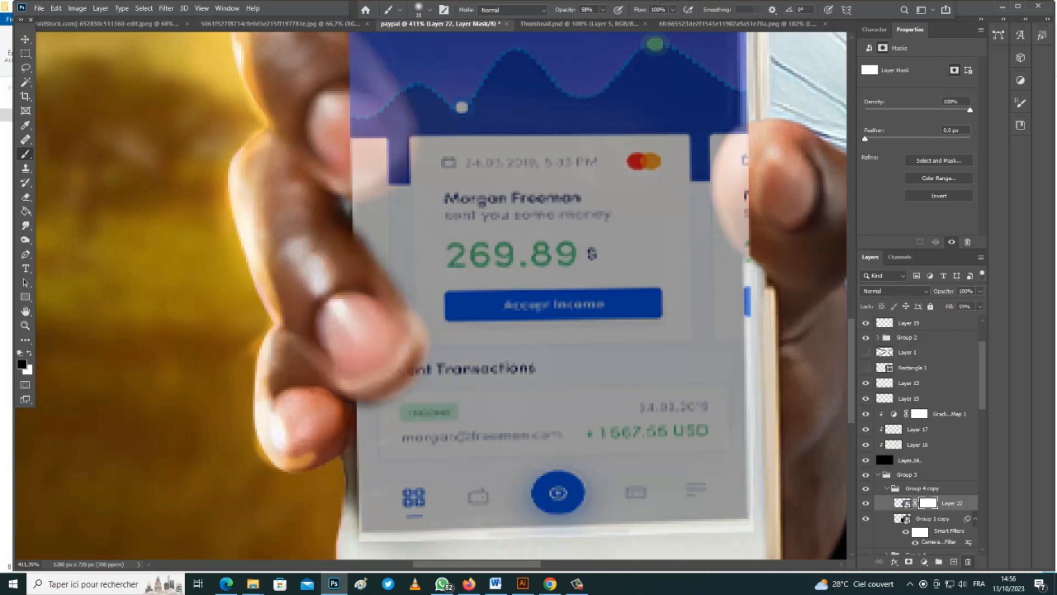
{"action": "scroll", "coordinate": [366, 313], "scroll_direction": "down", "scroll_amount": 5}
{"action": "scroll", "coordinate": [366, 313], "scroll_direction": "up", "scroll_amount": 1}
{"action": "scroll", "coordinate": [336, 196], "scroll_direction": "up", "scroll_amount": 4}
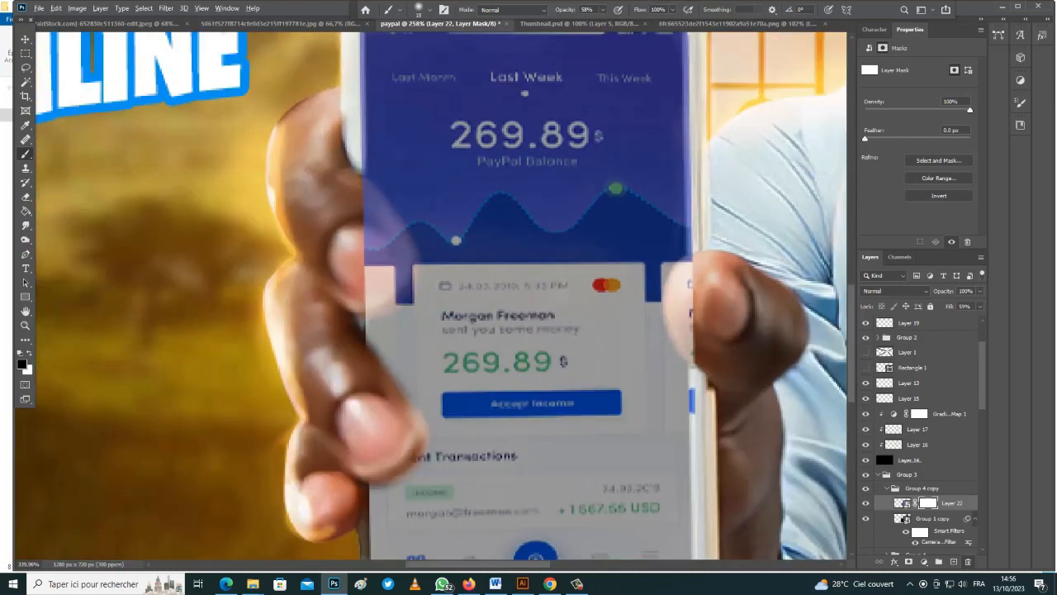
{"action": "mouse_move", "coordinate": [373, 211]}
{"action": "left_mouse_down"}
{"action": "mouse_move", "coordinate": [378, 302]}
{"action": "mouse_move", "coordinate": [384, 254]}
{"action": "mouse_move", "coordinate": [400, 263]}
{"action": "mouse_move", "coordinate": [400, 289]}
{"action": "left_mouse_up"}
{"action": "left_click_drag", "start_coordinate": [720, 291], "coordinate": [718, 363]}
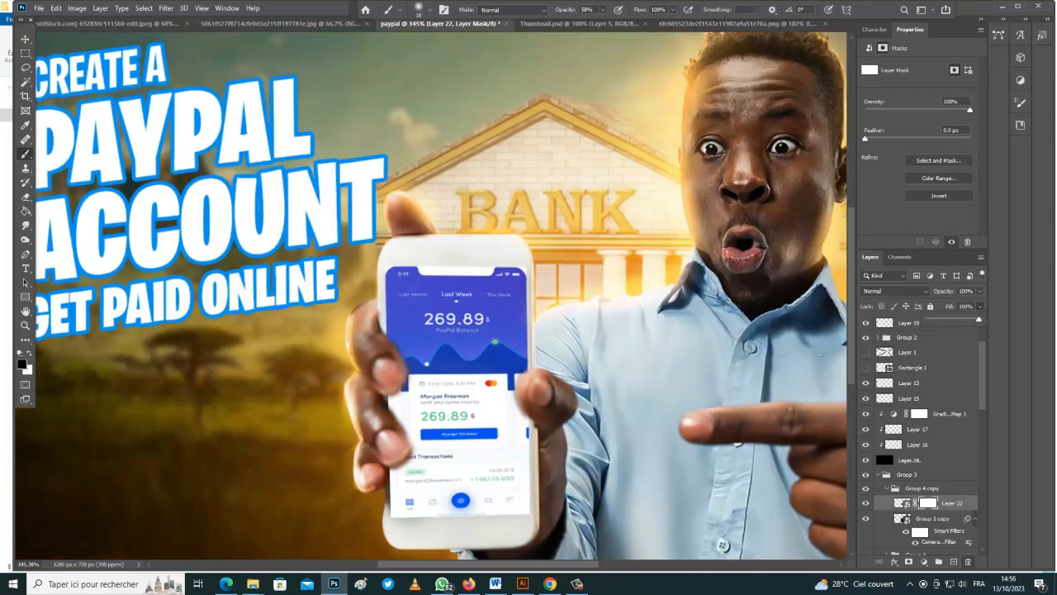
Make a merged copy of the screen group and Mixer-Brush its edges into the phone
{"action": "left_click", "coordinate": [901, 503], "text": "ctrl"}
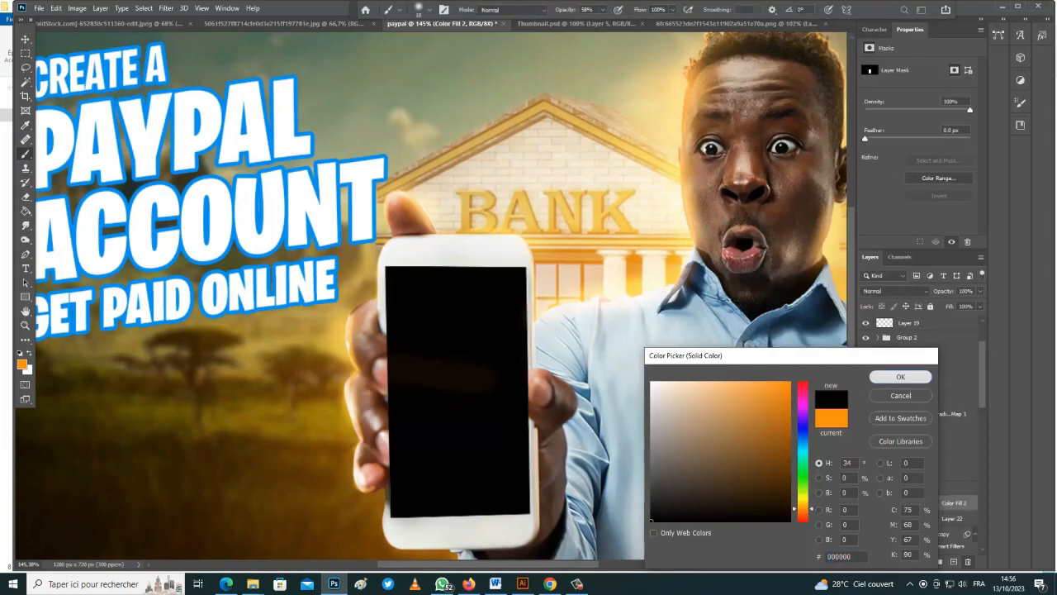
{"action": "key", "text": "Return"}
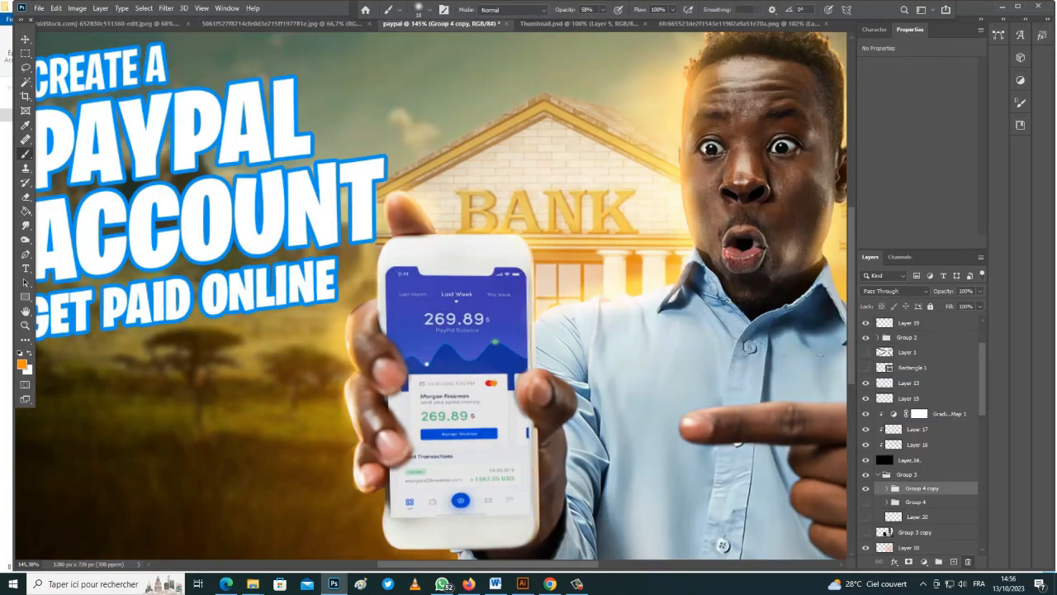
{"action": "key", "text": "shift+b"}
{"action": "key", "text": "shift+b"}
{"action": "key", "text": "shift+b"}
{"action": "scroll", "coordinate": [412, 533], "scroll_direction": "up", "scroll_amount": 5}
{"action": "mouse_move", "coordinate": [361, 431]}
{"action": "left_mouse_down"}
{"action": "mouse_move", "coordinate": [361, 501]}
{"action": "mouse_move", "coordinate": [471, 496]}
{"action": "left_mouse_up"}
{"action": "scroll", "coordinate": [384, 451], "scroll_direction": "down", "scroll_amount": 2}
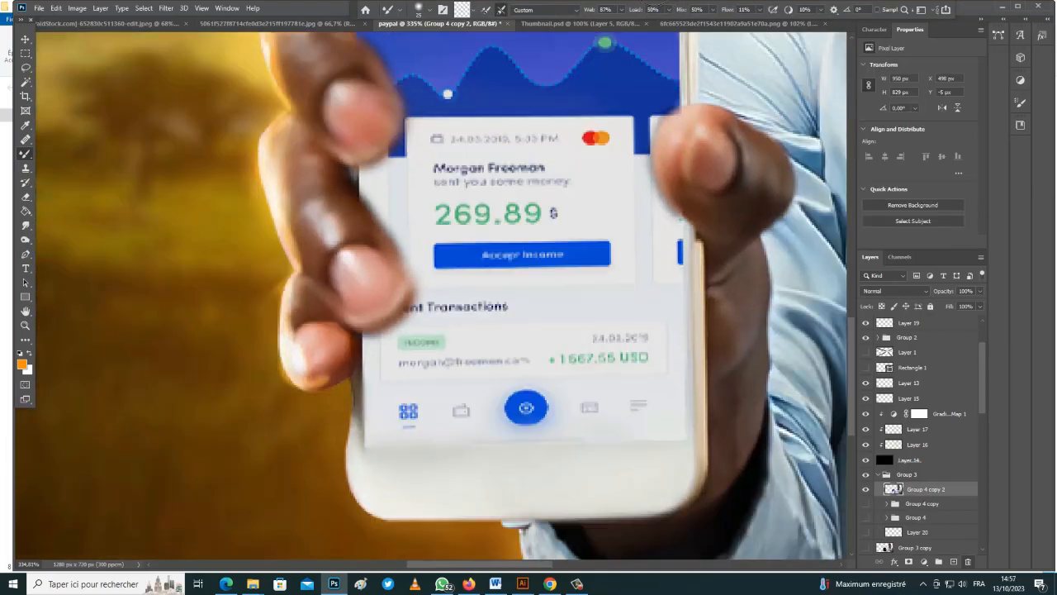
{"action": "scroll", "coordinate": [384, 450], "scroll_direction": "up", "scroll_amount": 3}
{"action": "left_click_drag", "start_coordinate": [351, 365], "coordinate": [353, 428]}
{"action": "scroll", "coordinate": [384, 413], "scroll_direction": "down", "scroll_amount": 8}
{"action": "scroll", "coordinate": [384, 413], "scroll_direction": "up", "scroll_amount": 7}
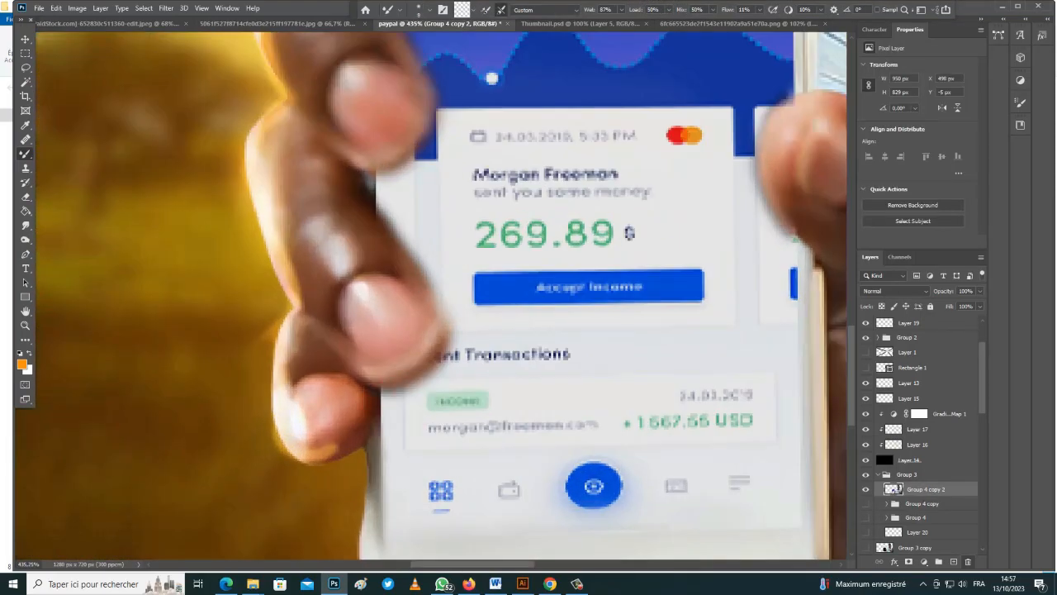
{"action": "scroll", "coordinate": [384, 413], "scroll_direction": "down", "scroll_amount": 8}
{"action": "scroll", "coordinate": [384, 413], "scroll_direction": "up", "scroll_amount": 10}
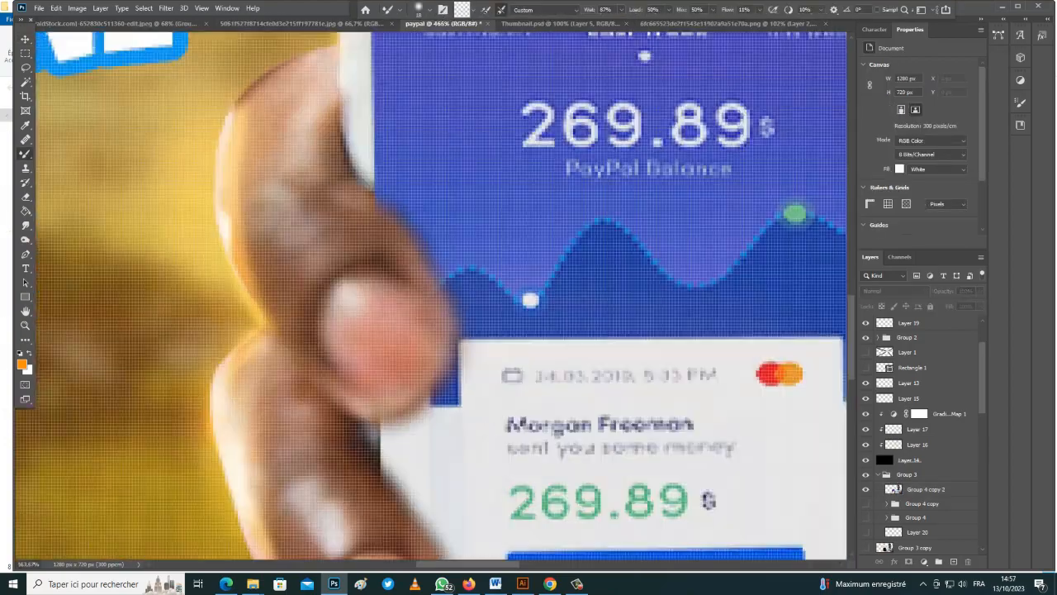
{"action": "scroll", "coordinate": [361, 450], "scroll_direction": "down", "scroll_amount": 10}
{"action": "scroll", "coordinate": [361, 450], "scroll_direction": "up", "scroll_amount": 9}
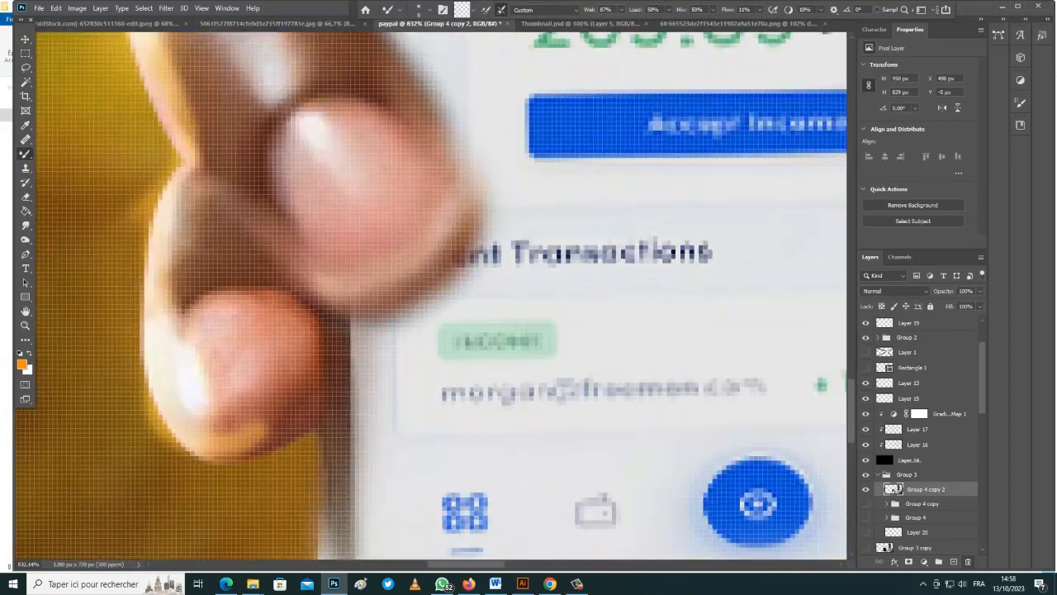
{"action": "scroll", "coordinate": [376, 463], "scroll_direction": "down", "scroll_amount": 11}
Select Layer 16 with the Move tool
{"action": "key", "text": "v"}
{"action": "scroll", "coordinate": [376, 462], "scroll_direction": "up", "scroll_amount": 1}
{"action": "left_click", "coordinate": [376, 462]}
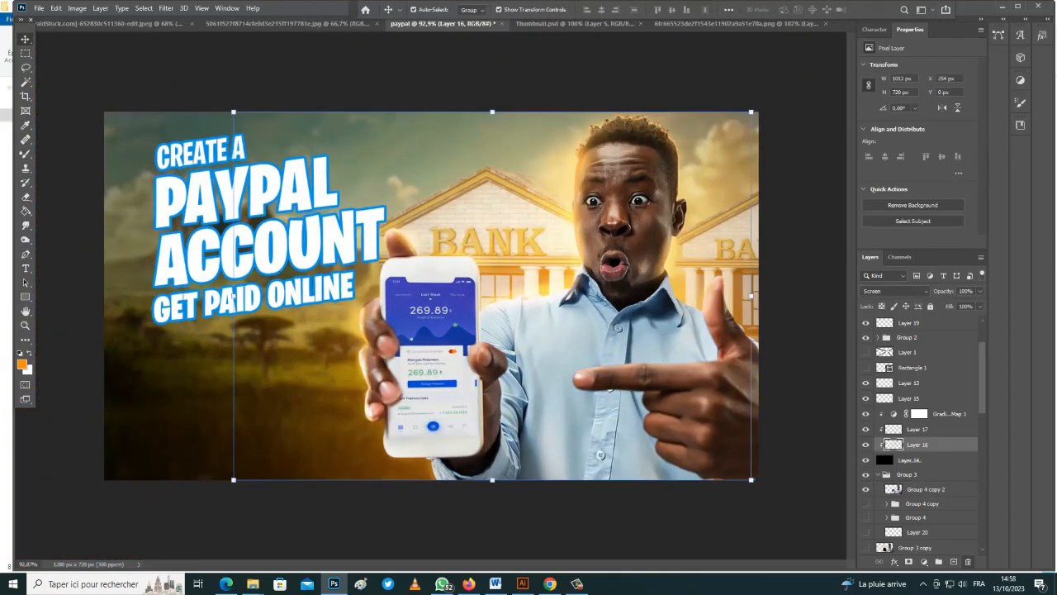
Brush a soft glow on Layer 17 beside the man's head and along the right side
{"action": "left_click", "coordinate": [918, 430]}
{"action": "key", "text": "e"}
{"action": "scroll", "coordinate": [356, 374], "scroll_direction": "up", "scroll_amount": 4}
{"action": "scroll", "coordinate": [376, 446], "scroll_direction": "down", "scroll_amount": 3}
{"action": "key", "text": "b"}
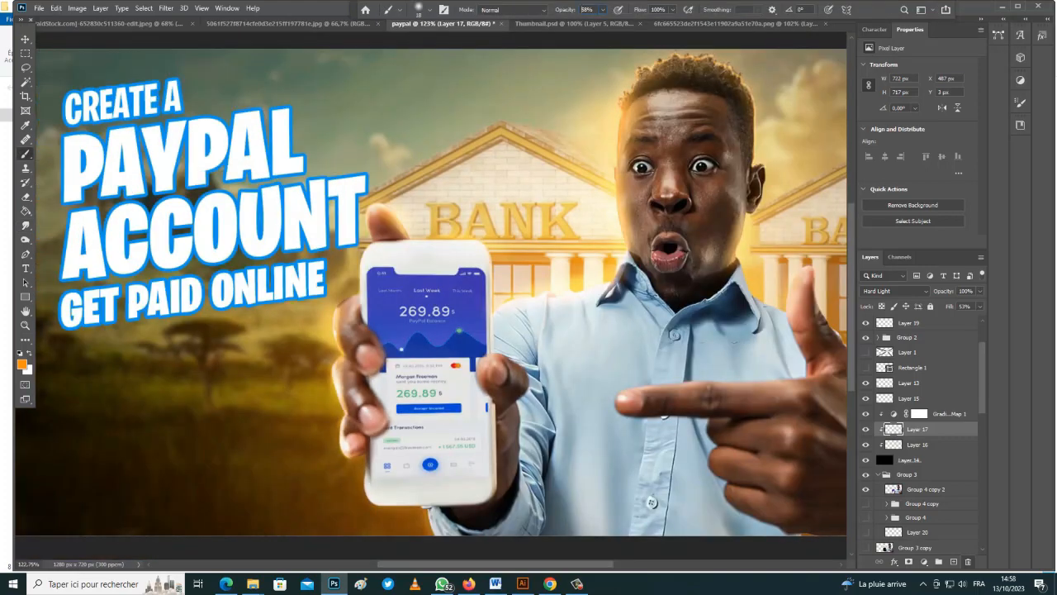
{"action": "left_click_drag", "start_coordinate": [741, 70], "coordinate": [765, 103]}
{"action": "scroll", "coordinate": [431, 294], "scroll_direction": "down", "scroll_amount": 1}
{"action": "scroll", "coordinate": [431, 295], "scroll_direction": "up", "scroll_amount": 1}
{"action": "scroll", "coordinate": [431, 294], "scroll_direction": "down", "scroll_amount": 4}
{"action": "left_click_drag", "start_coordinate": [708, 434], "coordinate": [705, 379]}
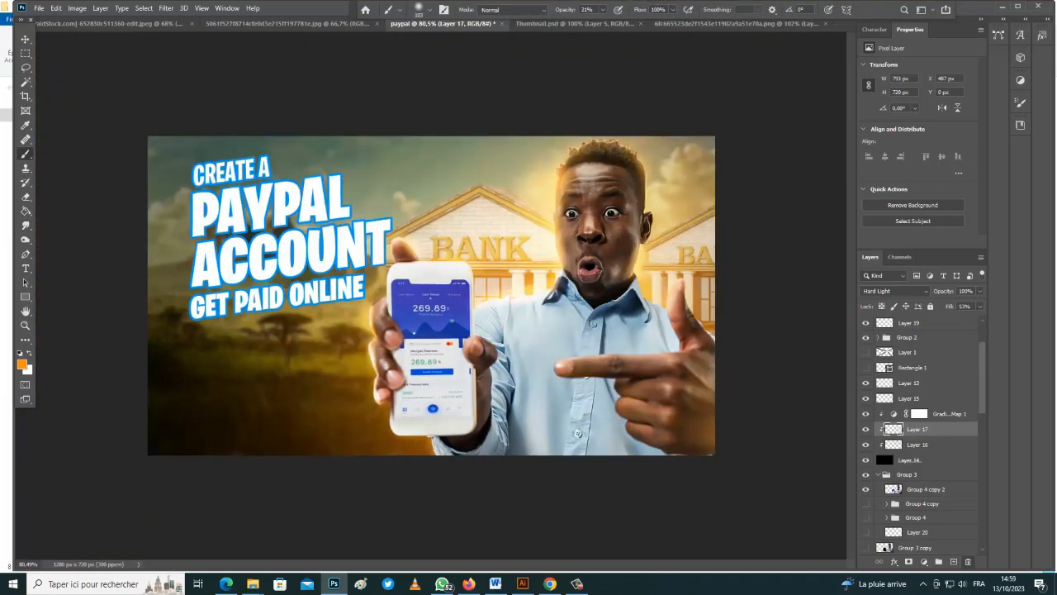
{"action": "scroll", "coordinate": [431, 397], "scroll_direction": "up", "scroll_amount": 2}
{"action": "left_click_drag", "start_coordinate": [364, 463], "coordinate": [418, 485]}
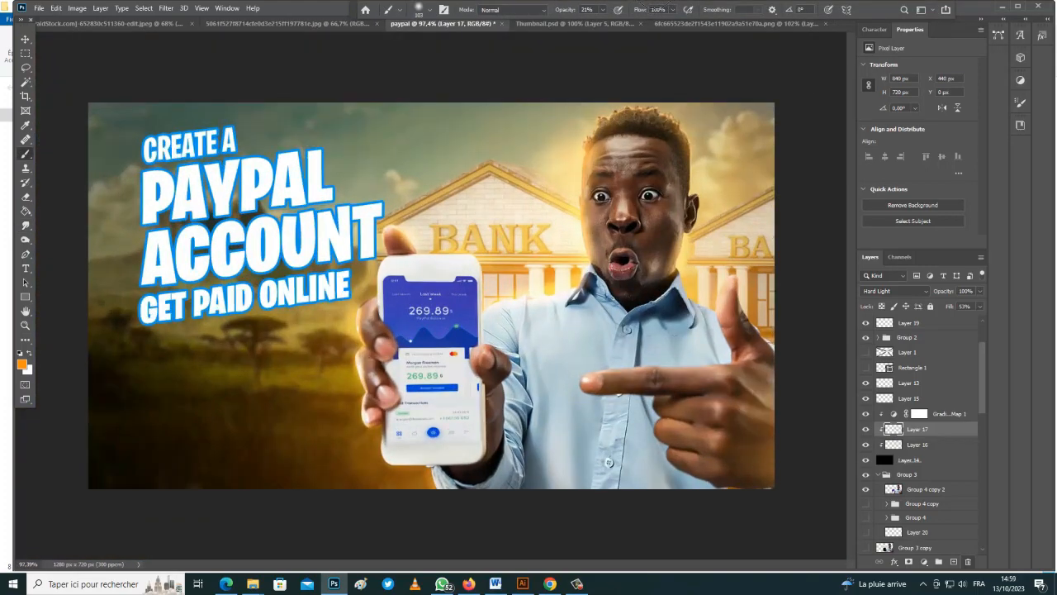
{"action": "scroll", "coordinate": [470, 330], "scroll_direction": "up", "scroll_amount": 1}
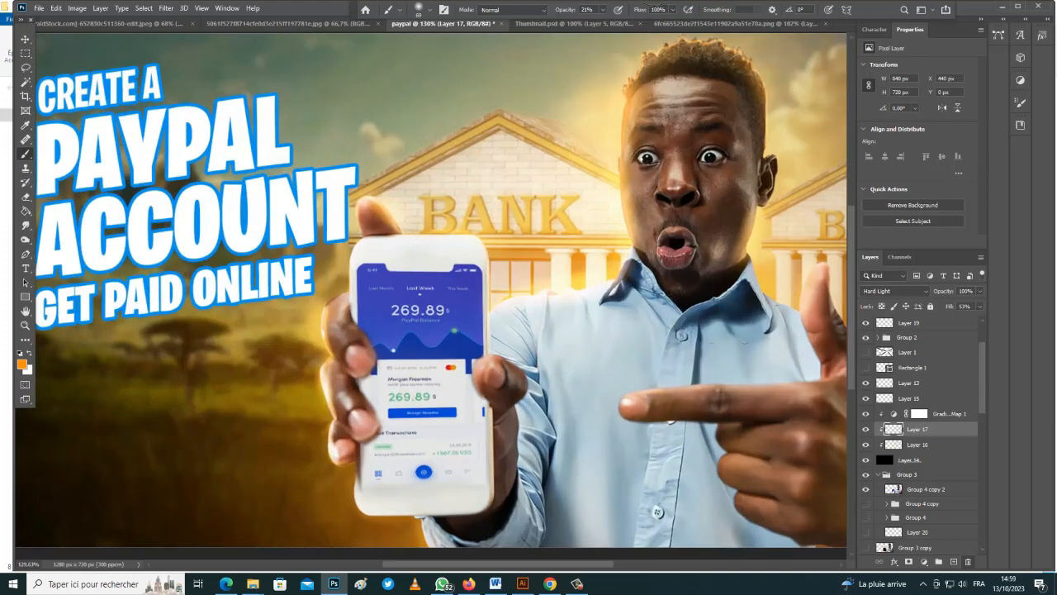
{"action": "scroll", "coordinate": [471, 331], "scroll_direction": "up", "scroll_amount": 3}
Set the brush to size 9 and 33% opacity
{"action": "left_click_drag", "start_coordinate": [518, 335], "coordinate": [464, 331]}
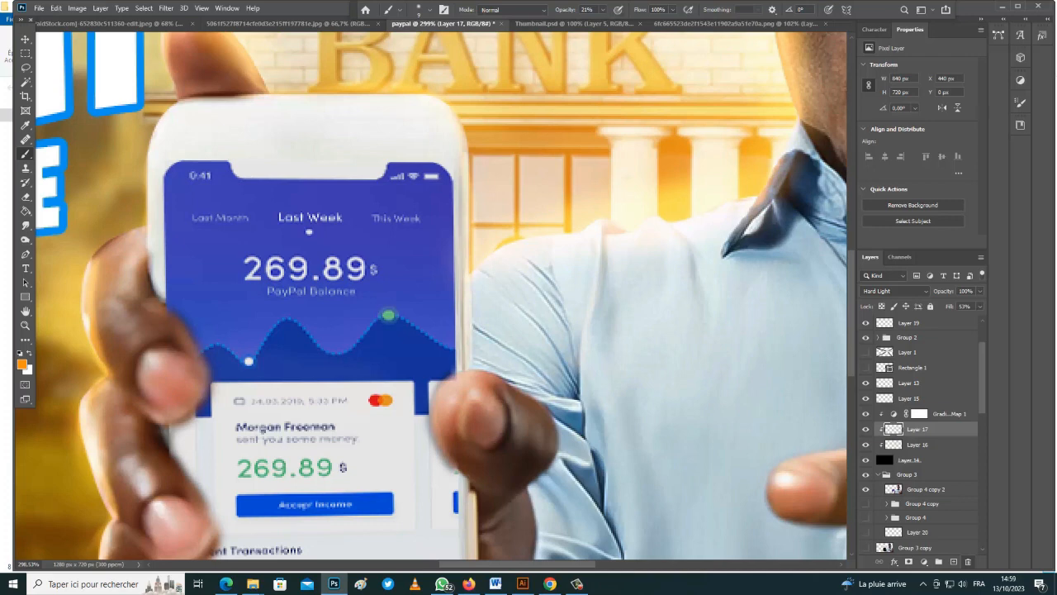
{"action": "left_click", "coordinate": [602, 9]}
{"action": "left_click_drag", "start_coordinate": [601, 22], "coordinate": [609, 23]}
Add a new layer above Layer 9 and paint an orange glow on it
{"action": "scroll", "coordinate": [671, 152], "scroll_direction": "down", "scroll_amount": 1}
{"action": "scroll", "coordinate": [568, 284], "scroll_direction": "down", "scroll_amount": 5}
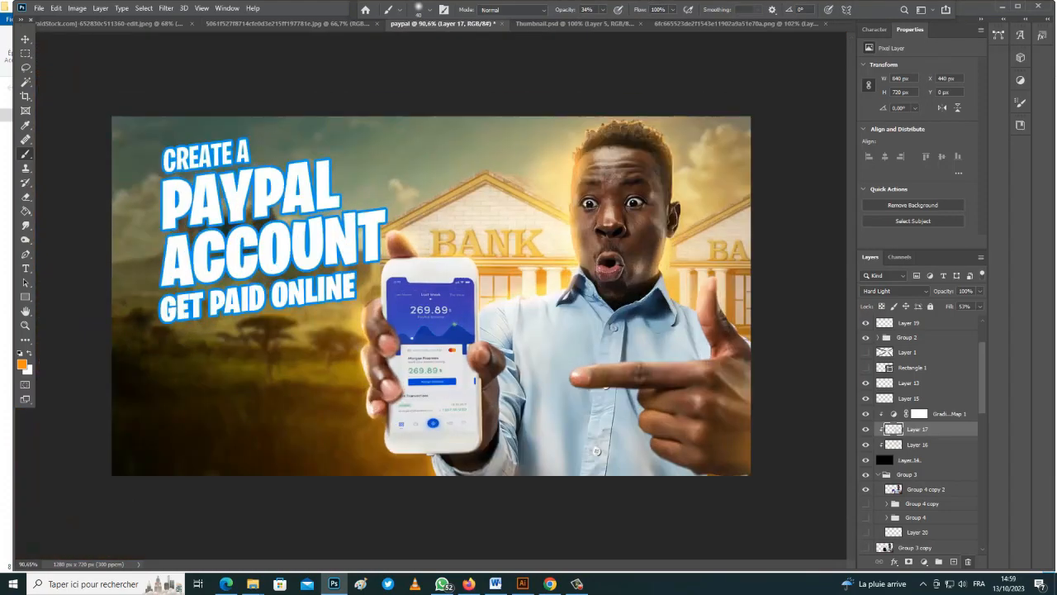
{"action": "scroll", "coordinate": [917, 438], "scroll_direction": "down", "scroll_amount": 3}
{"action": "left_click", "coordinate": [908, 470]}
{"action": "left_click", "coordinate": [953, 562]}
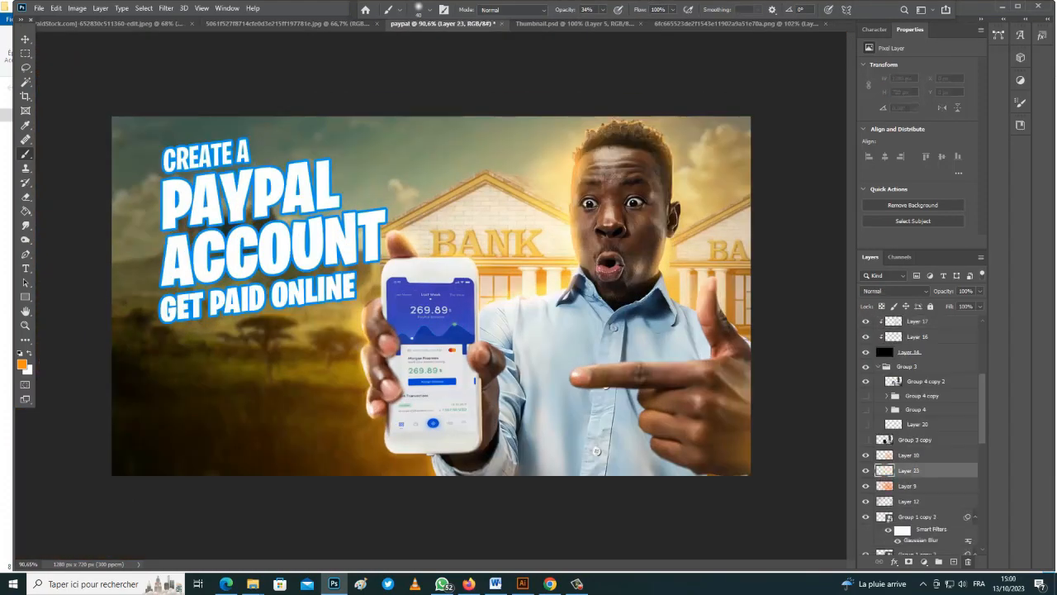
Preview Darker Color, Lighten and Screen on Layer 23, then apply Screen
{"action": "scroll", "coordinate": [431, 272], "scroll_direction": "down", "scroll_amount": 2}
{"action": "left_click", "coordinate": [423, 260]}
{"action": "key", "text": "v"}
{"action": "scroll", "coordinate": [597, 451], "scroll_direction": "up", "scroll_amount": 2}
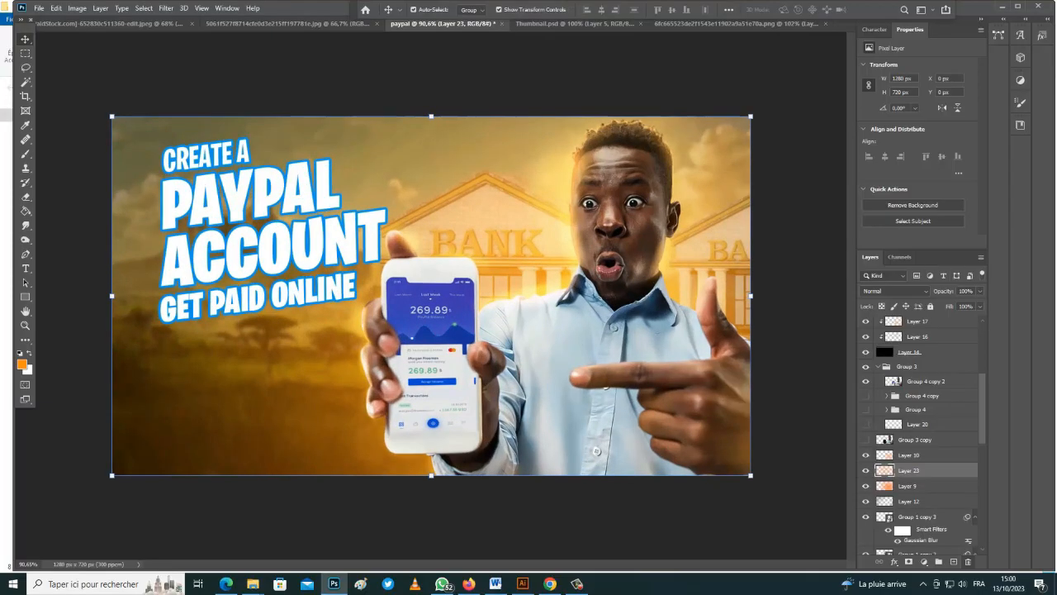
{"action": "left_click", "coordinate": [896, 291]}
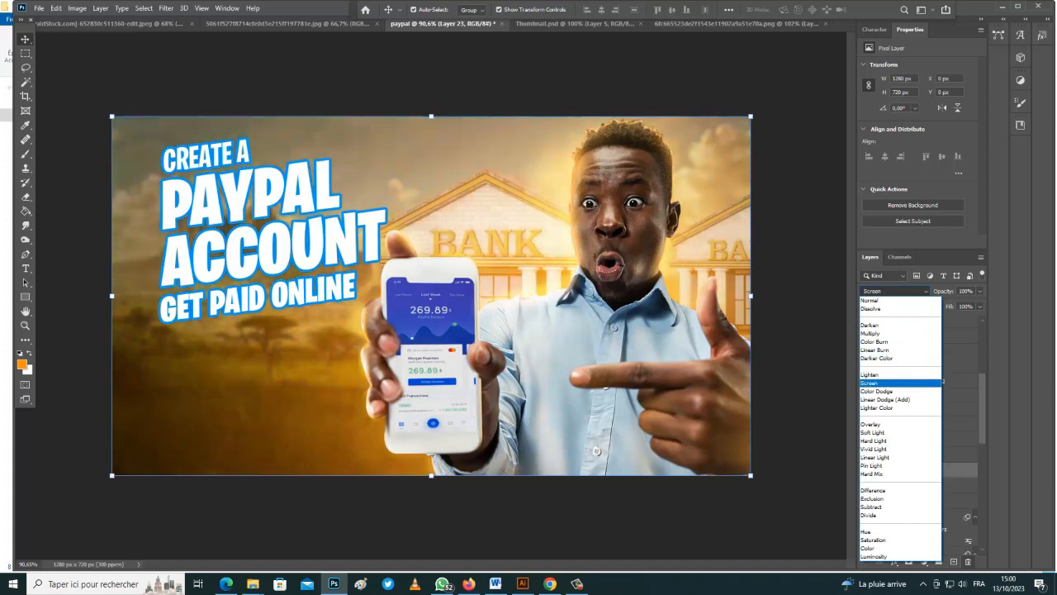
{"action": "key", "text": "Up"}
{"action": "key", "text": "Up"}
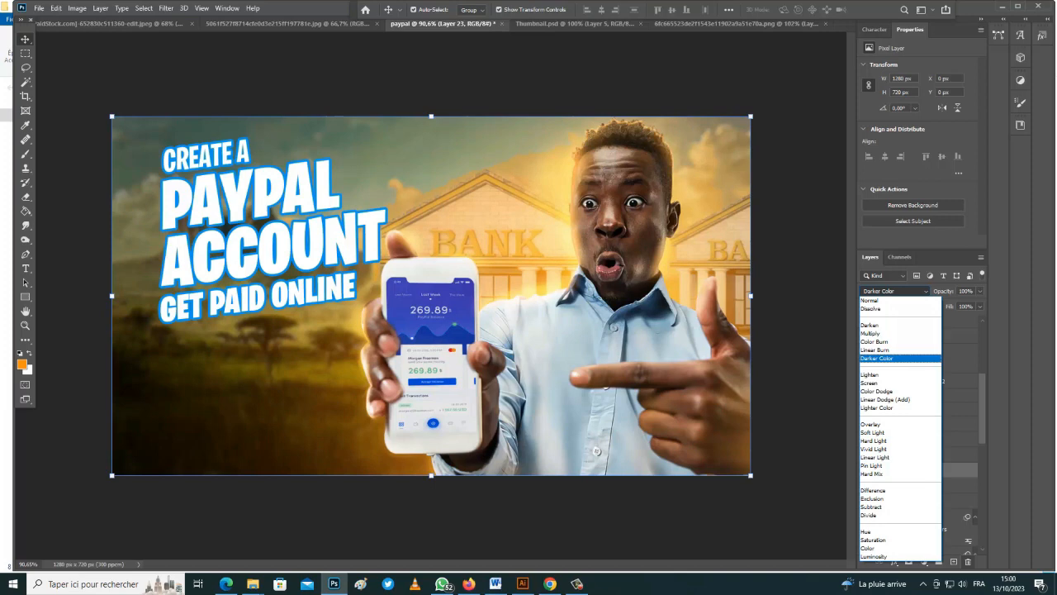
{"action": "key", "text": "Down"}
{"action": "key", "text": "Down"}
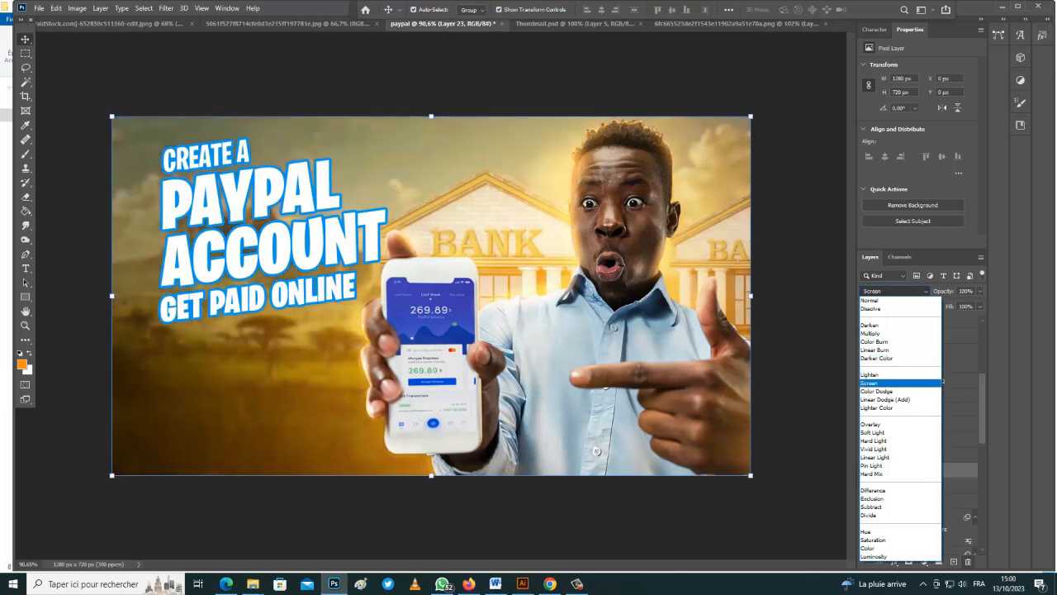
{"action": "key", "text": "Up"}
{"action": "key", "text": "Up"}
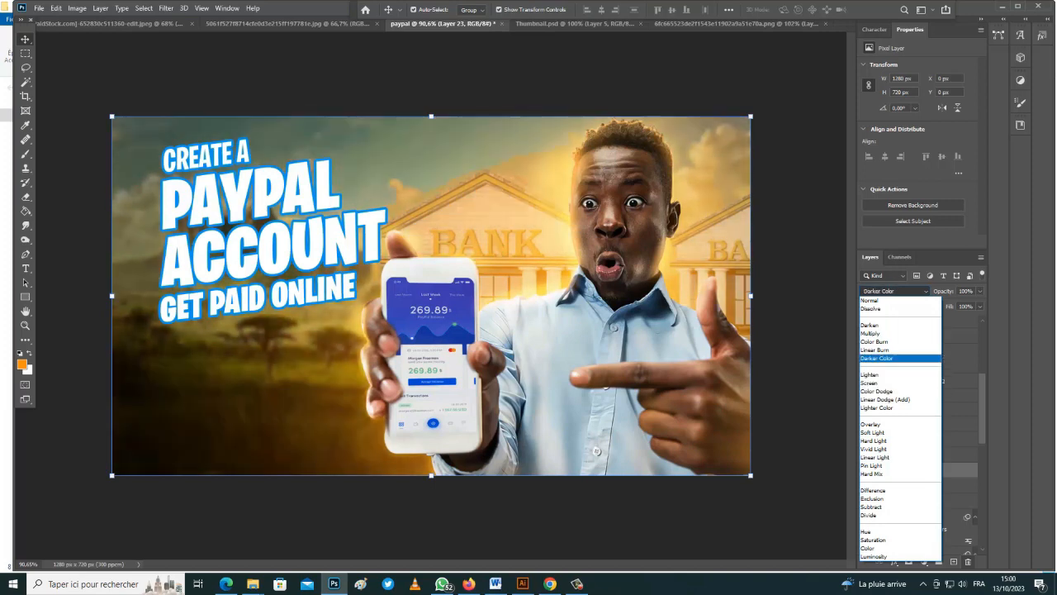
{"action": "key", "text": "Down"}
{"action": "key", "text": "Up"}
{"action": "key", "text": "Down"}
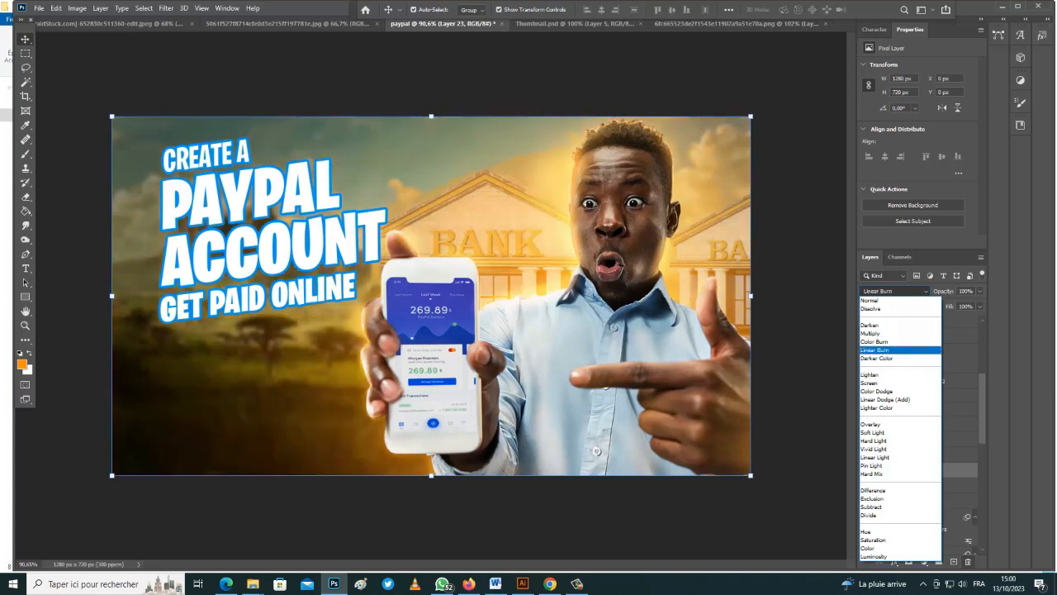
{"action": "left_click", "coordinate": [882, 383]}
Toggle the glow and Layer 16 visibility to compare, then select Layer 16
{"action": "left_click", "coordinate": [866, 471]}
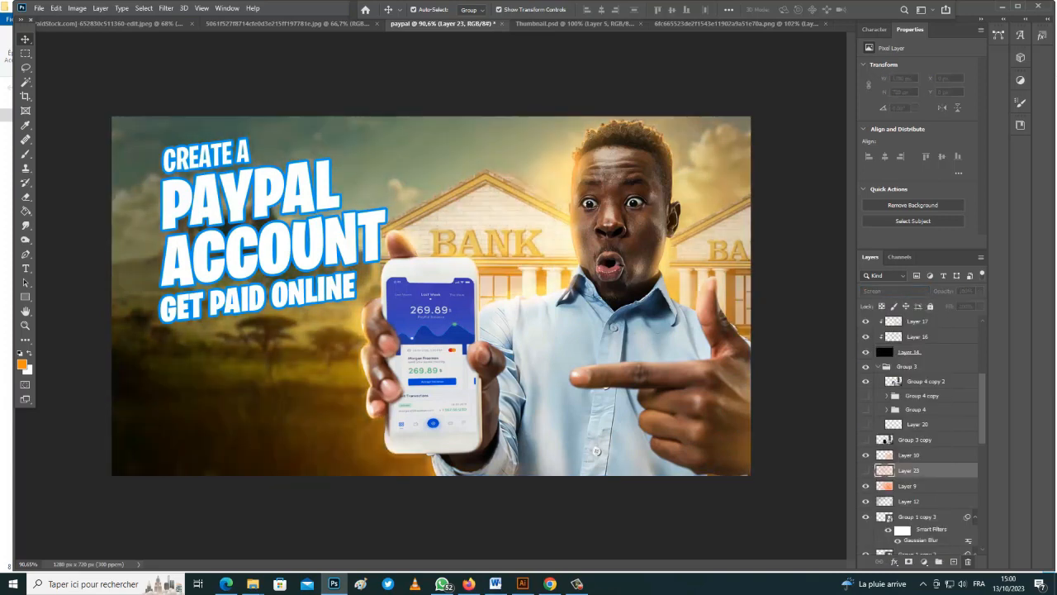
{"action": "scroll", "coordinate": [908, 429], "scroll_direction": "up", "scroll_amount": 3}
{"action": "left_click", "coordinate": [866, 414]}
{"action": "left_click", "coordinate": [866, 413]}
{"action": "left_click", "coordinate": [919, 414]}
Add a layer mask to Layer 16 and set the brush to 123 px
{"action": "left_click", "coordinate": [909, 562]}
{"action": "key", "text": "b"}
{"action": "right_click", "coordinate": [608, 181]}
{"action": "left_click_drag", "start_coordinate": [727, 210], "coordinate": [692, 210]}
{"action": "key", "text": "Return"}
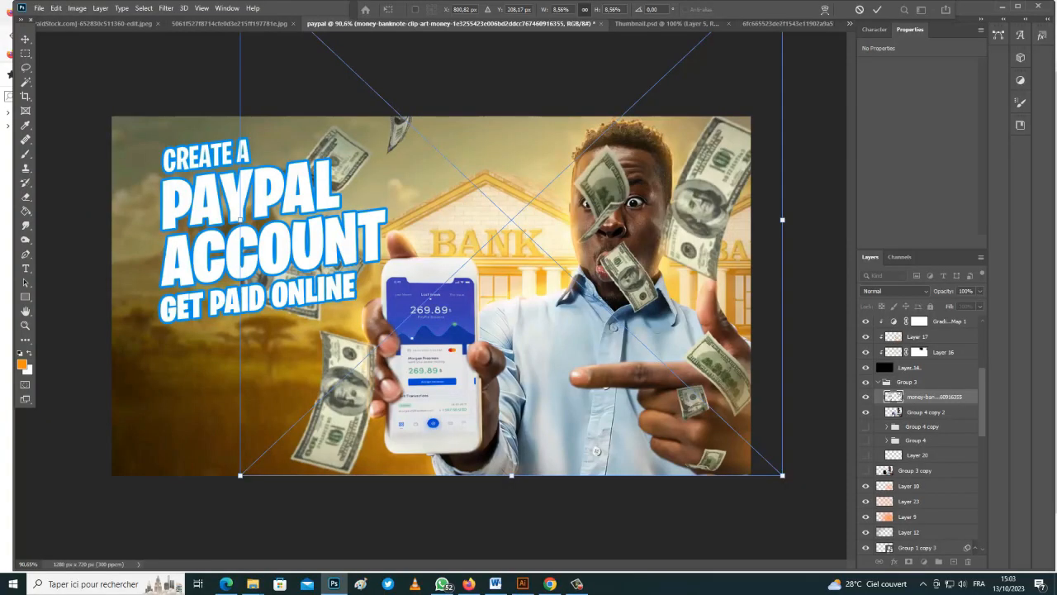
Move the banknotes image lower, commit it, and nudge the money layer slightly
{"action": "left_click_drag", "start_coordinate": [646, 266], "coordinate": [646, 288]}
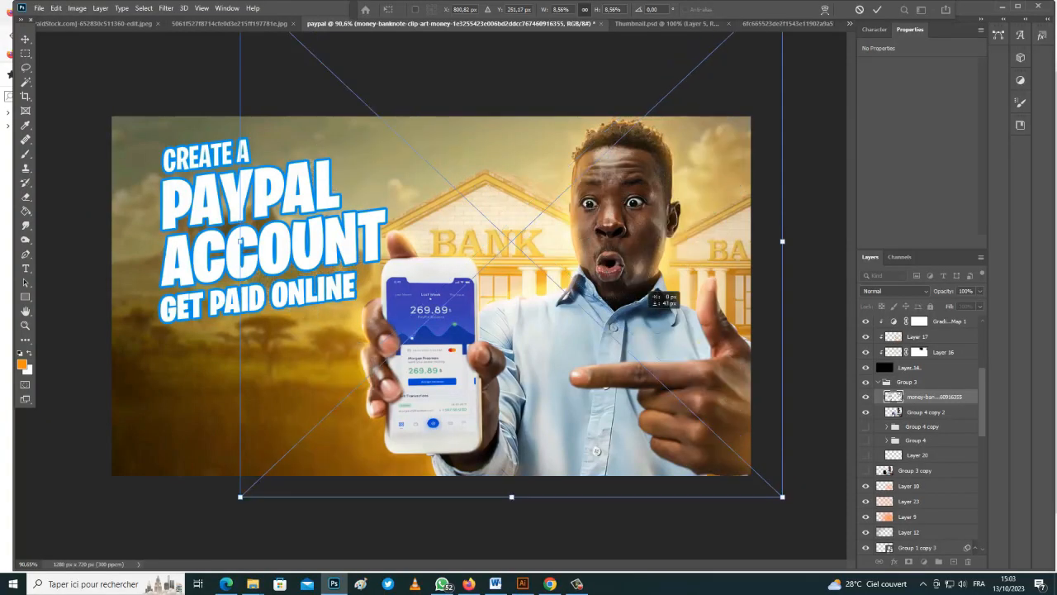
{"action": "left_click_drag", "start_coordinate": [655, 235], "coordinate": [657, 249]}
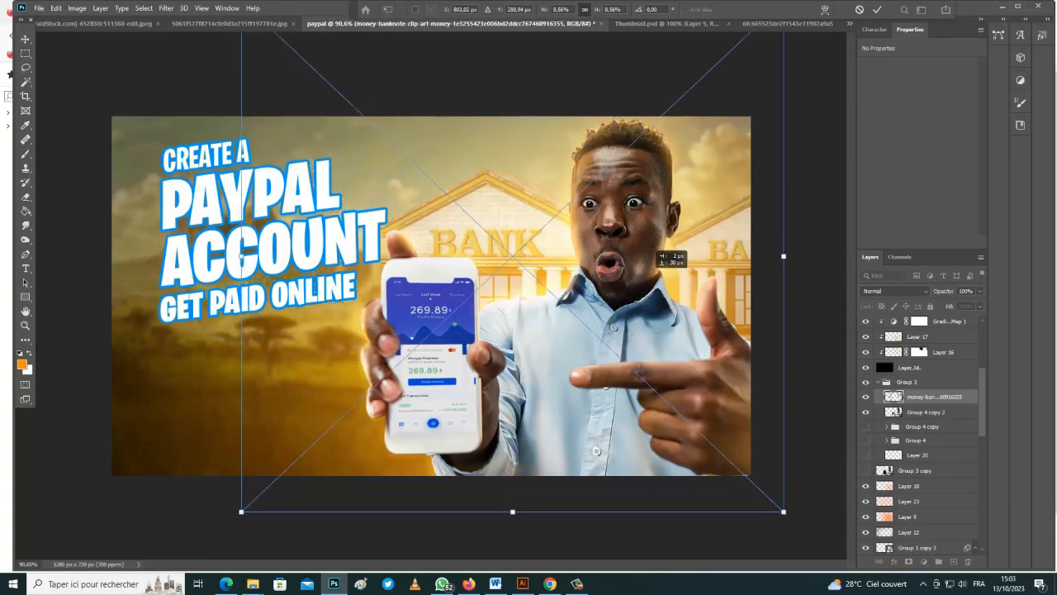
{"action": "key", "text": "Return"}
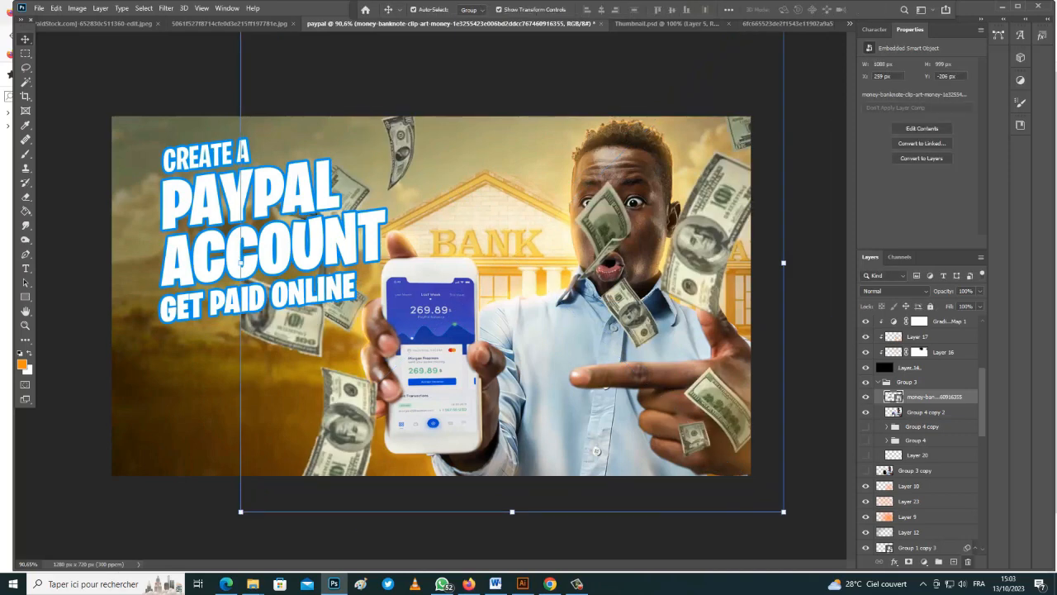
{"action": "left_click", "coordinate": [241, 265]}
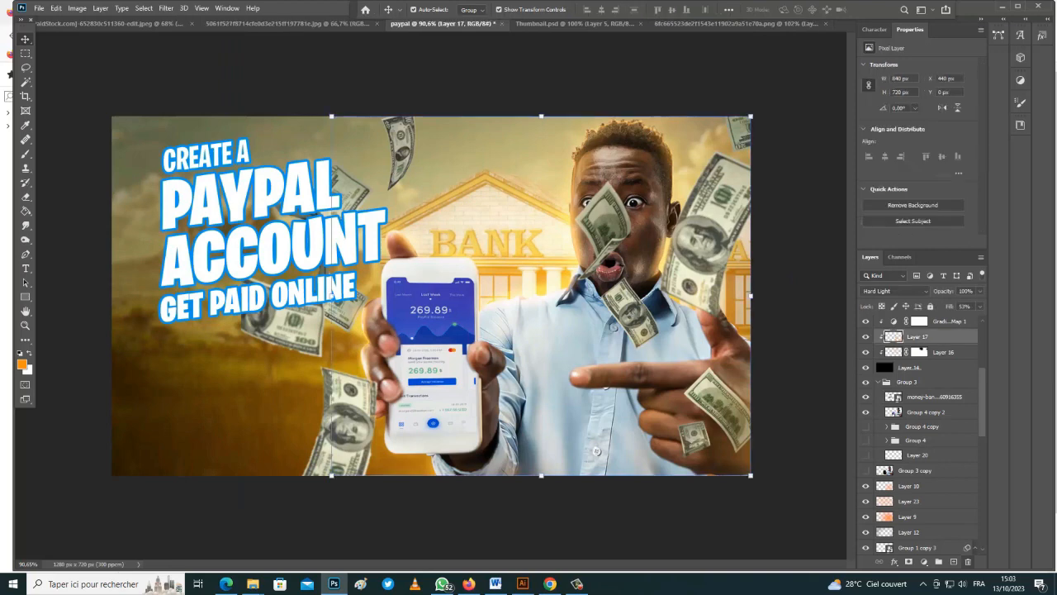
{"action": "left_click", "coordinate": [330, 290]}
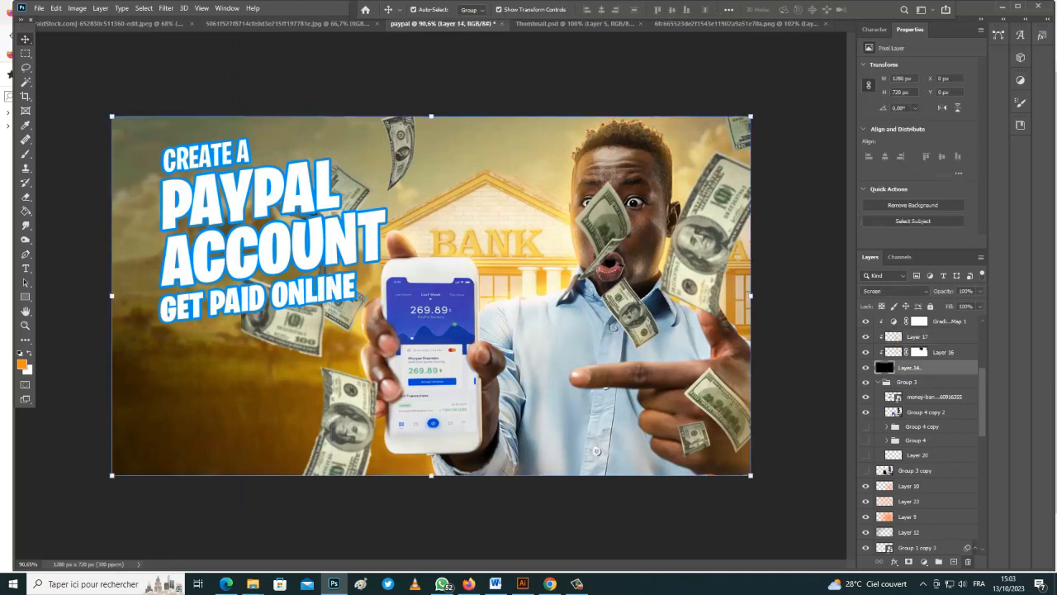
{"action": "left_click", "coordinate": [240, 264]}
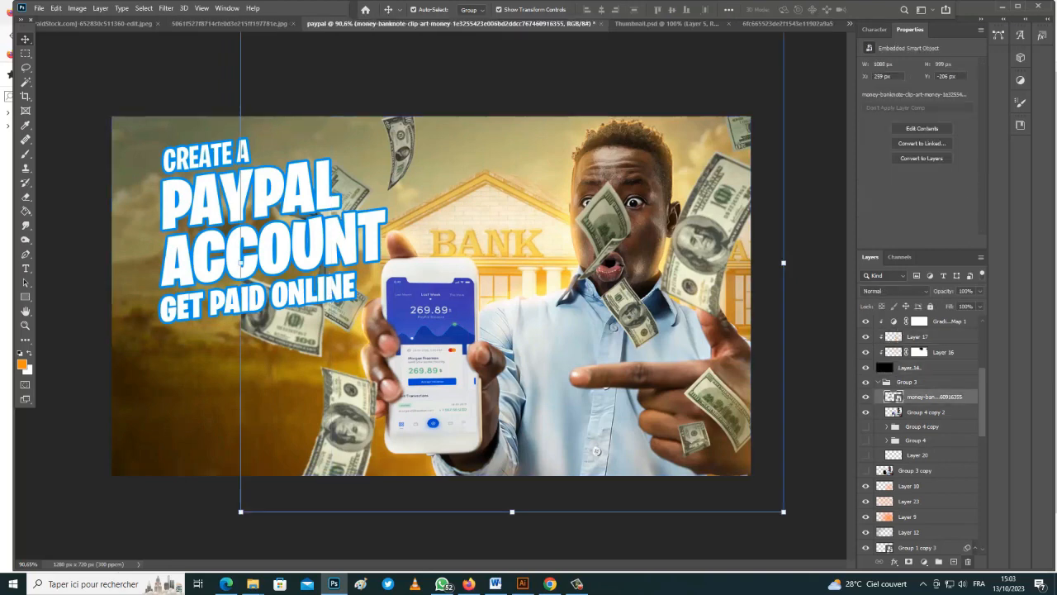
{"action": "left_click_drag", "start_coordinate": [345, 424], "coordinate": [344, 424]}
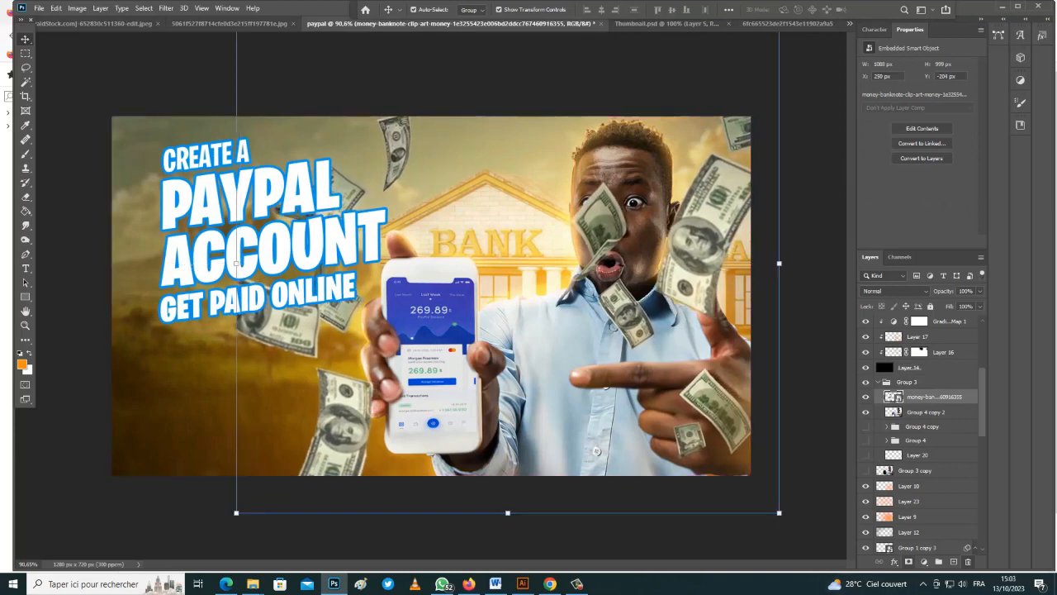
Mask the banknotes off the man's face, collar and hand with a black brush
{"action": "left_click", "coordinate": [908, 562]}
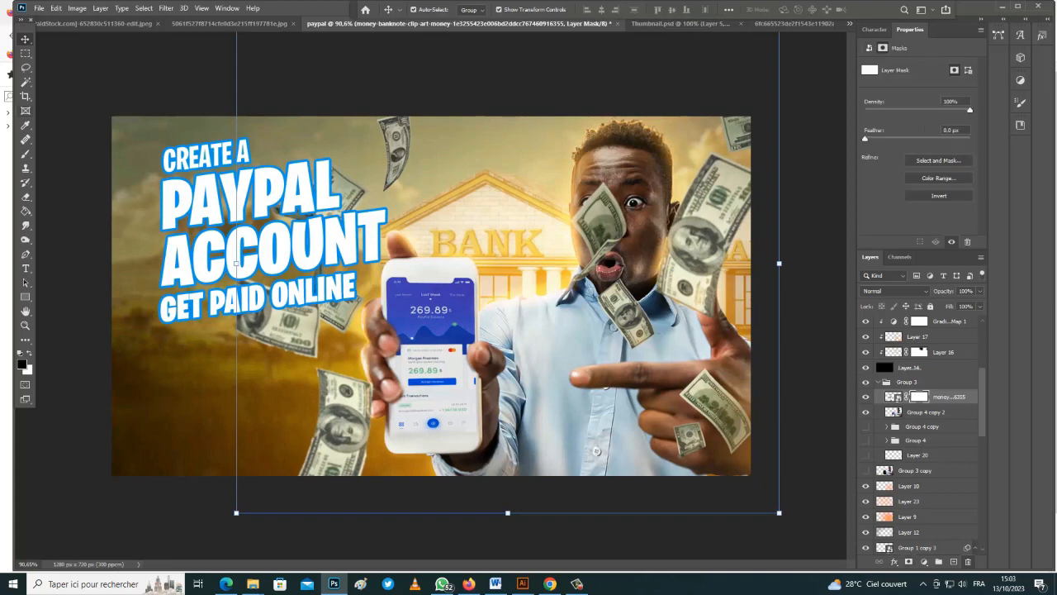
{"action": "key", "text": "b"}
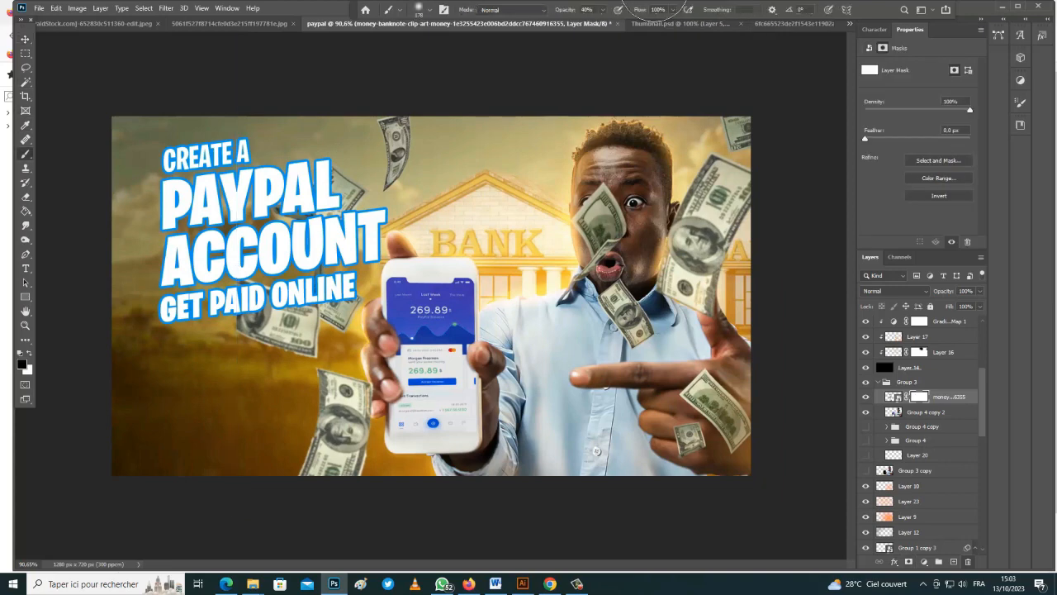
{"action": "right_click", "coordinate": [589, 242], "text": "alt"}
{"action": "mouse_move", "coordinate": [593, 228]}
{"action": "left_mouse_down"}
{"action": "mouse_move", "coordinate": [607, 234]}
{"action": "mouse_move", "coordinate": [601, 228]}
{"action": "mouse_move", "coordinate": [595, 261]}
{"action": "mouse_move", "coordinate": [635, 329]}
{"action": "mouse_move", "coordinate": [605, 215]}
{"action": "left_mouse_up"}
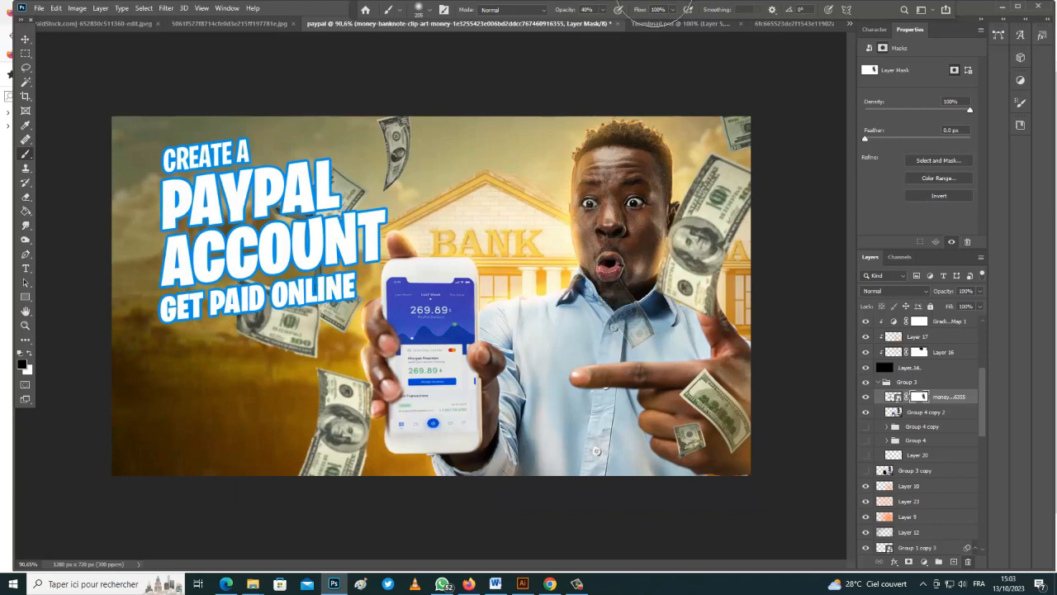
{"action": "left_click_drag", "start_coordinate": [620, 291], "coordinate": [635, 322]}
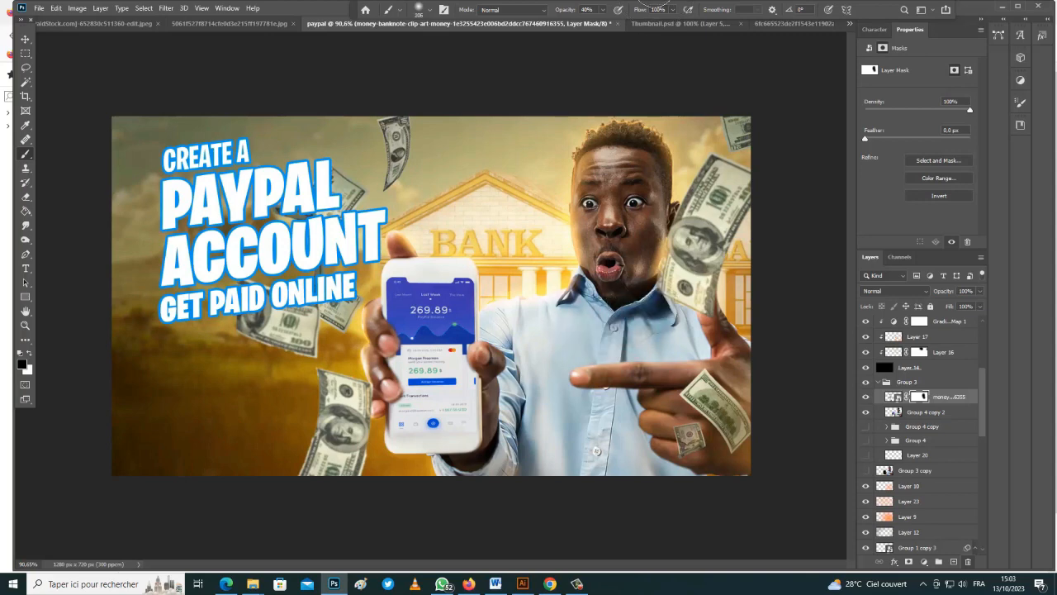
{"action": "left_click", "coordinate": [691, 441]}
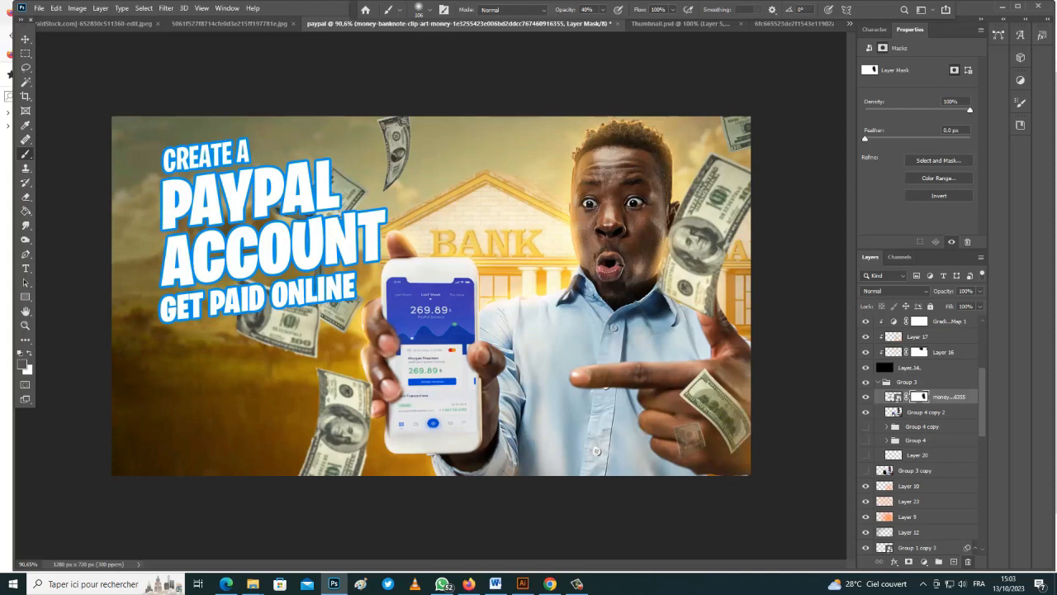
{"action": "right_click", "coordinate": [691, 437]}
{"action": "key", "text": "Escape"}
Swap to white, enlarge the brush to 335 px, and undo an accidental stroke
{"action": "key", "text": "x"}
{"action": "key", "text": "x"}
{"action": "right_click", "coordinate": [304, 312]}
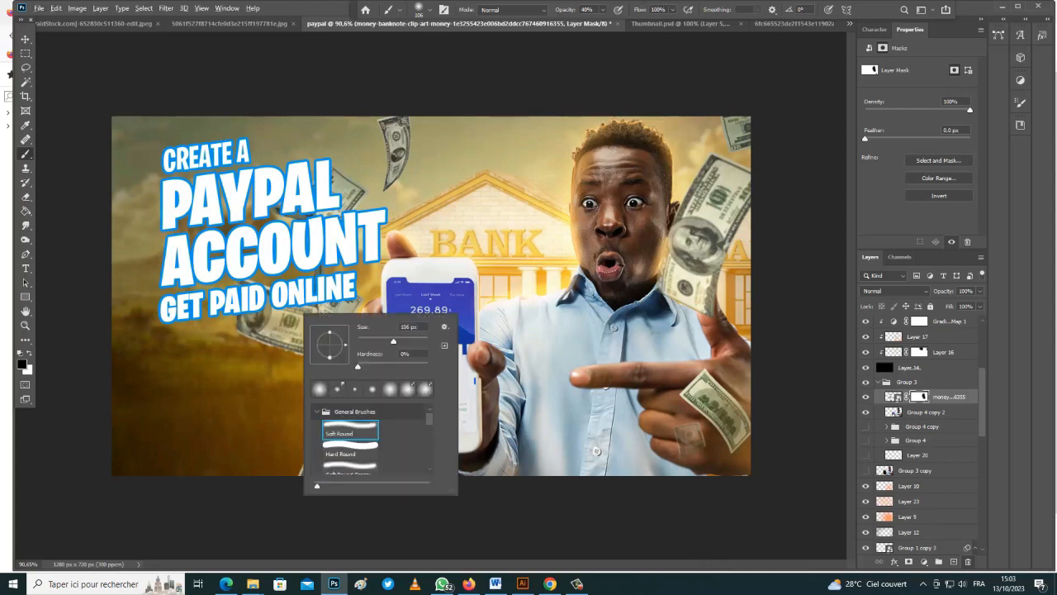
{"action": "left_click_drag", "start_coordinate": [394, 341], "coordinate": [404, 341]}
{"action": "key", "text": "Return"}
{"action": "left_click", "coordinate": [302, 312]}
{"action": "key", "text": "ctrl+z"}
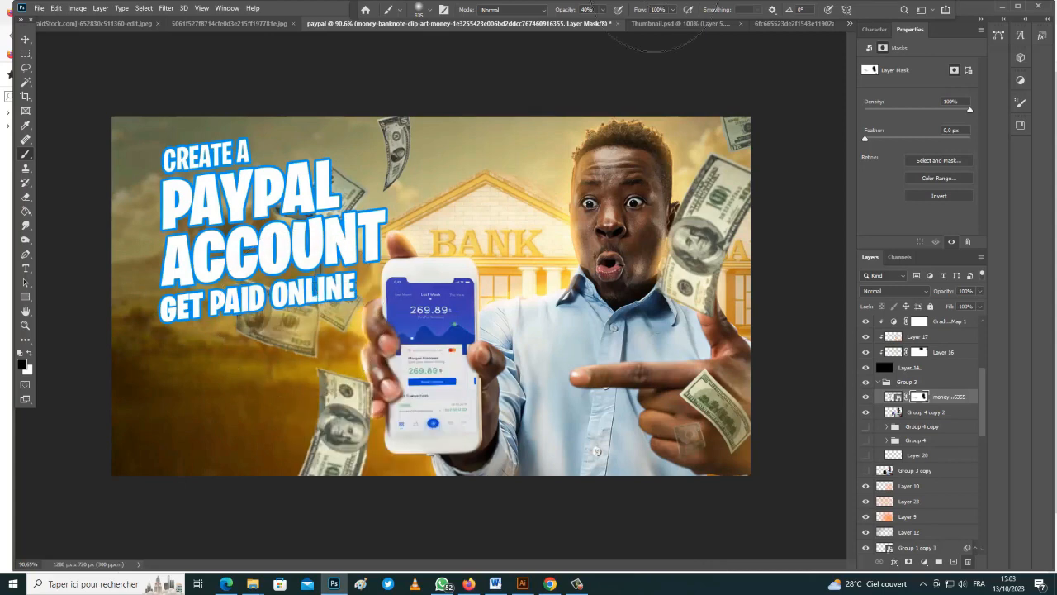
Fade the stray banknotes left of and below the phone and beside the face
{"action": "left_click", "coordinate": [304, 337]}
{"action": "left_click", "coordinate": [283, 332]}
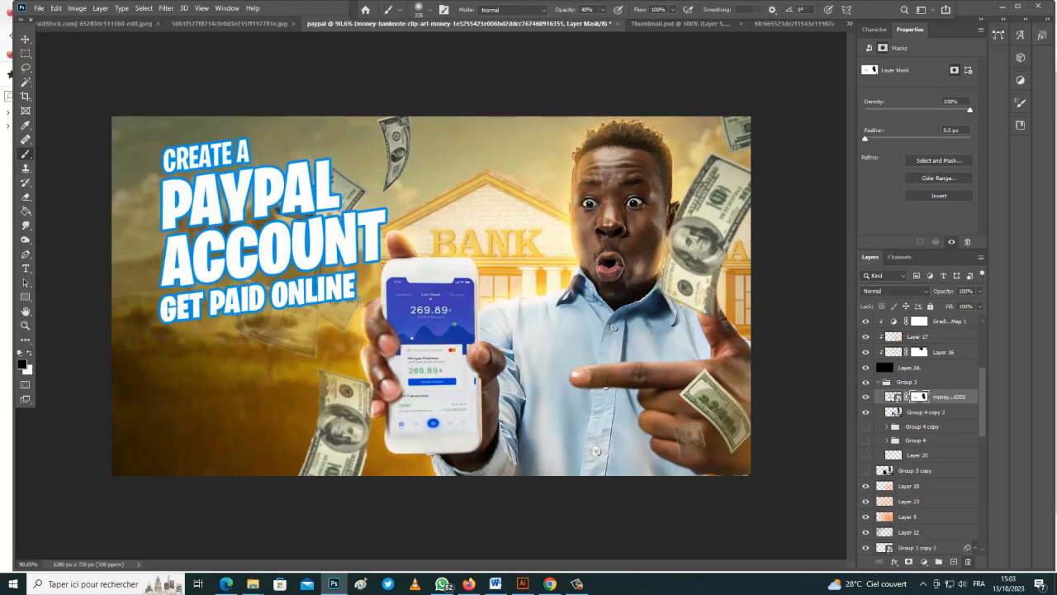
{"action": "left_click", "coordinate": [286, 330]}
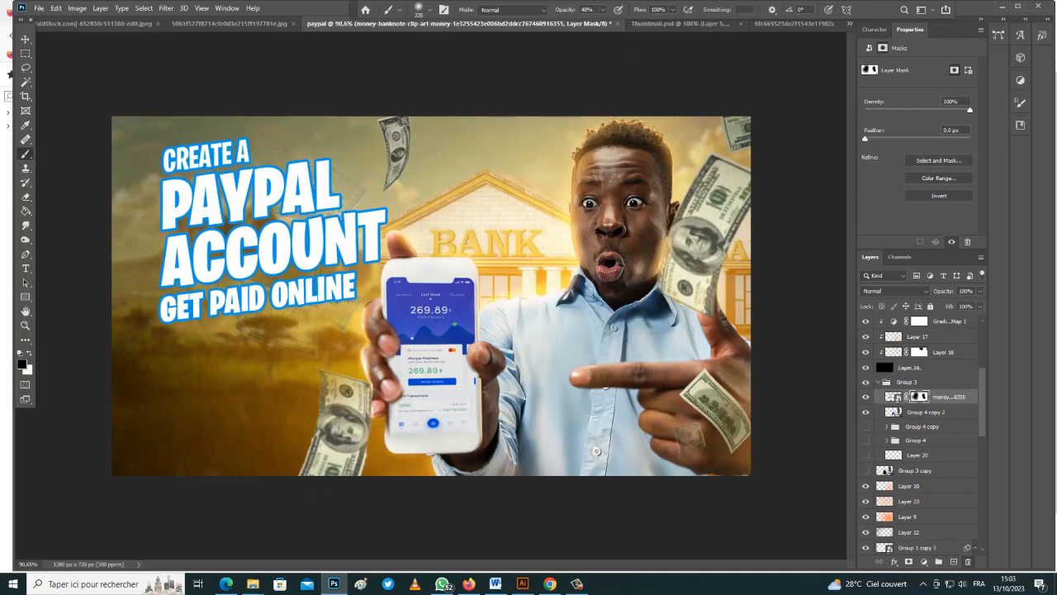
{"action": "left_click", "coordinate": [309, 356]}
{"action": "left_click", "coordinate": [701, 263]}
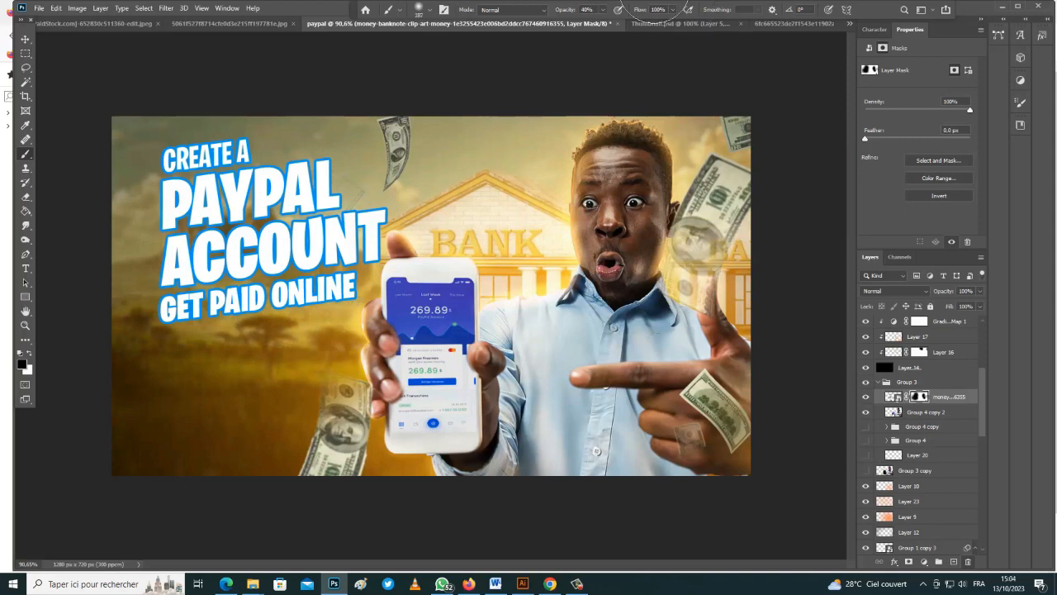
{"action": "left_click", "coordinate": [707, 217]}
{"action": "left_click", "coordinate": [699, 195]}
{"action": "left_click", "coordinate": [698, 429]}
{"action": "left_click", "coordinate": [341, 419]}
{"action": "left_click", "coordinate": [318, 458]}
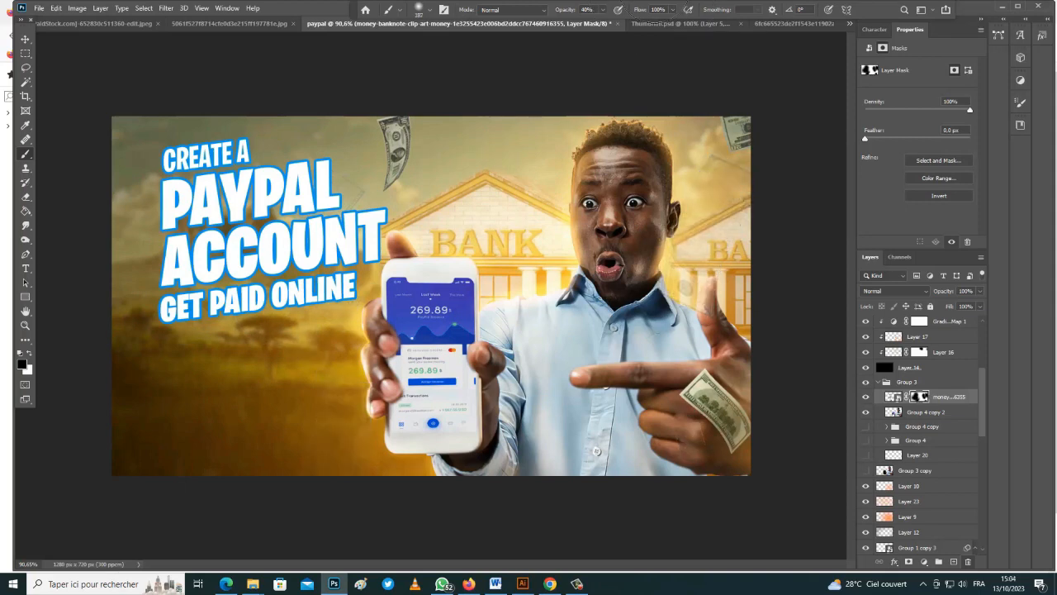
Duplicate the banknote layer, remove the copy's mask, and reselect the masked layer
{"action": "key", "text": "v"}
{"action": "key", "text": "ctrl+j"}
{"action": "right_click", "coordinate": [920, 397]}
{"action": "left_click", "coordinate": [950, 419]}
Shift the banknote copy left and lift a lassoed single note onto its own layer
{"action": "left_click_drag", "start_coordinate": [612, 236], "coordinate": [526, 220]}
{"action": "key", "text": "l"}
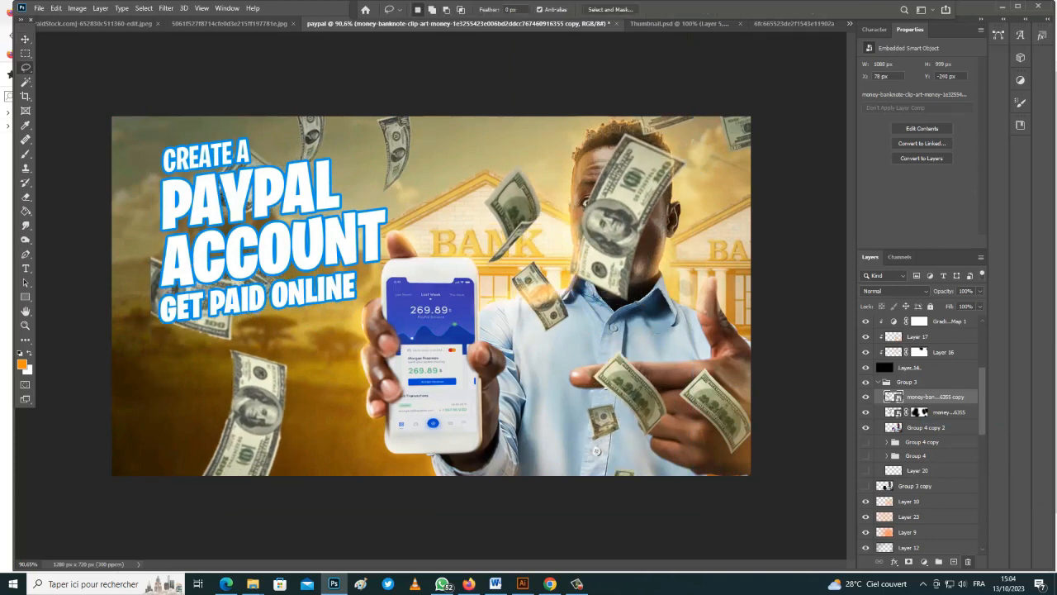
{"action": "left_click_drag", "start_coordinate": [505, 158], "coordinate": [489, 170]}
{"action": "key", "text": "ctrl+j"}
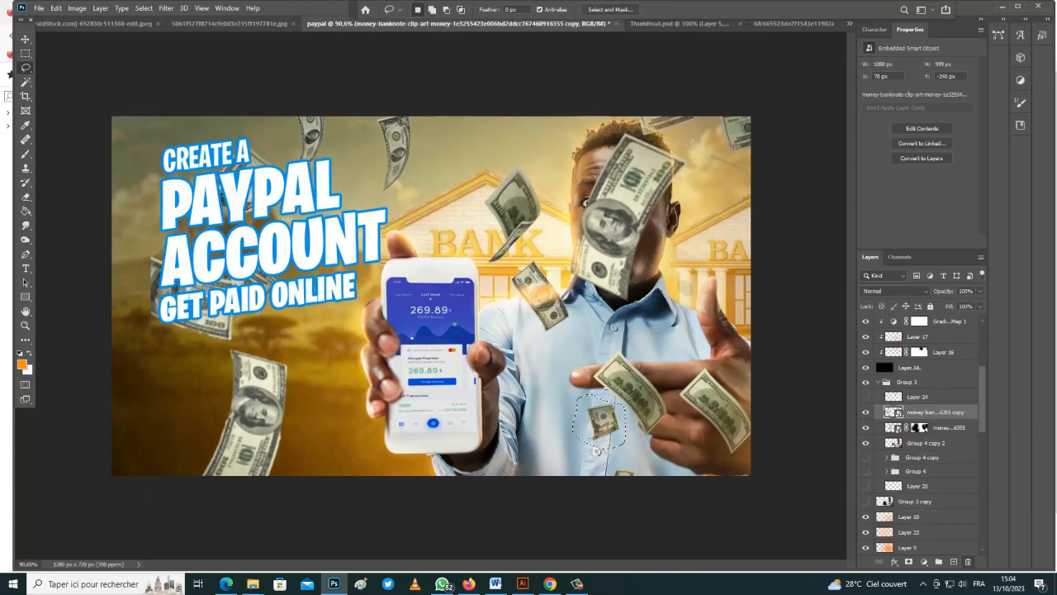
{"action": "key", "text": "ctrl+j"}
{"action": "left_click", "coordinate": [865, 413]}
Lift two more lassoed notes, including the one near the bank roof, onto new layers and hide the full copy
{"action": "left_click_drag", "start_coordinate": [524, 255], "coordinate": [517, 261]}
{"action": "left_click", "coordinate": [936, 428]}
{"action": "key", "text": "ctrl+j"}
{"action": "left_click", "coordinate": [866, 427]}
{"action": "left_click", "coordinate": [936, 444]}
{"action": "left_click_drag", "start_coordinate": [496, 151], "coordinate": [488, 159]}
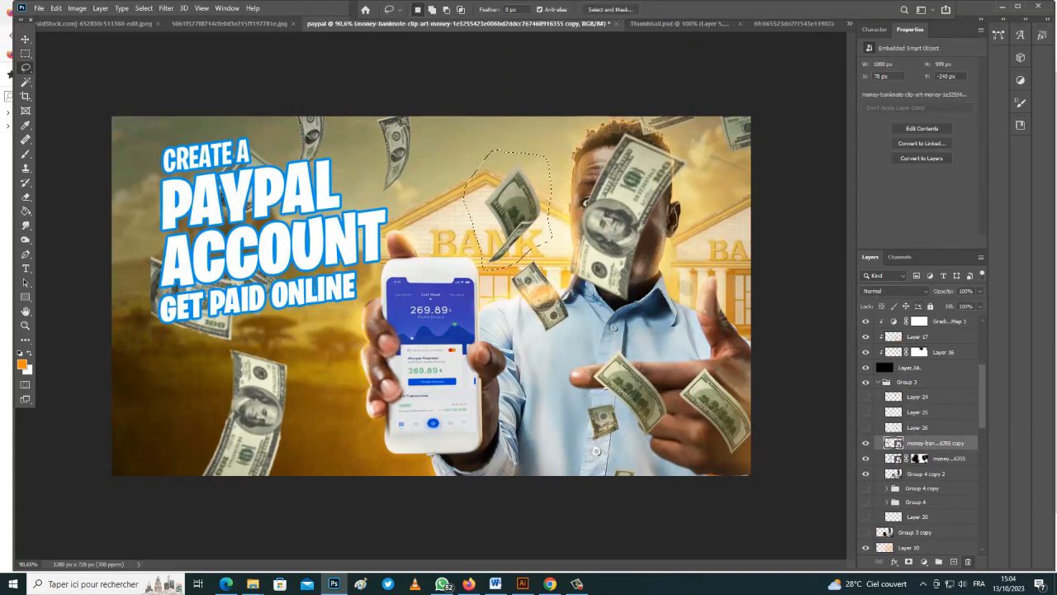
{"action": "key", "text": "ctrl+j"}
{"action": "left_click", "coordinate": [866, 459]}
{"action": "left_click", "coordinate": [866, 427]}
Move the Layer 26 note to the bottom-left corner and enlarge it to about 150%
{"action": "key", "text": "v"}
{"action": "left_click", "coordinate": [918, 428]}
{"action": "left_click_drag", "start_coordinate": [543, 303], "coordinate": [310, 433]}
{"action": "key", "text": "ctrl+t"}
{"action": "left_click_drag", "start_coordinate": [332, 476], "coordinate": [362, 513]}
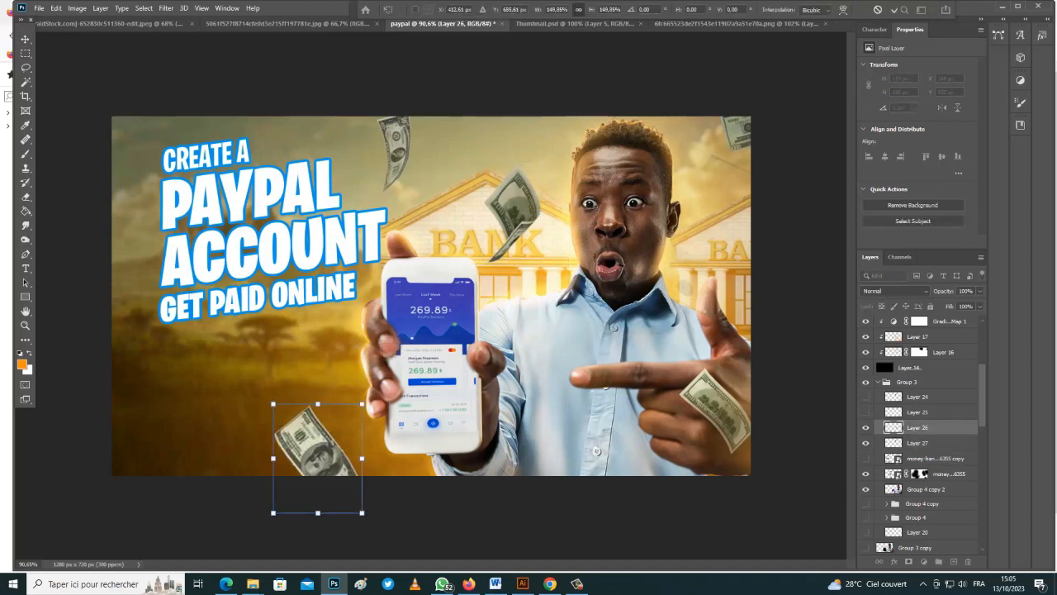
{"action": "key", "text": "Return"}
{"action": "left_click", "coordinate": [866, 412]}
Move the Layer 25 note to the right edge of the thumbnail
{"action": "left_click", "coordinate": [918, 413]}
{"action": "left_click_drag", "start_coordinate": [602, 421], "coordinate": [728, 230]}
{"action": "key", "text": "ctrl+t"}
{"action": "key", "text": "Return"}
Place the Layer 24 note near the bottom centre, rotated slightly counter-clockwise
{"action": "left_click", "coordinate": [865, 397]}
{"action": "left_click", "coordinate": [918, 396]}
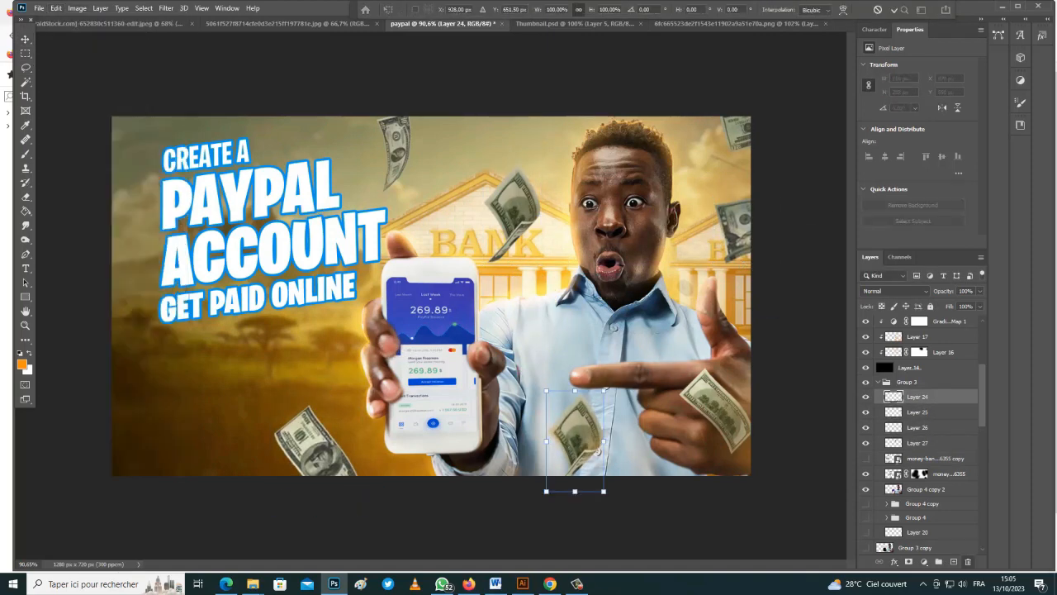
{"action": "left_click", "coordinate": [77, 8]}
{"action": "mouse_move", "coordinate": [74, 259]}
{"action": "left_click", "coordinate": [219, 430]}
{"action": "left_click_drag", "start_coordinate": [579, 441], "coordinate": [599, 461]}
{"action": "left_click_drag", "start_coordinate": [647, 399], "coordinate": [612, 381]}
{"action": "key", "text": "Return"}
{"action": "left_click", "coordinate": [628, 525]}
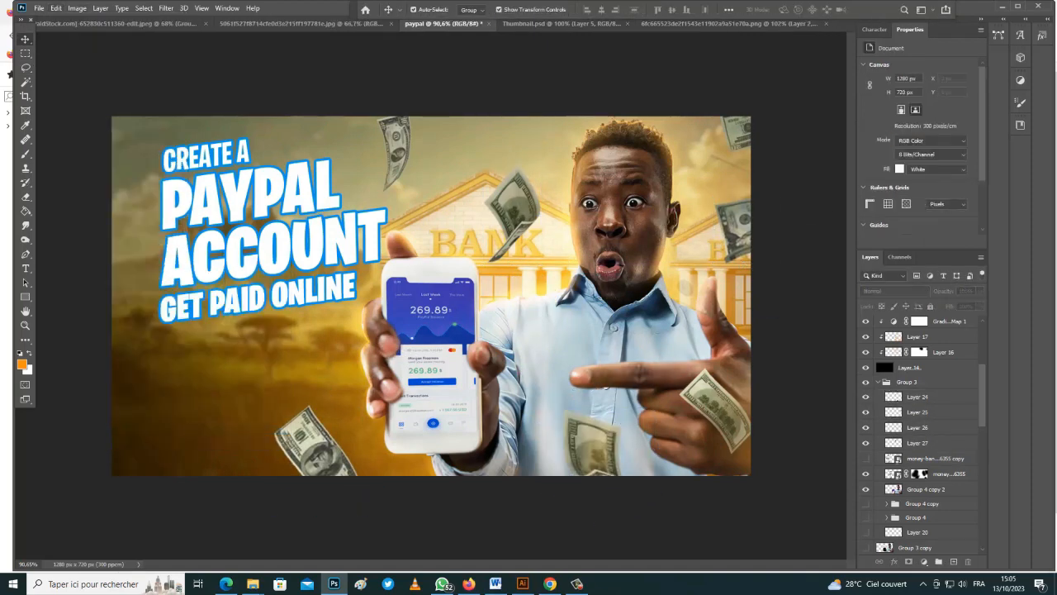
Add a Curves adjustment above the right-edge note on Layer 25
{"action": "left_click", "coordinate": [918, 337]}
{"action": "left_click", "coordinate": [917, 396]}
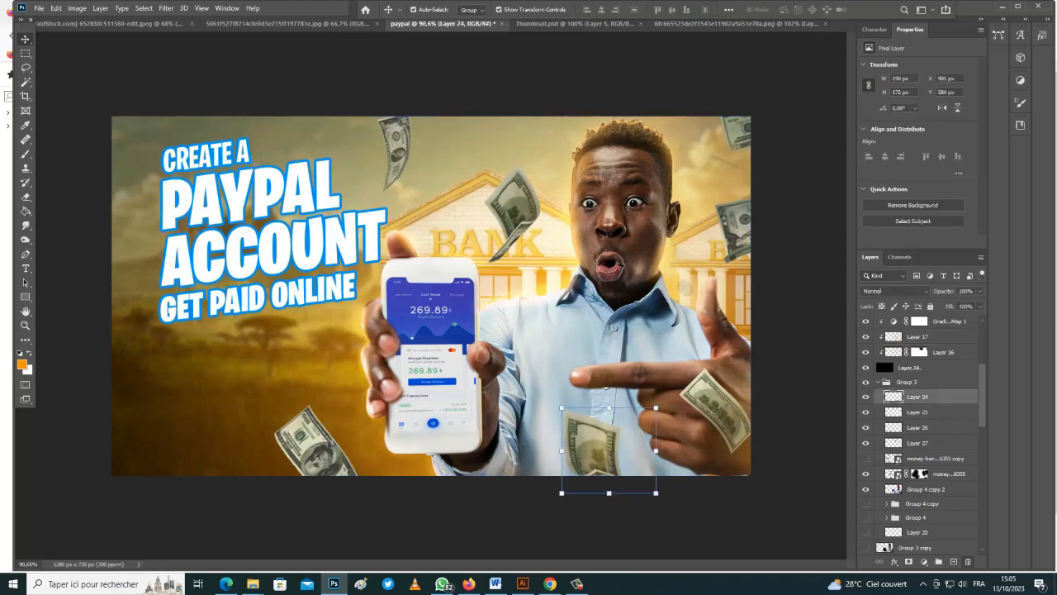
{"action": "left_click", "coordinate": [892, 412]}
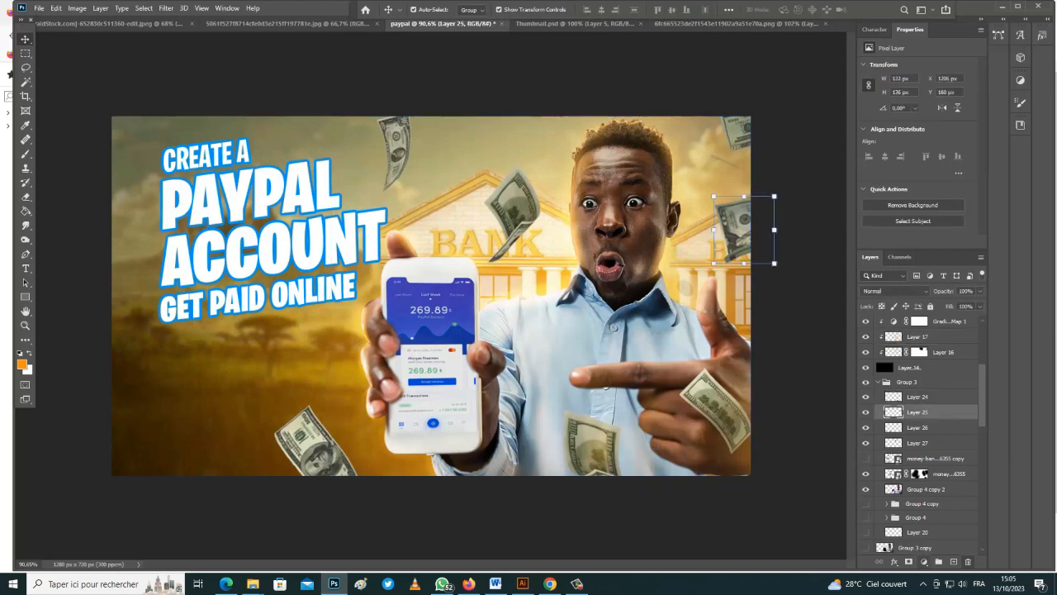
{"action": "left_click", "coordinate": [924, 562]}
{"action": "left_click", "coordinate": [941, 419]}
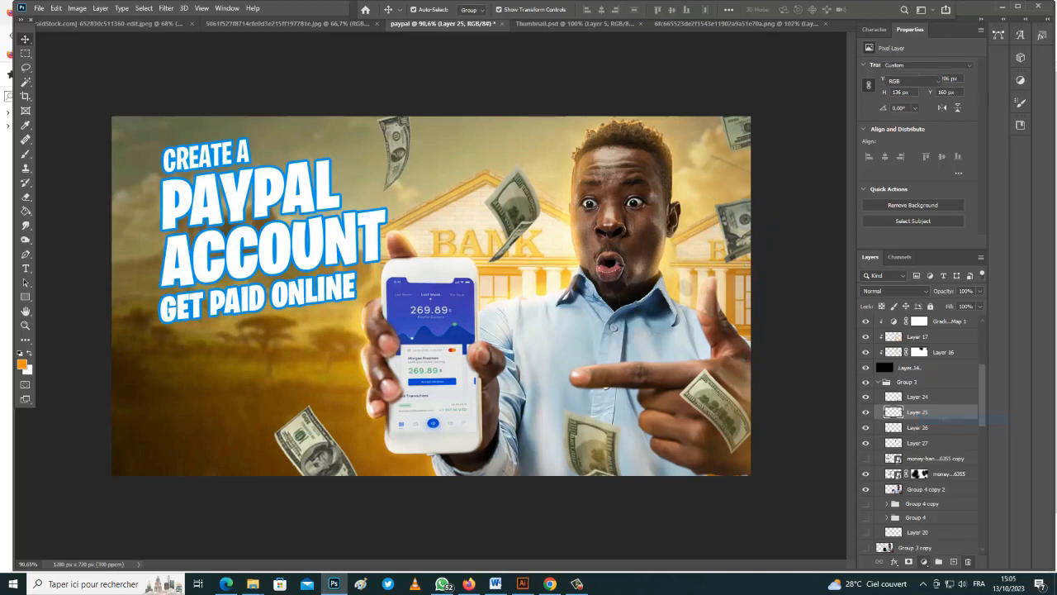
Brighten the Curves, invert its mask and clip it to the Layer 25 note
{"action": "left_click_drag", "start_coordinate": [922, 141], "coordinate": [912, 130]}
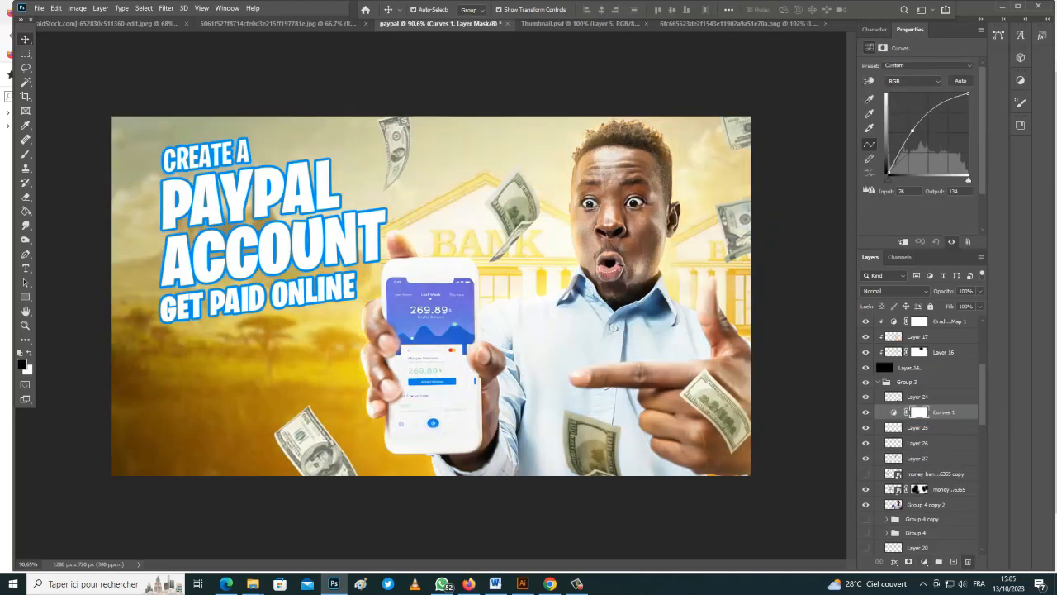
{"action": "left_click", "coordinate": [919, 412]}
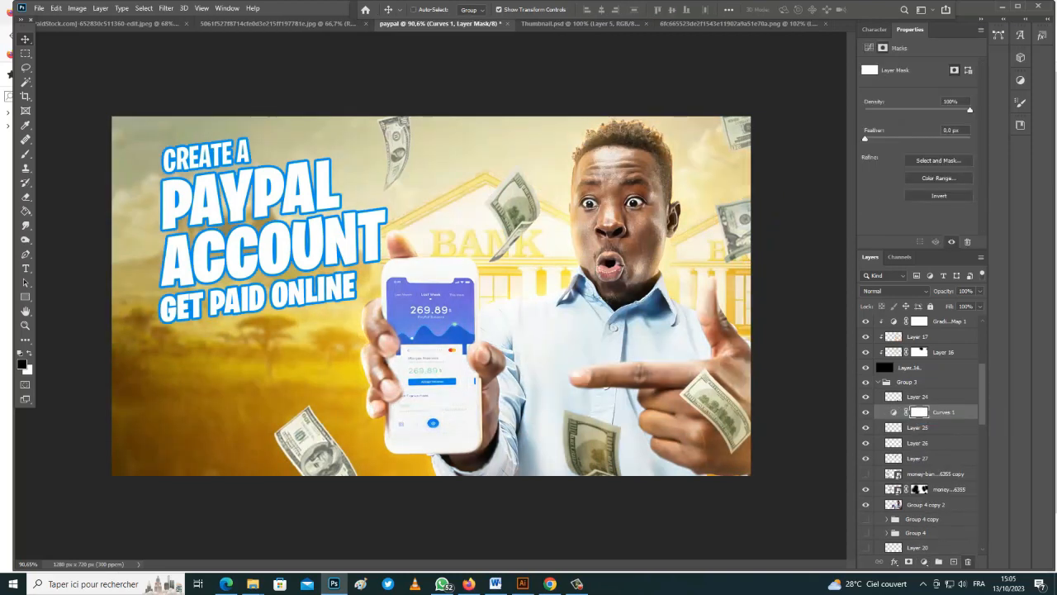
{"action": "key", "text": "ctrl+i"}
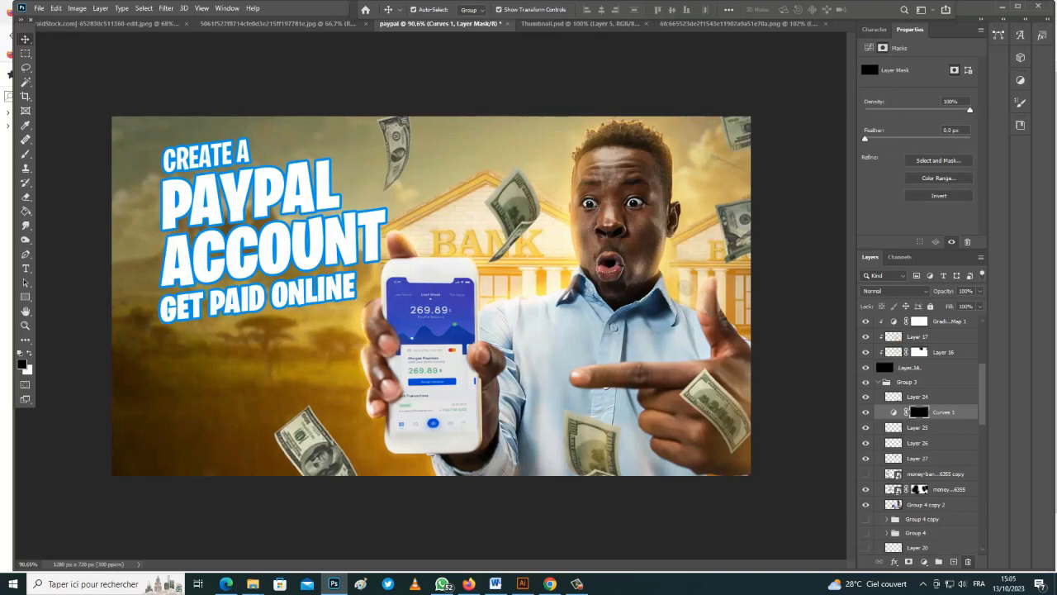
{"action": "key", "text": "ctrl+alt+g"}
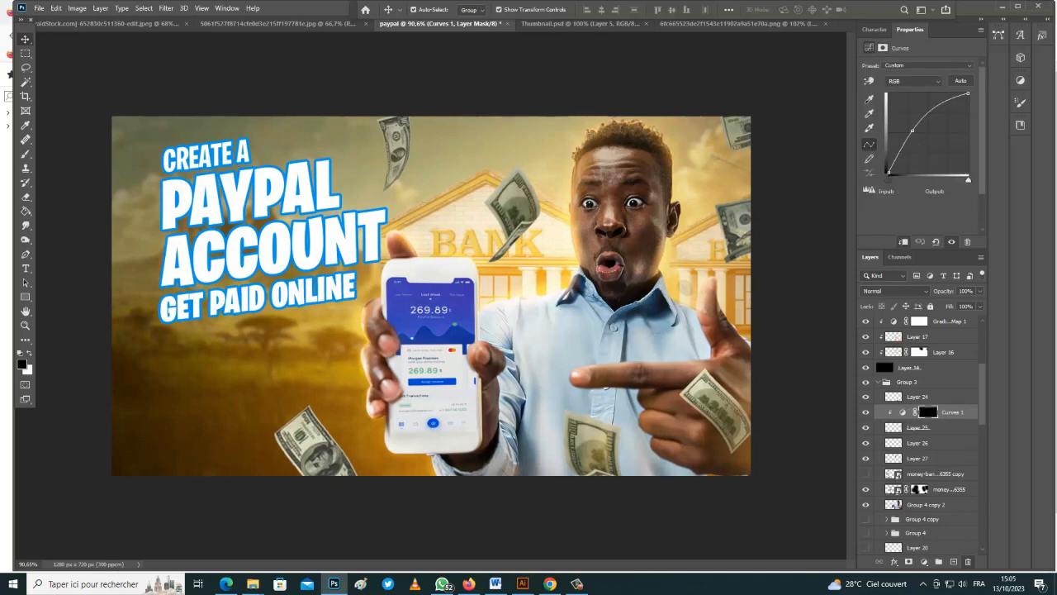
Switch to the Brush tool and make it smaller
{"action": "key", "text": "b"}
{"action": "scroll", "coordinate": [634, 234], "scroll_direction": "up", "scroll_amount": 8}
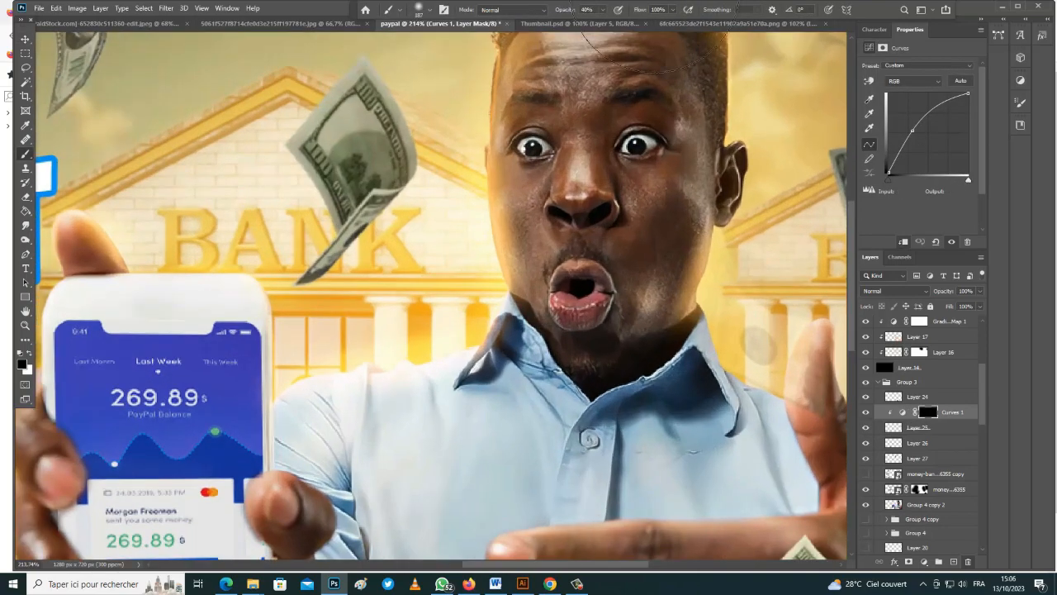
{"action": "scroll", "coordinate": [633, 235], "scroll_direction": "down", "scroll_amount": 9}
{"action": "scroll", "coordinate": [676, 252], "scroll_direction": "up", "scroll_amount": 7}
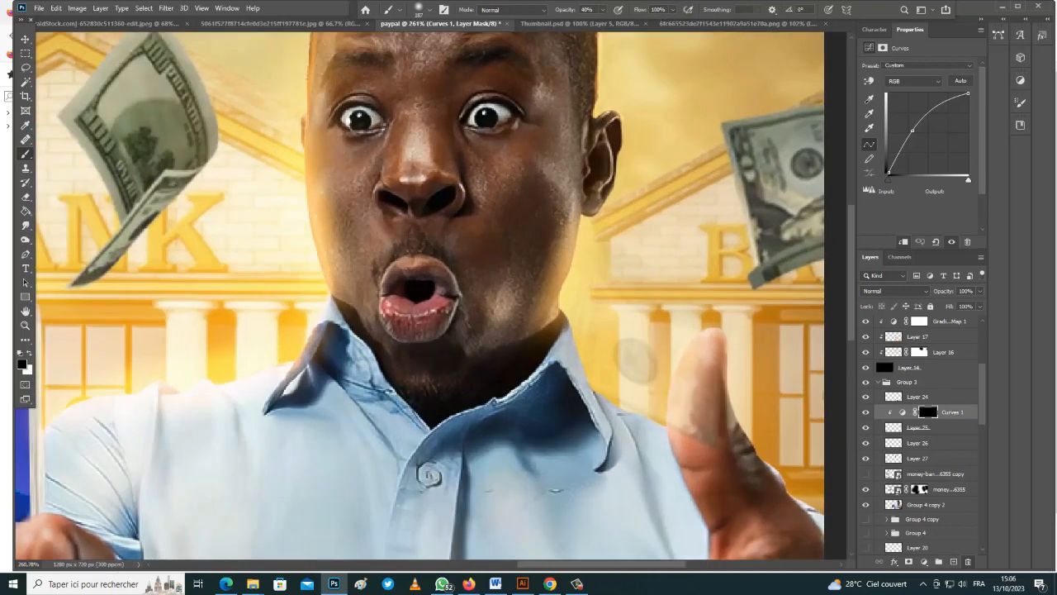
{"action": "left_click_drag", "start_coordinate": [737, 157], "coordinate": [723, 156]}
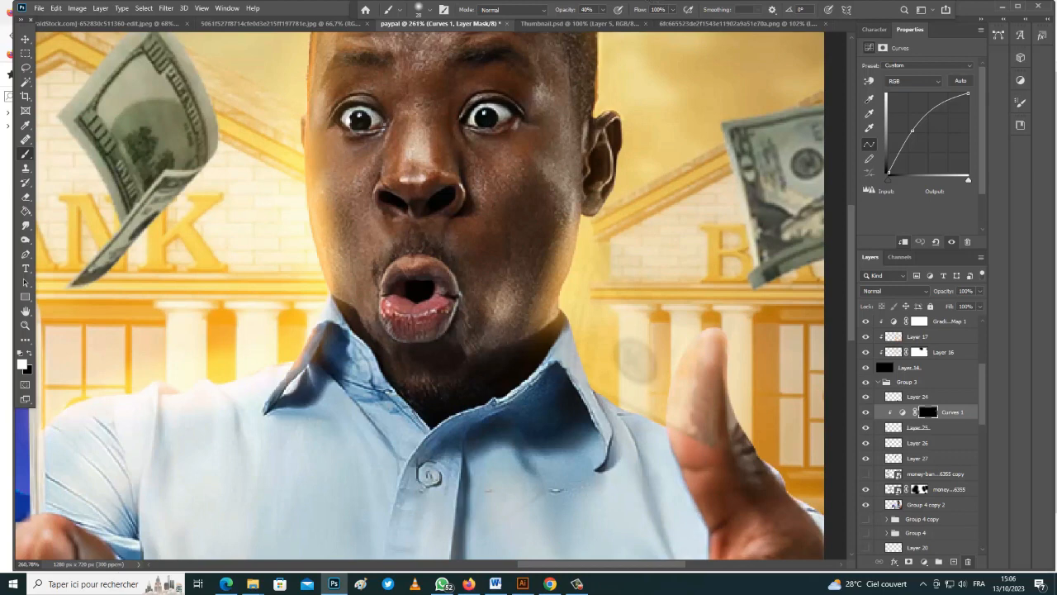
Add an orange Color Fill above Curves 1, clipped to the note with an inverted mask
{"action": "left_click", "coordinate": [933, 428]}
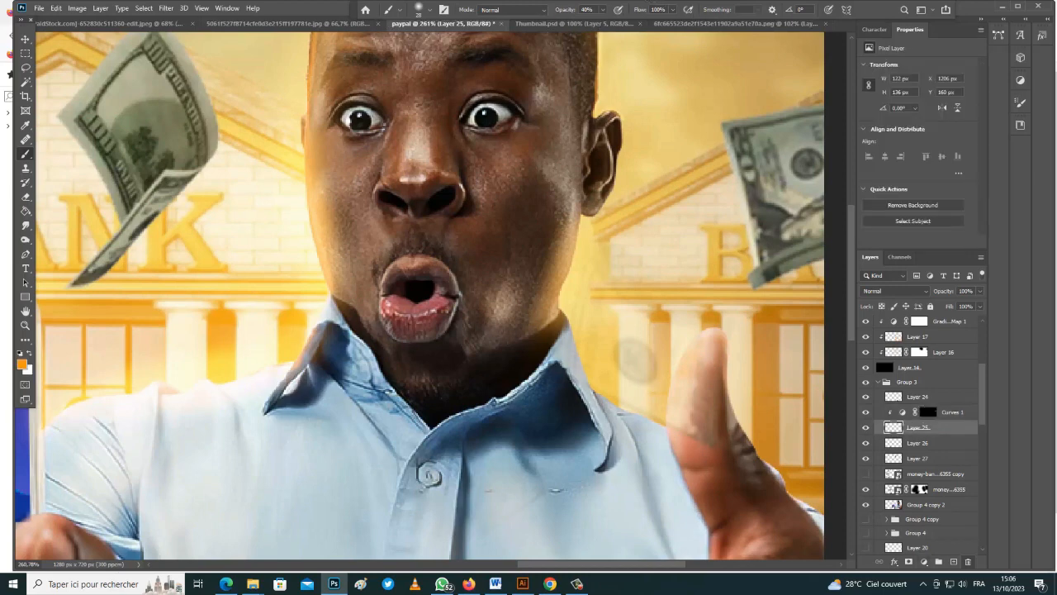
{"action": "left_click", "coordinate": [923, 562]}
{"action": "left_click", "coordinate": [933, 365]}
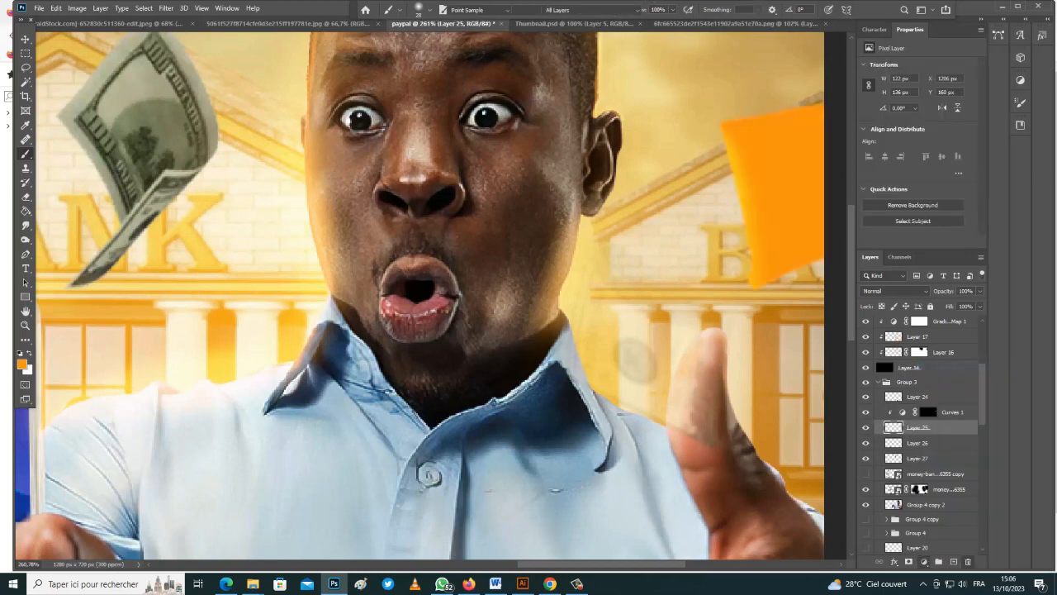
{"action": "left_click", "coordinate": [900, 376]}
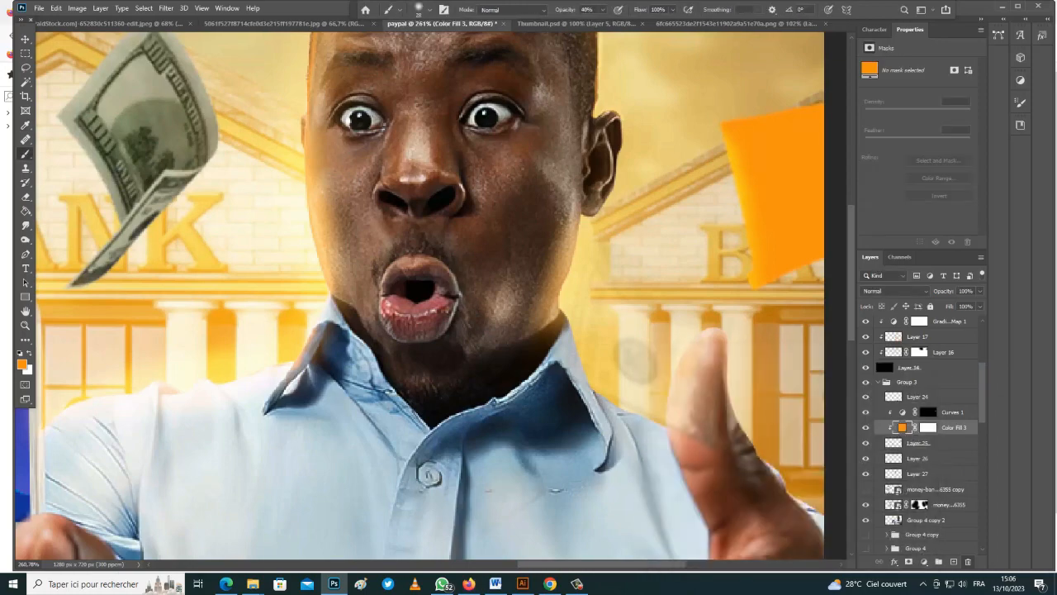
{"action": "left_click", "coordinate": [928, 427]}
{"action": "left_click_drag", "start_coordinate": [954, 428], "coordinate": [953, 406]}
{"action": "key", "text": "ctrl+alt+g"}
{"action": "key", "text": "ctrl+i"}
Paint warm light at 12% brush opacity on the right bill and change the fill to yellow
{"action": "right_click", "coordinate": [731, 155], "text": "alt"}
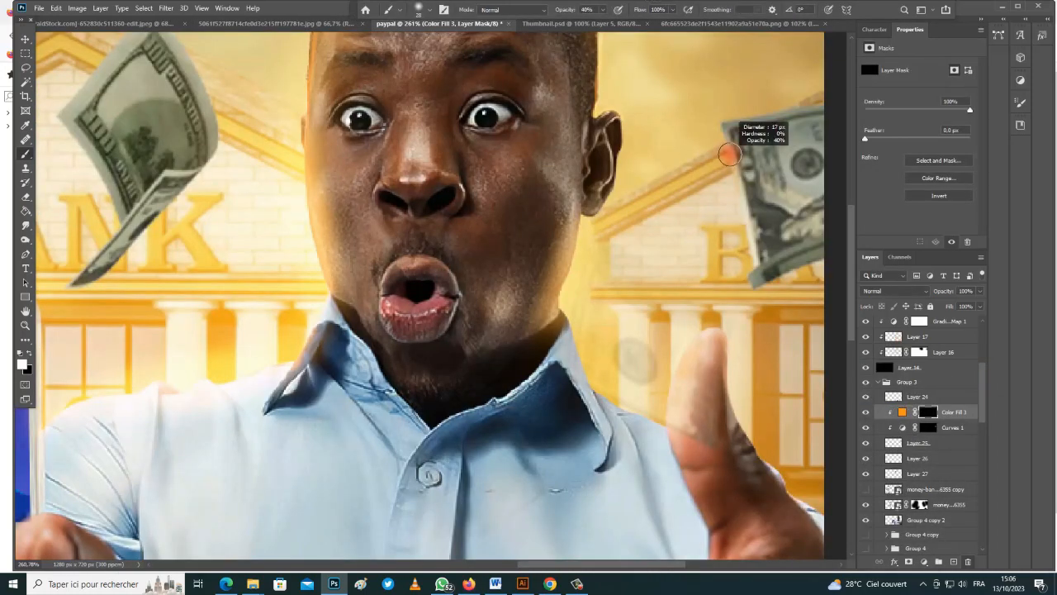
{"action": "left_click_drag", "start_coordinate": [604, 9], "coordinate": [588, 24]}
{"action": "left_click_drag", "start_coordinate": [743, 188], "coordinate": [749, 234]}
{"action": "double_click", "coordinate": [902, 412]}
{"action": "left_click", "coordinate": [702, 115]}
{"action": "left_click", "coordinate": [902, 377]}
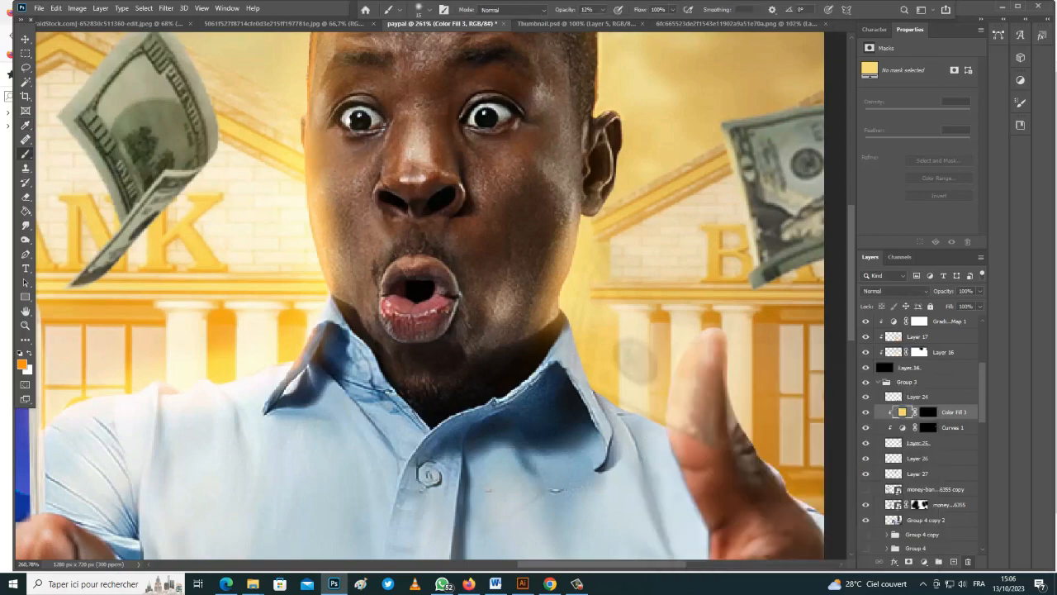
{"action": "left_click", "coordinate": [928, 412]}
Paint more yellow light along the right bill's edges with a larger brush
{"action": "left_click_drag", "start_coordinate": [751, 273], "coordinate": [755, 286]}
{"action": "scroll", "coordinate": [754, 248], "scroll_direction": "down", "scroll_amount": 1}
{"action": "left_click_drag", "start_coordinate": [751, 165], "coordinate": [757, 193]}
{"action": "left_click_drag", "start_coordinate": [755, 250], "coordinate": [786, 238]}
{"action": "left_click_drag", "start_coordinate": [725, 92], "coordinate": [748, 92]}
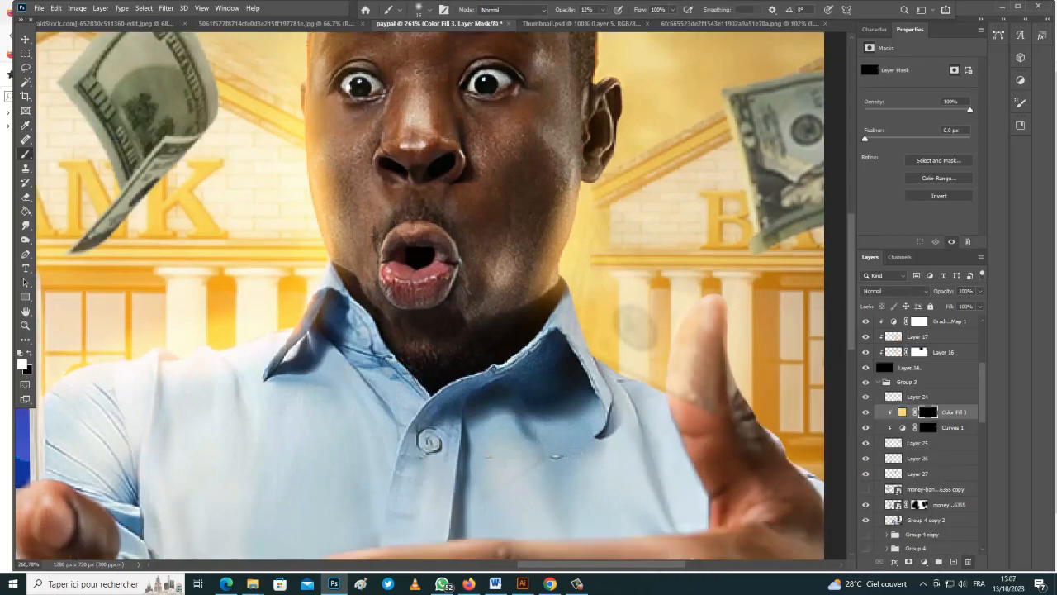
{"action": "scroll", "coordinate": [777, 248], "scroll_direction": "down", "scroll_amount": 3}
{"action": "right_click", "coordinate": [777, 186], "text": "alt"}
{"action": "left_click_drag", "start_coordinate": [779, 189], "coordinate": [794, 283]}
{"action": "scroll", "coordinate": [451, 339], "scroll_direction": "down", "scroll_amount": 2}
Duplicate the Curves and fill glow onto Layer 27 and paint yellow light on that bill
{"action": "left_click", "coordinate": [955, 428], "text": "shift"}
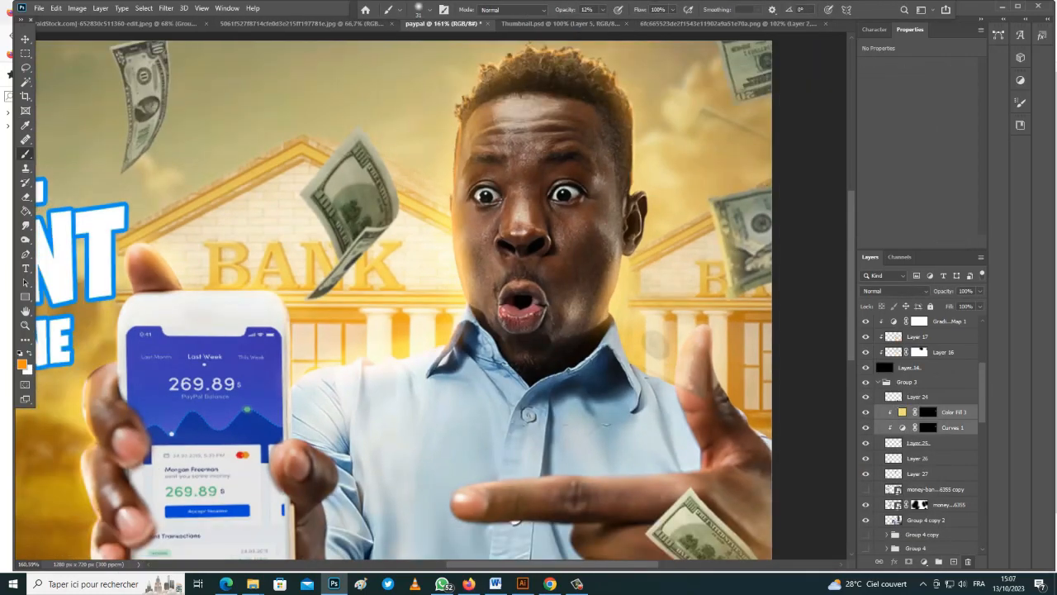
{"action": "key", "text": "ctrl+j"}
{"action": "left_click_drag", "start_coordinate": [954, 427], "coordinate": [951, 496]}
{"action": "key", "text": "ctrl+alt+g"}
{"action": "left_click", "coordinate": [952, 474]}
{"action": "left_click", "coordinate": [927, 473]}
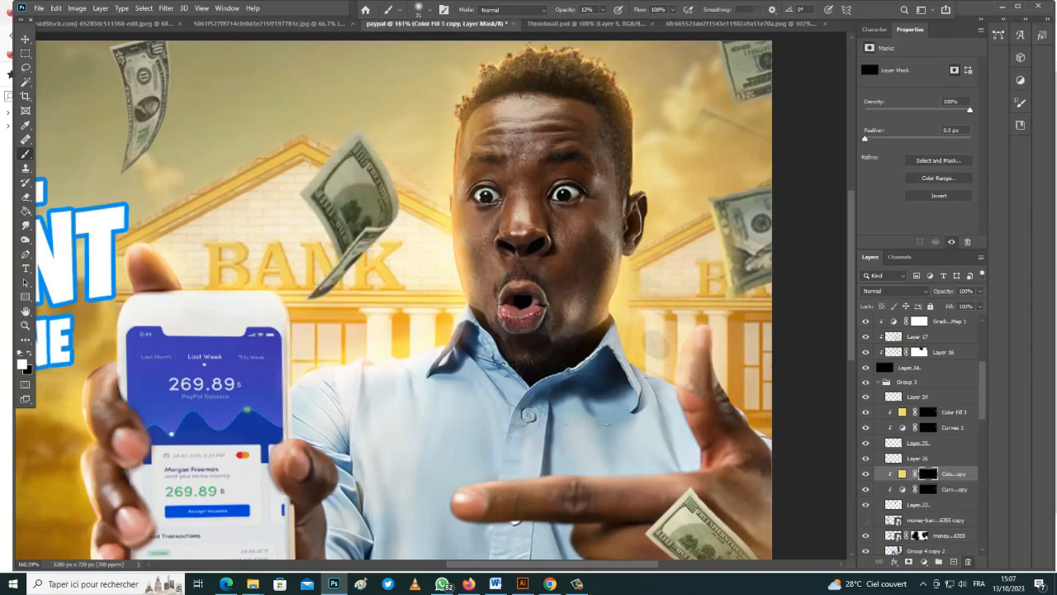
{"action": "left_click_drag", "start_coordinate": [307, 196], "coordinate": [329, 223]}
{"action": "left_click_drag", "start_coordinate": [328, 287], "coordinate": [311, 297]}
{"action": "scroll", "coordinate": [347, 281], "scroll_direction": "down", "scroll_amount": 4}
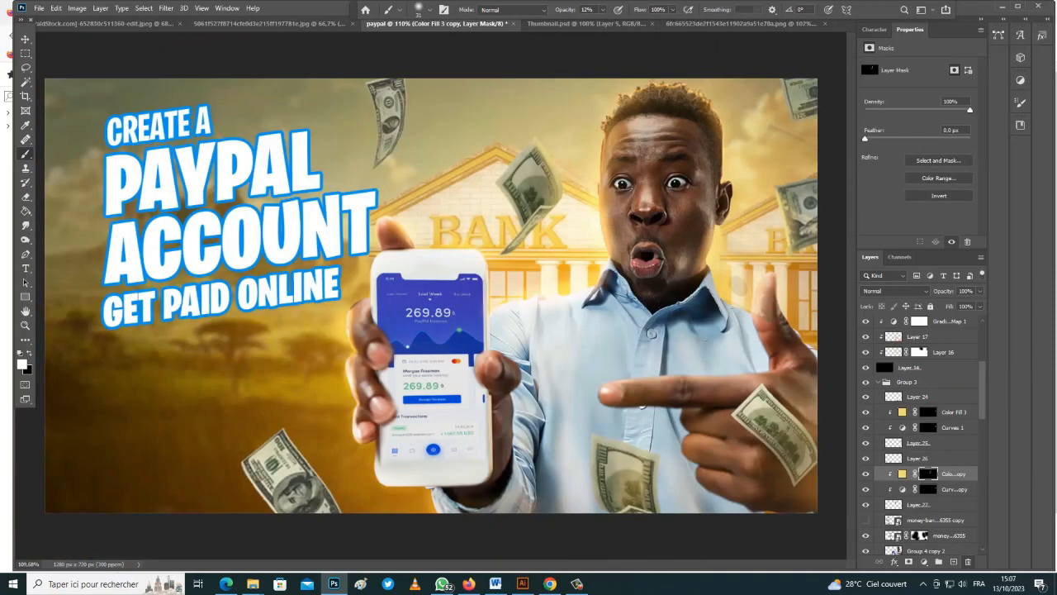
Add a clipped layer above Layer 26 and paint faint light on the lower-left bill
{"action": "left_click", "coordinate": [918, 505]}
{"action": "left_click", "coordinate": [865, 428]}
{"action": "left_click", "coordinate": [866, 428]}
{"action": "left_click", "coordinate": [918, 458]}
{"action": "left_click", "coordinate": [954, 562]}
{"action": "key", "text": "ctrl+alt+g"}
{"action": "left_click_drag", "start_coordinate": [256, 468], "coordinate": [289, 442]}
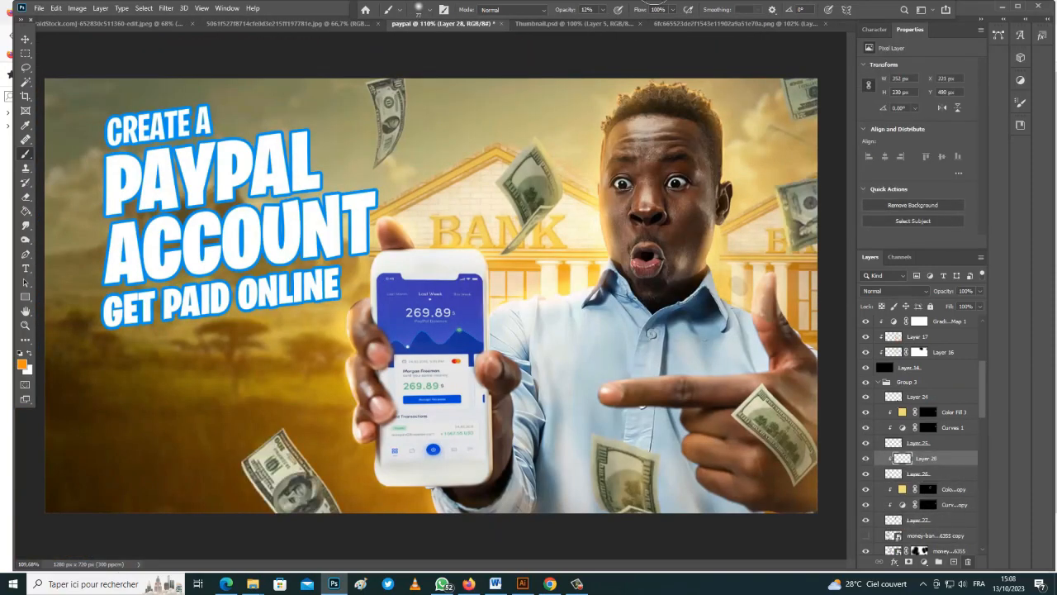
Add a new empty layer clipped above Layer 27
{"action": "left_click", "coordinate": [918, 520]}
{"action": "left_click", "coordinate": [949, 550]}
{"action": "left_click", "coordinate": [954, 562]}
{"action": "key", "text": "ctrl+alt+g"}
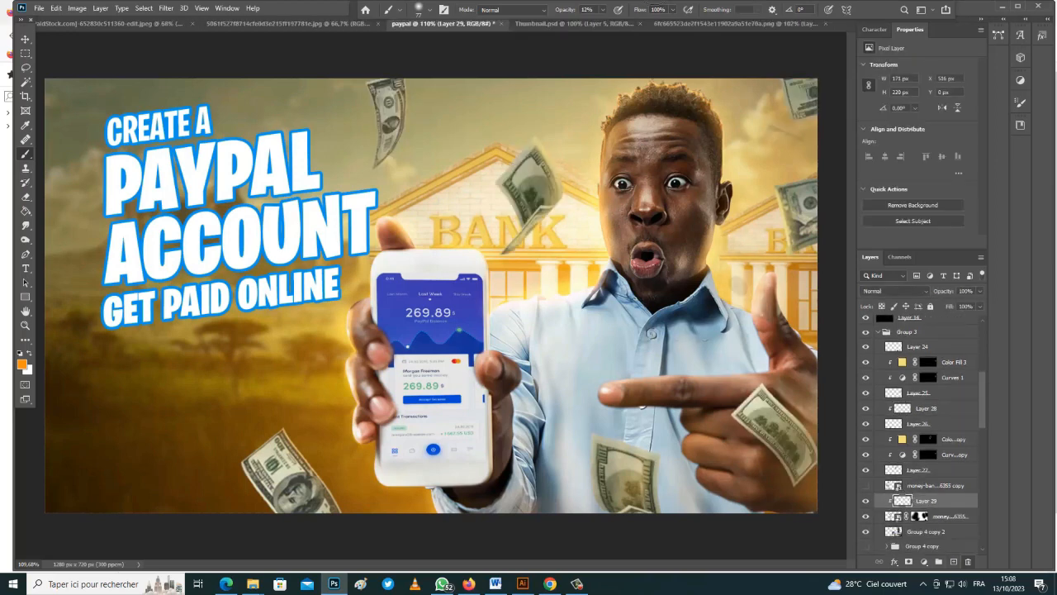
Add a layer above Layer 12 copy and paint soft black shading along the top and left edges
{"action": "key", "text": "v"}
{"action": "scroll", "coordinate": [432, 299], "scroll_direction": "down", "scroll_amount": 2}
{"action": "left_click", "coordinate": [910, 319]}
{"action": "scroll", "coordinate": [919, 454], "scroll_direction": "down", "scroll_amount": 5}
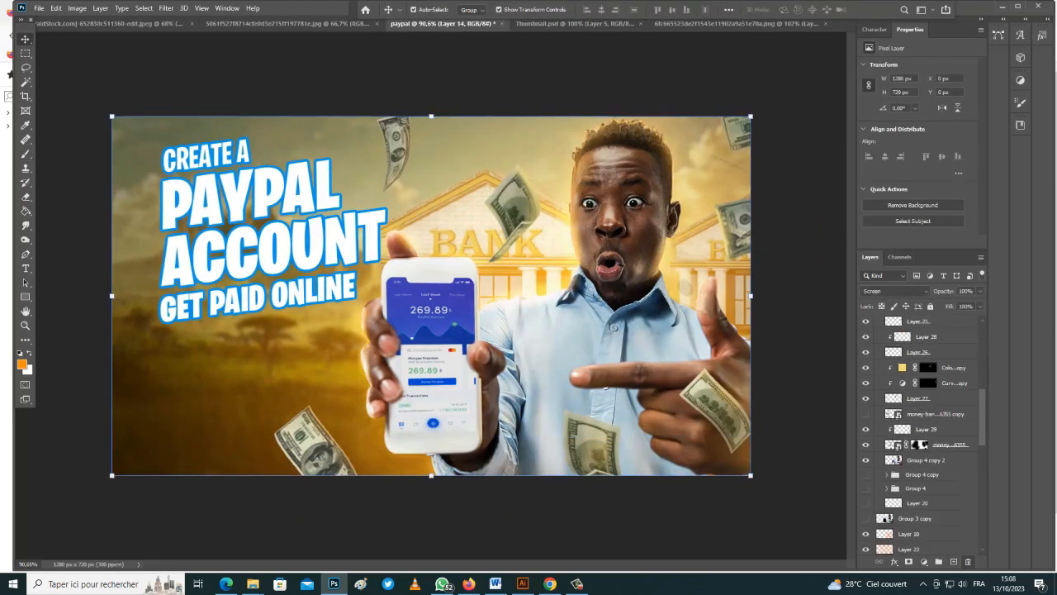
{"action": "left_click", "coordinate": [915, 457]}
{"action": "left_click", "coordinate": [954, 562]}
{"action": "key", "text": "b"}
{"action": "key", "text": "d"}
{"action": "scroll", "coordinate": [431, 296], "scroll_direction": "down", "scroll_amount": 5}
{"action": "mouse_move", "coordinate": [512, 194]}
{"action": "left_mouse_down"}
{"action": "mouse_move", "coordinate": [355, 194]}
{"action": "mouse_move", "coordinate": [256, 289]}
{"action": "mouse_move", "coordinate": [346, 198]}
{"action": "left_mouse_up"}
{"action": "scroll", "coordinate": [431, 296], "scroll_direction": "up", "scroll_amount": 4}
{"action": "key", "text": "v"}
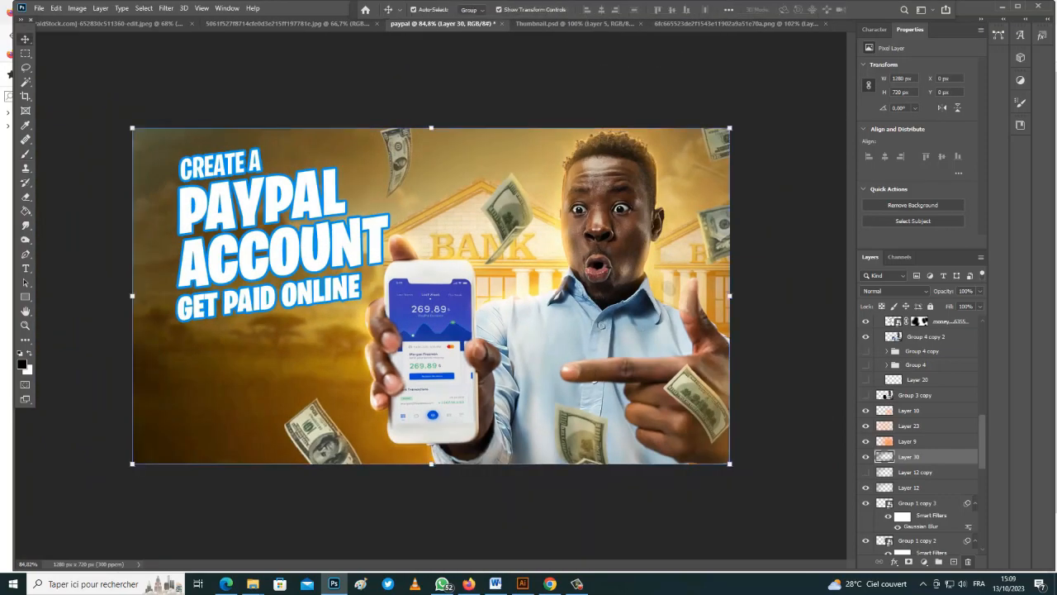
Switch to the clipart website in the browser and focus its search field
{"action": "left_click", "coordinate": [330, 513]}
{"action": "left_click", "coordinate": [226, 584]}
{"action": "left_click", "coordinate": [468, 583]}
Search the clipart site for 'bird' and place the chosen flock PNG into the thumbnail
{"action": "type", "text": "bird"}
{"action": "key", "text": "Return"}
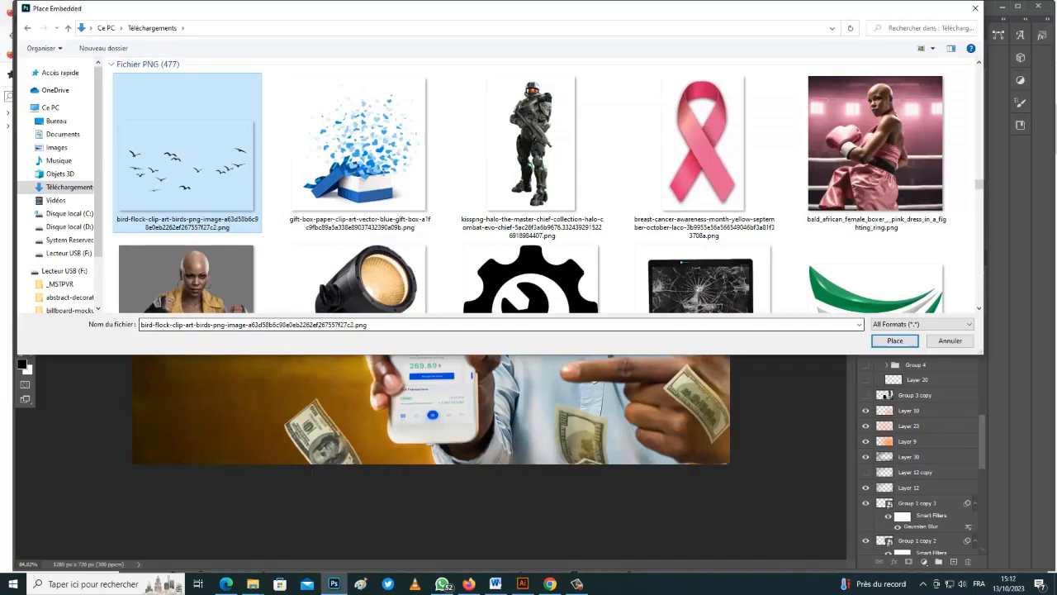
{"action": "key", "text": "Return"}
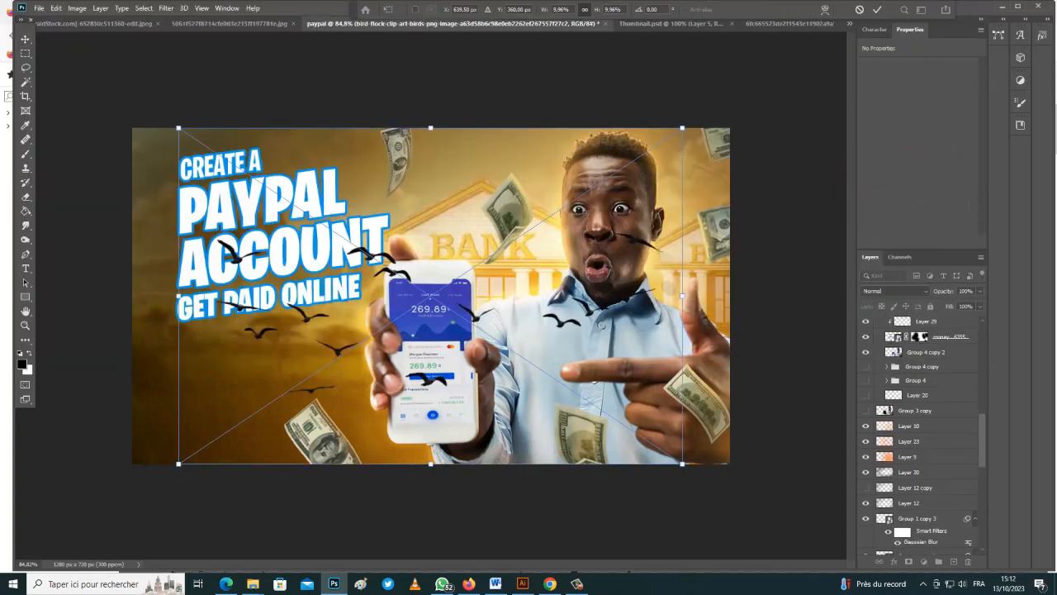
{"action": "key", "text": "Return"}
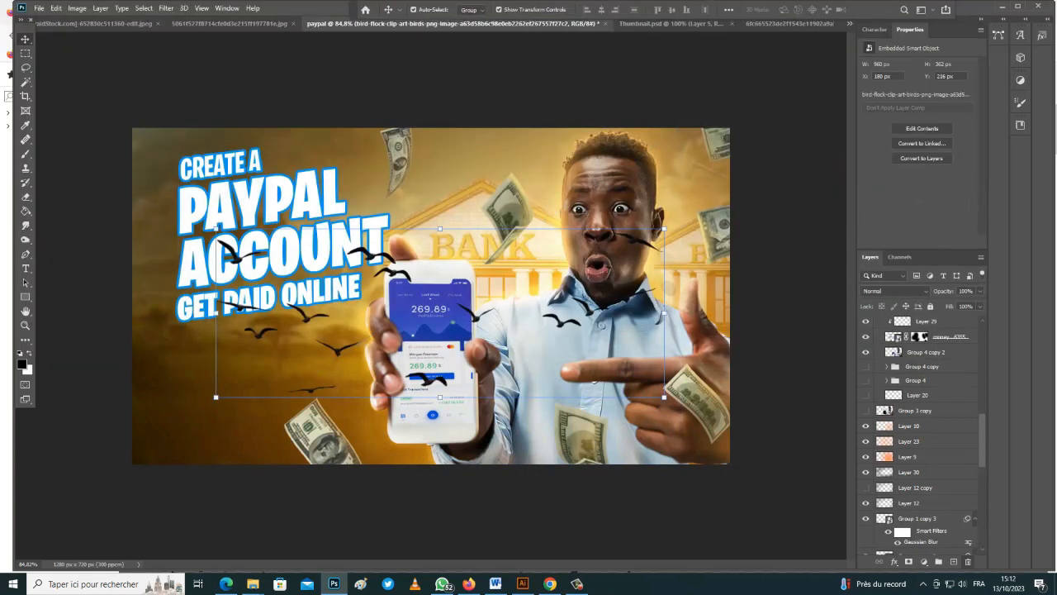
Scale the flock to about 4.57%, tilt it slightly, place it near the top and lower its layer
{"action": "left_click_drag", "start_coordinate": [404, 248], "coordinate": [331, 120]}
{"action": "left_click_drag", "start_coordinate": [606, 115], "coordinate": [482, 181]}
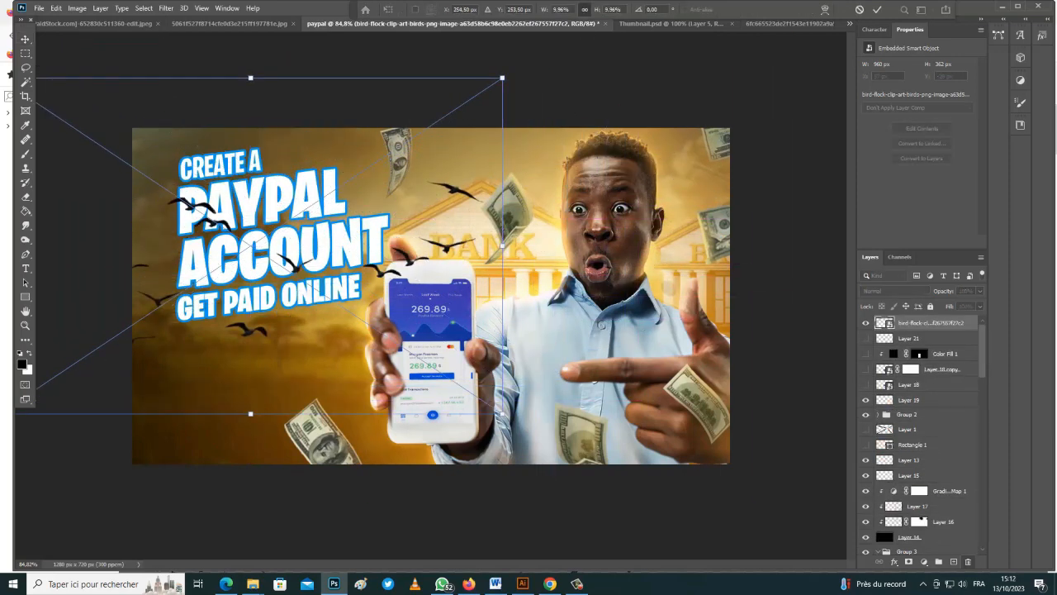
{"action": "left_click_drag", "start_coordinate": [503, 413], "coordinate": [229, 232]}
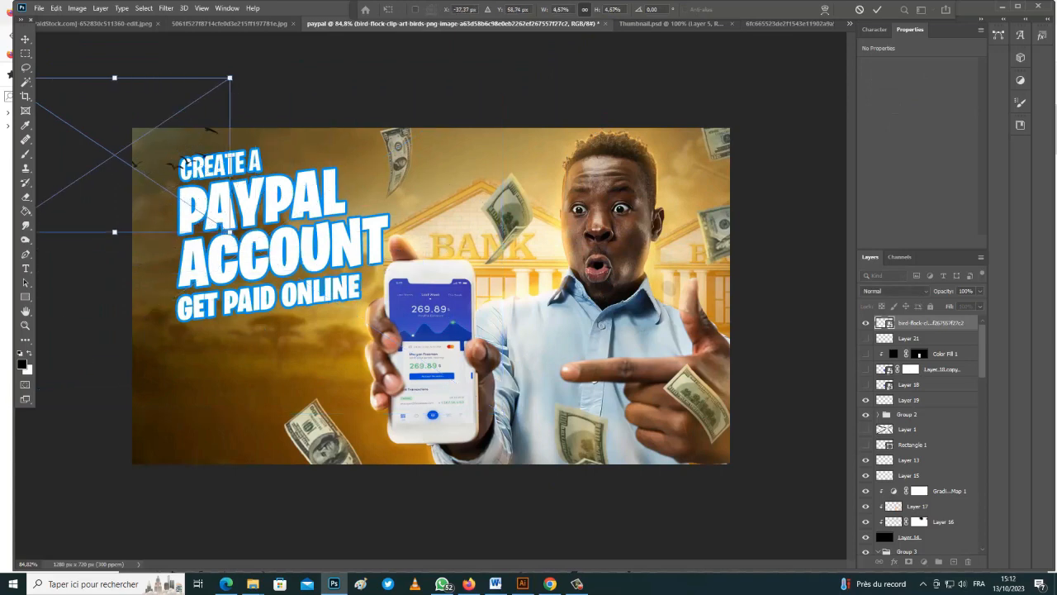
{"action": "left_click_drag", "start_coordinate": [151, 157], "coordinate": [425, 179]}
{"action": "left_click_drag", "start_coordinate": [516, 93], "coordinate": [495, 82]}
{"action": "key", "text": "Return"}
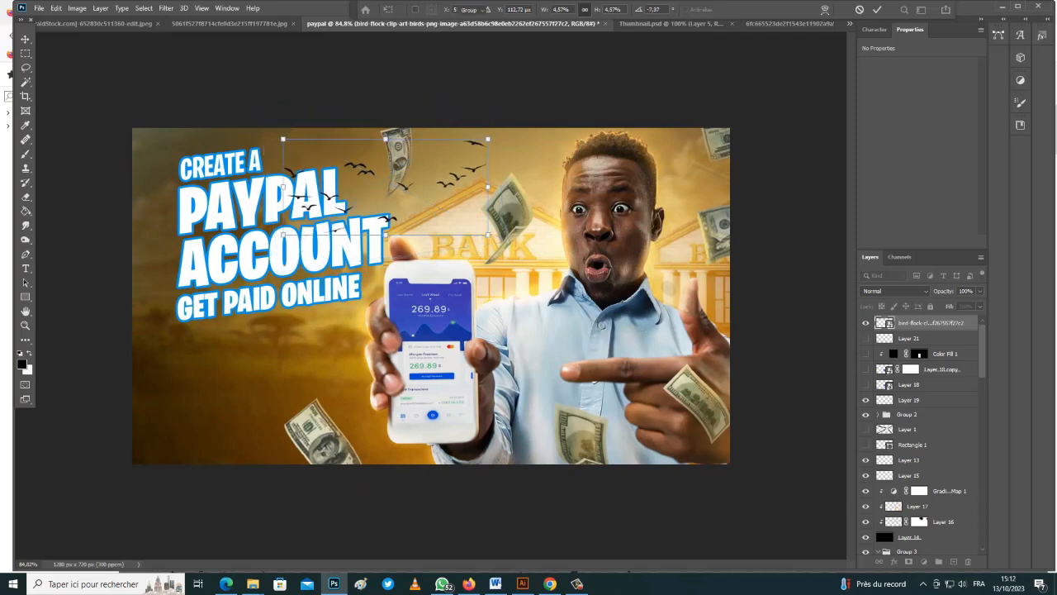
{"action": "left_click_drag", "start_coordinate": [931, 323], "coordinate": [921, 401]}
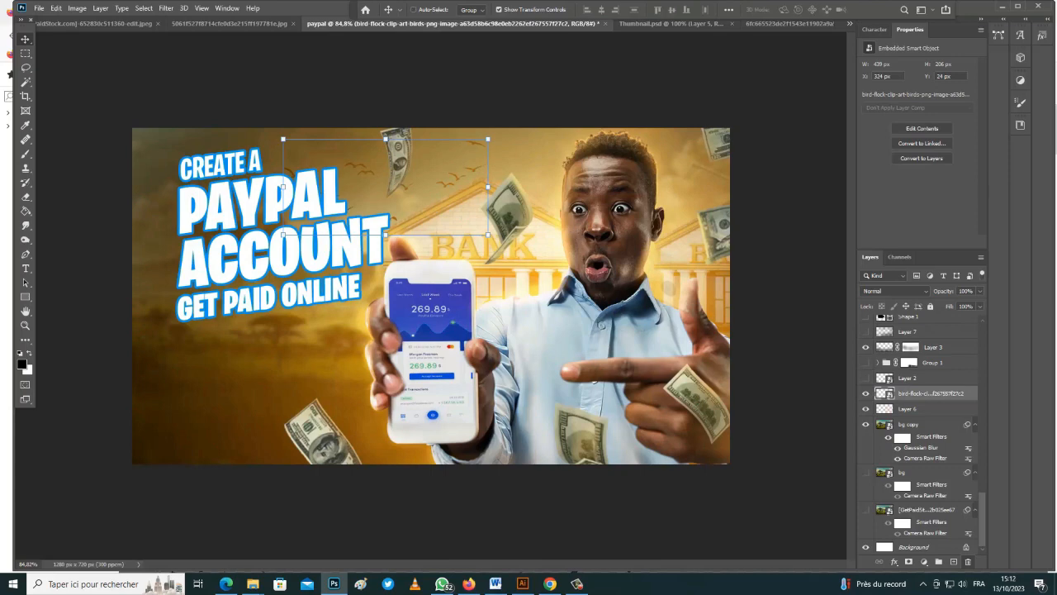
Shrink the flock a bit more and position it in the sky above the bank
{"action": "left_click_drag", "start_coordinate": [458, 157], "coordinate": [462, 143]}
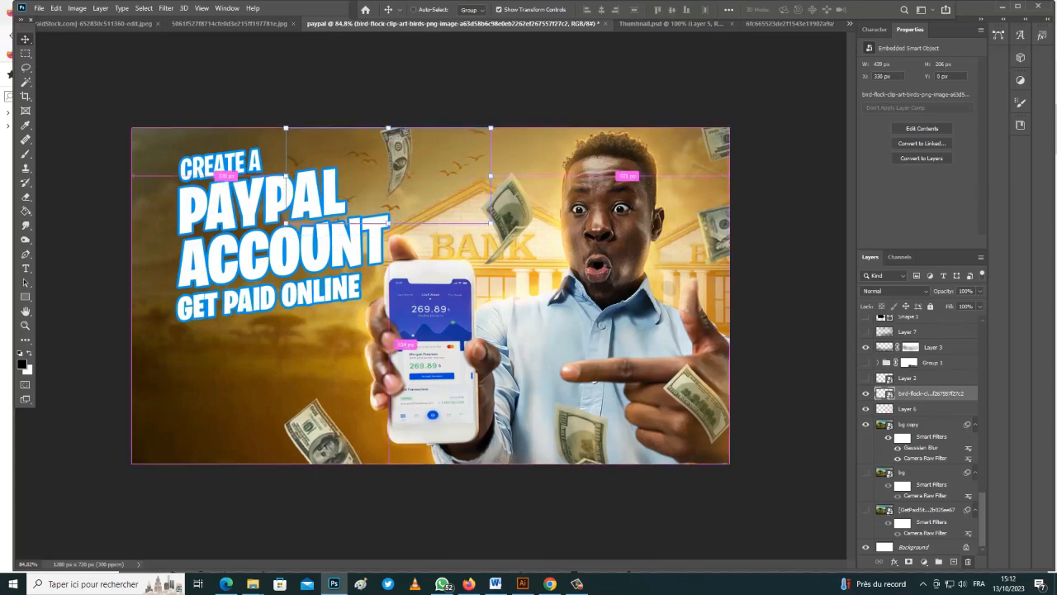
{"action": "key", "text": "ctrl+t"}
{"action": "left_click_drag", "start_coordinate": [510, 230], "coordinate": [473, 211]}
{"action": "left_click_drag", "start_coordinate": [440, 153], "coordinate": [465, 162]}
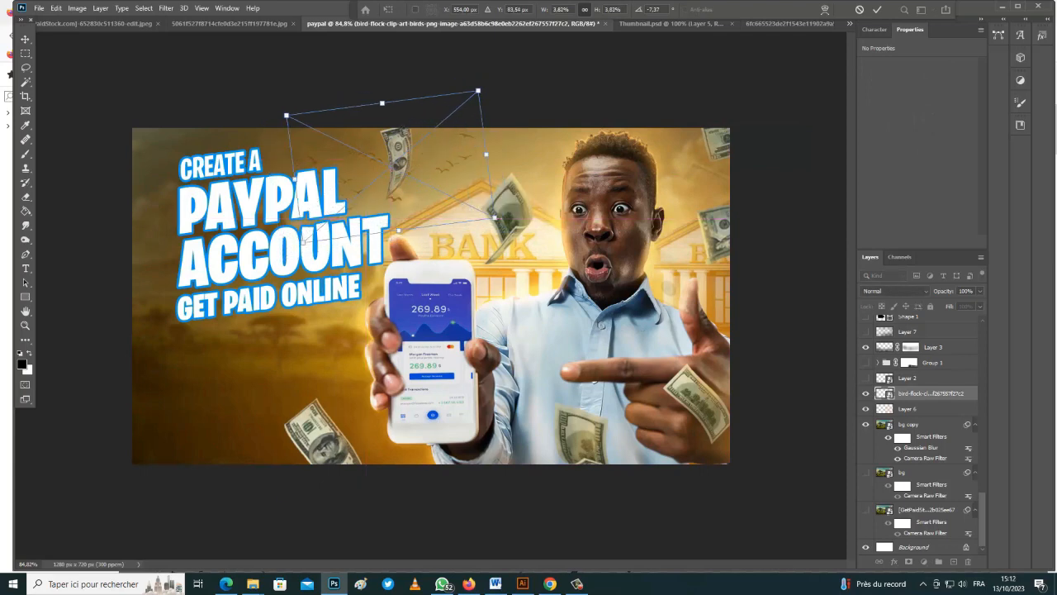
{"action": "left_click", "coordinate": [877, 9]}
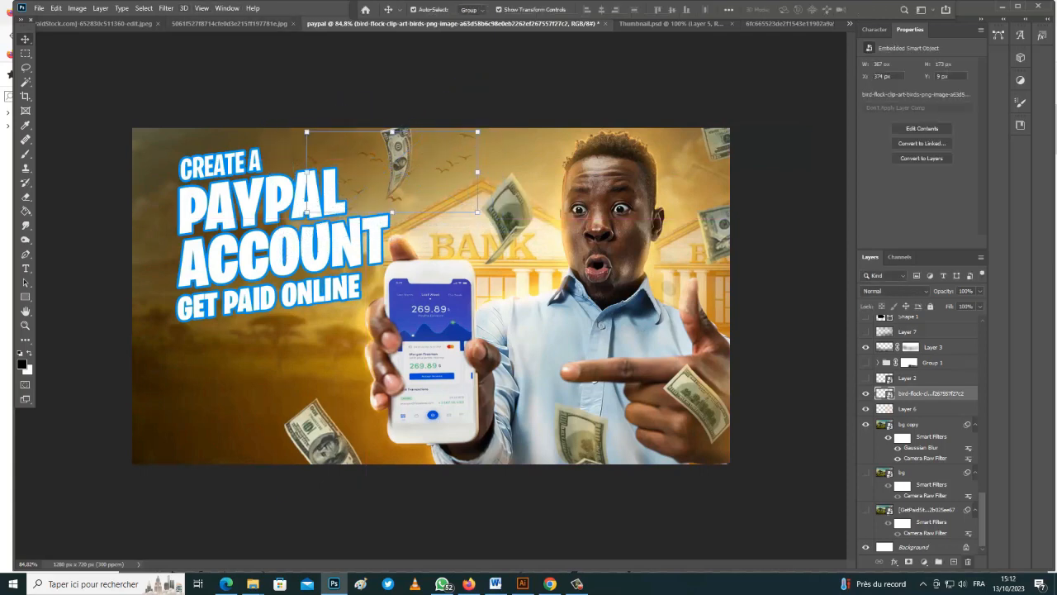
{"action": "left_click", "coordinate": [166, 8]}
Apply a 2,7 px Gaussian Blur to the bird flock layer
{"action": "mouse_move", "coordinate": [198, 132]}
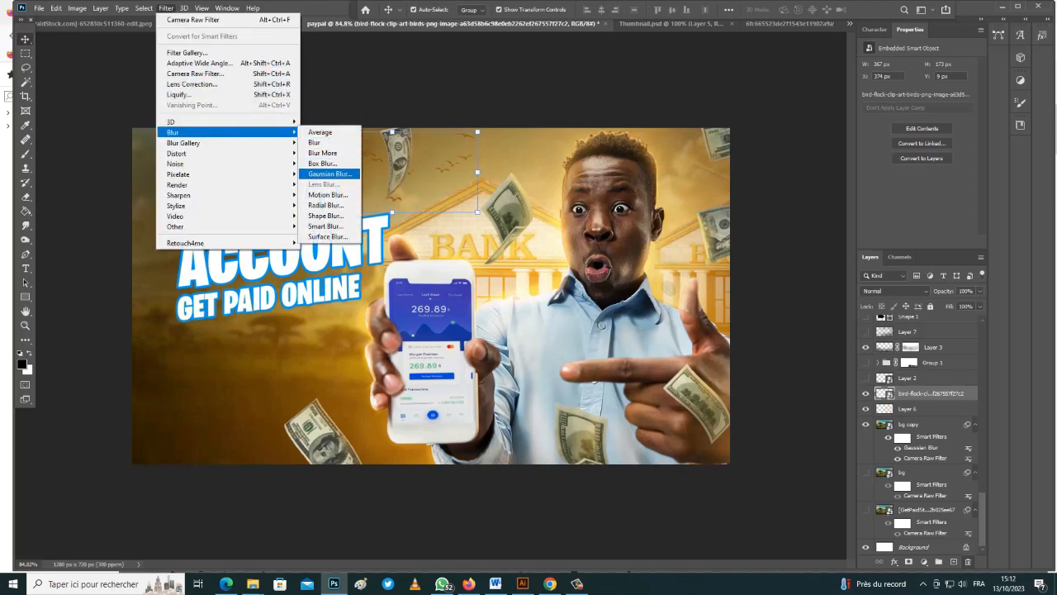
{"action": "left_click", "coordinate": [330, 174]}
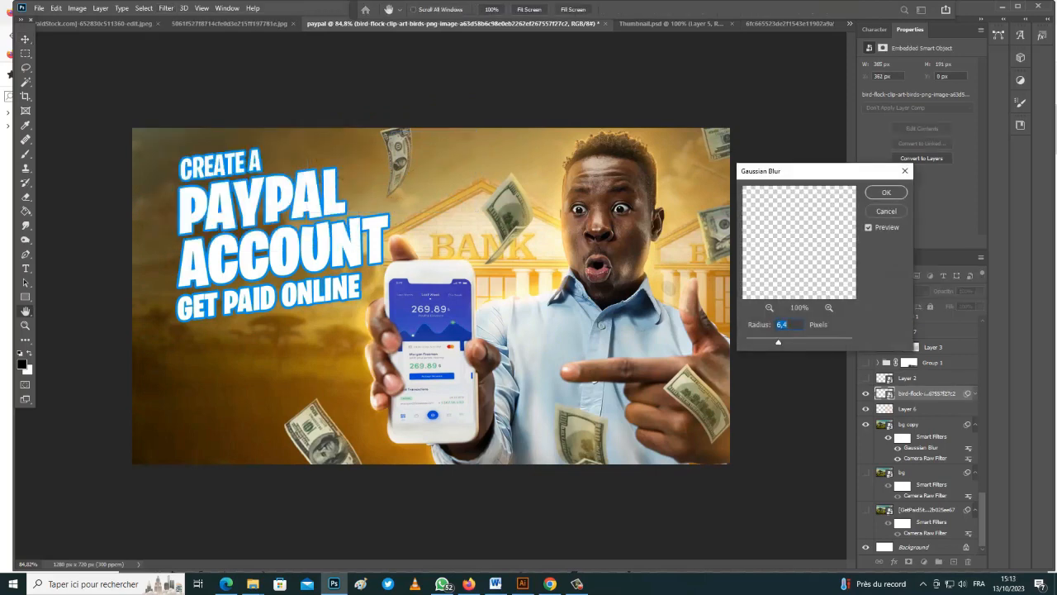
{"action": "left_click_drag", "start_coordinate": [779, 341], "coordinate": [755, 341]}
{"action": "key", "text": "Return"}
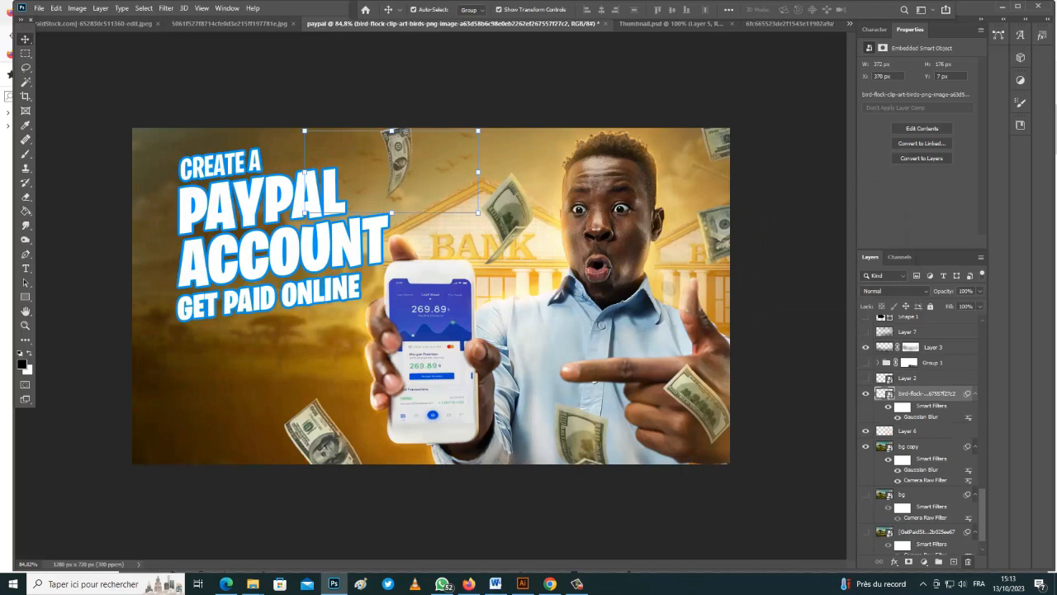
Add a white layer mask to the bird layer and prepare a black 13 px brush
{"action": "left_click", "coordinate": [908, 562]}
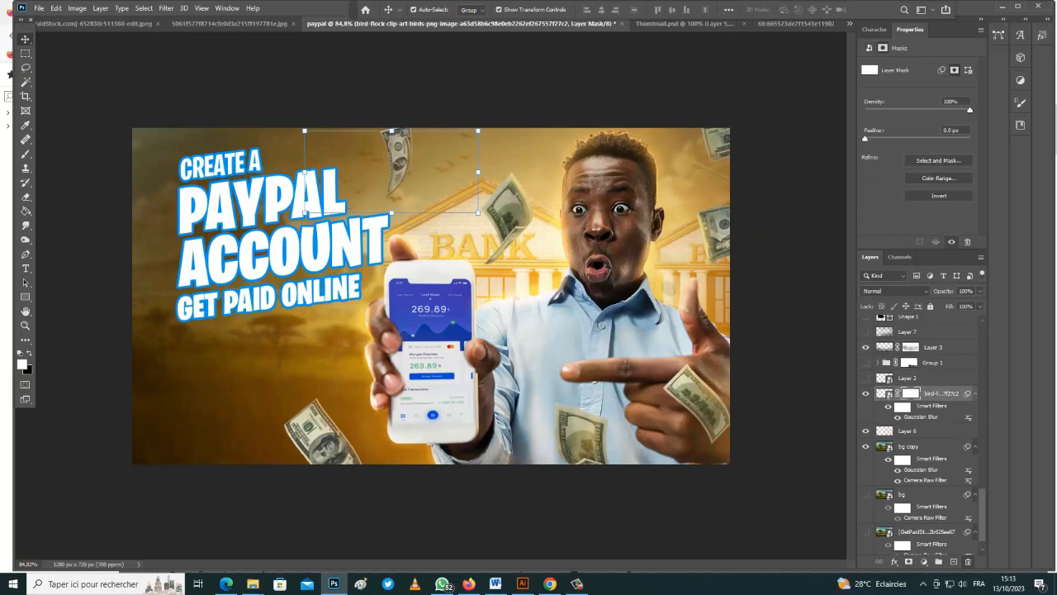
{"action": "key", "text": "x"}
{"action": "key", "text": "b"}
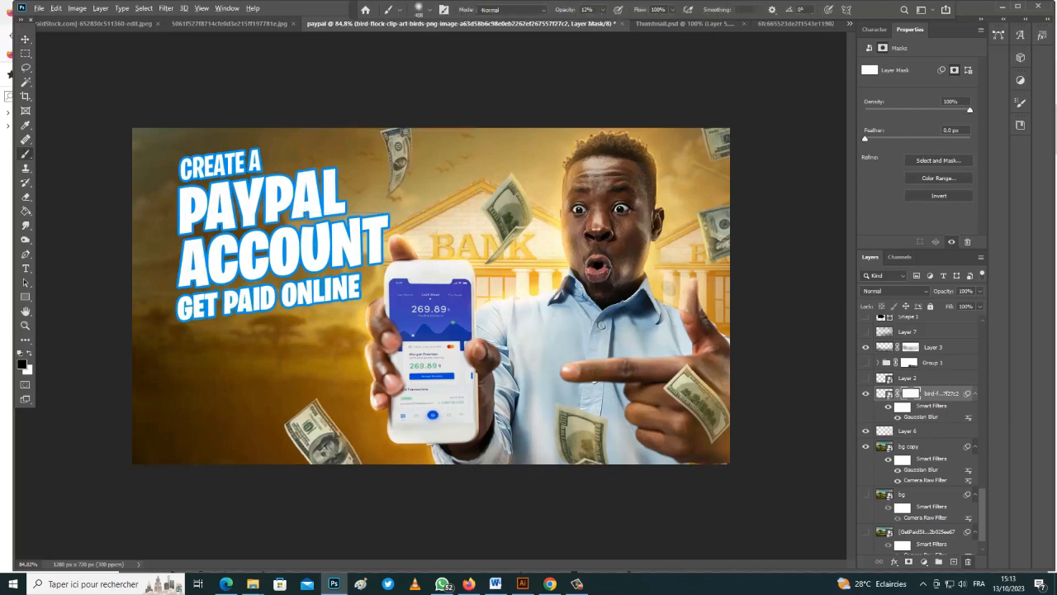
{"action": "scroll", "coordinate": [411, 213], "scroll_direction": "up", "scroll_amount": 8}
{"action": "mouse_move", "coordinate": [384, 116]}
{"action": "left_mouse_down"}
{"action": "mouse_move", "coordinate": [250, 116]}
{"action": "mouse_move", "coordinate": [380, 115]}
{"action": "mouse_move", "coordinate": [351, 116]}
{"action": "left_mouse_up"}
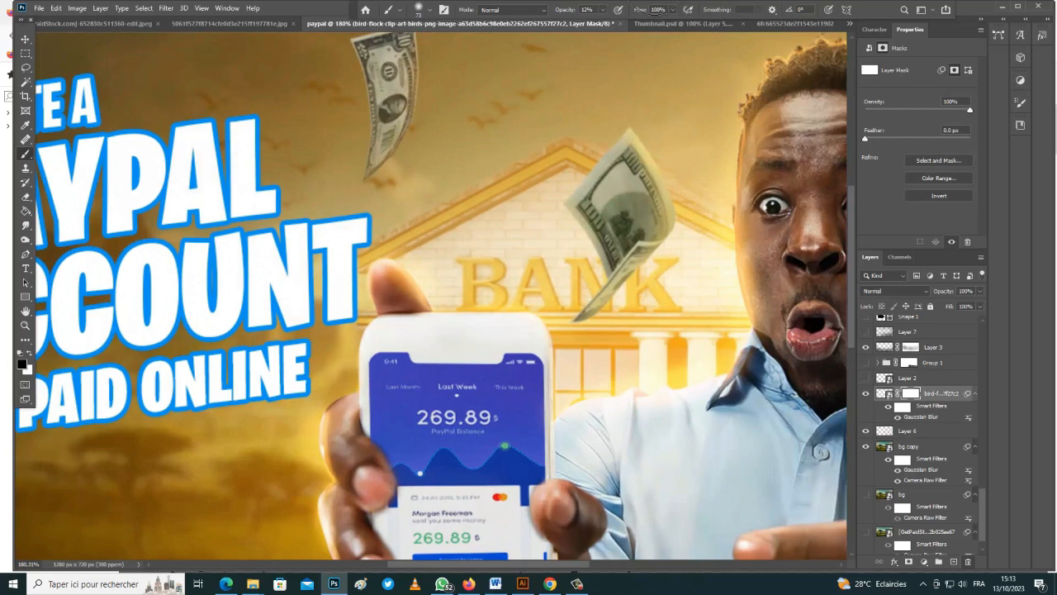
{"action": "left_click_drag", "start_coordinate": [418, 124], "coordinate": [388, 124]}
Set the brush to 100% opacity and 41 px, then fit the whole thumbnail in view
{"action": "left_click", "coordinate": [603, 10]}
{"action": "left_click_drag", "start_coordinate": [603, 22], "coordinate": [651, 23]}
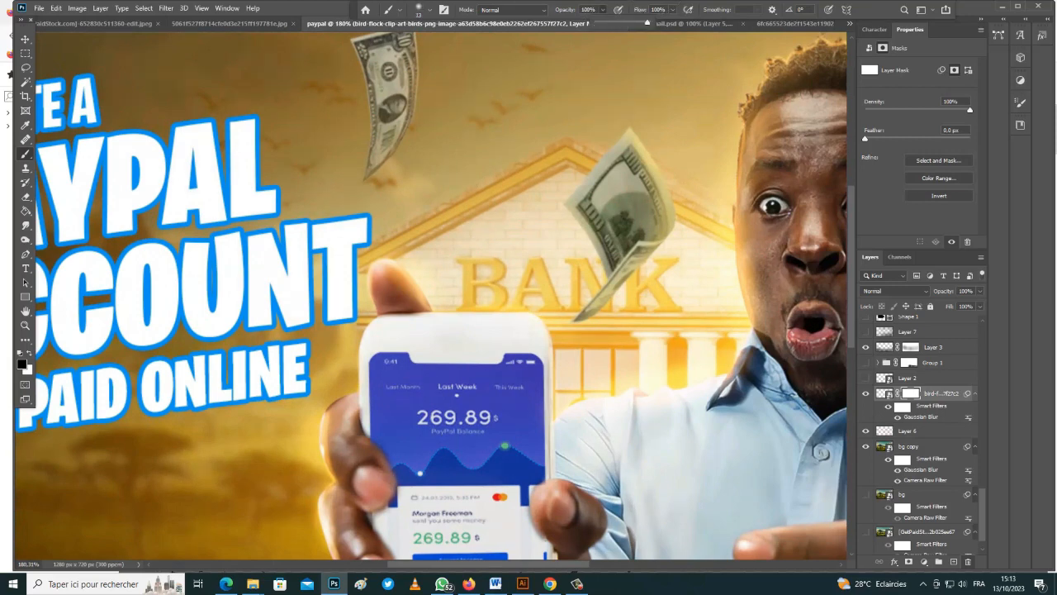
{"action": "left_click_drag", "start_coordinate": [428, 110], "coordinate": [442, 111]}
{"action": "scroll", "coordinate": [463, 107], "scroll_direction": "up", "scroll_amount": 3}
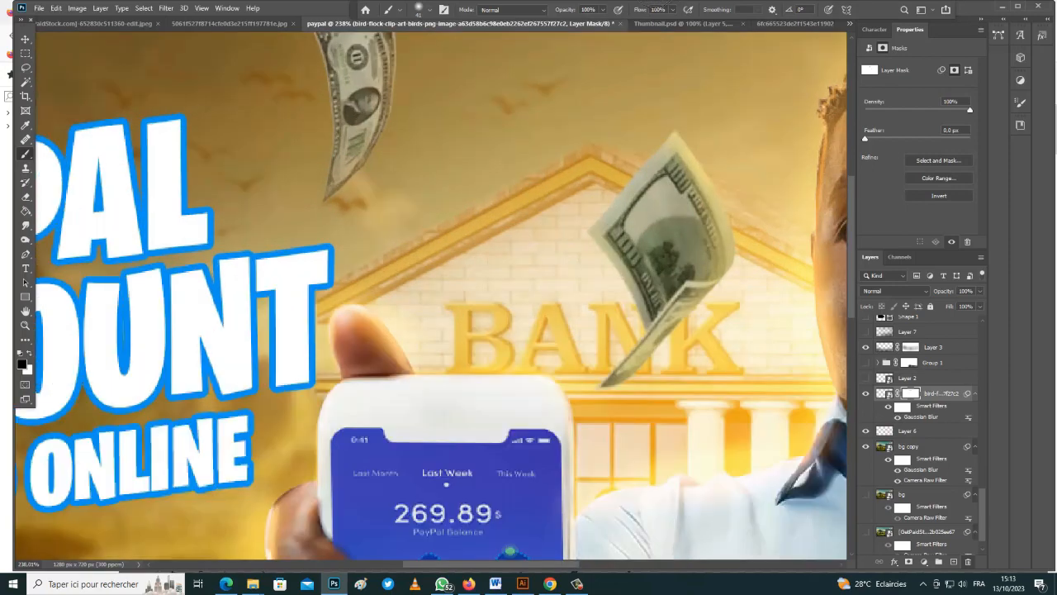
{"action": "key", "text": "ctrl+0"}
{"action": "key", "text": "v"}
{"action": "scroll", "coordinate": [921, 434], "scroll_direction": "up", "scroll_amount": 3}
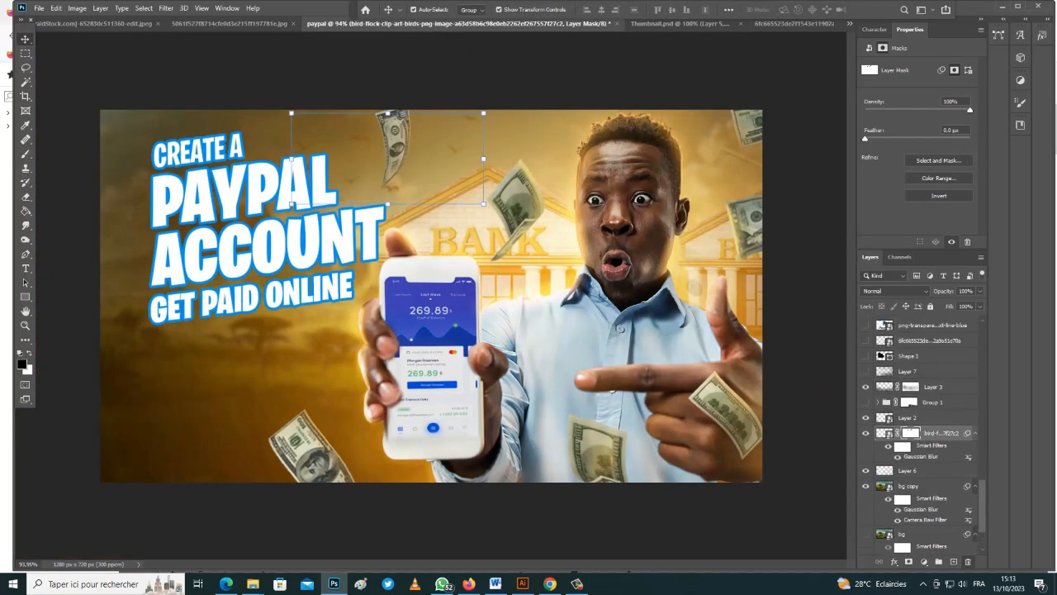
Check the banknote layers and delete the selected backdrop light group
{"action": "scroll", "coordinate": [921, 434], "scroll_direction": "up", "scroll_amount": 10}
{"action": "left_click", "coordinate": [754, 268]}
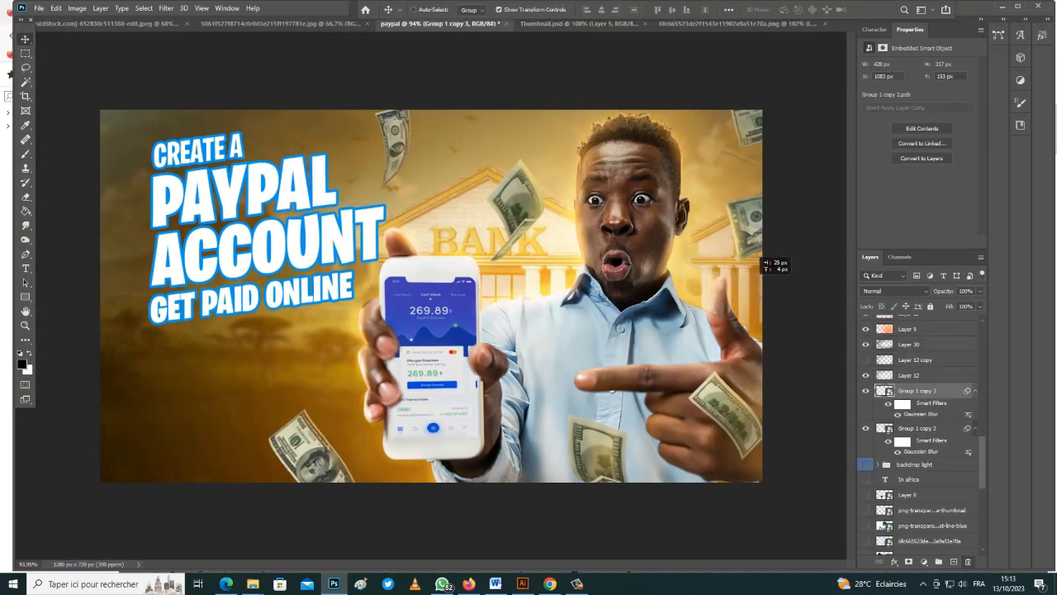
{"action": "scroll", "coordinate": [921, 434], "scroll_direction": "up", "scroll_amount": 10}
{"action": "scroll", "coordinate": [921, 434], "scroll_direction": "down", "scroll_amount": 3}
{"action": "left_click", "coordinate": [865, 533]}
{"action": "left_click", "coordinate": [866, 532]}
{"action": "left_click", "coordinate": [950, 533]}
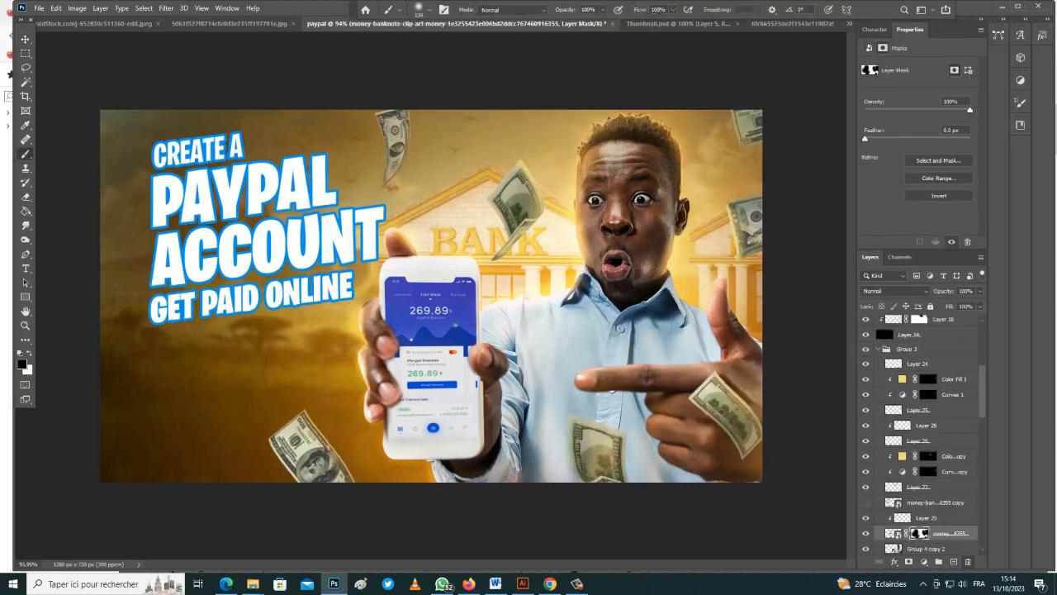
{"action": "scroll", "coordinate": [921, 434], "scroll_direction": "down", "scroll_amount": 2}
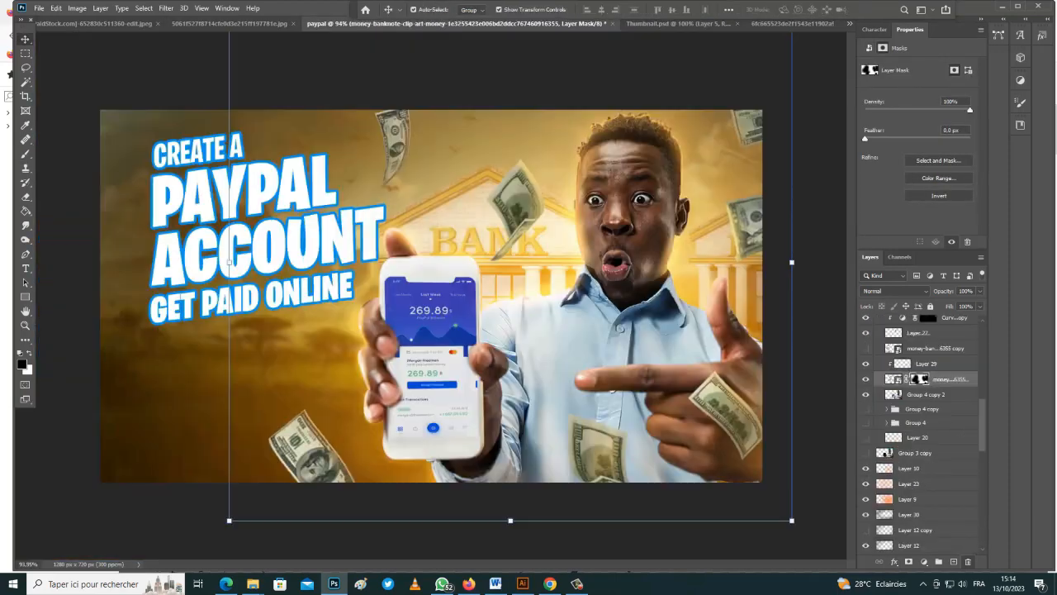
{"action": "scroll", "coordinate": [921, 434], "scroll_direction": "down", "scroll_amount": 5}
{"action": "scroll", "coordinate": [921, 434], "scroll_direction": "down", "scroll_amount": 2}
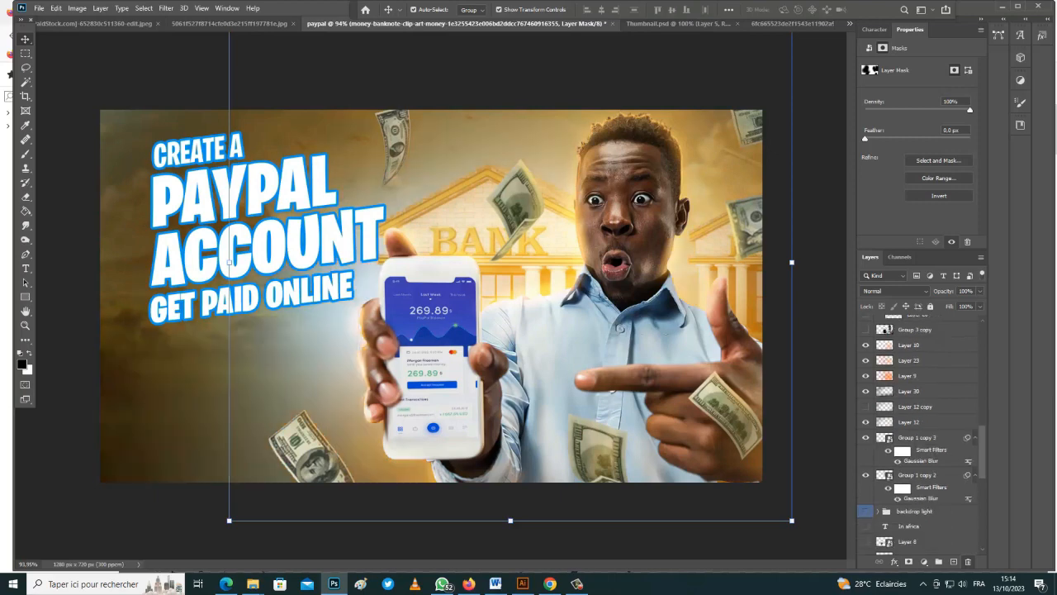
{"action": "left_click", "coordinate": [915, 511]}
{"action": "key", "text": "Delete"}
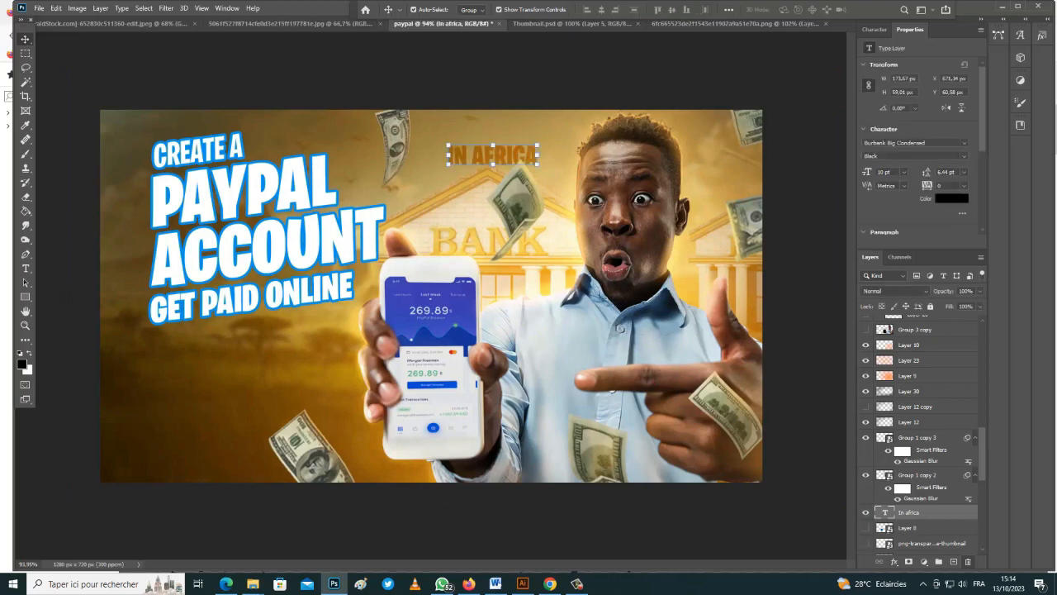
Reposition the PayPal logo upward, then undo back to a single, larger logo
{"action": "key", "text": "ctrl"}
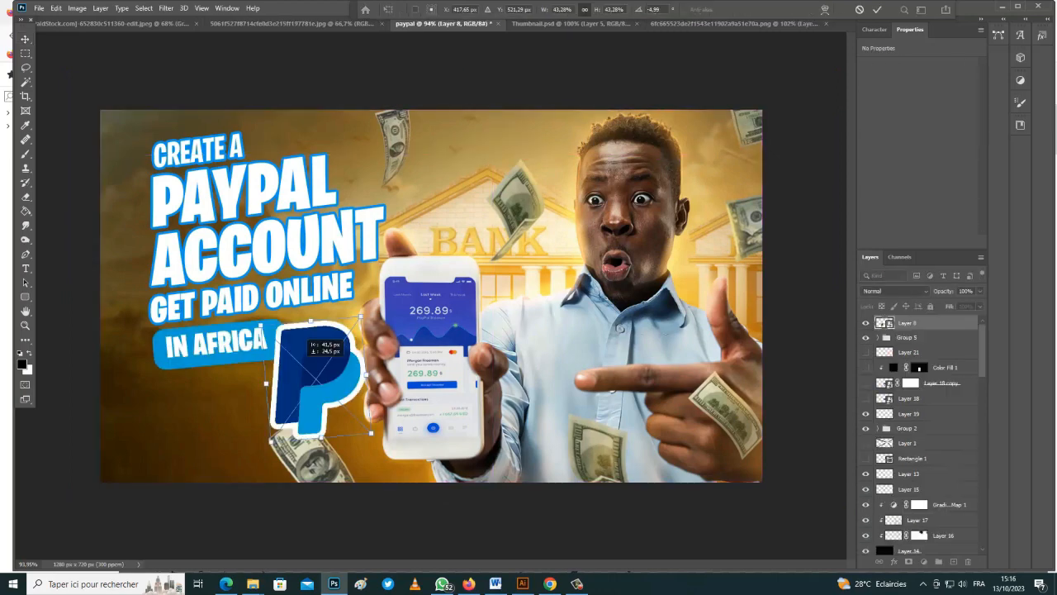
{"action": "left_click_drag", "start_coordinate": [306, 366], "coordinate": [347, 326]}
{"action": "left_click", "coordinate": [877, 10]}
{"action": "key", "text": "Escape"}
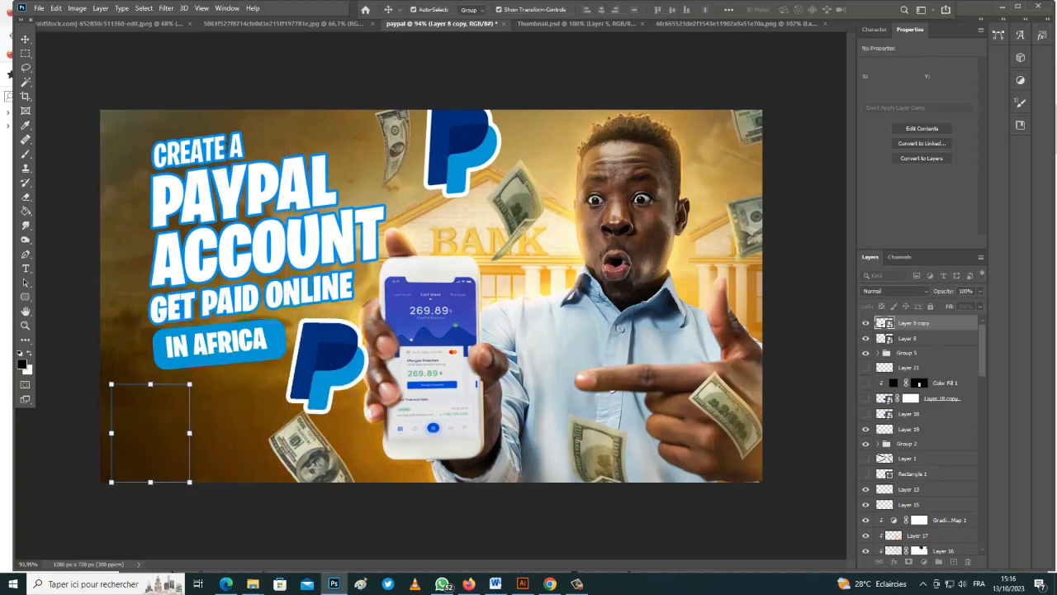
{"action": "left_click", "coordinate": [463, 150]}
{"action": "key", "text": "ctrl+z"}
{"action": "key", "text": "ctrl+z"}
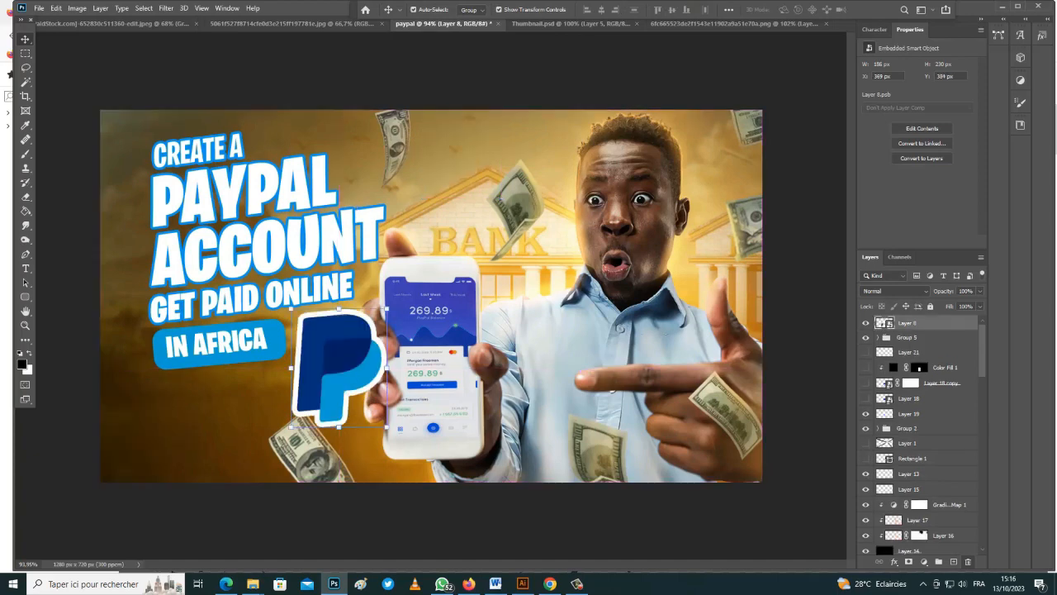
Reorder the logo layer and nudge the PayPal logo about 35 px left to top centre
{"action": "scroll", "coordinate": [921, 433], "scroll_direction": "down", "scroll_amount": 5}
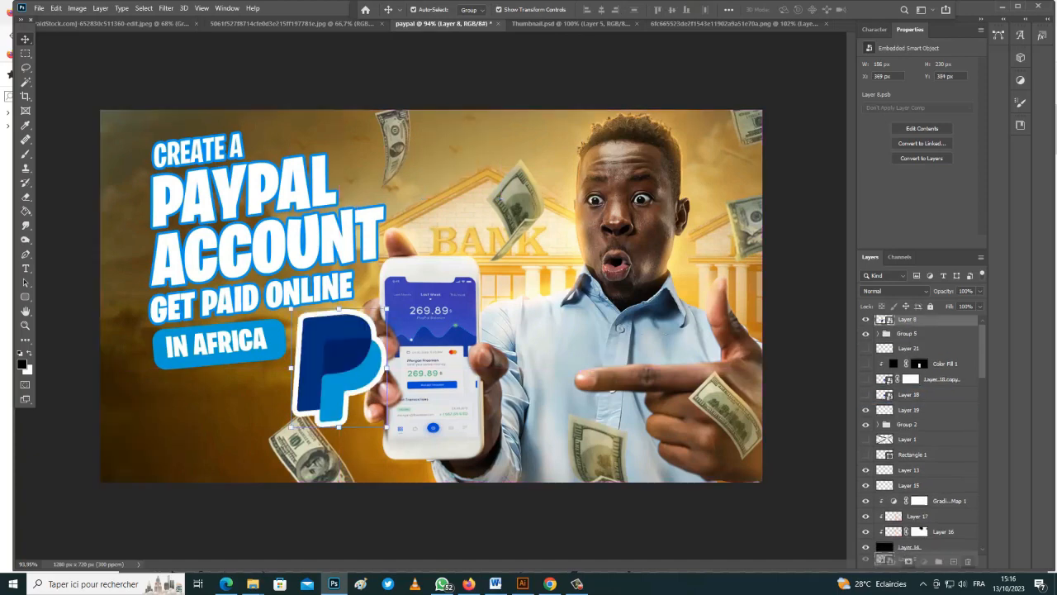
{"action": "left_click_drag", "start_coordinate": [918, 553], "coordinate": [918, 373]}
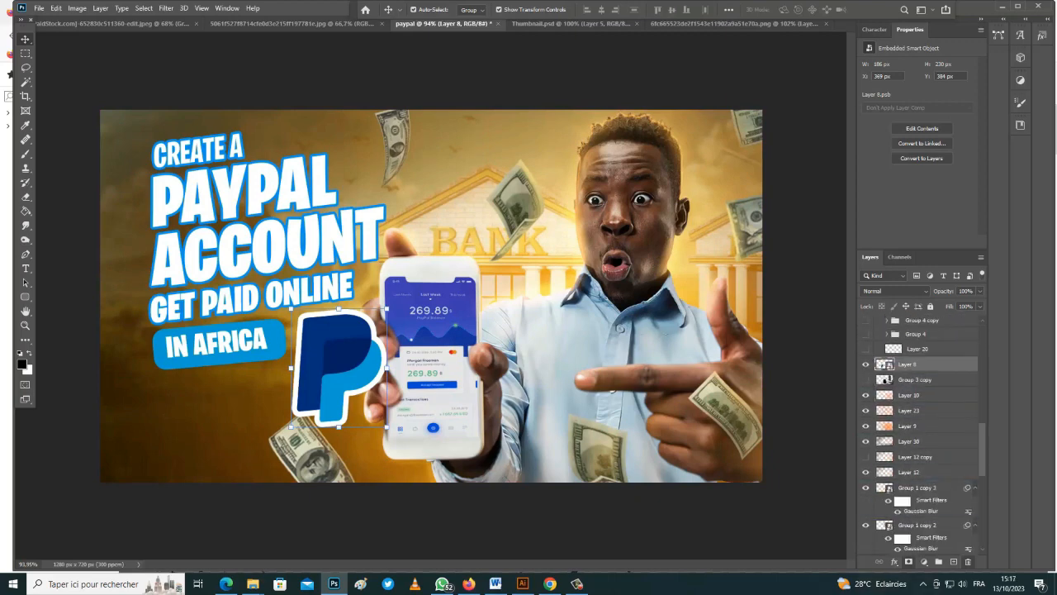
{"action": "left_click_drag", "start_coordinate": [319, 328], "coordinate": [286, 329]}
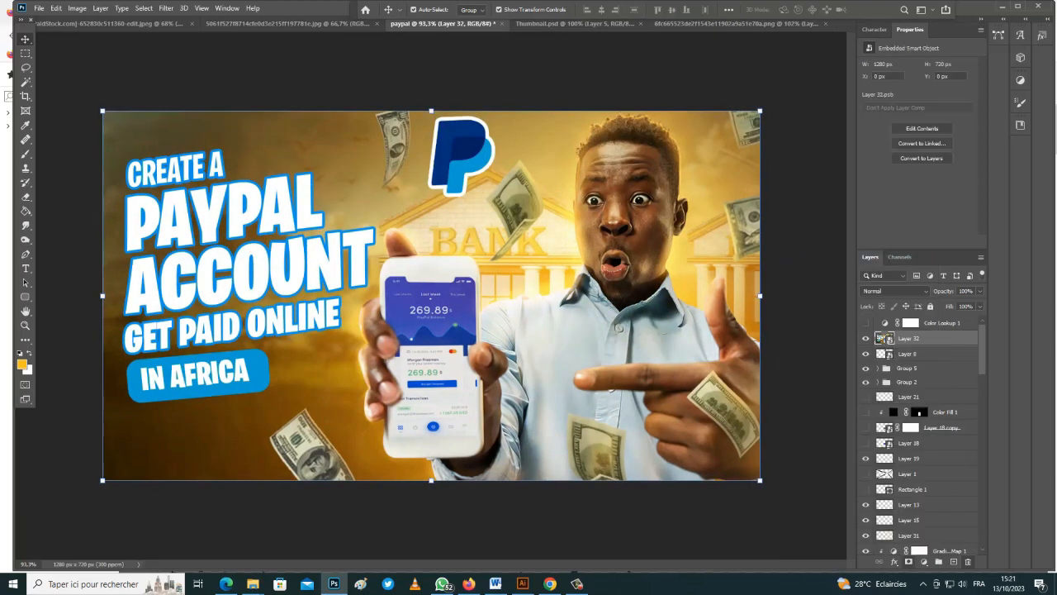
{"action": "left_click", "coordinate": [909, 535]}
{"action": "scroll", "coordinate": [910, 496], "scroll_direction": "down", "scroll_amount": 7}
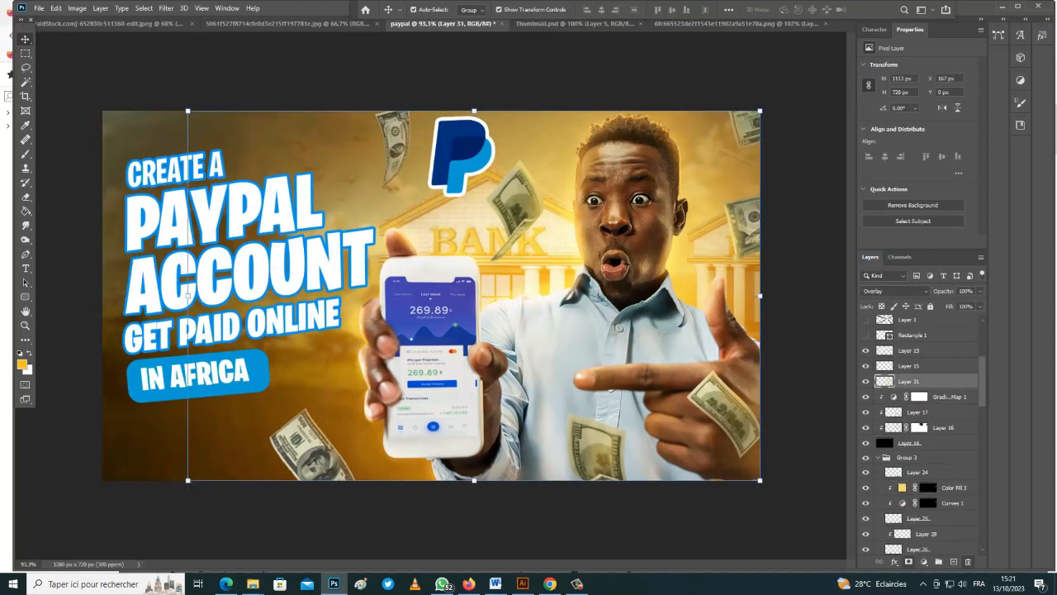
Paint out the top-right banknote on the money layer's mask with a full-opacity brush
{"action": "left_click", "coordinate": [866, 457]}
{"action": "left_click", "coordinate": [866, 457]}
{"action": "left_click", "coordinate": [919, 456]}
{"action": "key", "text": "b"}
{"action": "left_click", "coordinate": [866, 457]}
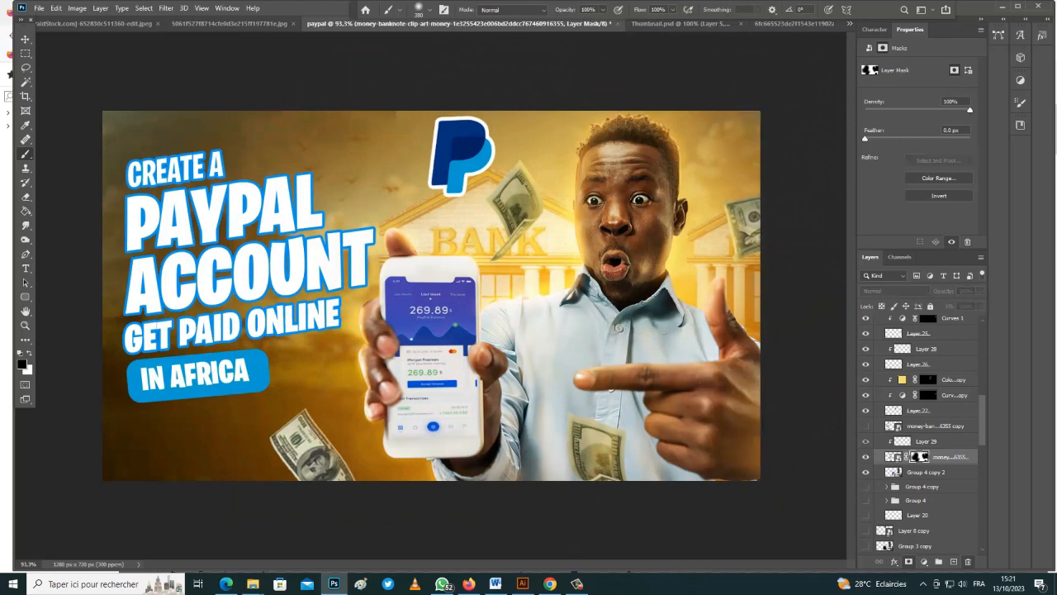
{"action": "left_click", "coordinate": [865, 456]}
{"action": "left_click", "coordinate": [866, 457]}
{"action": "left_click", "coordinate": [866, 457]}
{"action": "key", "text": "0"}
{"action": "left_click_drag", "start_coordinate": [754, 119], "coordinate": [743, 136]}
{"action": "key", "text": "v"}
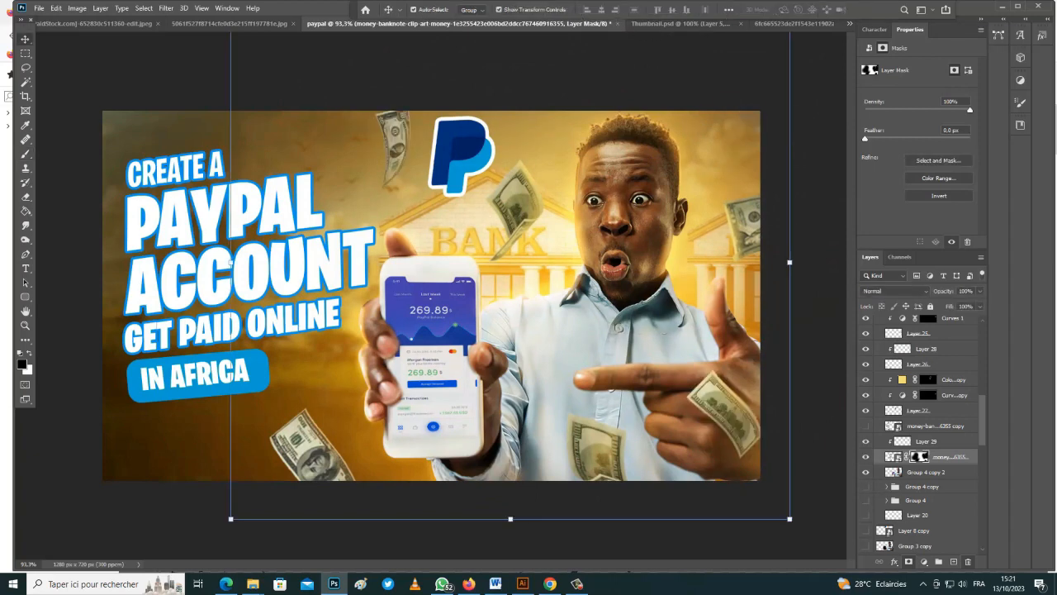
Merge all visible artwork into a new top layer and convert it to a smart object
{"action": "scroll", "coordinate": [941, 388], "scroll_direction": "up", "scroll_amount": 10}
{"action": "left_click", "coordinate": [946, 337]}
{"action": "key", "text": "ctrl+alt+shift+e"}
{"action": "right_click", "coordinate": [961, 338]}
{"action": "left_click", "coordinate": [843, 269]}
Open the Camera Raw Filter and set Texture to about +33
{"action": "left_click", "coordinate": [166, 8]}
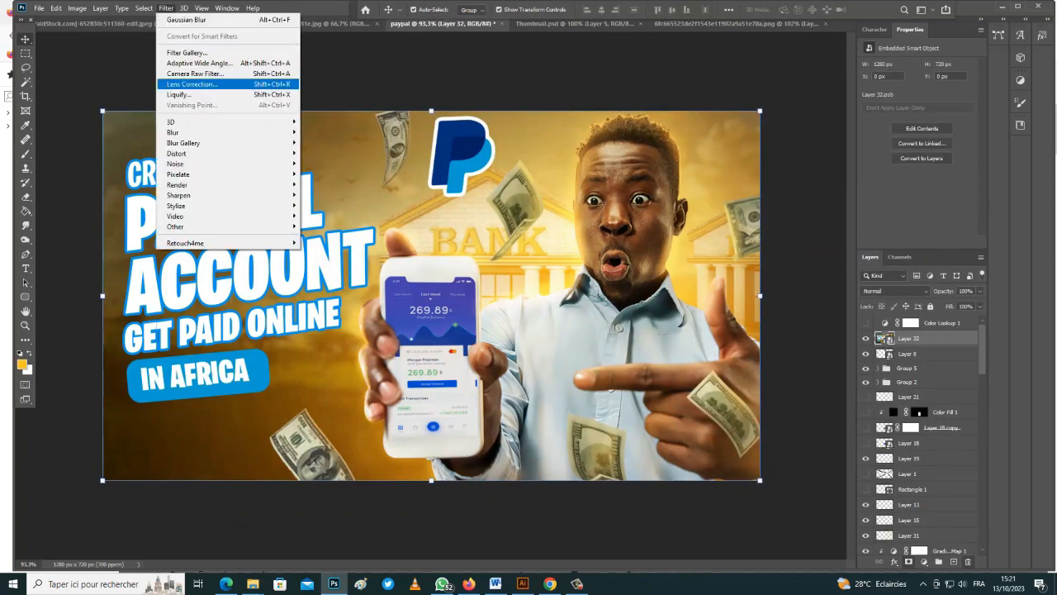
{"action": "left_click", "coordinate": [217, 75]}
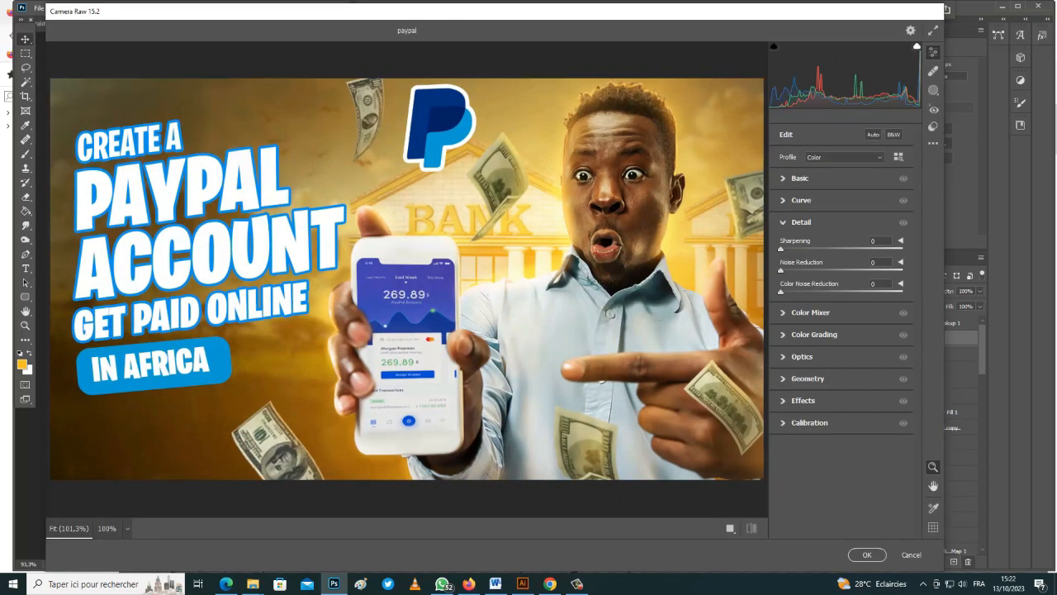
{"action": "left_click", "coordinate": [799, 179]}
{"action": "left_click_drag", "start_coordinate": [842, 376], "coordinate": [871, 375]}
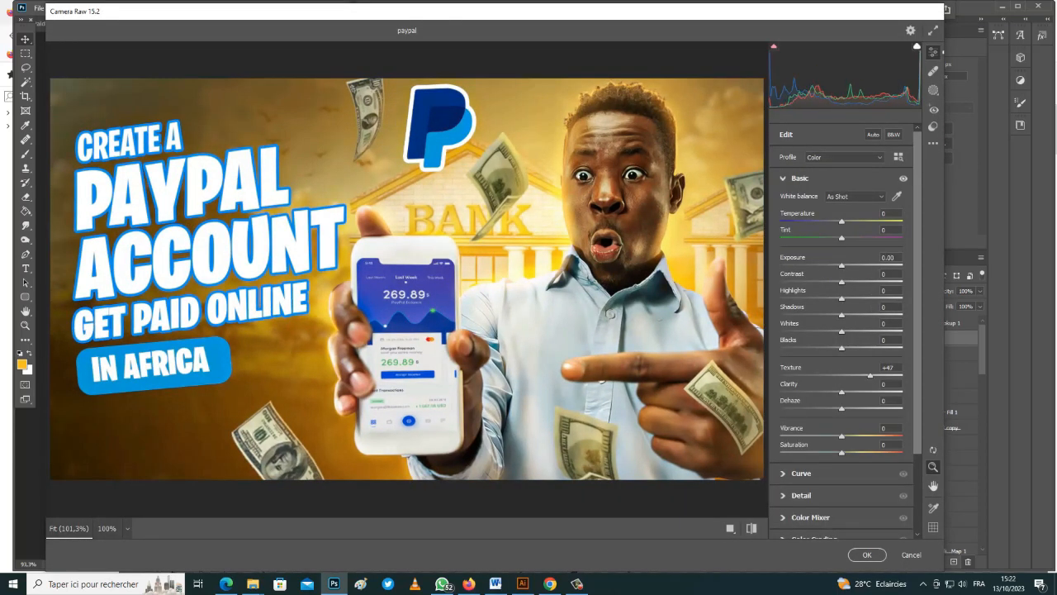
{"action": "left_click_drag", "start_coordinate": [870, 376], "coordinate": [849, 392]}
Add moderate Detail sharpening, lower Clarity to +10, and view before/after side by side
{"action": "left_click", "coordinate": [801, 495]}
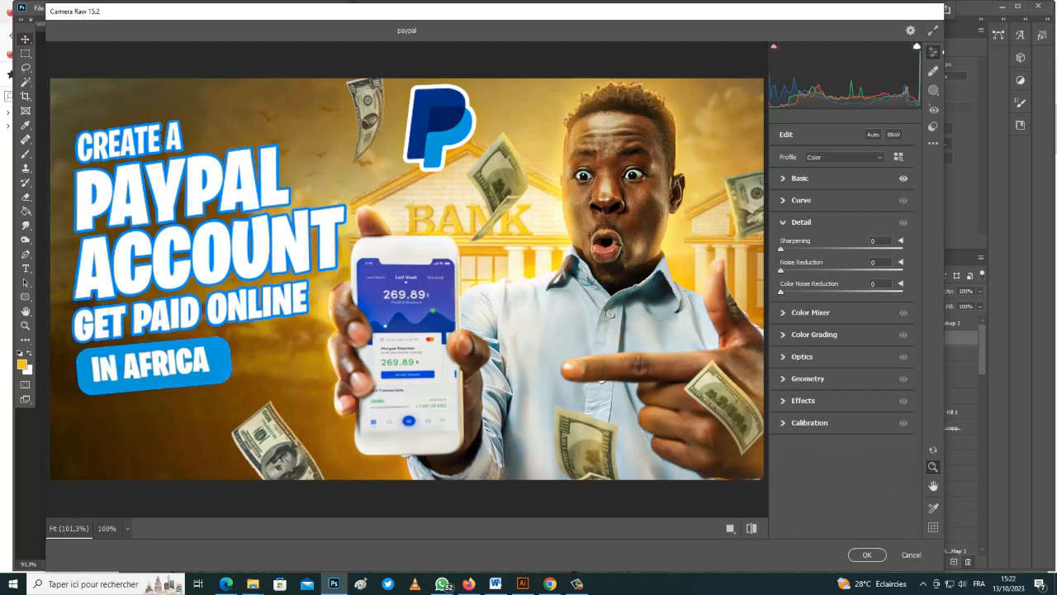
{"action": "left_click_drag", "start_coordinate": [781, 249], "coordinate": [880, 248]}
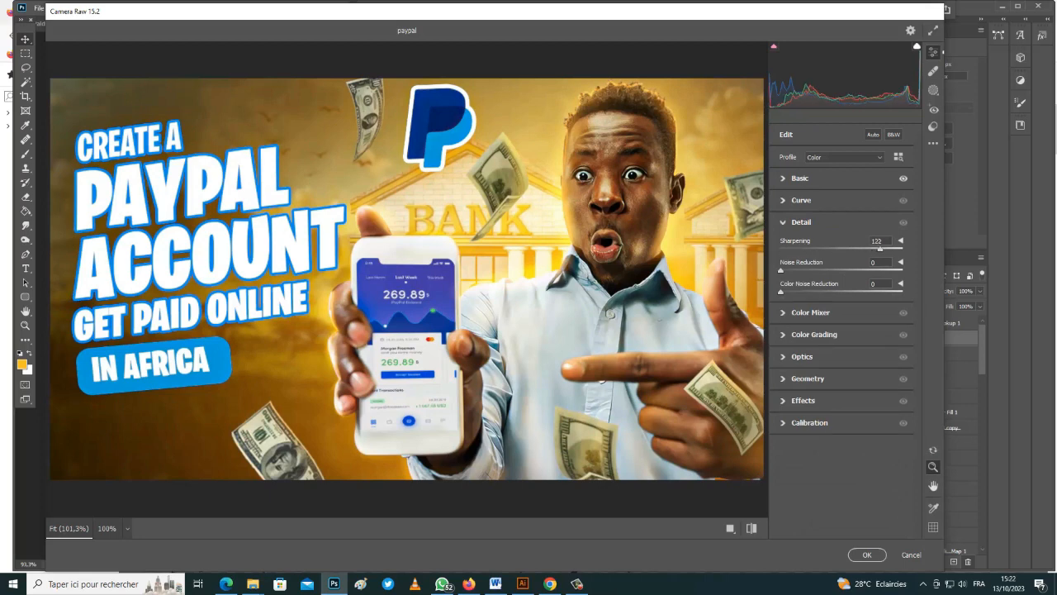
{"action": "left_click_drag", "start_coordinate": [902, 248], "coordinate": [836, 248]}
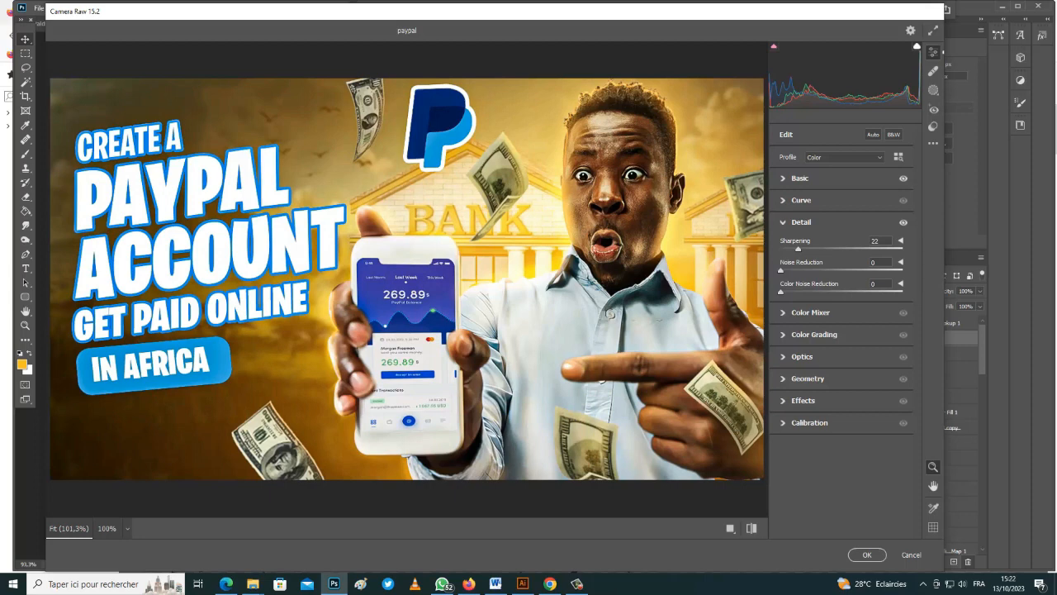
{"action": "left_click", "coordinate": [799, 179]}
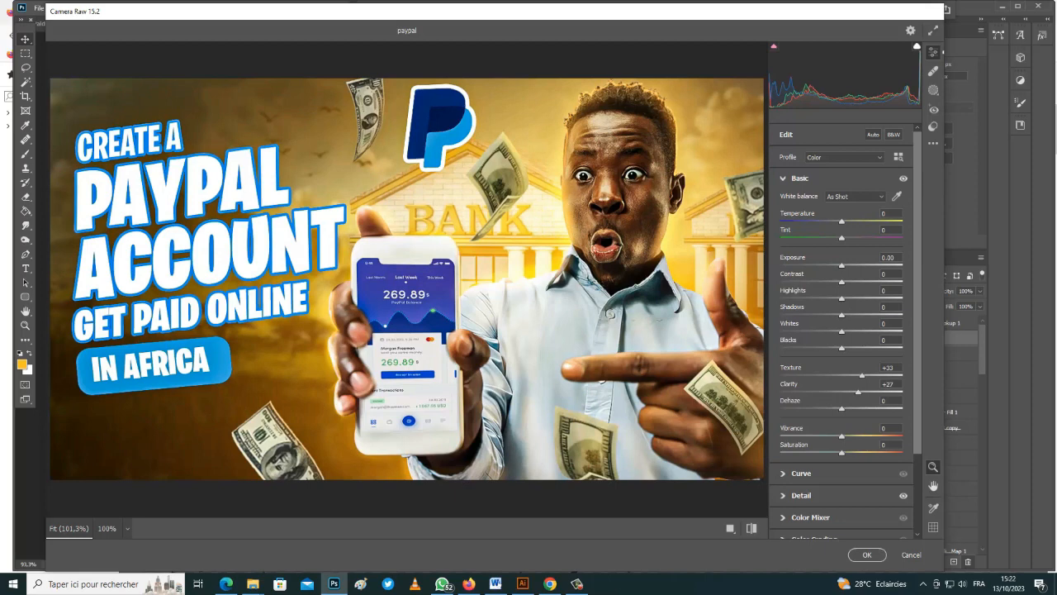
{"action": "mouse_move", "coordinate": [858, 392]}
{"action": "left_mouse_down"}
{"action": "mouse_move", "coordinate": [847, 393]}
{"action": "mouse_move", "coordinate": [855, 375]}
{"action": "mouse_move", "coordinate": [843, 393]}
{"action": "left_mouse_up"}
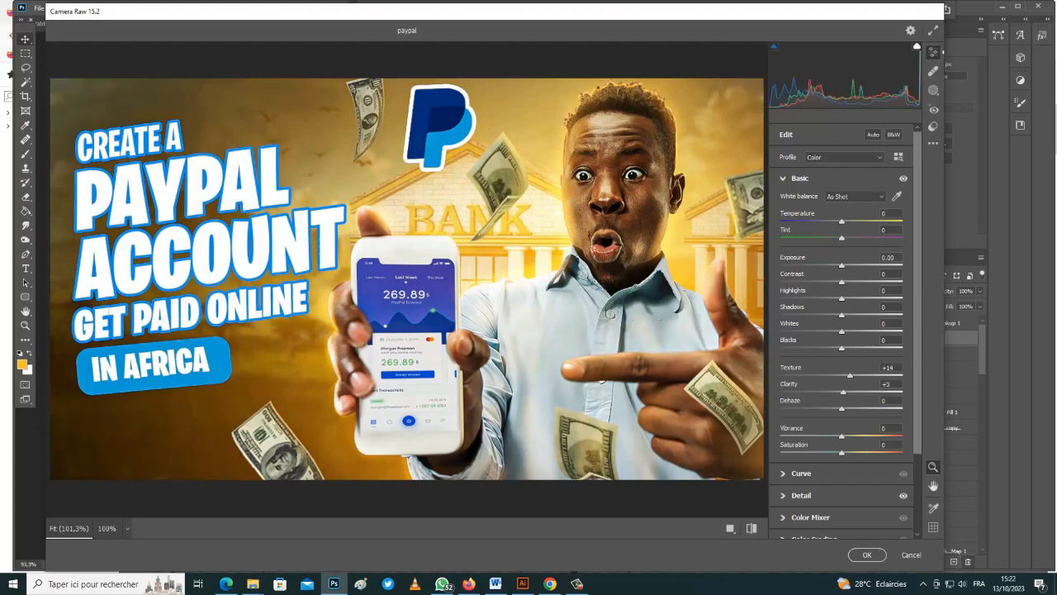
{"action": "left_click", "coordinate": [730, 527]}
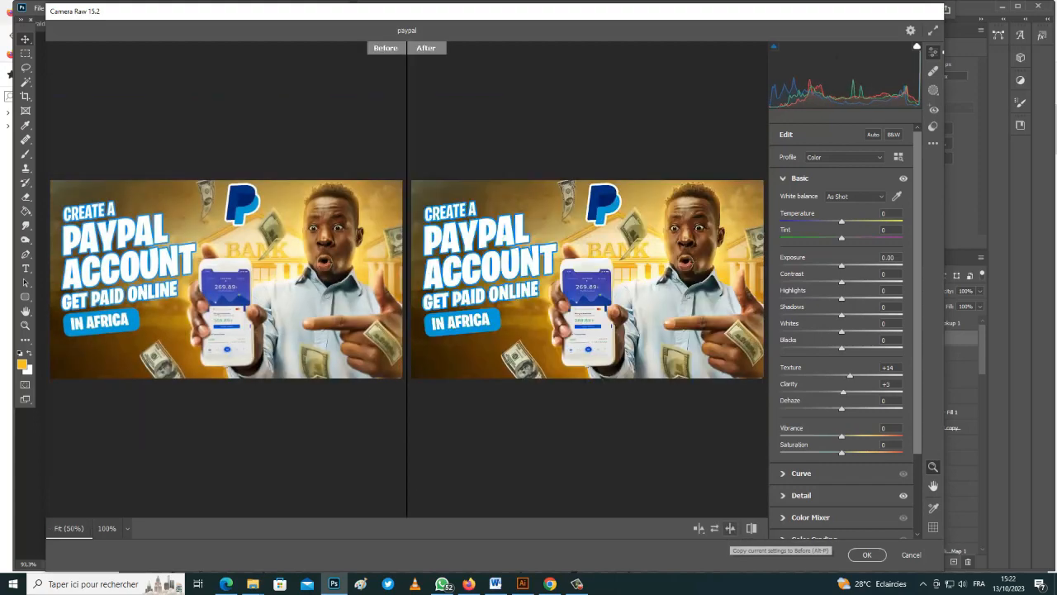
Compare before/after, raise Texture and Clarity, and warm Temperature to +5
{"action": "left_click", "coordinate": [752, 528]}
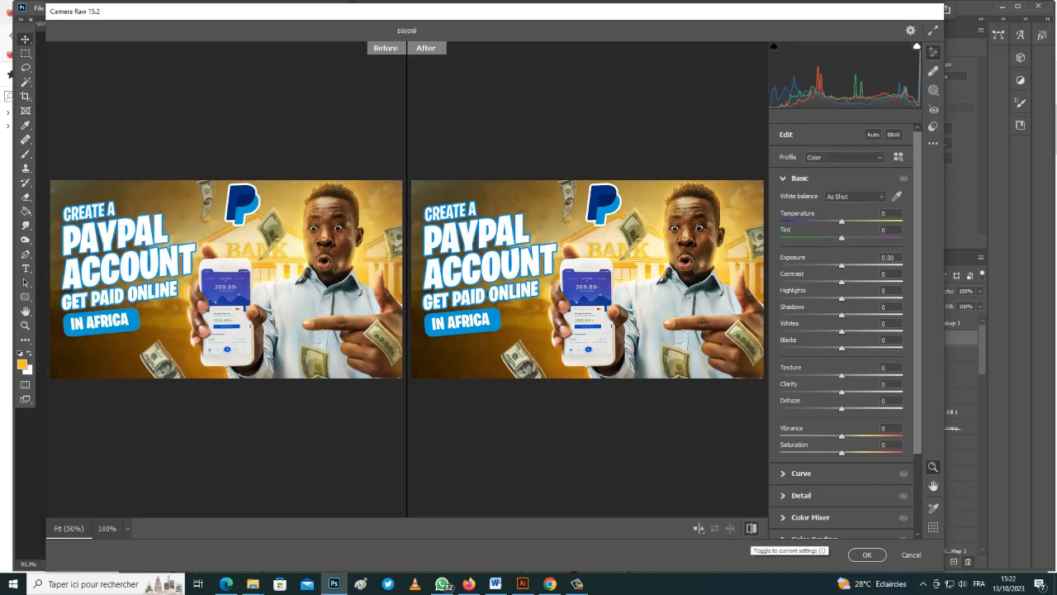
{"action": "left_click", "coordinate": [751, 527]}
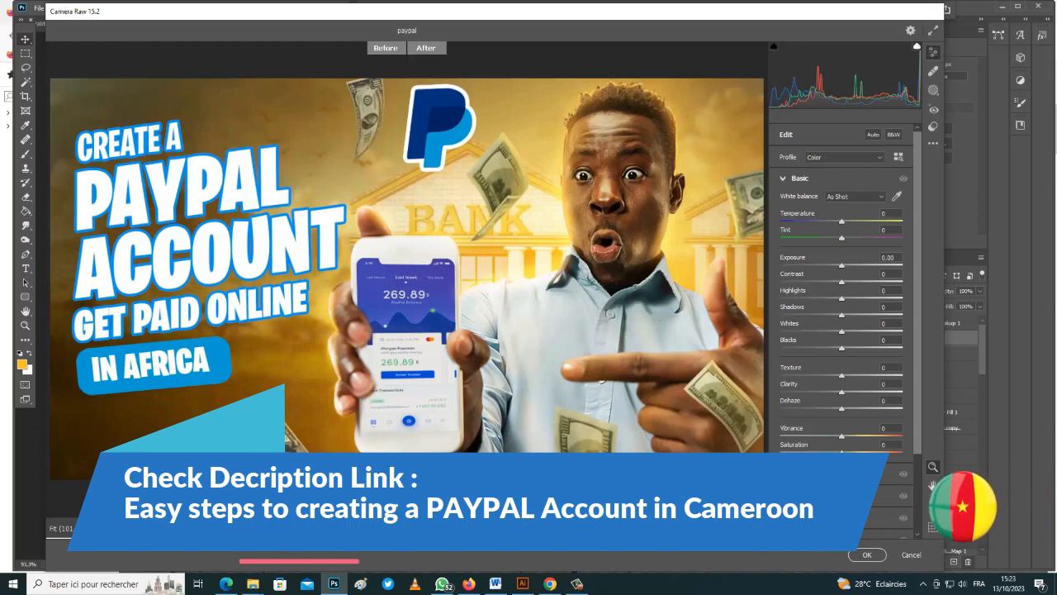
{"action": "left_click_drag", "start_coordinate": [842, 376], "coordinate": [857, 375]}
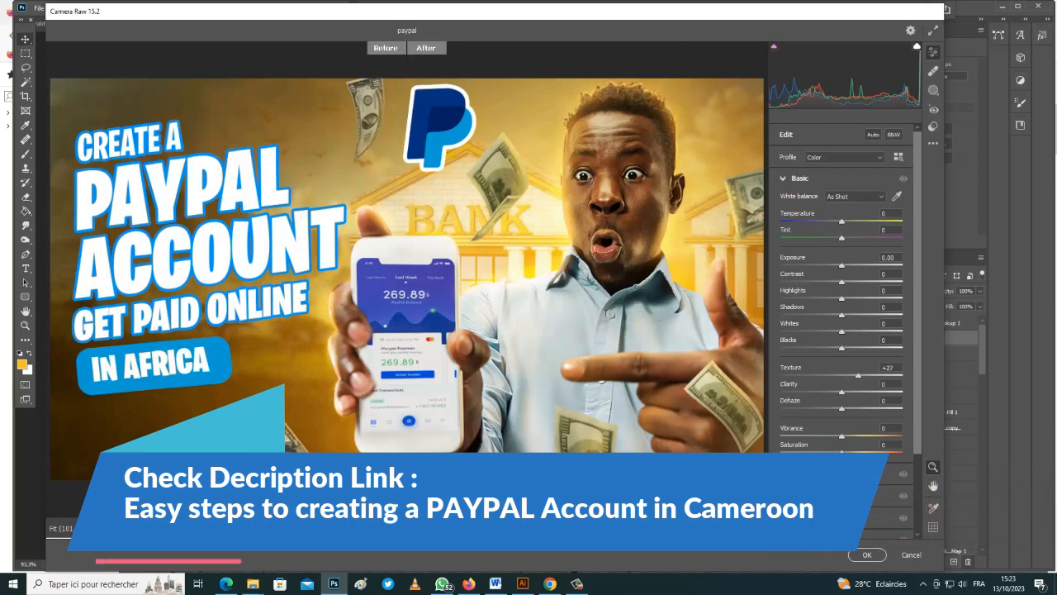
{"action": "left_click_drag", "start_coordinate": [842, 393], "coordinate": [850, 392]}
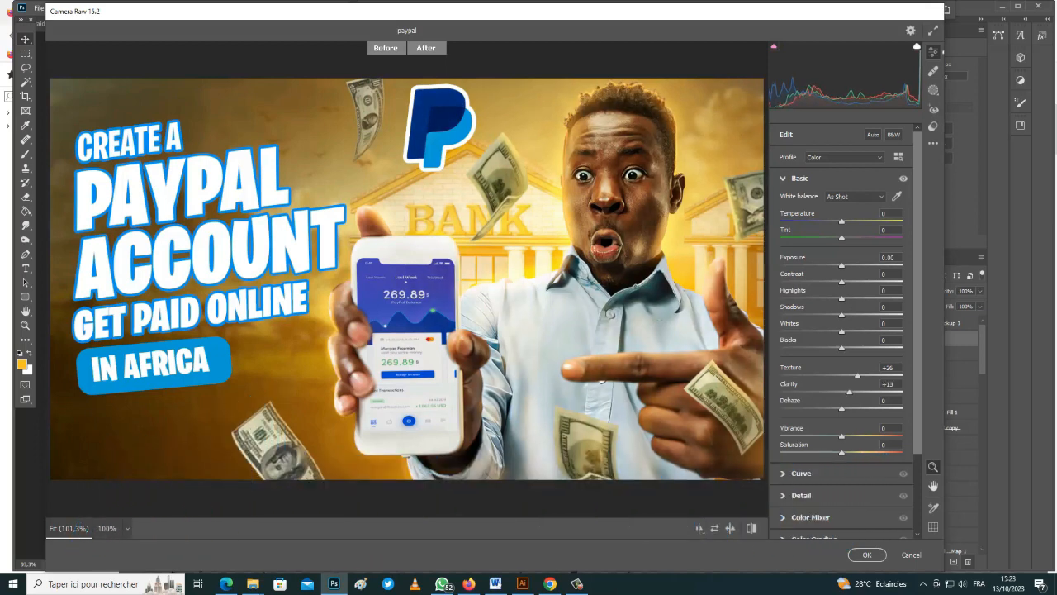
{"action": "left_click_drag", "start_coordinate": [842, 222], "coordinate": [845, 222]}
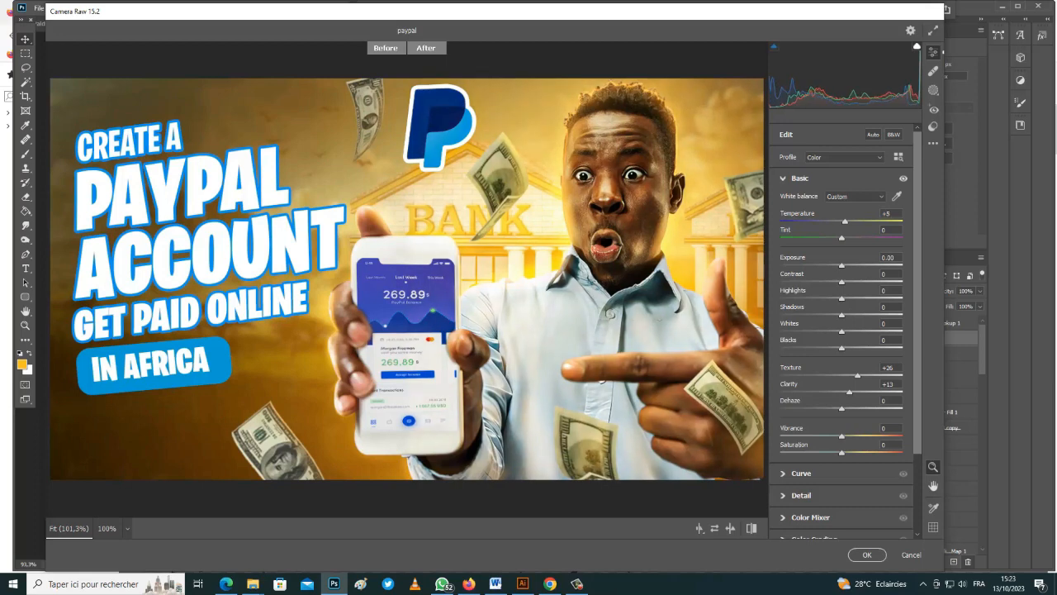
Set sharpening to 22, darken the edges with a vignette, and apply Camera Raw
{"action": "left_click", "coordinate": [801, 495]}
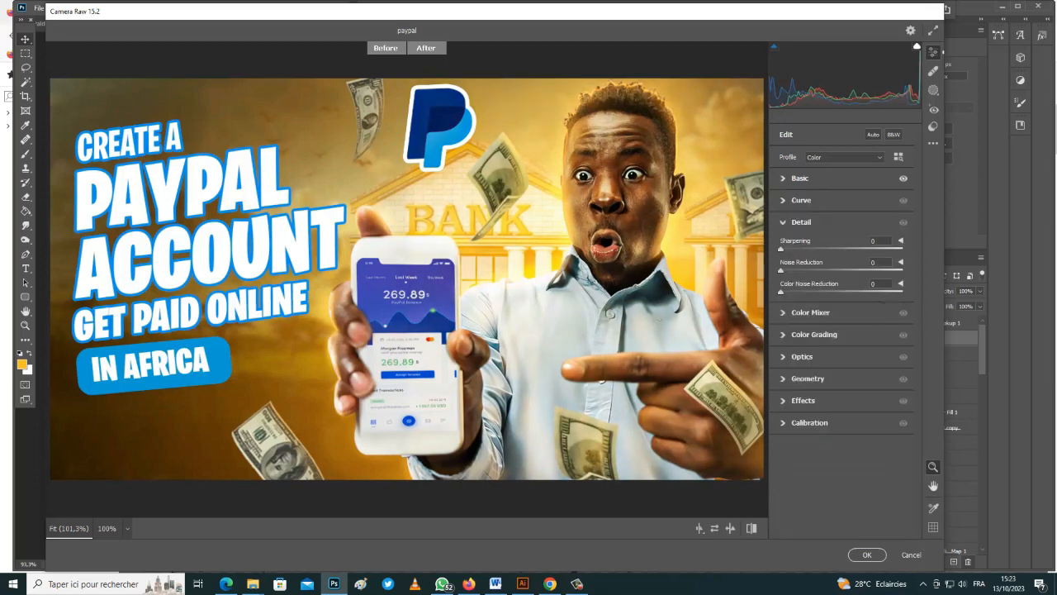
{"action": "left_click_drag", "start_coordinate": [780, 249], "coordinate": [808, 249]}
{"action": "left_click", "coordinate": [803, 400]}
{"action": "left_click_drag", "start_coordinate": [842, 381], "coordinate": [830, 381]}
{"action": "left_click", "coordinate": [866, 555]}
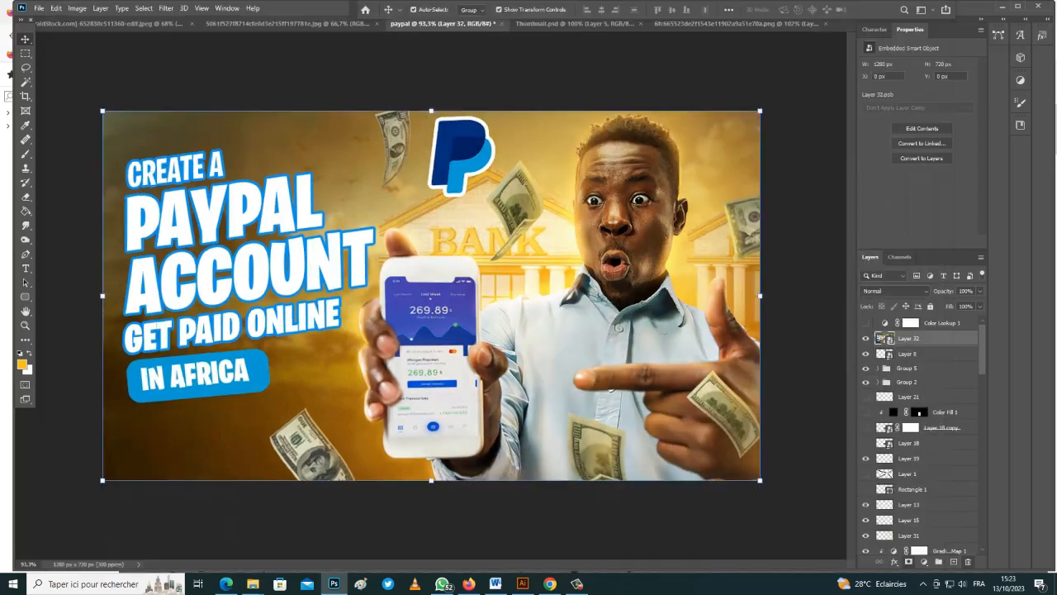
{"action": "left_click", "coordinate": [808, 364]}
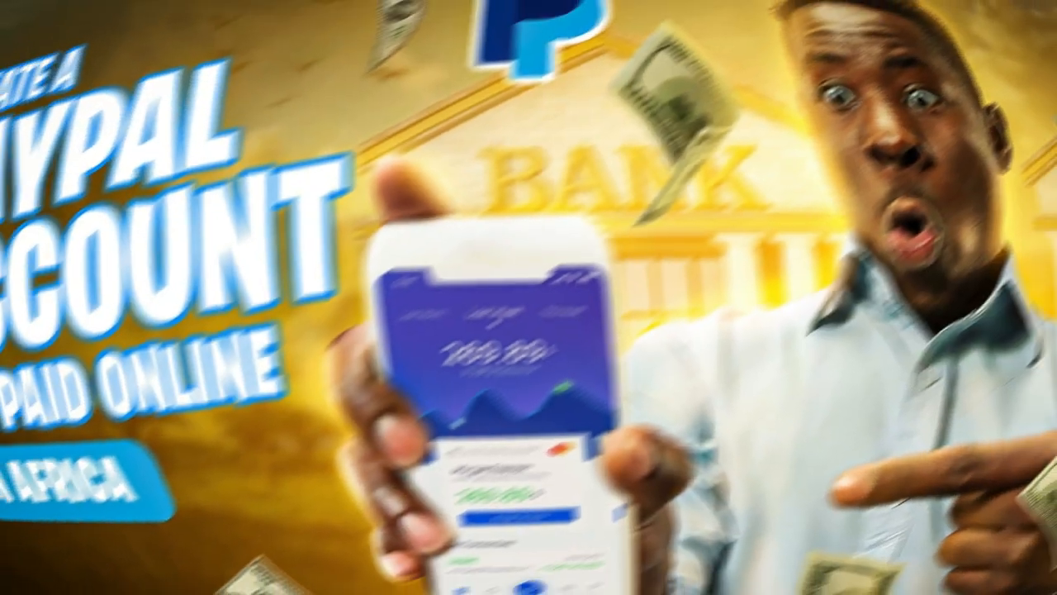